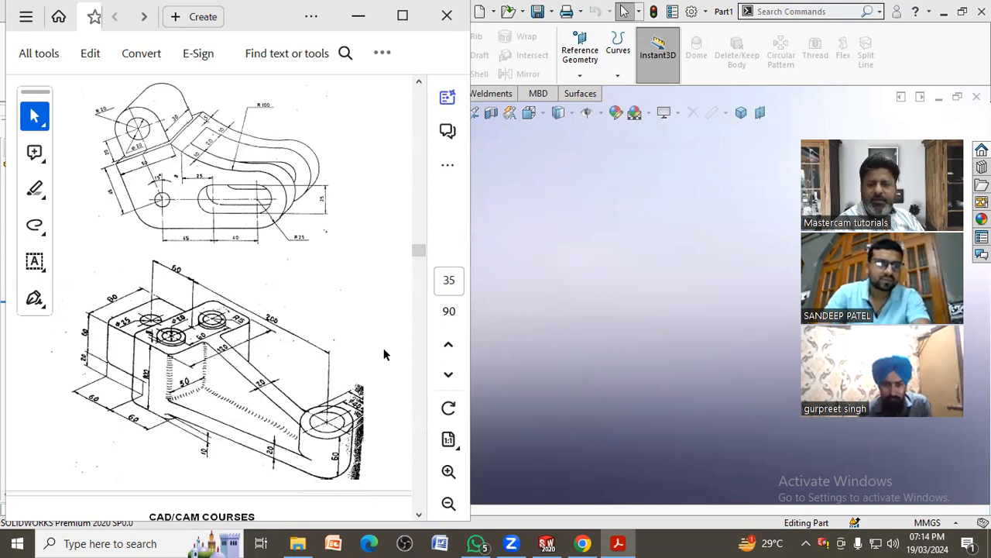
Switch to SOLIDWORKS and start an Extruded Boss/Base with its sketch on the Front Plane, viewed normal to the plane
left_click(578, 345)
left_click(25, 54)
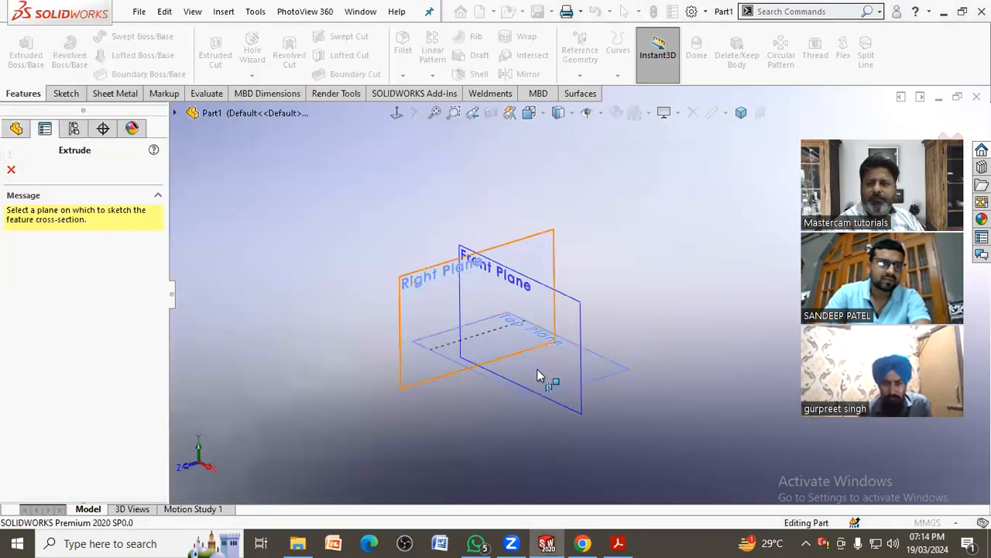
left_click(583, 304)
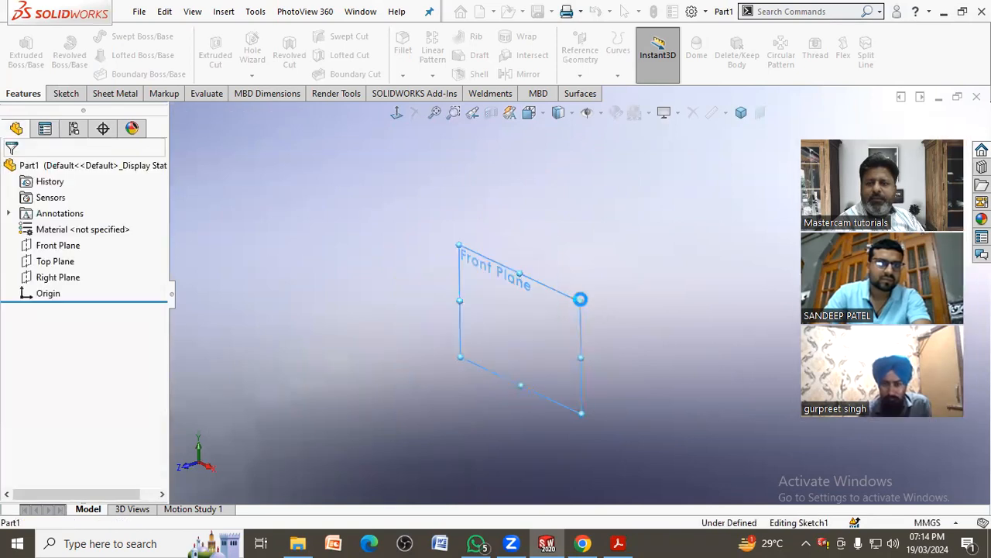
left_click(396, 113)
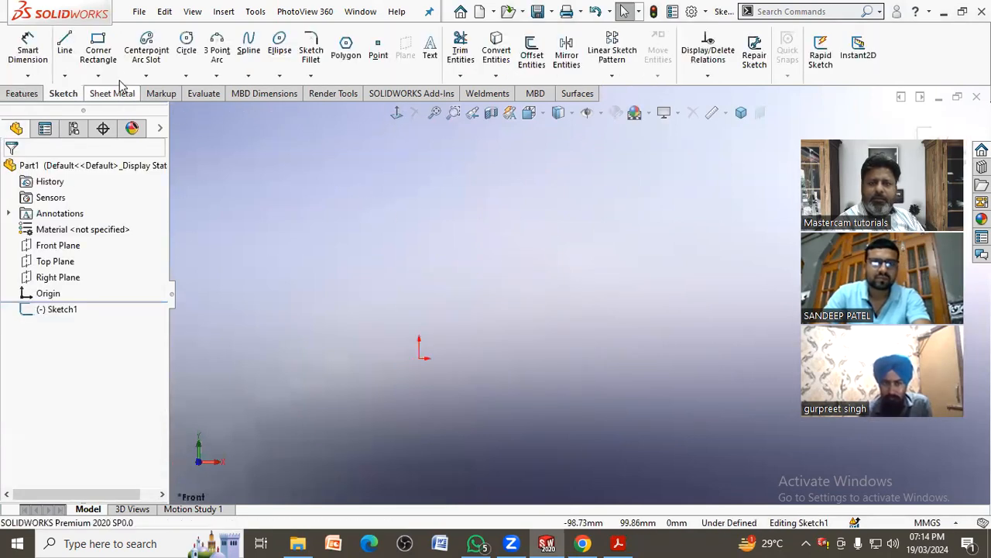
Sketch a center rectangle on the origin with a height of 60 mm
left_click(98, 51)
left_click(68, 224)
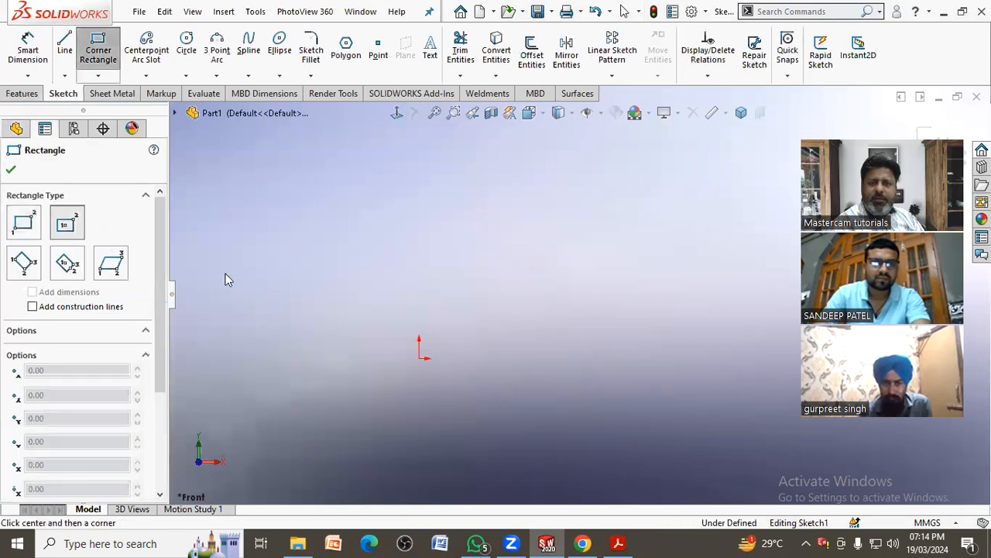
left_click(419, 358)
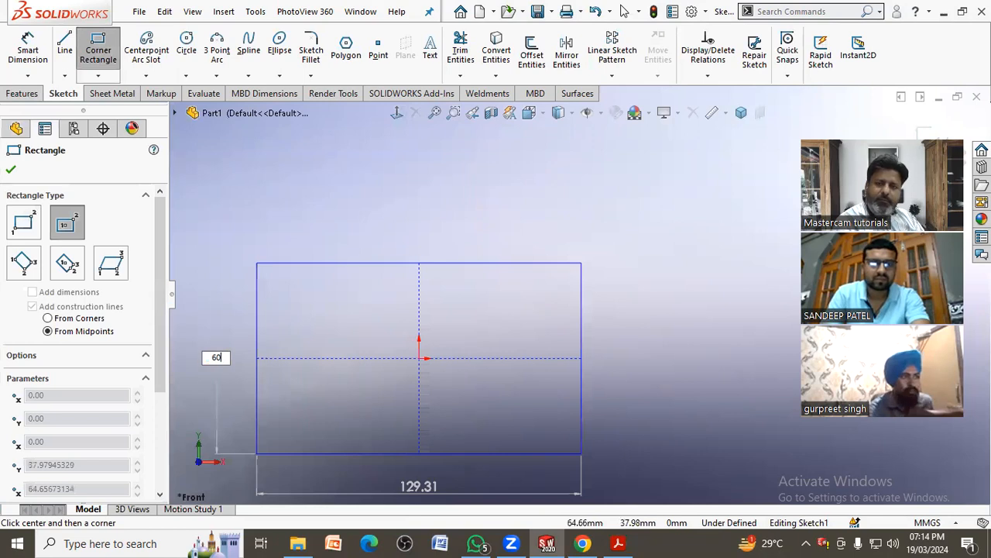
type("60")
key("Tab")
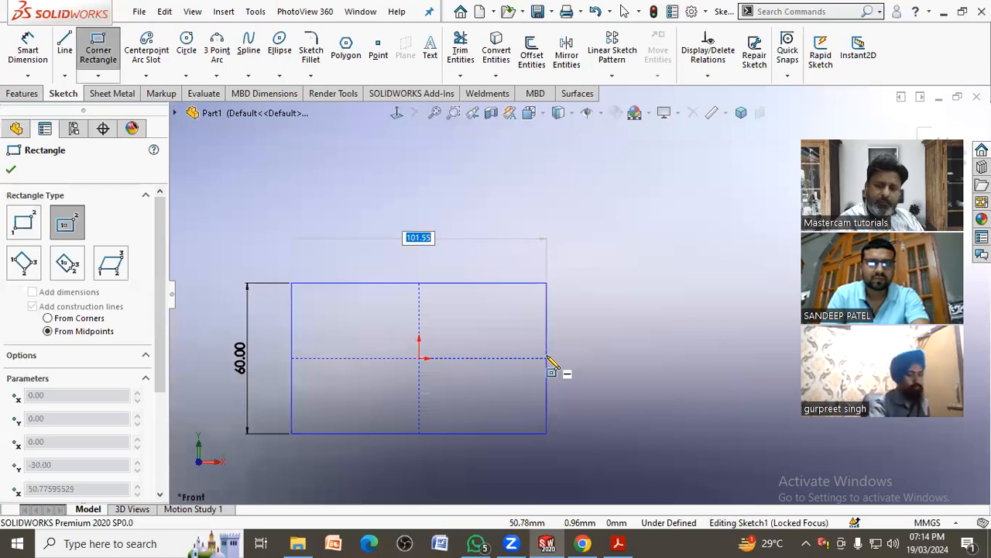
left_click(540, 316)
right_click(531, 237)
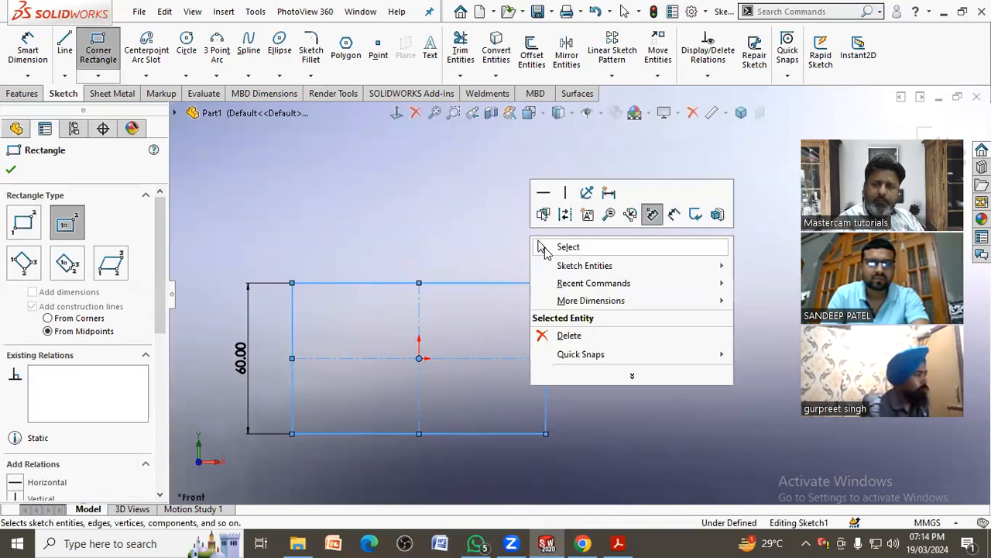
left_click(540, 248)
left_click(540, 248)
Set the rectangle's width to 120 mm and start an Extruded Boss/Base from the sketch
left_click(28, 48)
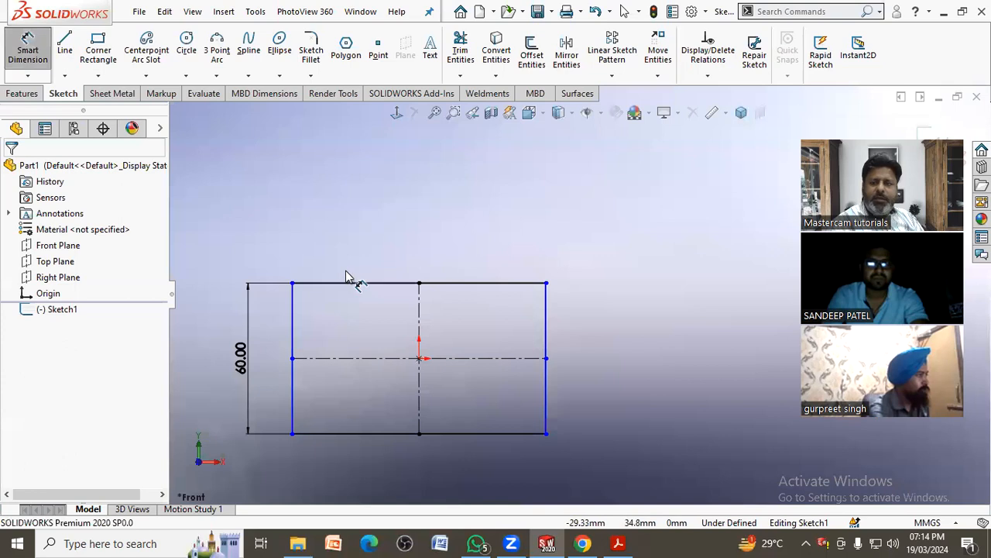
left_click(356, 284)
left_click(384, 263)
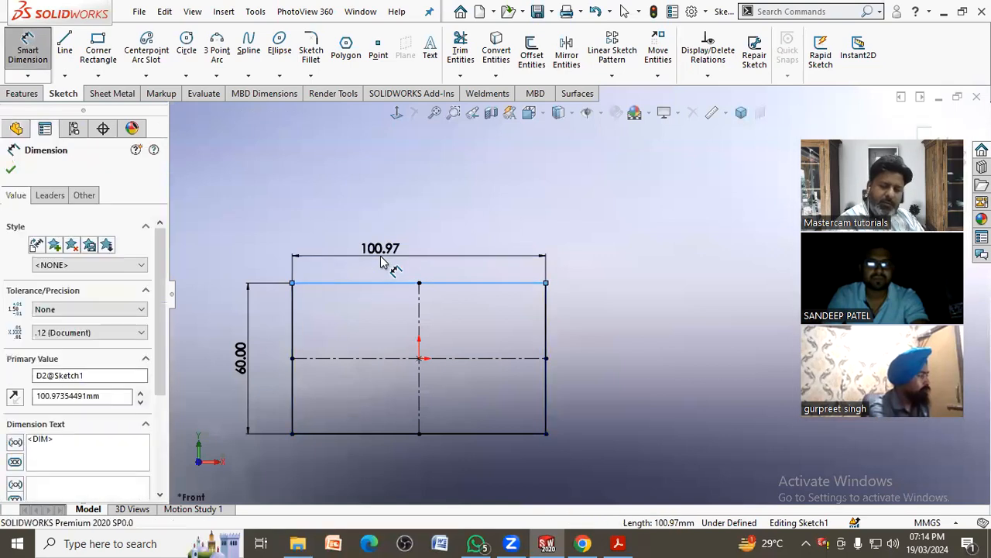
type("120")
key("Return")
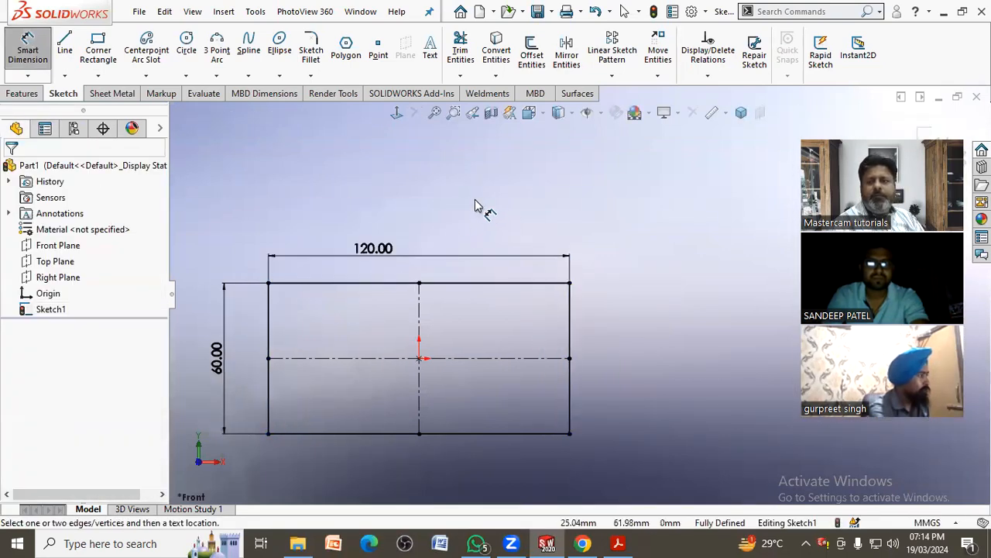
left_click(22, 93)
left_click(26, 54)
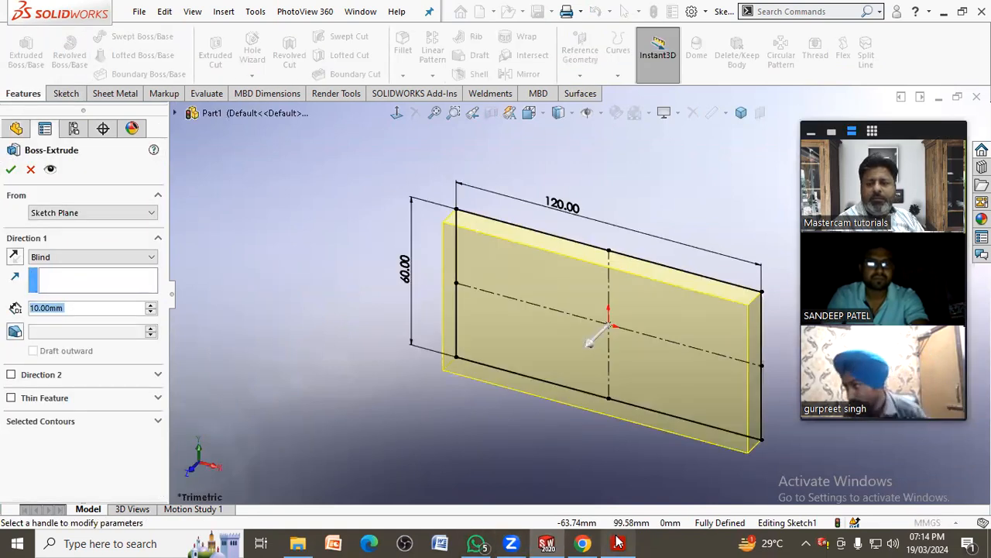
Switch to the PDF drawing and examine the arm's offset dimension near the bottom of the bracket's main block
left_click(618, 543)
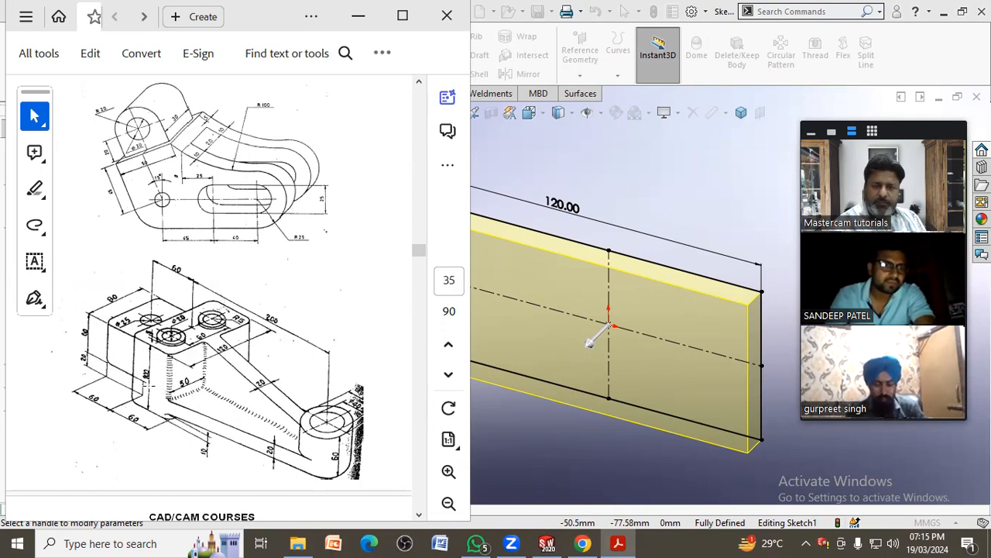
scroll(151, 384, "up", 3, "ctrl")
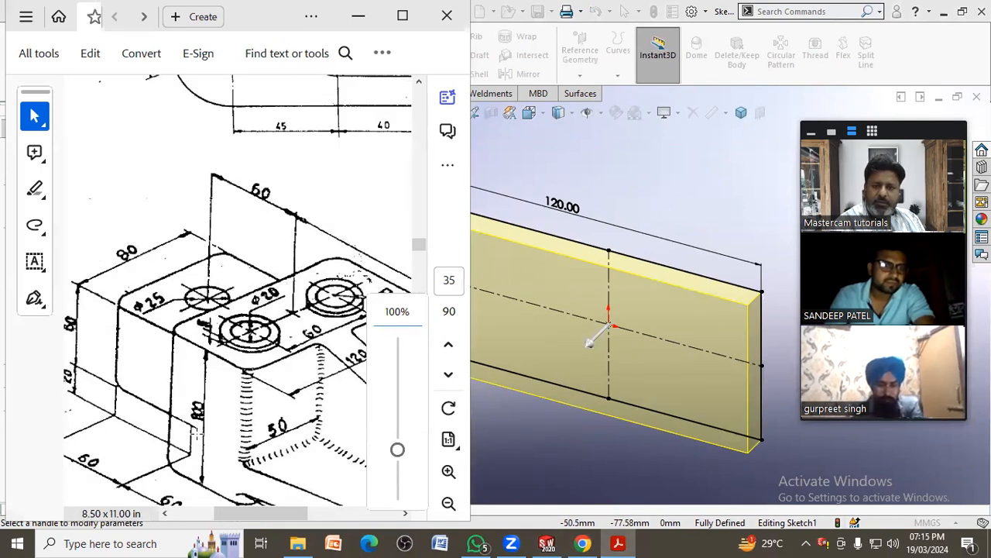
scroll(207, 413, "down", 1, "ctrl")
scroll(208, 414, "down", 2)
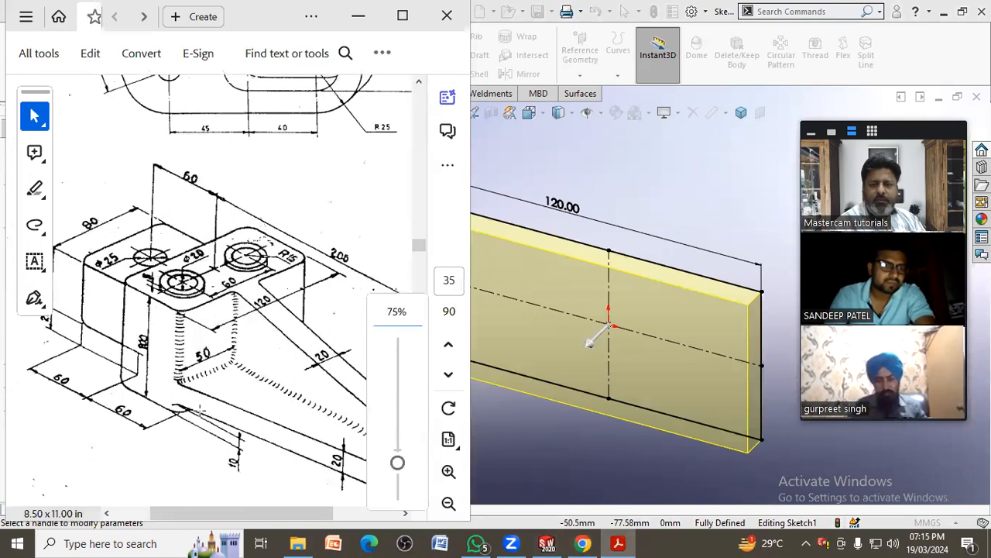
scroll(199, 412, "down", 1, "ctrl")
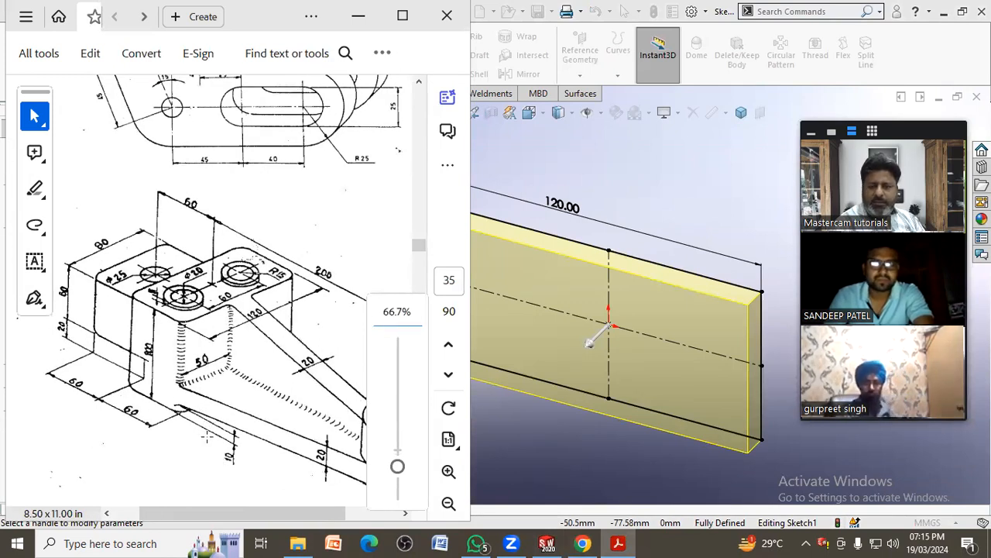
left_click_drag(237, 465, 237, 466)
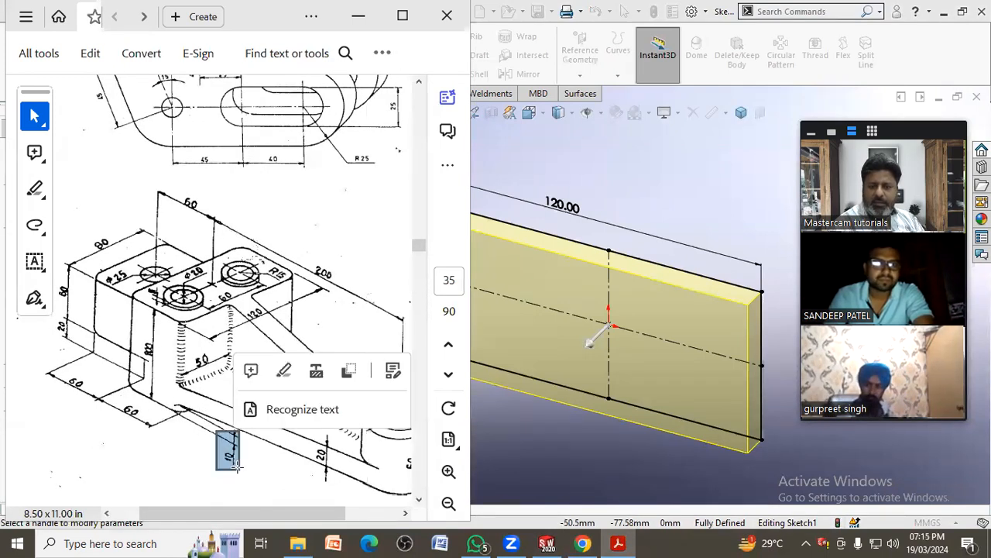
left_click(188, 462)
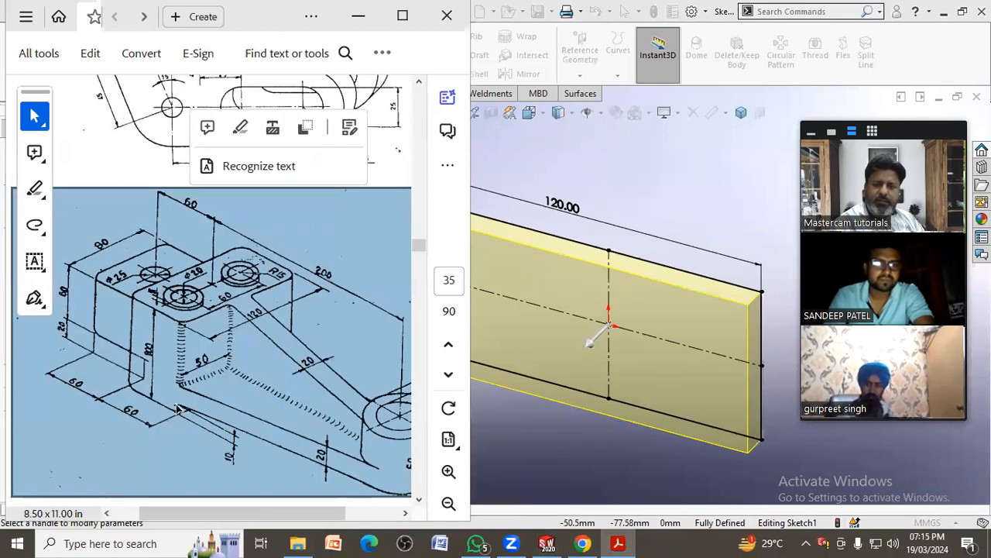
Back in SOLIDWORKS, extrude the rectangle 10 mm in reversed Direction 1 and 90 mm in Direction 2
middle_click_drag(575, 443, 519, 220)
scroll(389, 305, "down", 5)
scroll(377, 297, "up", 10)
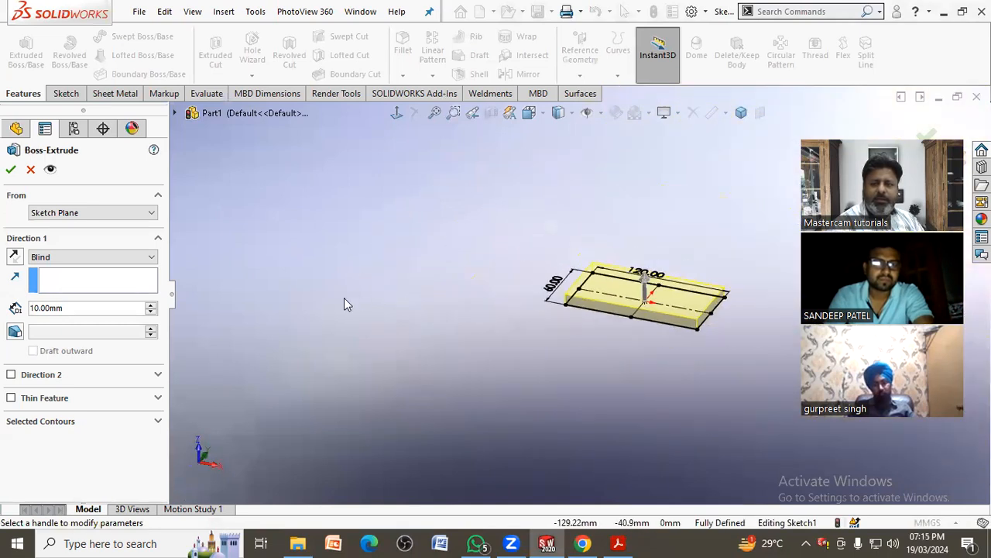
scroll(719, 354, "down", 4)
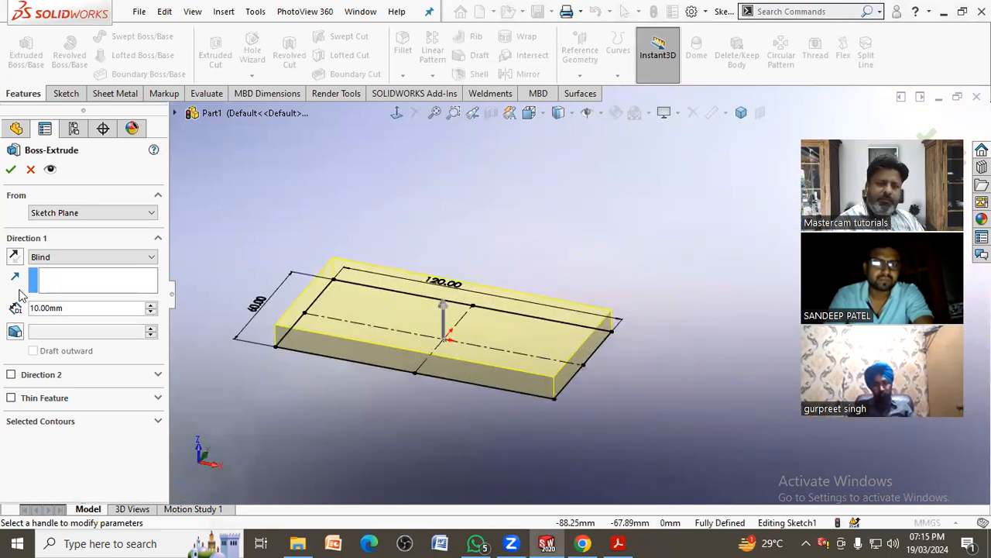
left_click(15, 257)
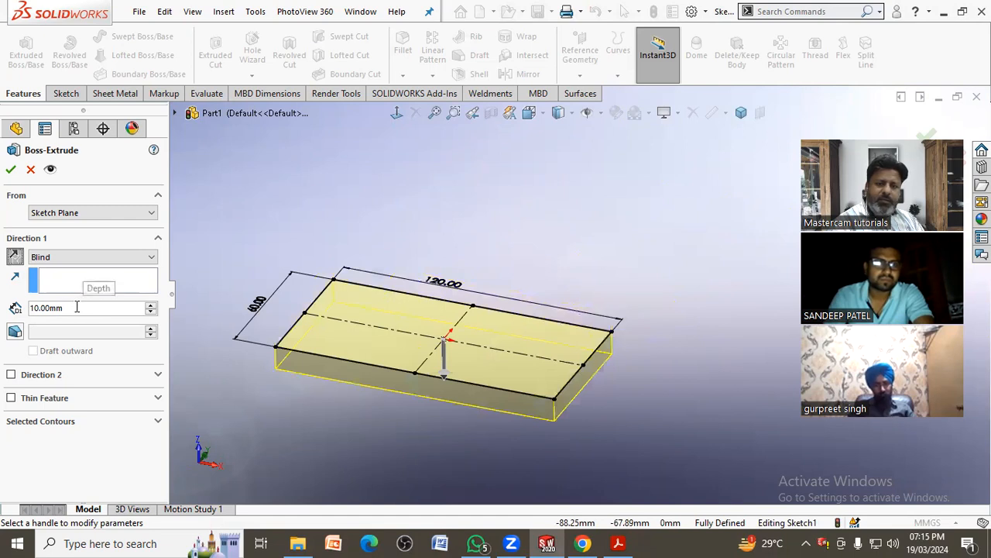
left_click(12, 375)
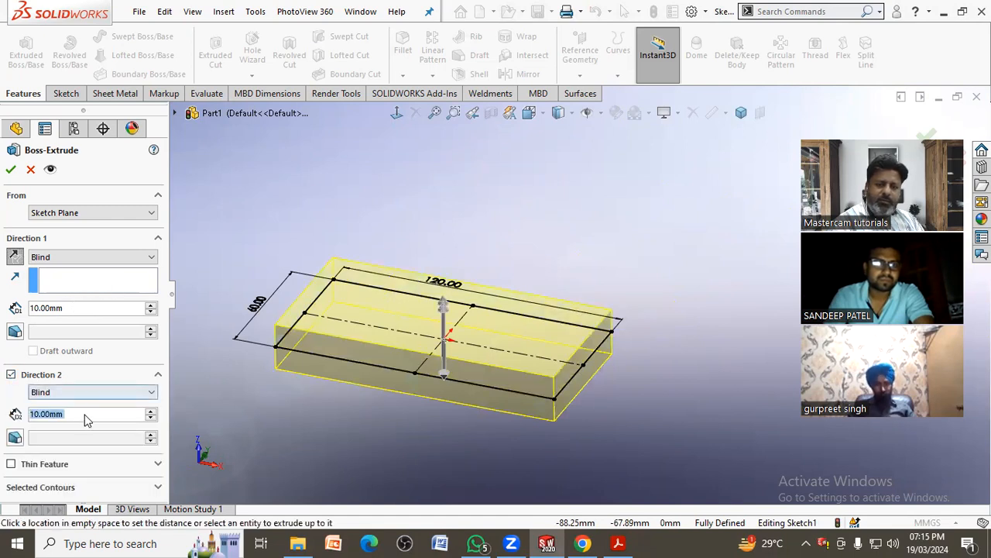
type("90")
key("Return")
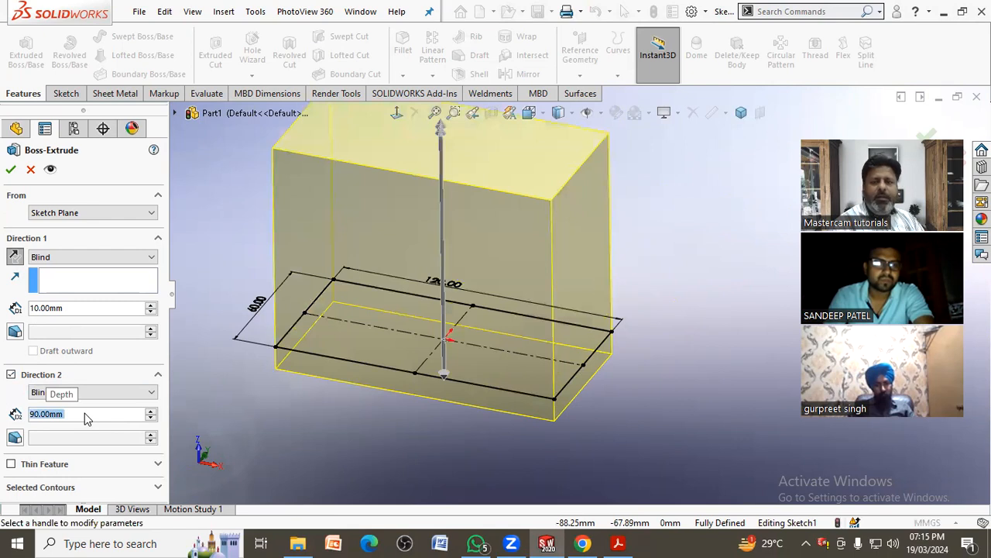
left_click(10, 170)
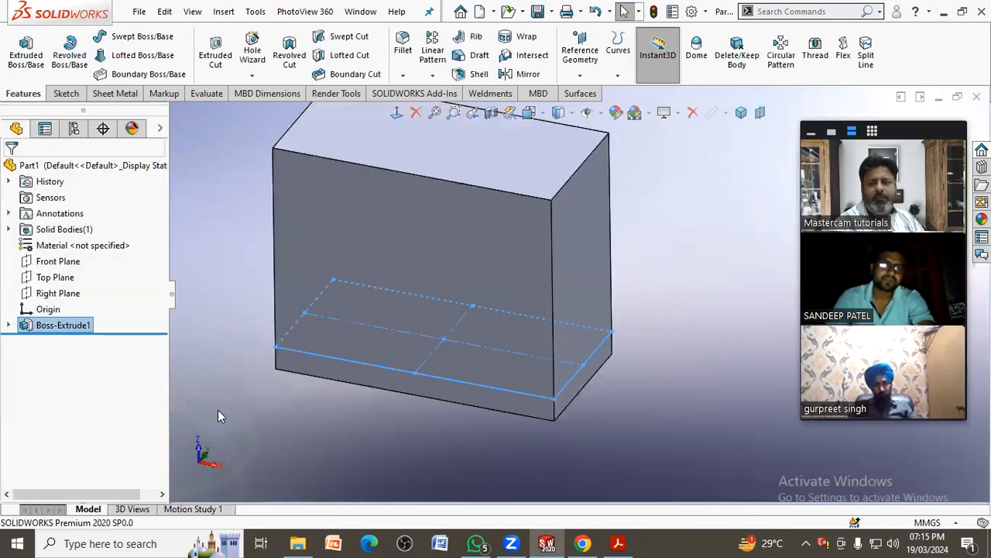
Inspect where the Front Plane lies within the extruded block
left_click(54, 262)
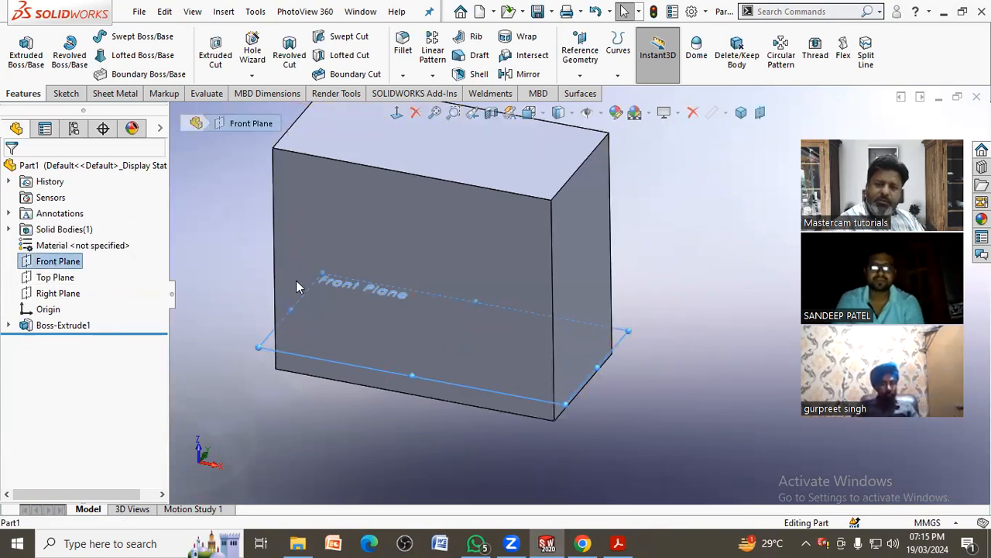
scroll(298, 274, "down", 3)
scroll(302, 279, "up", 4)
middle_click_drag(302, 288, 380, 274)
scroll(388, 302, "up", 3)
scroll(662, 283, "down", 3)
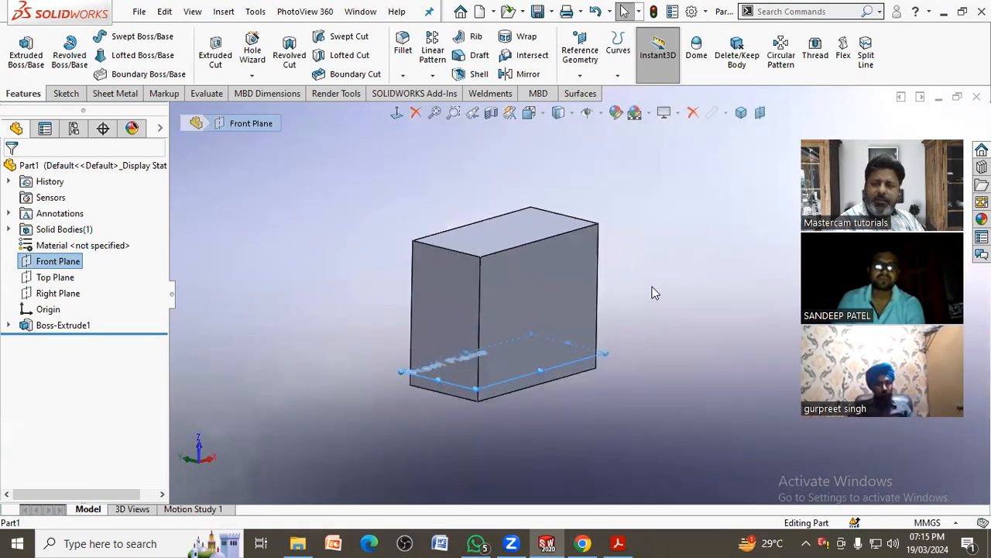
middle_click_drag(643, 288, 633, 325)
left_click(624, 408)
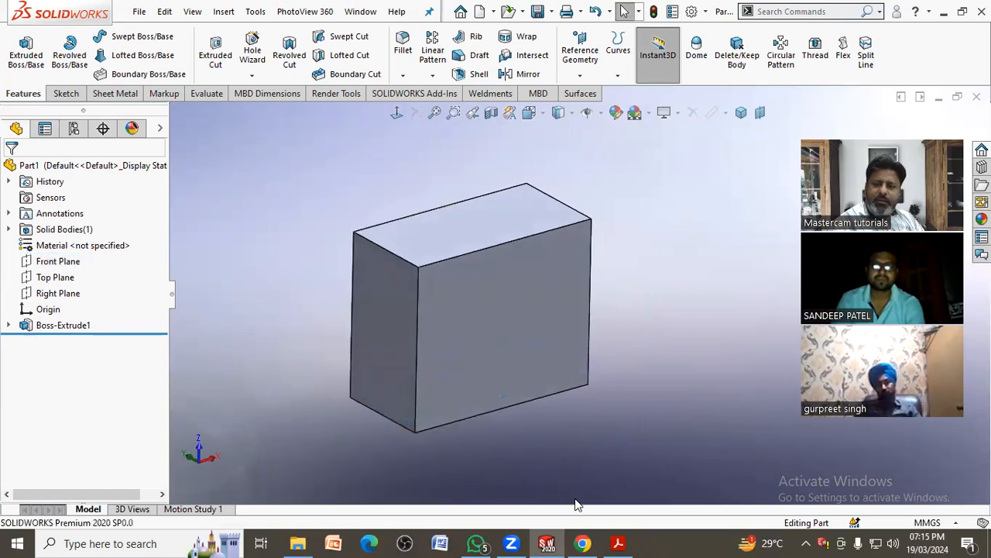
Examine the arm and round end boss dimensions in the PDF bracket drawing, then return to the SOLIDWORKS model
left_click(622, 543)
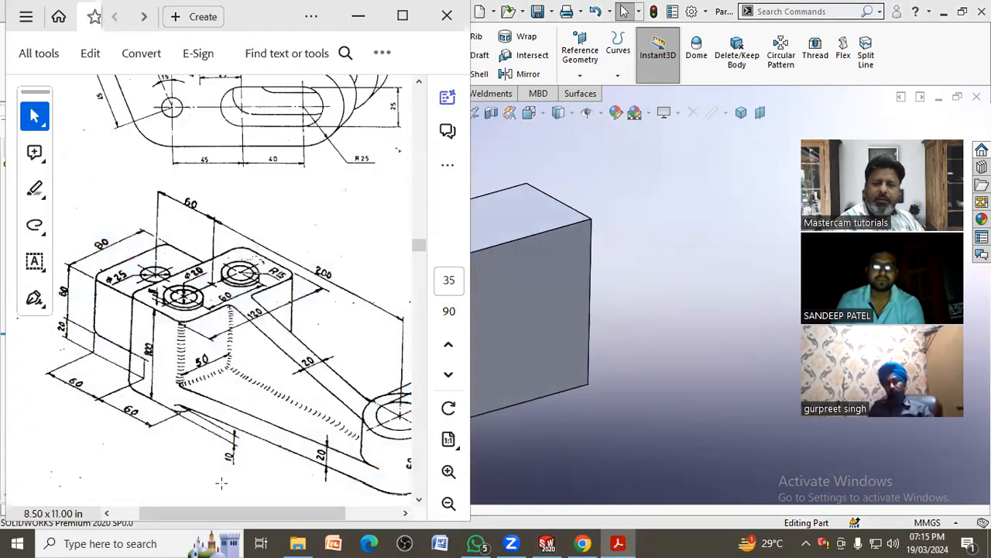
left_click_drag(227, 520, 249, 520)
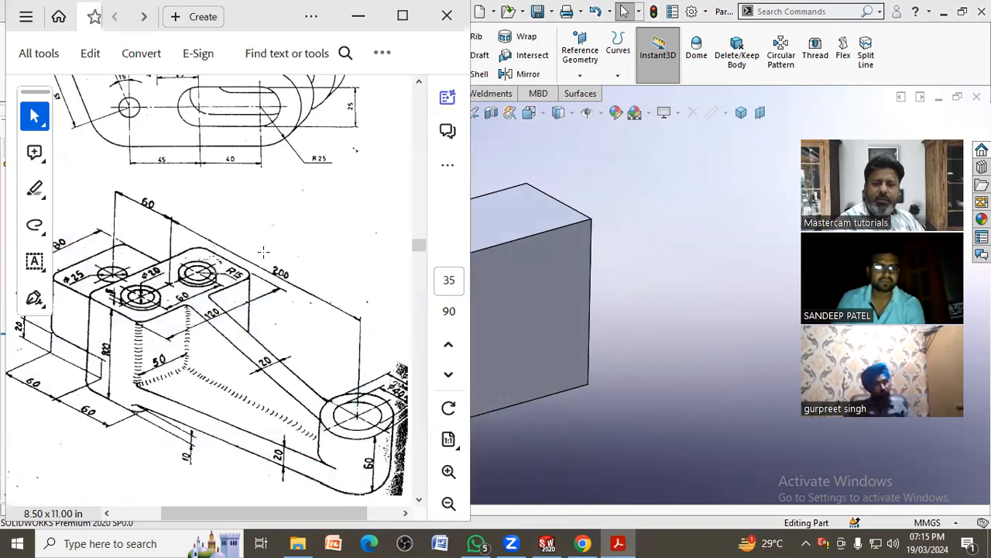
left_click_drag(288, 283, 294, 287)
left_click(196, 335)
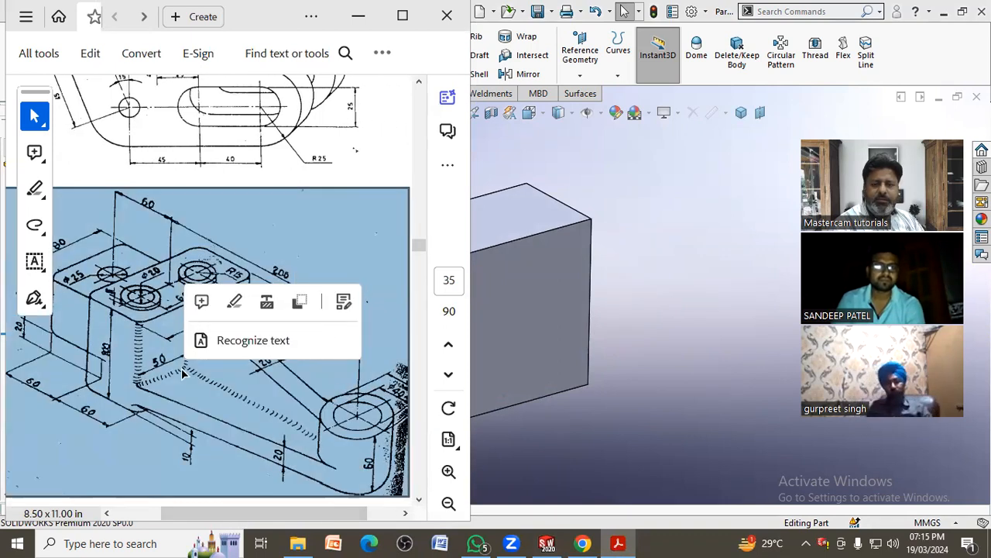
left_click(653, 404)
scroll(642, 304, "up", 2)
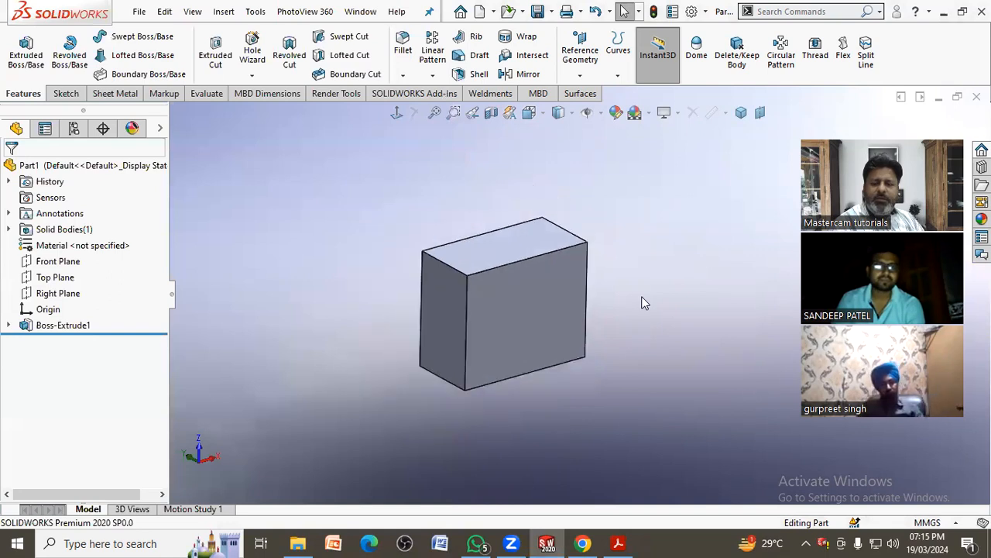
Start a sketch on the Front Plane and view it face-on with space above the block
left_click(68, 261)
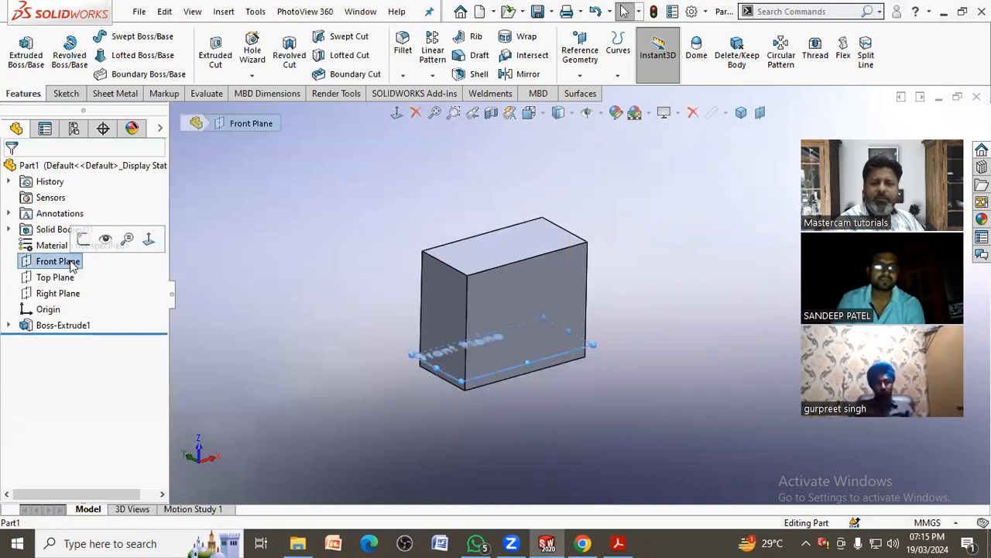
left_click(26, 53)
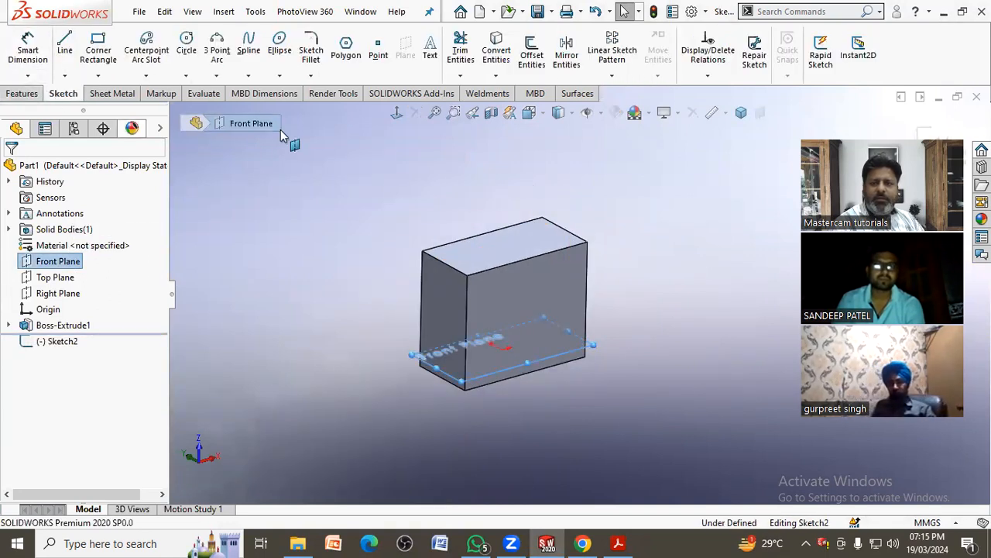
left_click(395, 113)
key("z")
key("z")
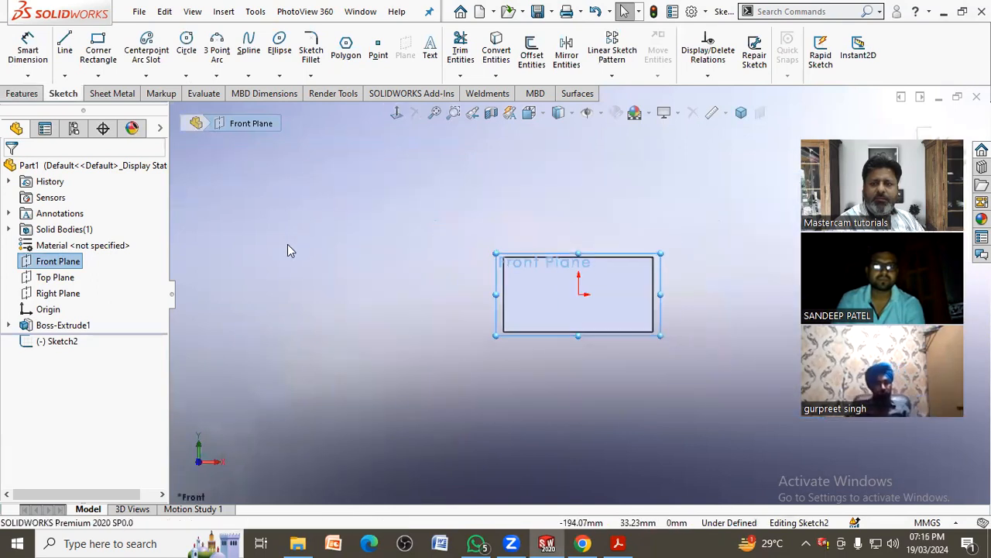
scroll(619, 240, "up", 4)
scroll(627, 221, "down", 4)
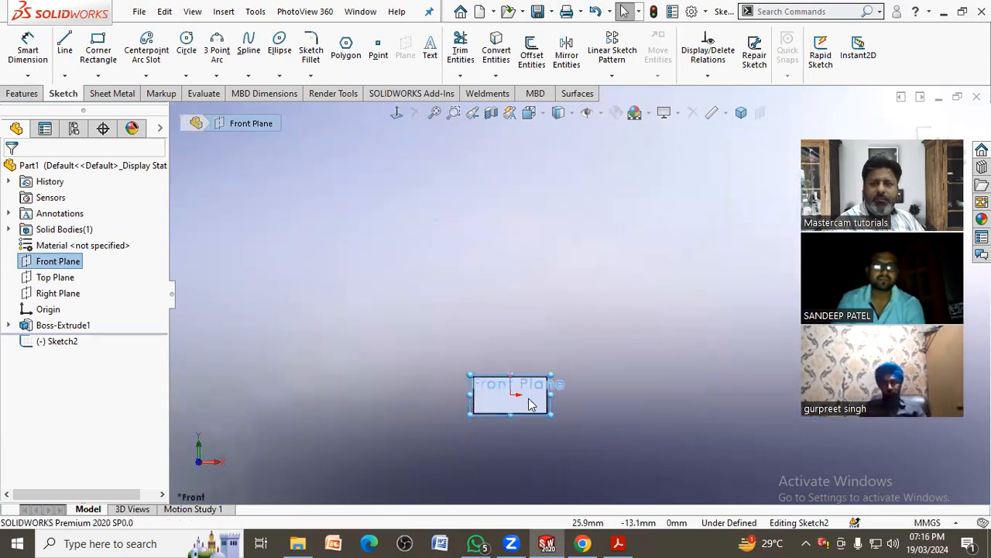
scroll(525, 415, "down", 2)
left_click(321, 192)
Sketch a circle about 58 mm in diameter, centred about 218 mm directly above the origin
left_click(186, 47)
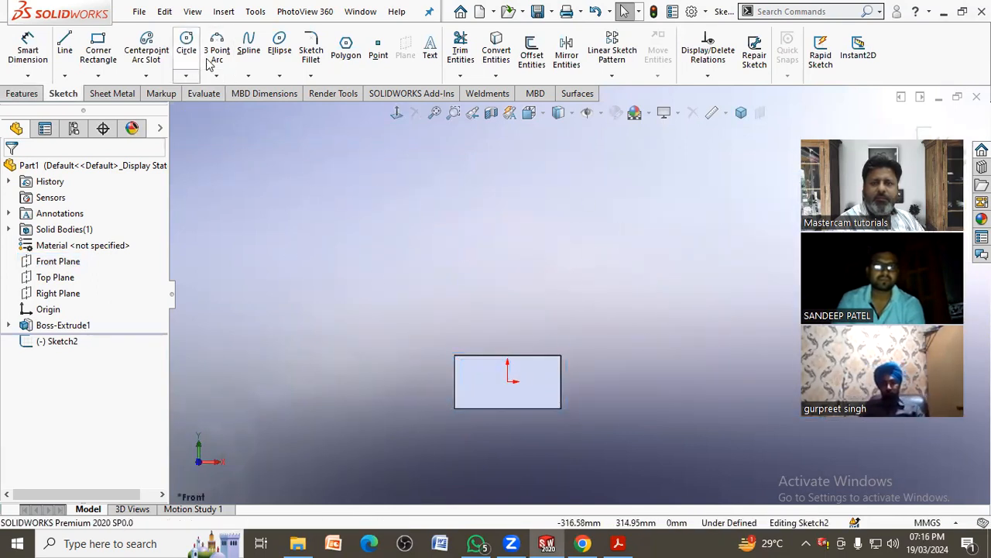
left_click(507, 189)
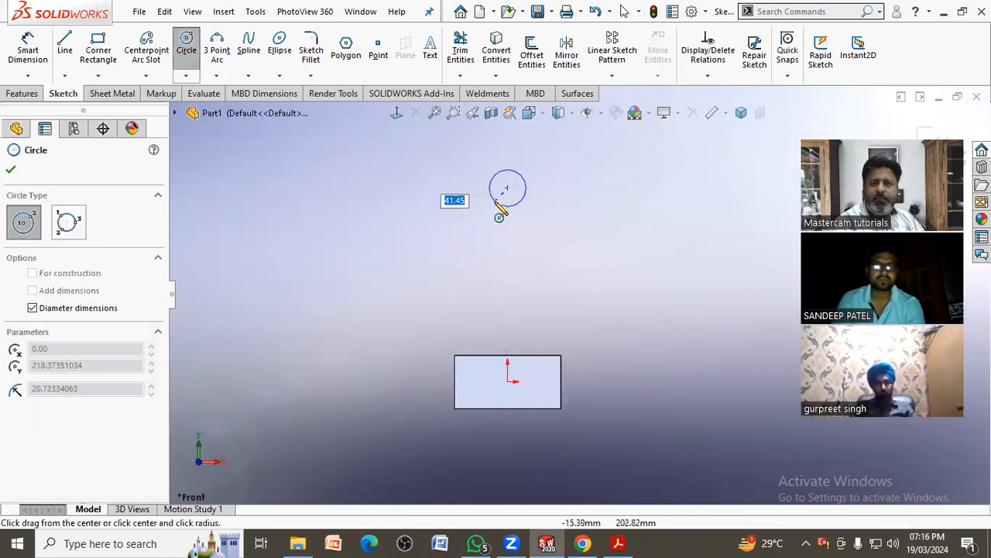
left_click(494, 217)
right_click(496, 215)
left_click(512, 218)
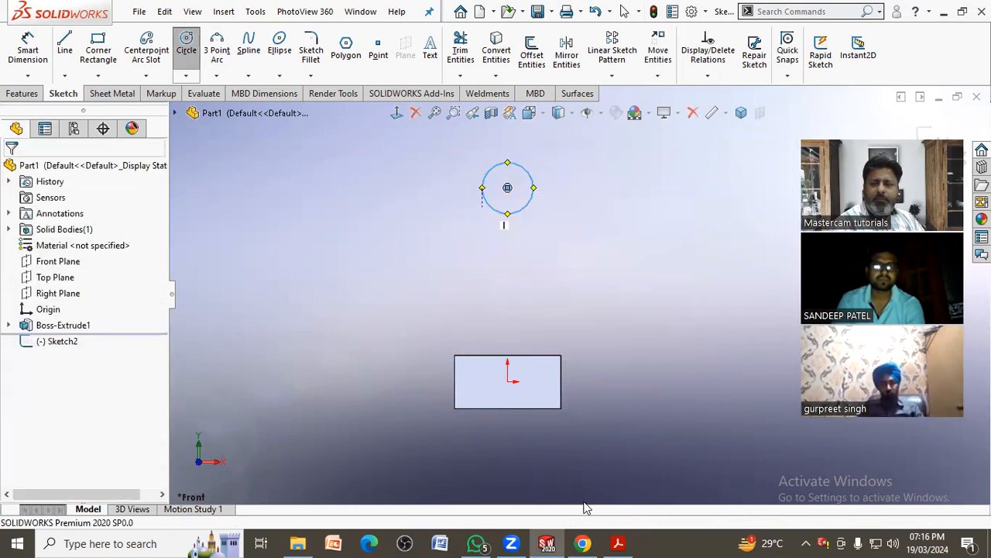
Check the end boss spacing in the PDF drawing, then dimension the circle's centre 200 mm from the origin in SOLIDWORKS
left_click(618, 542)
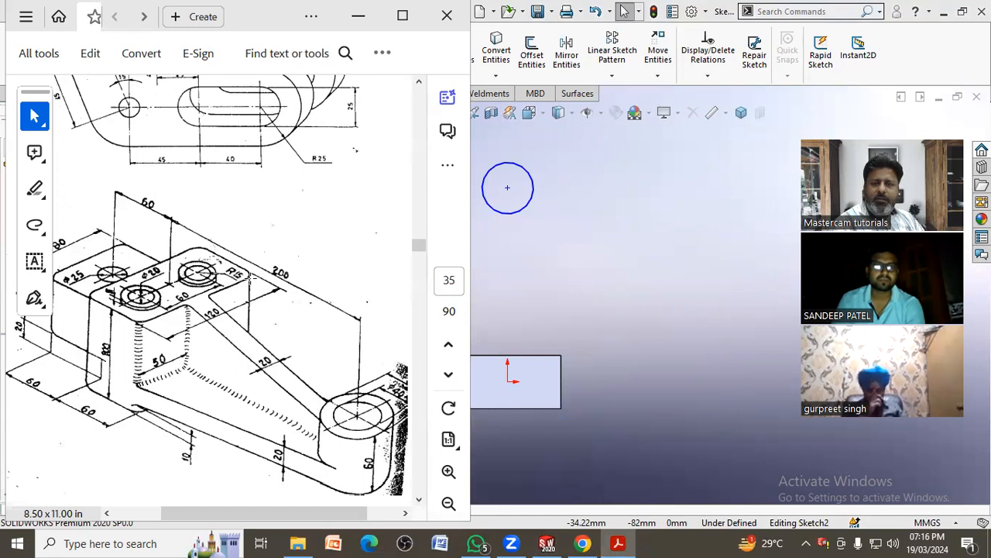
left_click(611, 282)
left_click(618, 542)
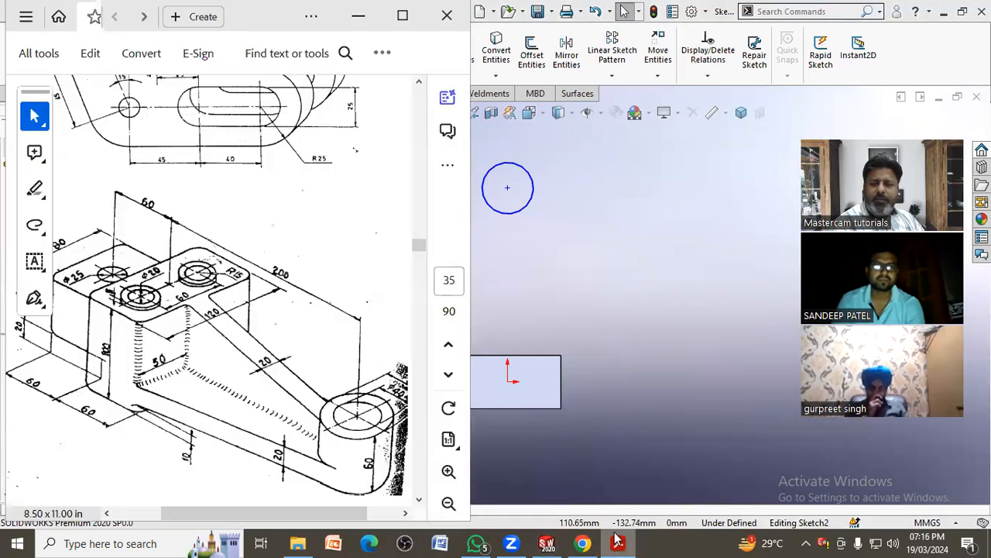
left_click(519, 263)
left_click(28, 48)
left_click(508, 381)
left_click(507, 188)
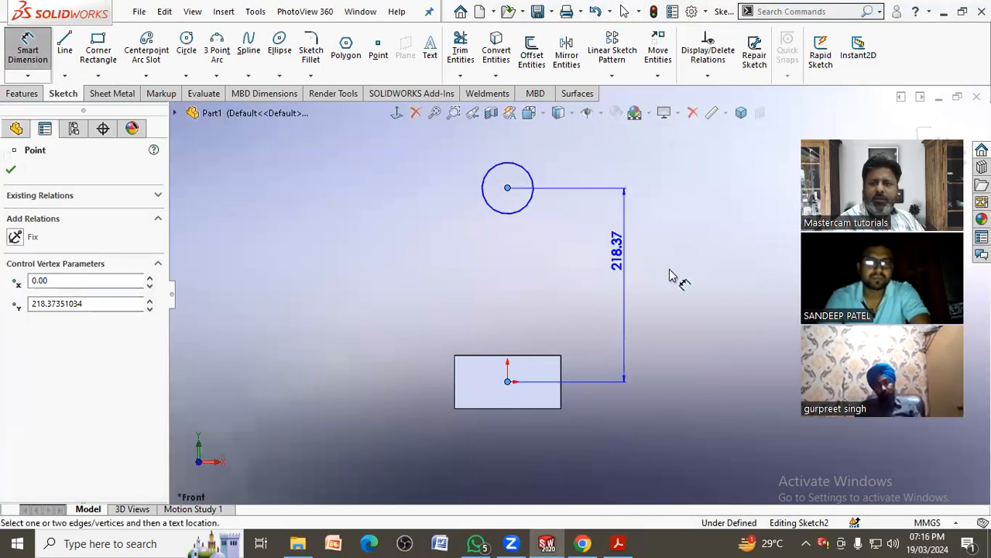
left_click(670, 271)
key("Return")
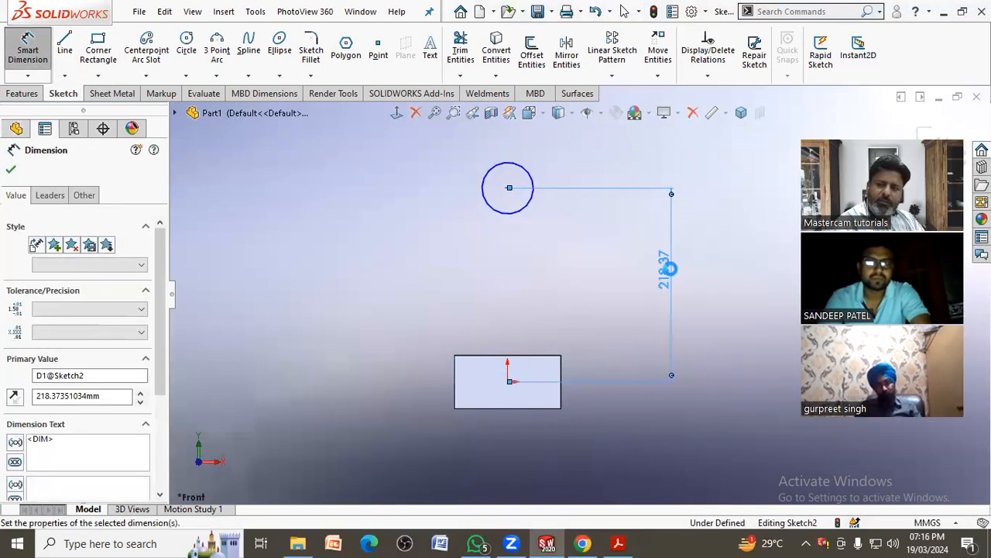
Dimension the circle's diameter as 60 mm
left_click(505, 230)
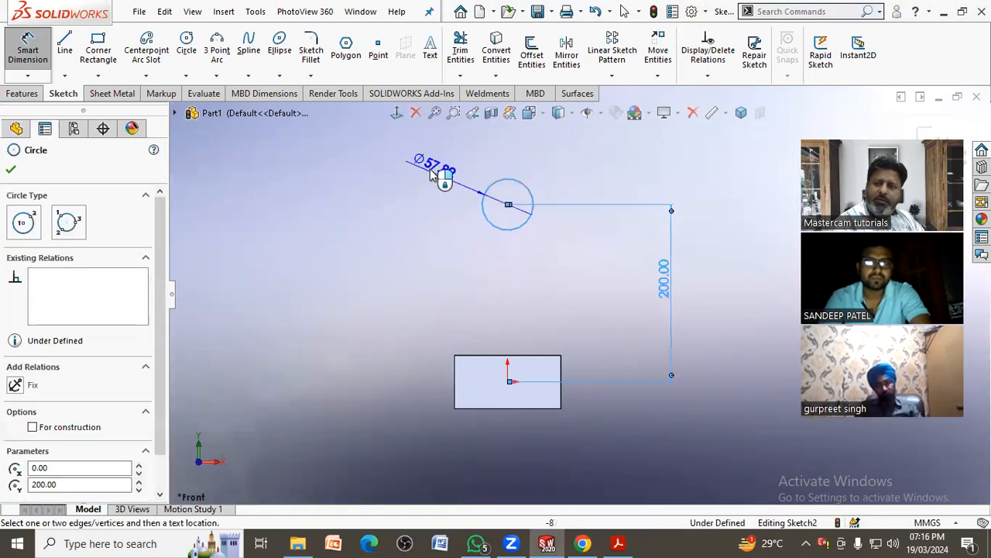
left_click(432, 174)
key("Return")
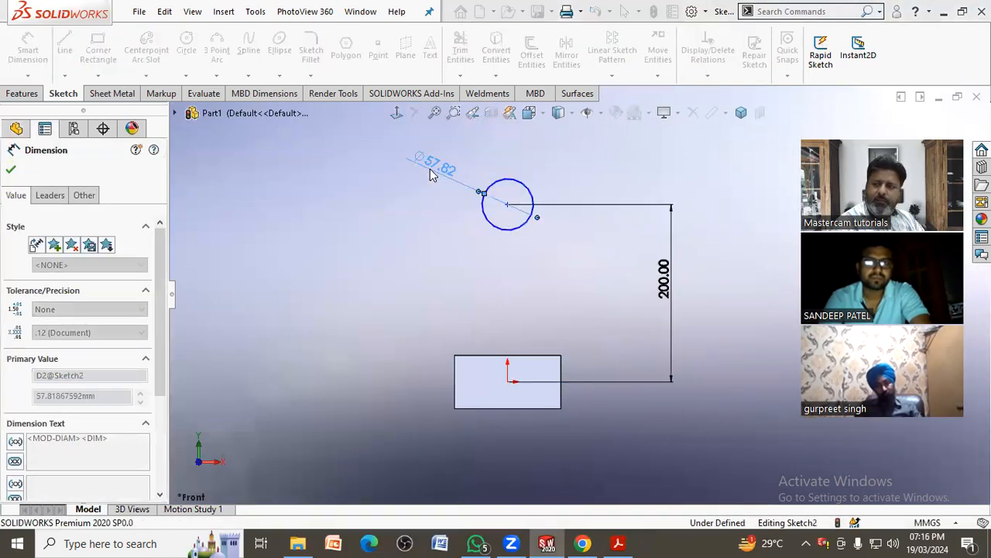
right_click(529, 302)
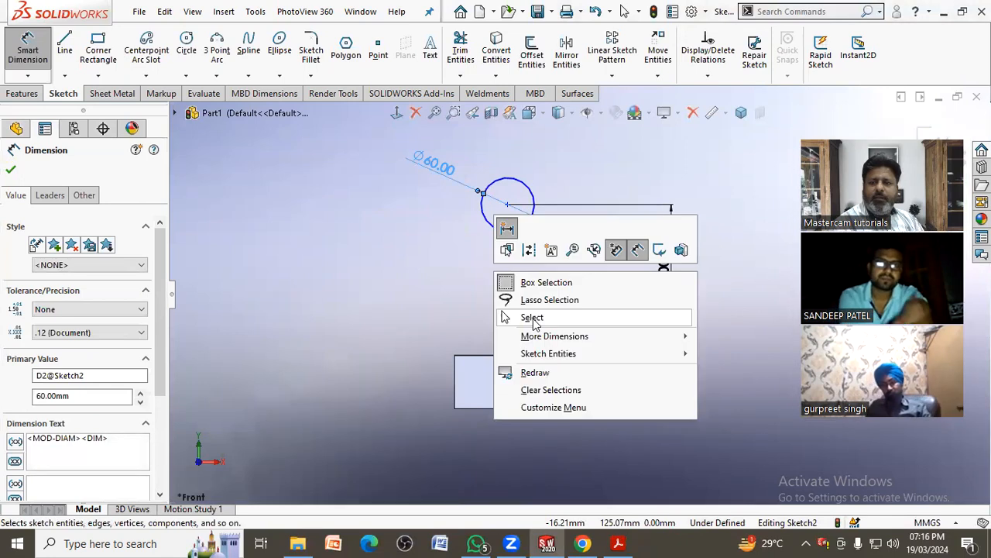
left_click(533, 317)
Add a Vertical relation between the circle's centre and the origin
left_click(507, 382)
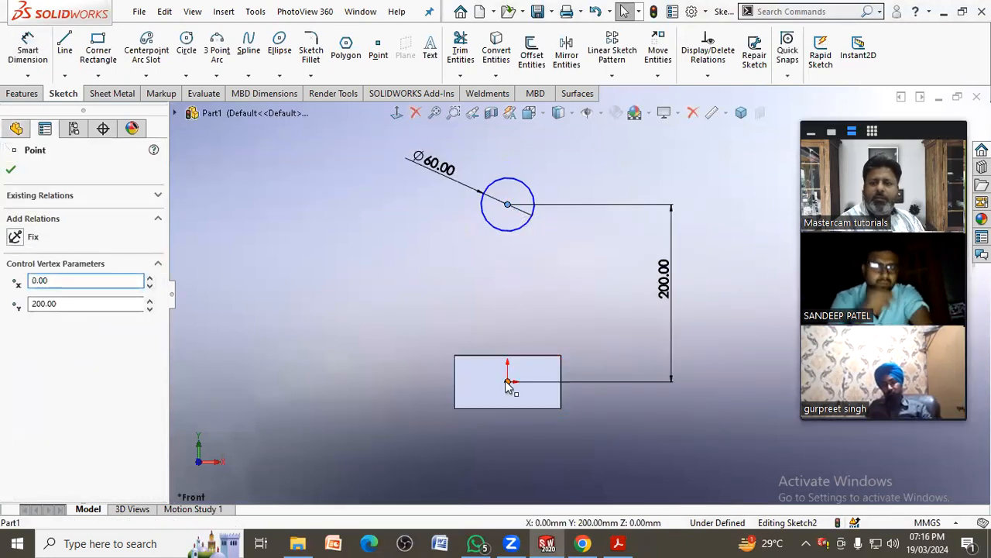
left_click(507, 382, "ctrl")
left_click(17, 422)
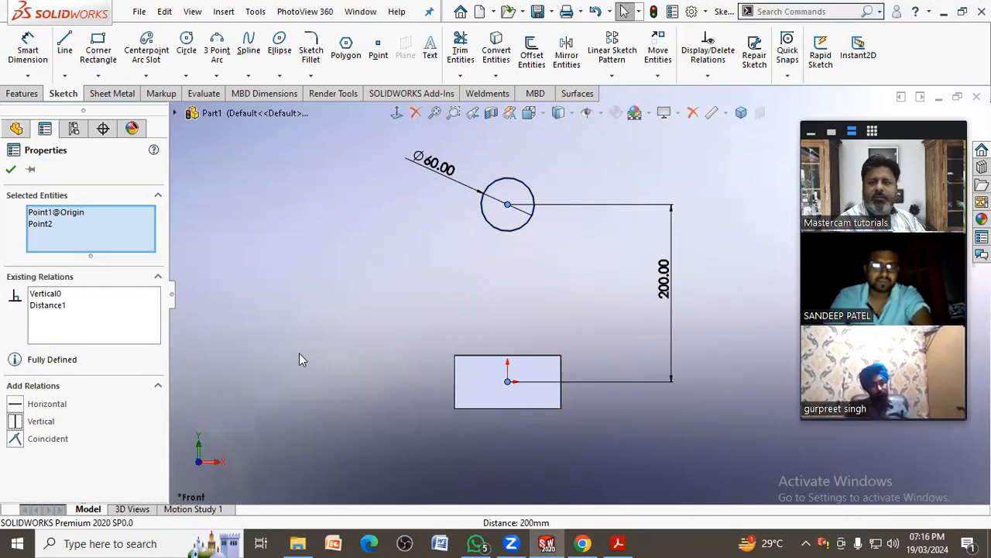
left_click(352, 268)
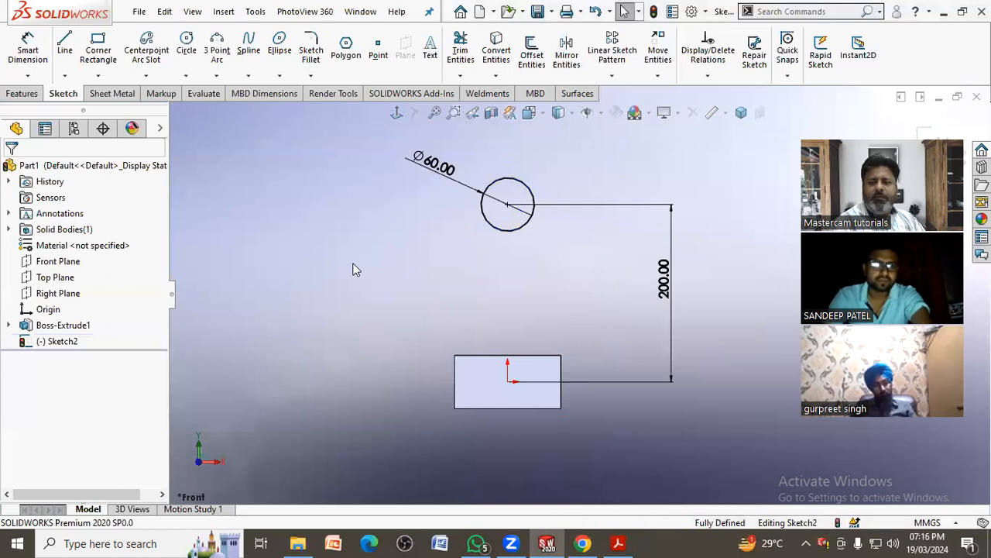
Consult the PDF drawing, then sketch a line from the block's upper-left corner tangent to the circle and running past it
left_click(618, 543)
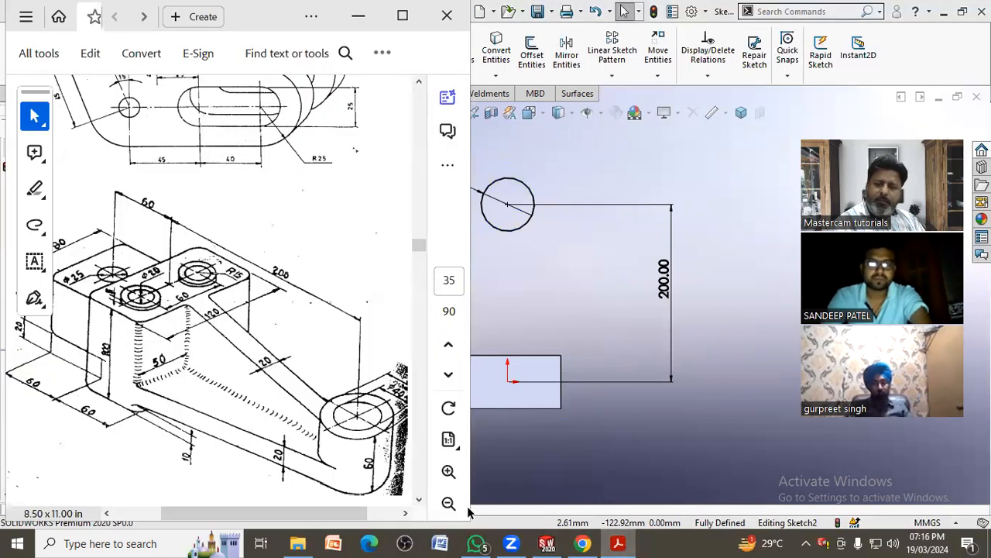
left_click(582, 309)
key("l")
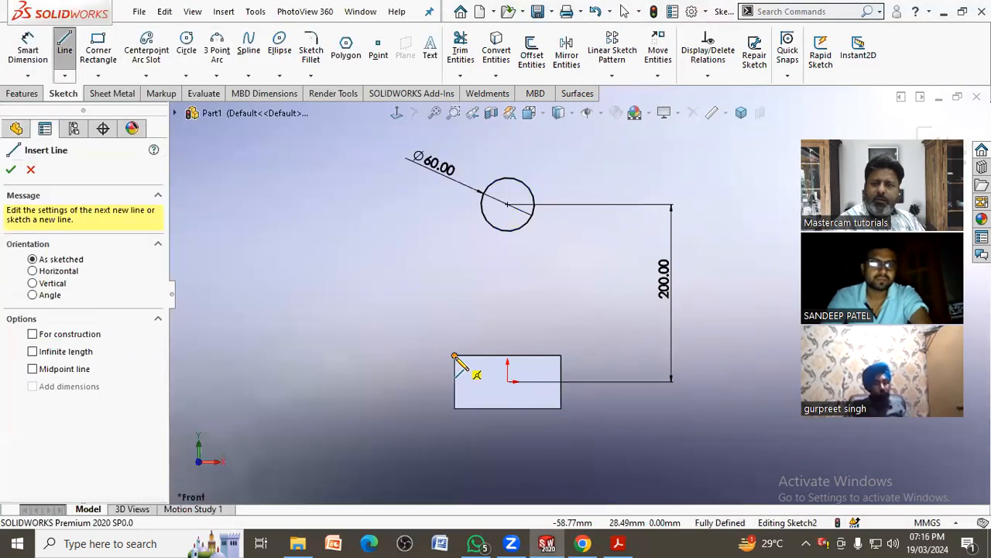
left_click(455, 356)
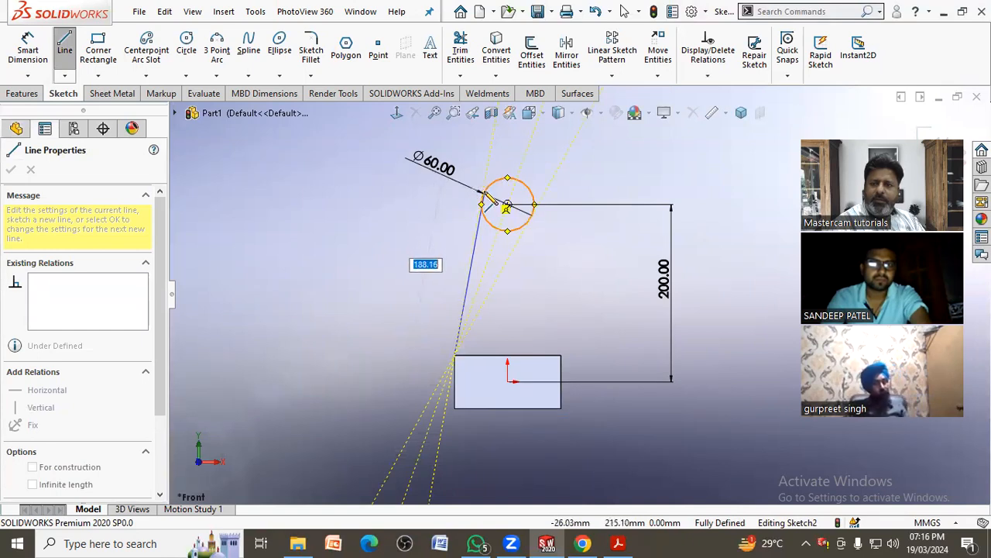
double_click(495, 164)
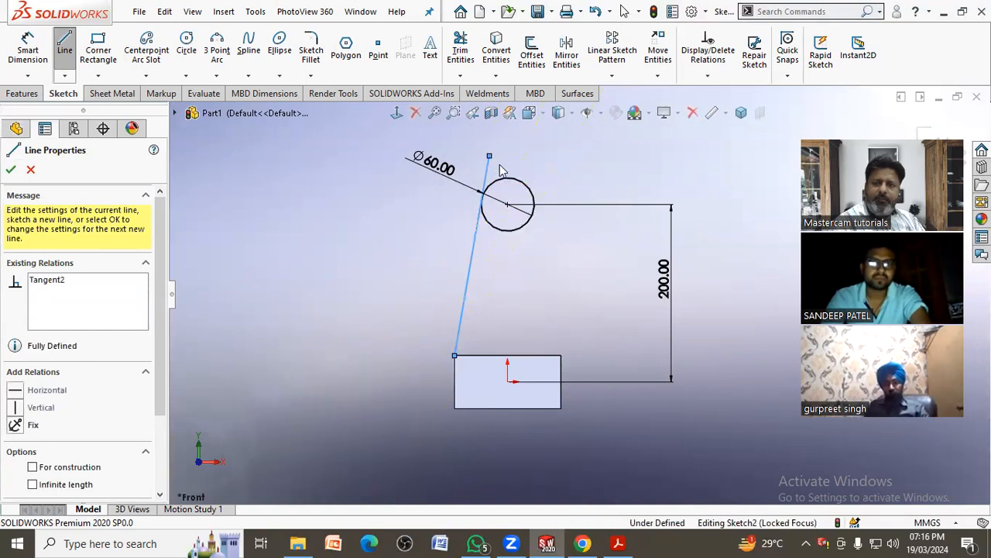
right_click(491, 157)
left_click(517, 169)
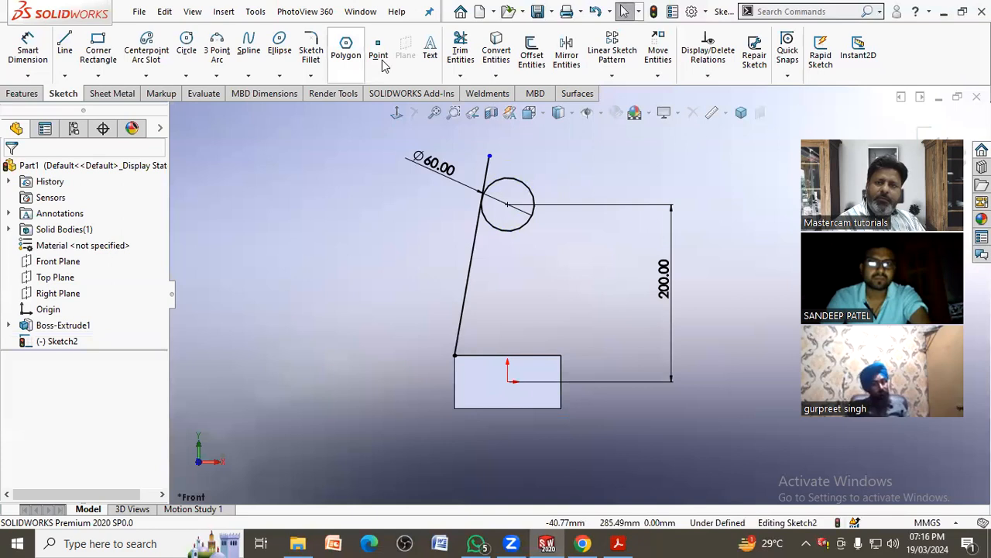
Trim the left tangent line's excess beyond the circle
left_click(460, 50)
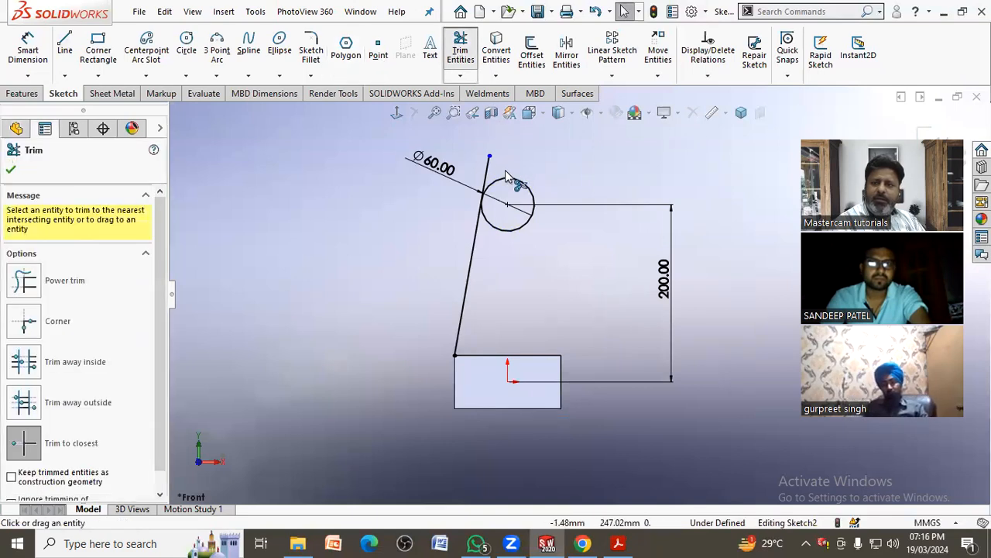
right_click(523, 158)
left_click(546, 197)
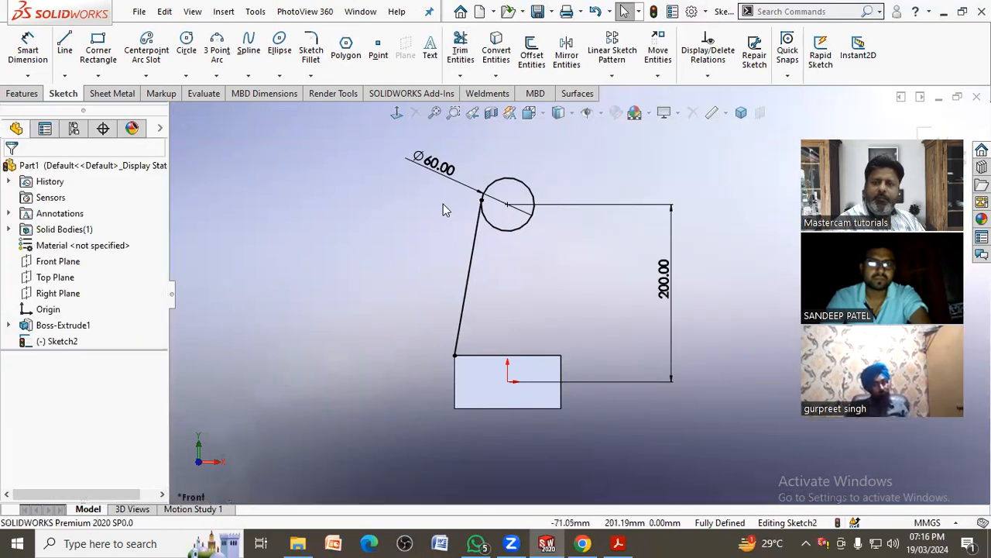
Sketch a line from the block's upper-right corner tangent to the circle's right side, extending past it
left_click(66, 45)
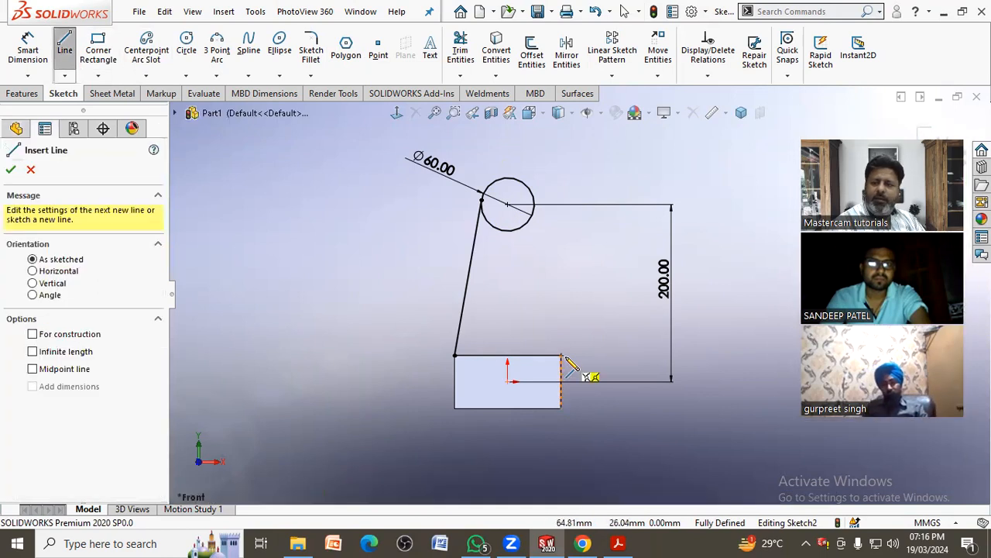
left_click(561, 355)
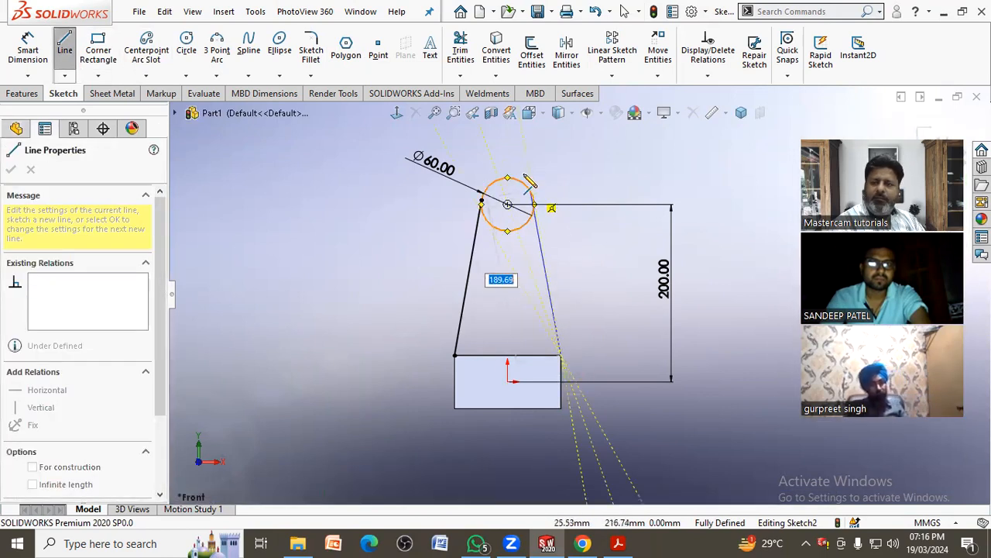
left_click(525, 150)
right_click(525, 145)
left_click(552, 160)
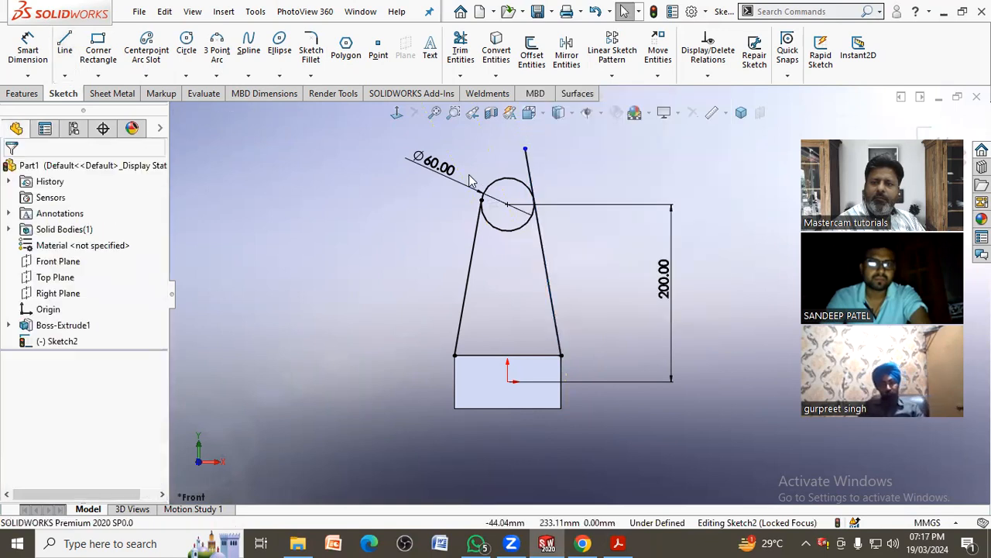
Trim the right line beyond the circle and remove the circle's lower arc between the two tangent lines
left_click(460, 48)
left_click(532, 171)
left_click(530, 221)
right_click(395, 252)
left_click(425, 292)
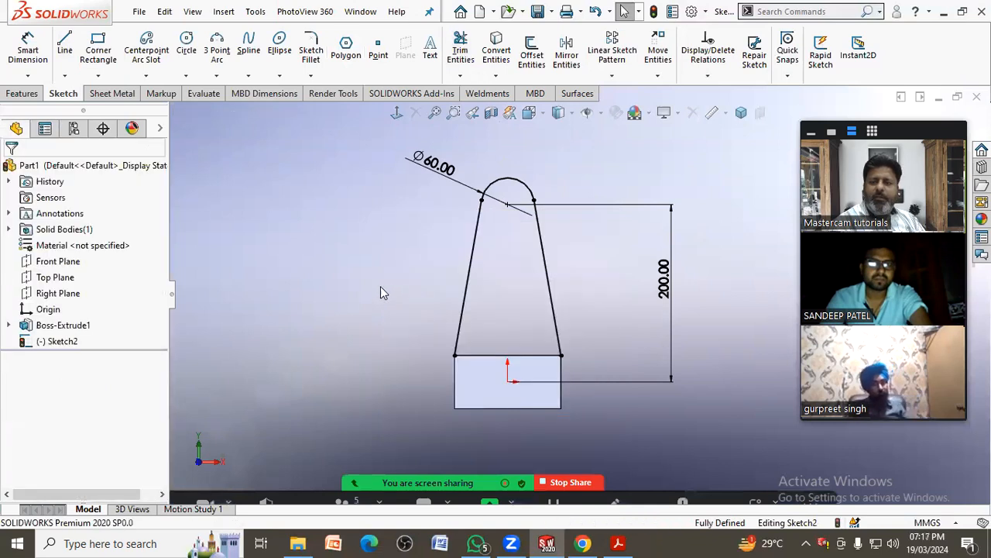
Convert the top edge of the block's arm-side face into a sketch line that closes the arm profile
mouse_move(411, 277)
middle_mouse_down()
mouse_move(438, 251)
mouse_move(241, 142)
mouse_move(259, 230)
mouse_move(244, 210)
mouse_move(254, 217)
middle_mouse_up()
scroll(582, 325, "up", 5)
scroll(582, 378, "down", 5)
middle_click_drag(581, 380, 601, 289)
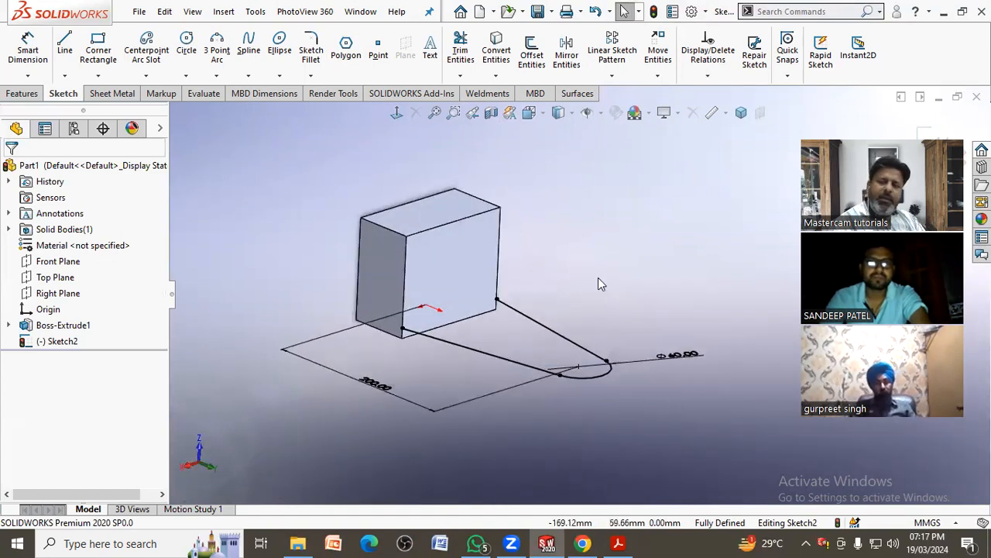
left_click(464, 218)
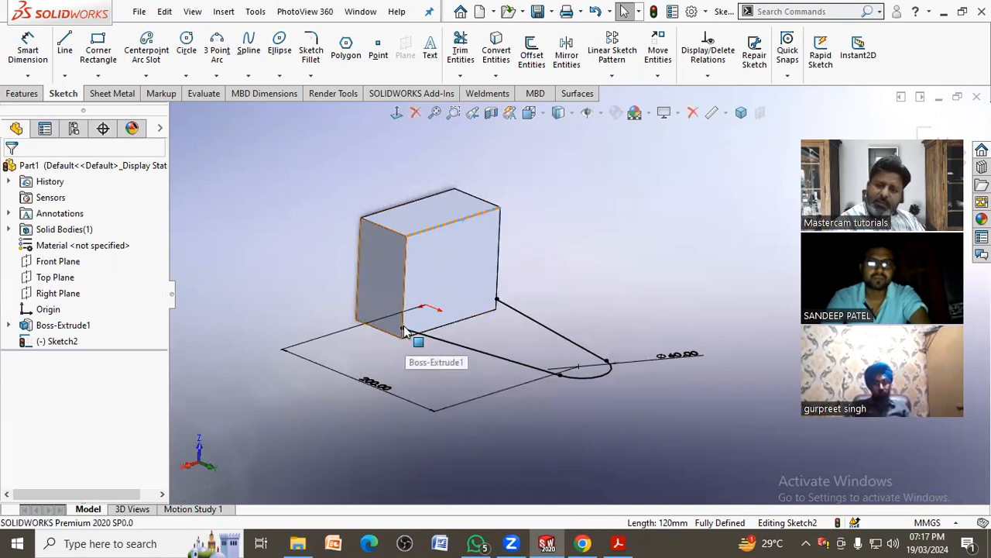
left_click(494, 55)
Check the arm's thickness in the PDF drawing and extrude the closed arm profile 20 mm upward, merged with the block
mouse_move(553, 233)
middle_mouse_down()
mouse_move(575, 241)
mouse_move(553, 257)
mouse_move(557, 245)
middle_mouse_up()
left_click(617, 543)
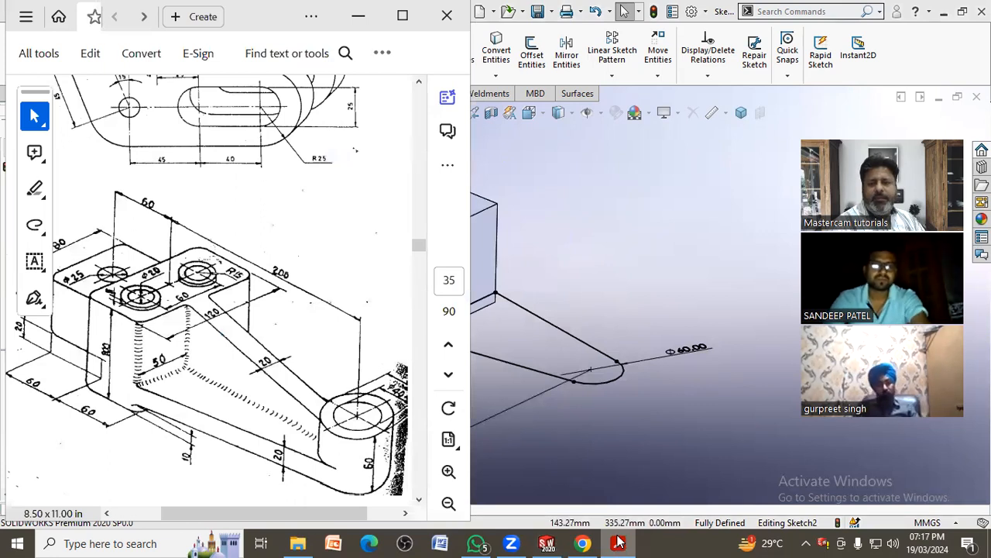
left_click(617, 542)
left_click(617, 542)
scroll(388, 362, "down", 2)
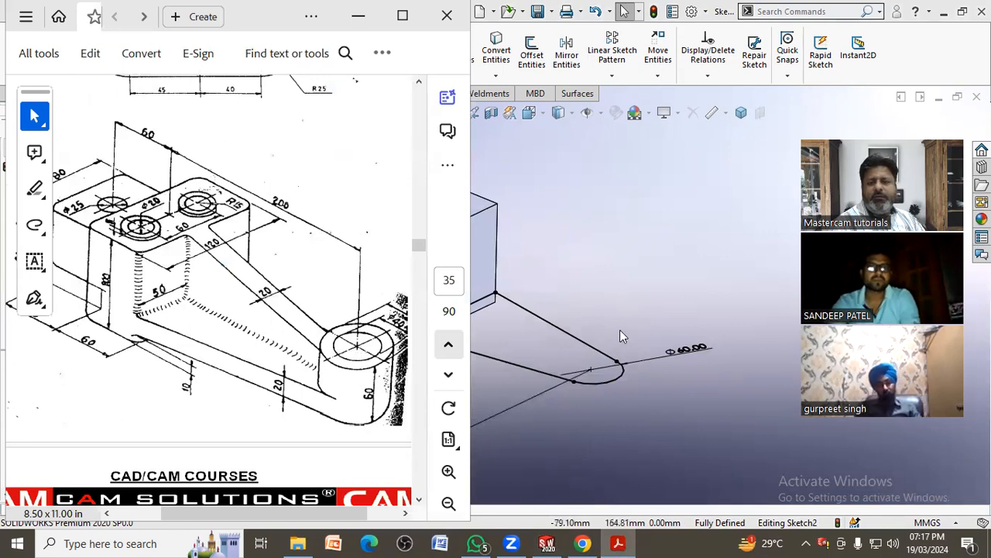
left_click(647, 281)
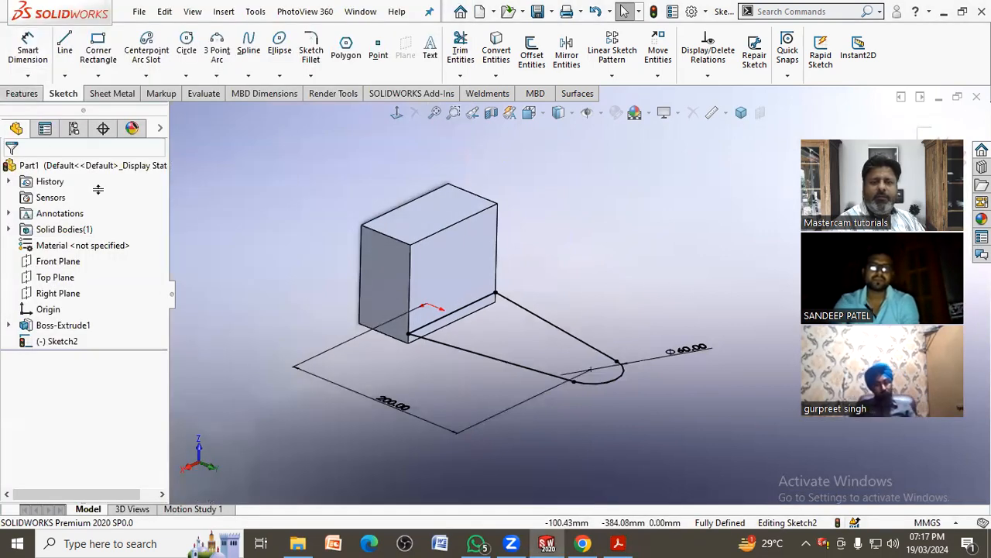
left_click(609, 542)
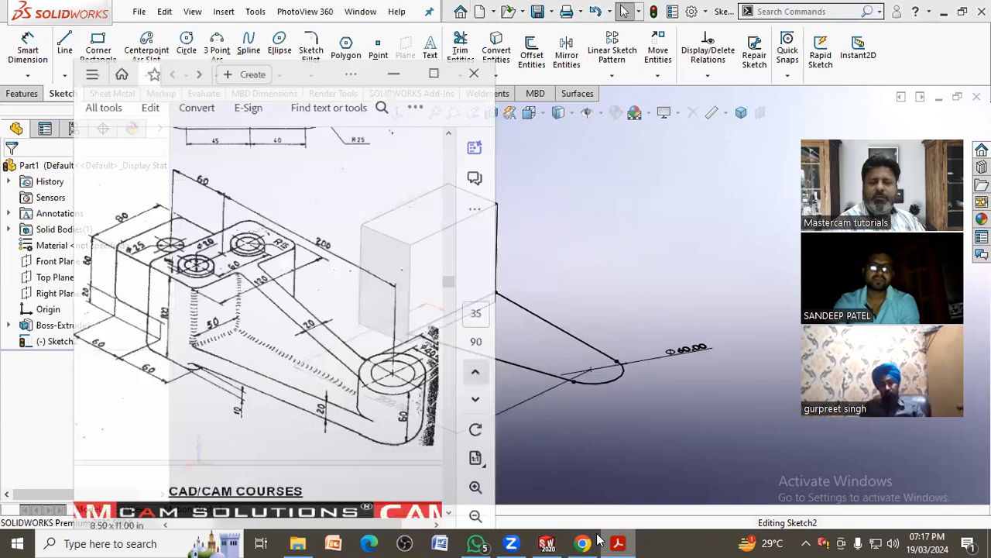
left_click(22, 93)
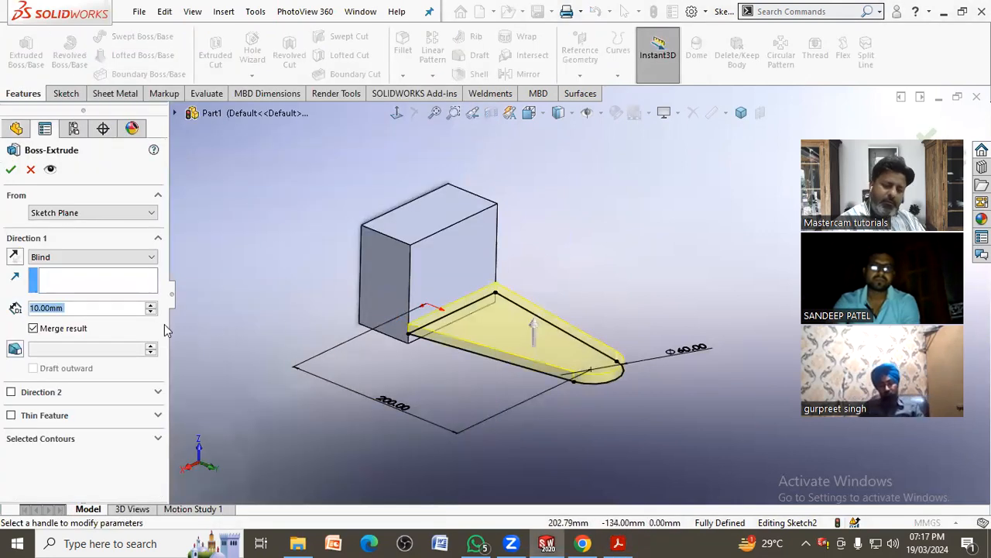
type("20")
key("Return")
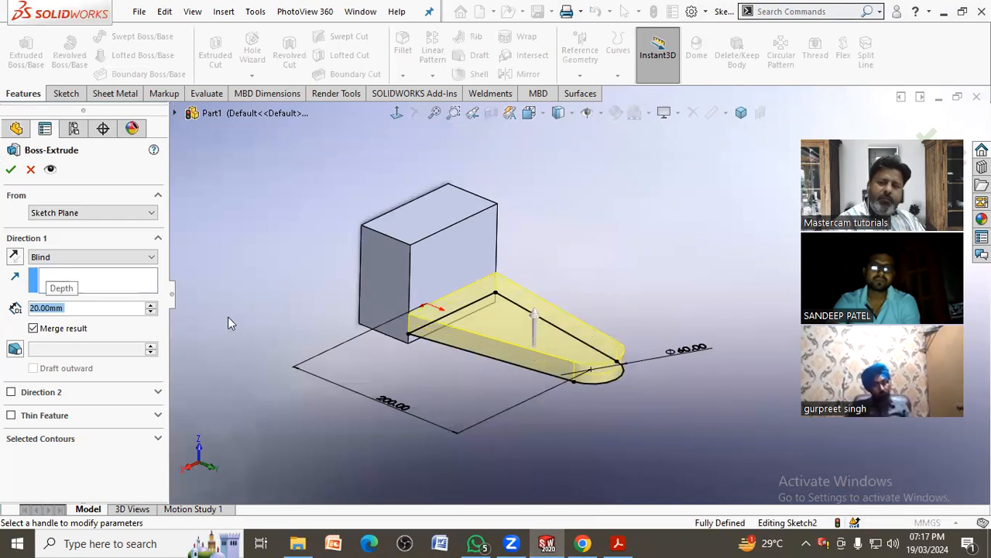
left_click(11, 170)
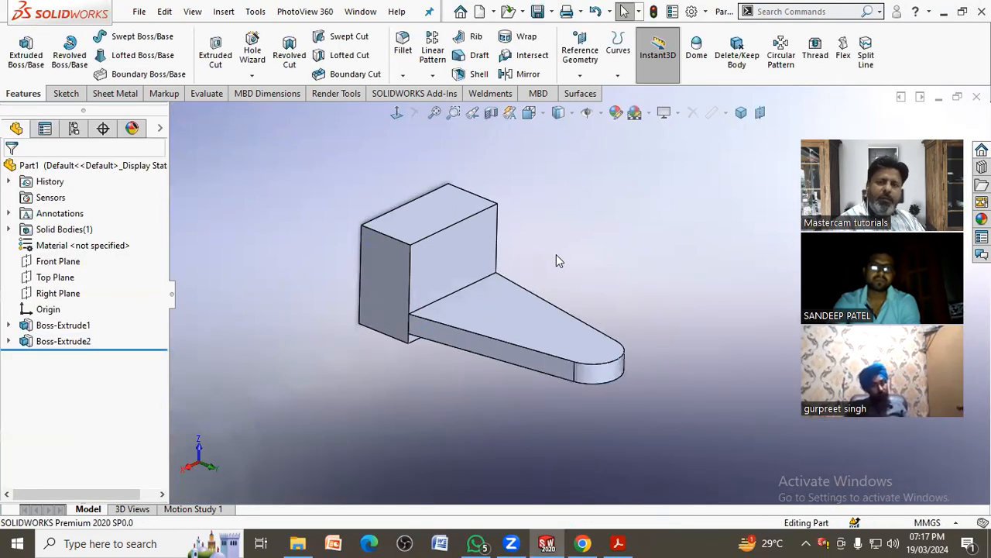
Start a new extrude sketch on the arm's top face and draw a circle of about 60 mm diameter centred on the rounded end
left_click(29, 68)
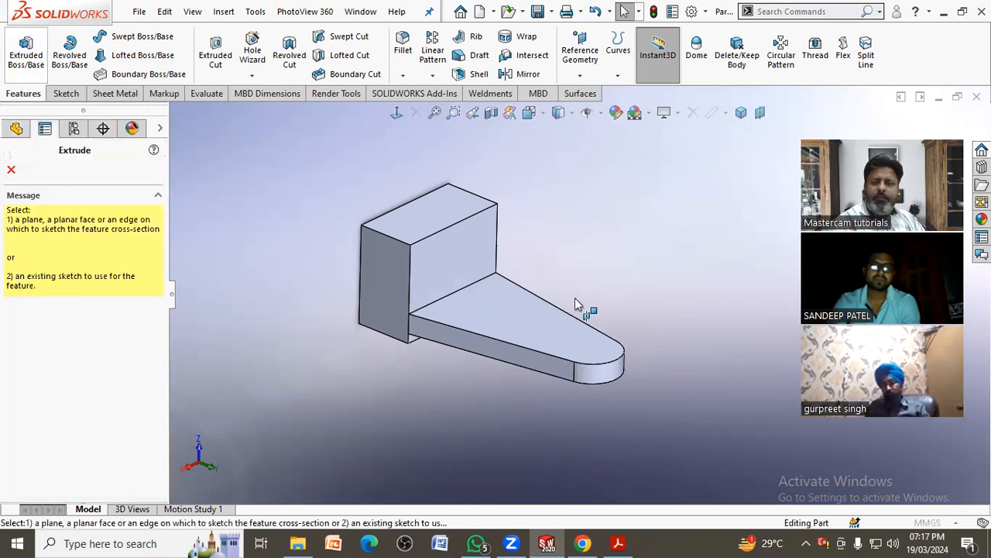
left_click(546, 328)
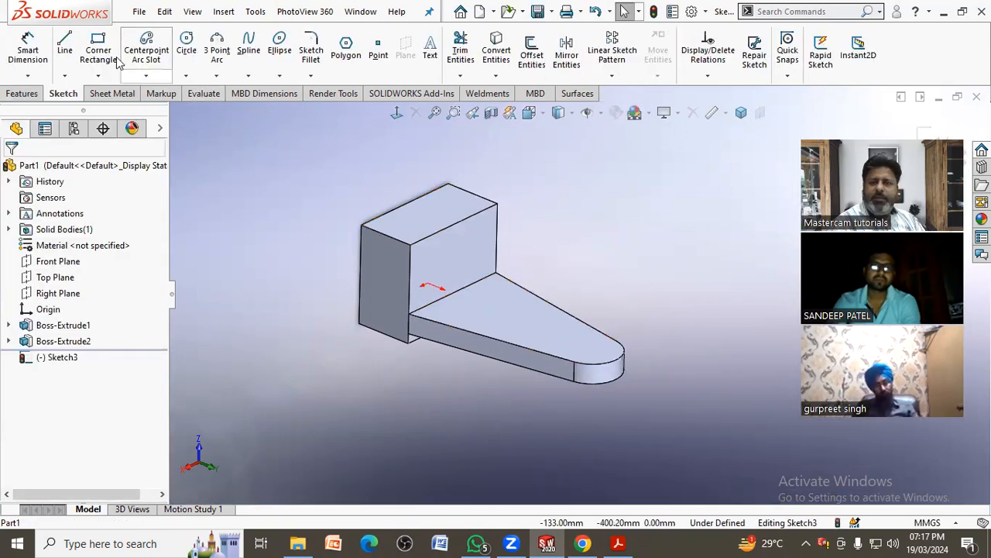
left_click(186, 48)
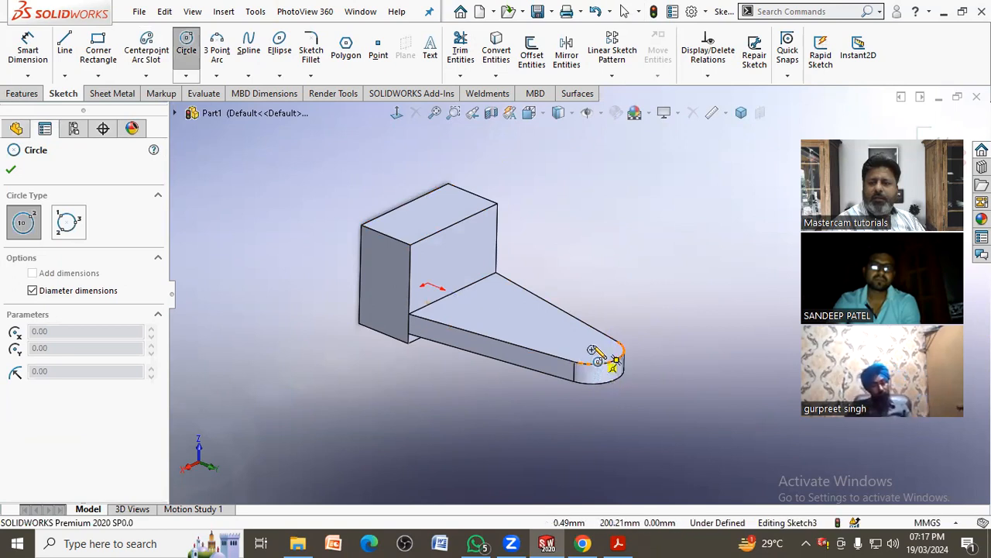
left_click(591, 350)
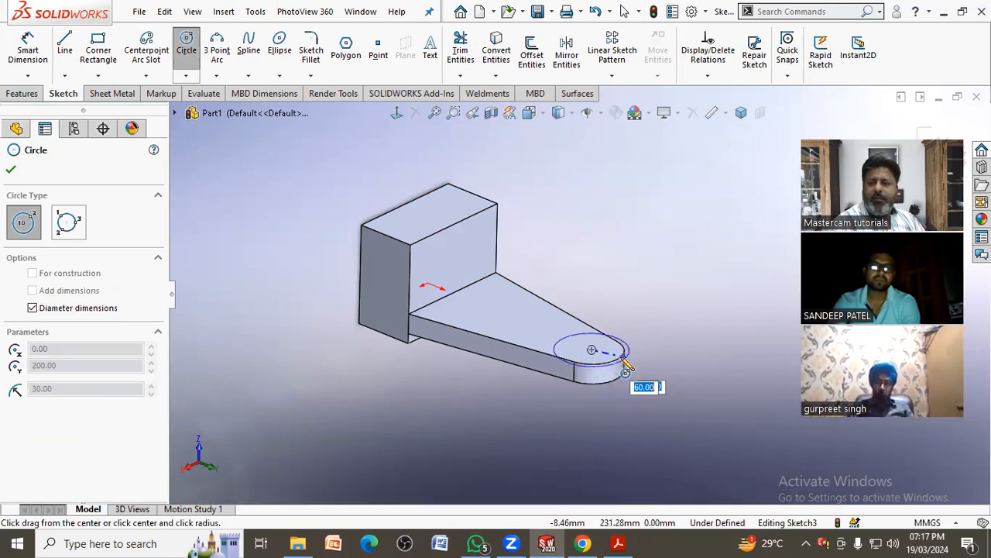
left_click(625, 363)
right_click(628, 364)
left_click(651, 368)
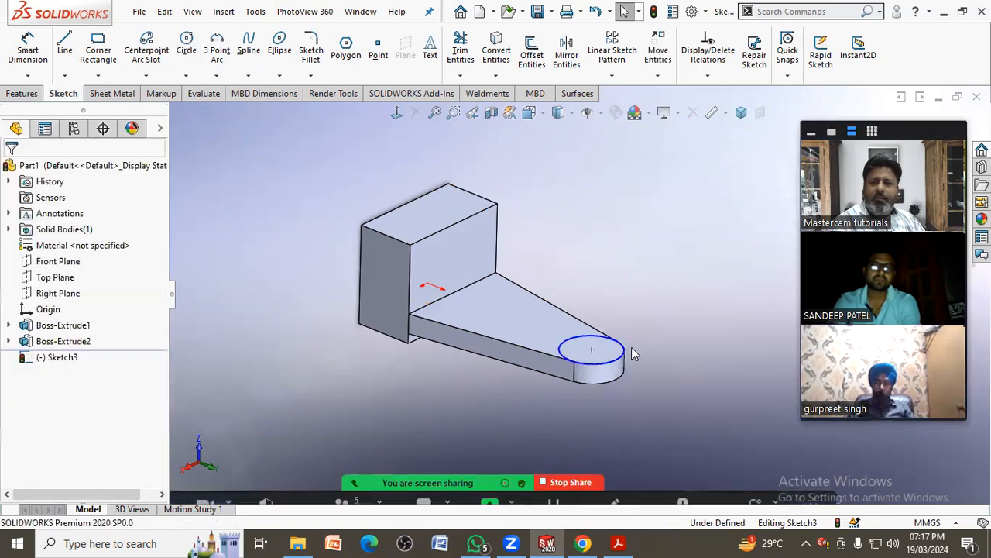
Shrink the circle to a radius of about 19 mm and make it coradial with the arm's rounded end edge
left_click(592, 351)
mouse_move(594, 338)
left_mouse_down()
mouse_move(608, 315)
mouse_move(604, 345)
left_mouse_up()
left_click(663, 363)
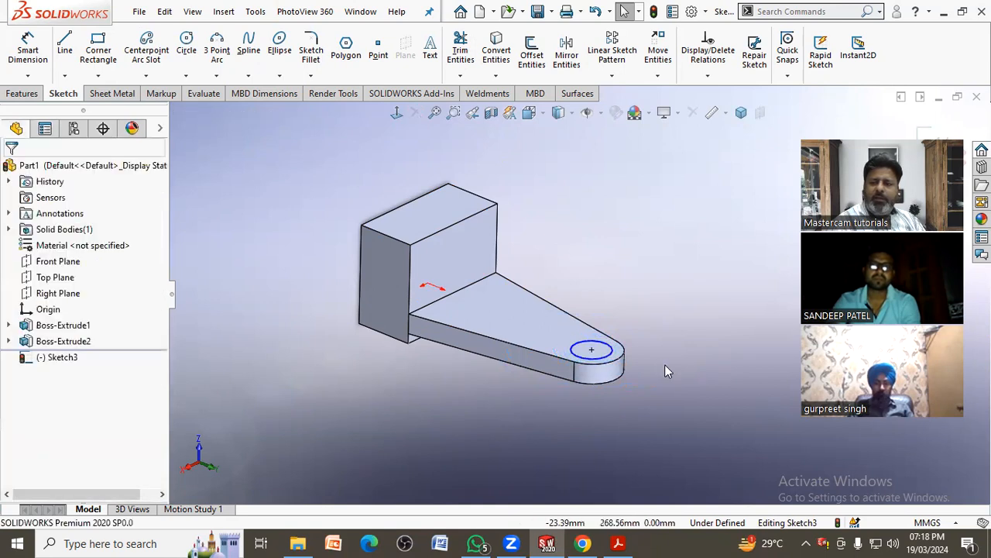
scroll(664, 364, "down", 5)
left_click(518, 306)
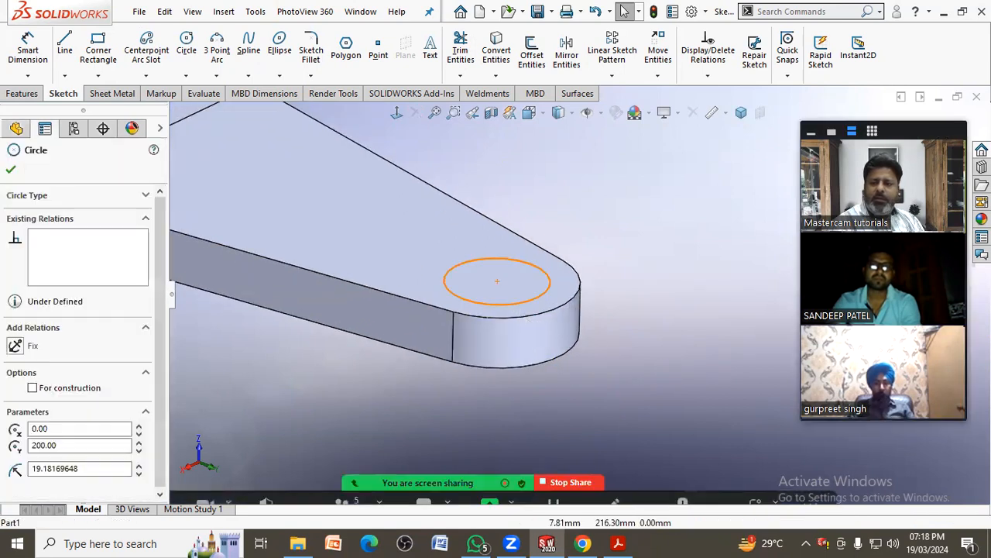
left_click(529, 318, "ctrl")
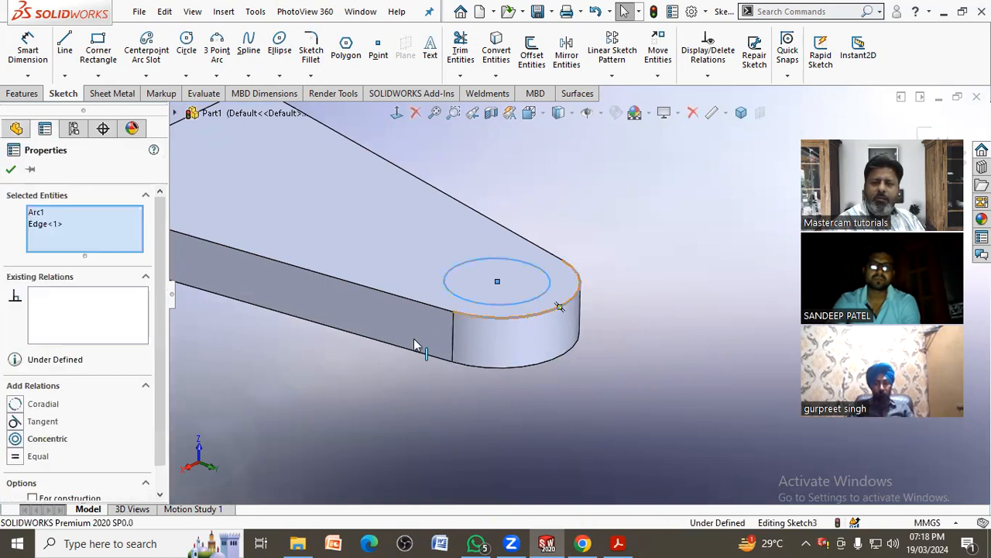
left_click(21, 411)
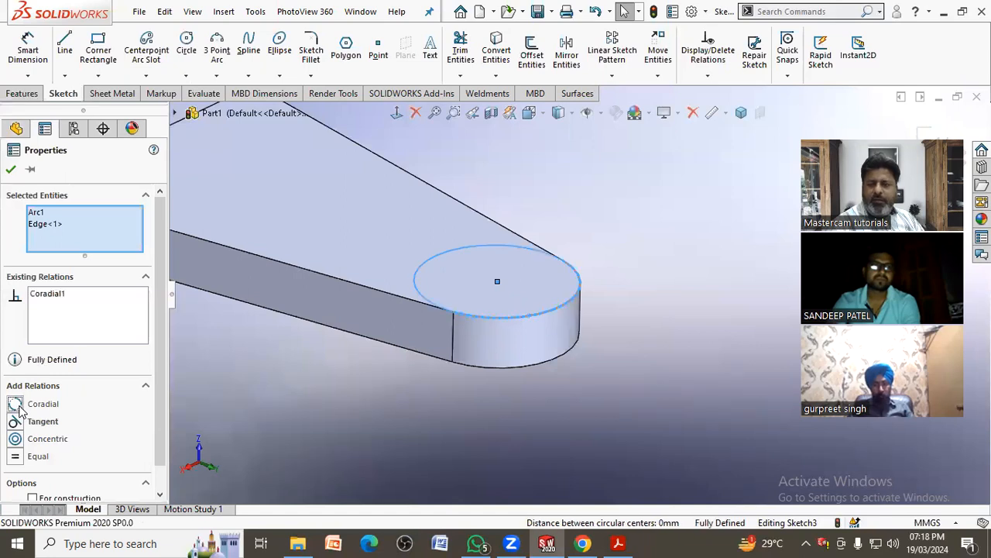
left_click(518, 443)
scroll(586, 282, "up", 5)
scroll(573, 201, "down", 1)
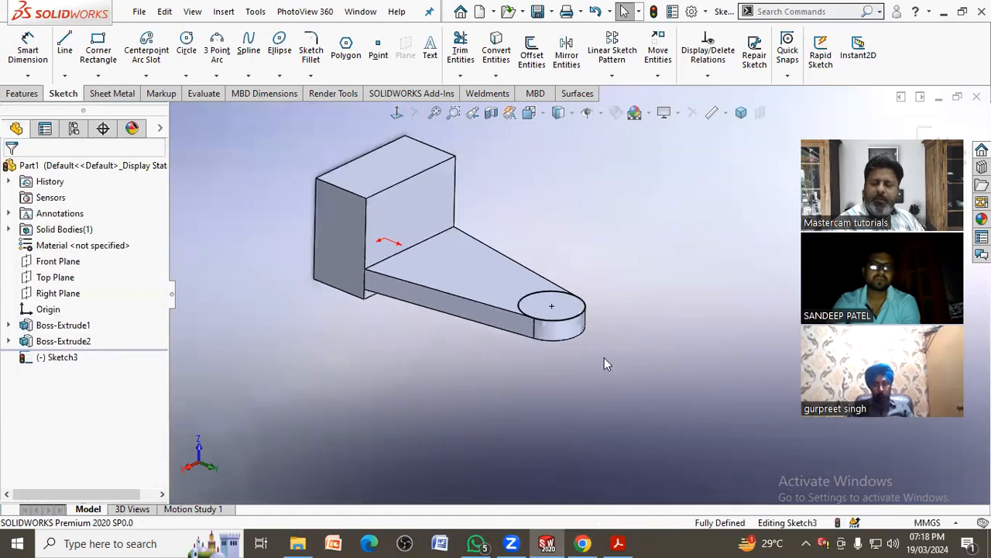
Check the boss height in the PDF drawing and extrude the circle 40 mm upward from the arm's top face
left_click(619, 543)
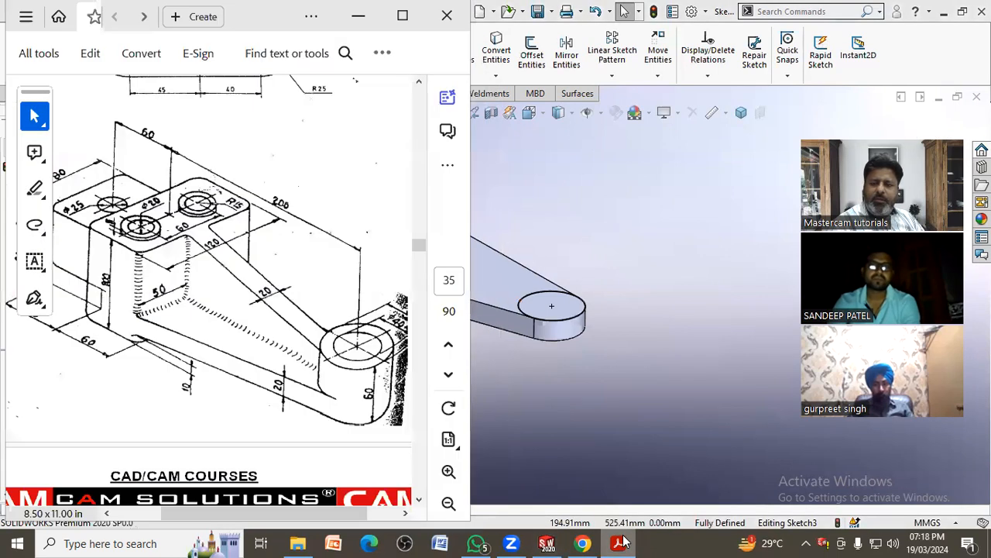
left_click(623, 541)
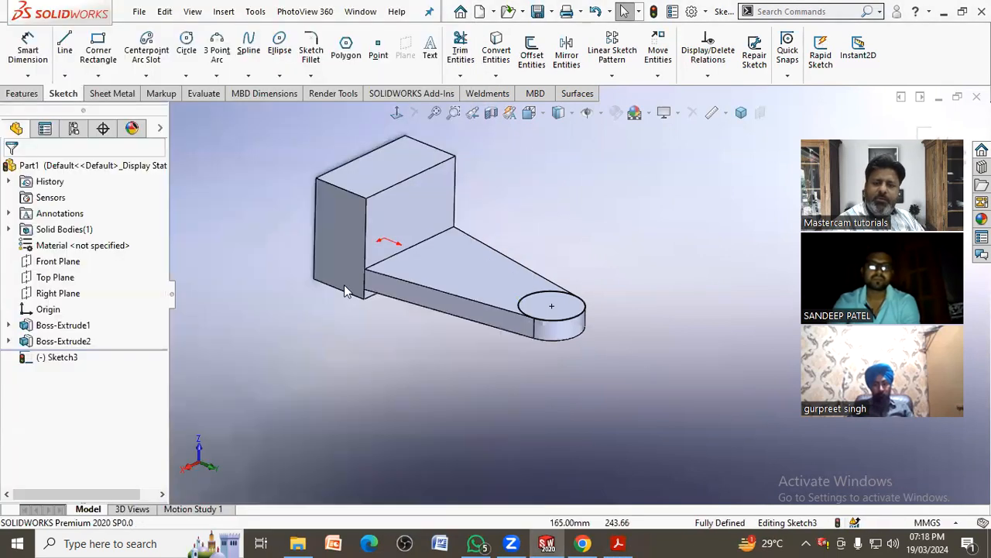
left_click(23, 93)
left_click(26, 61)
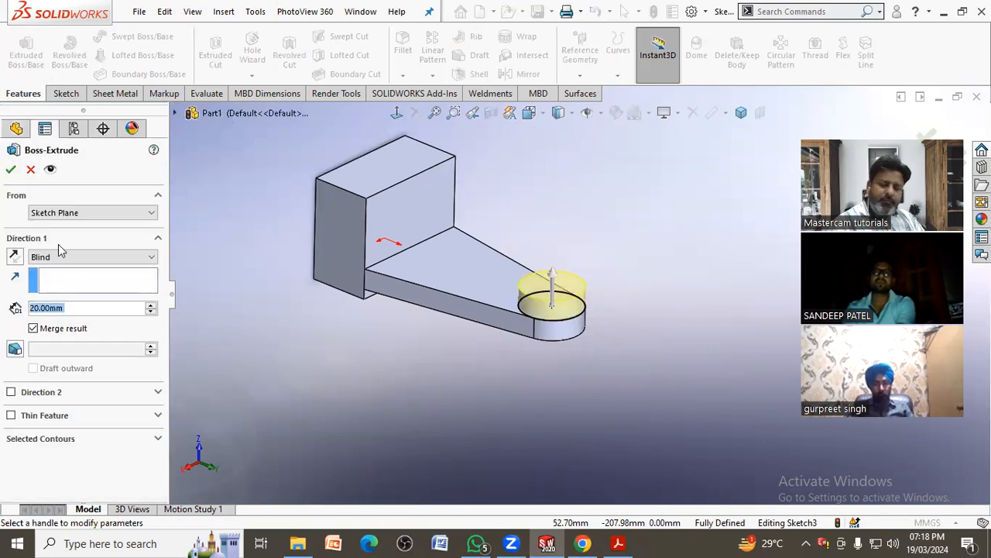
type("40")
key("Return")
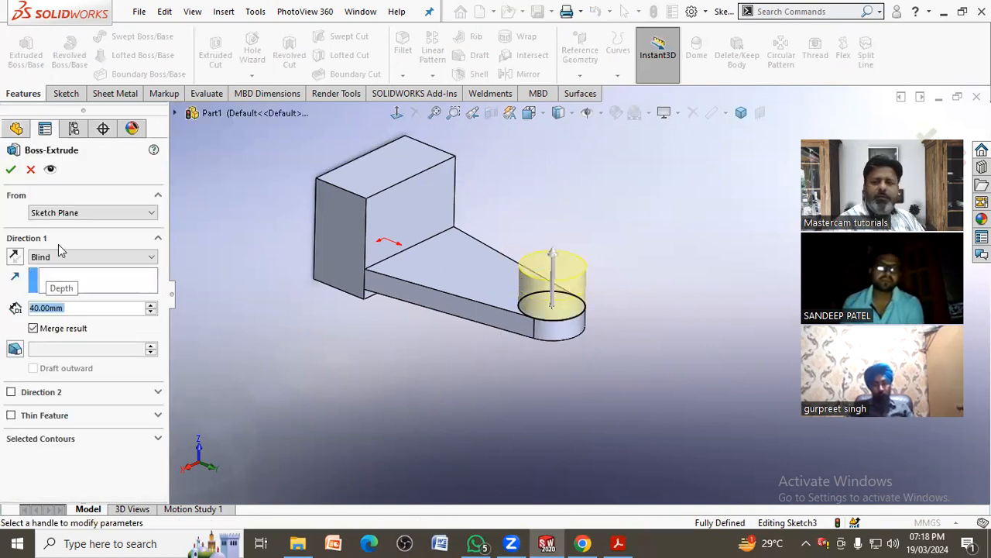
left_click(11, 169)
left_click(311, 347)
scroll(310, 347, "up", 2)
scroll(539, 225, "down", 1)
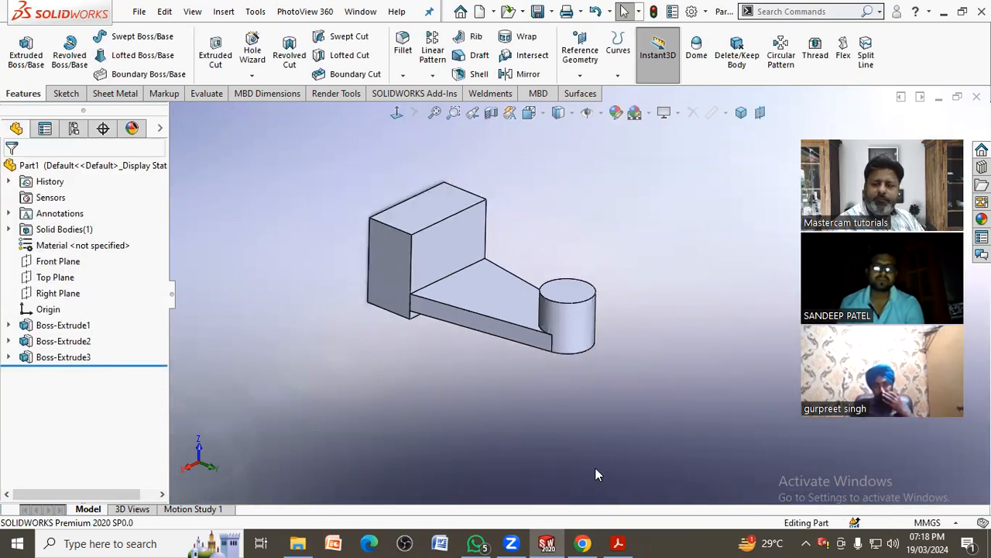
Review the rib in the PDF drawing, start a sketch on the Right Plane and view it face-on
left_click(619, 543)
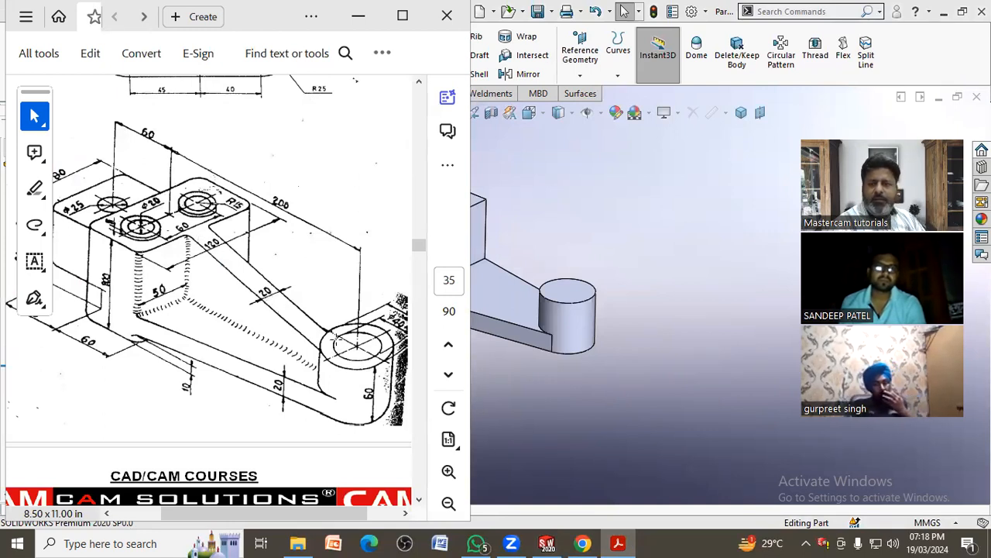
left_click(593, 411)
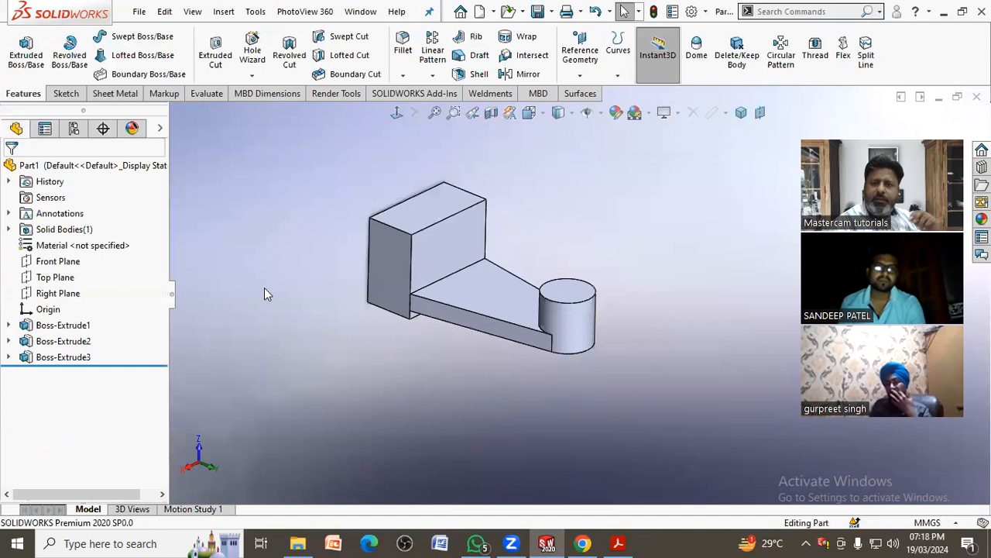
left_click(69, 262)
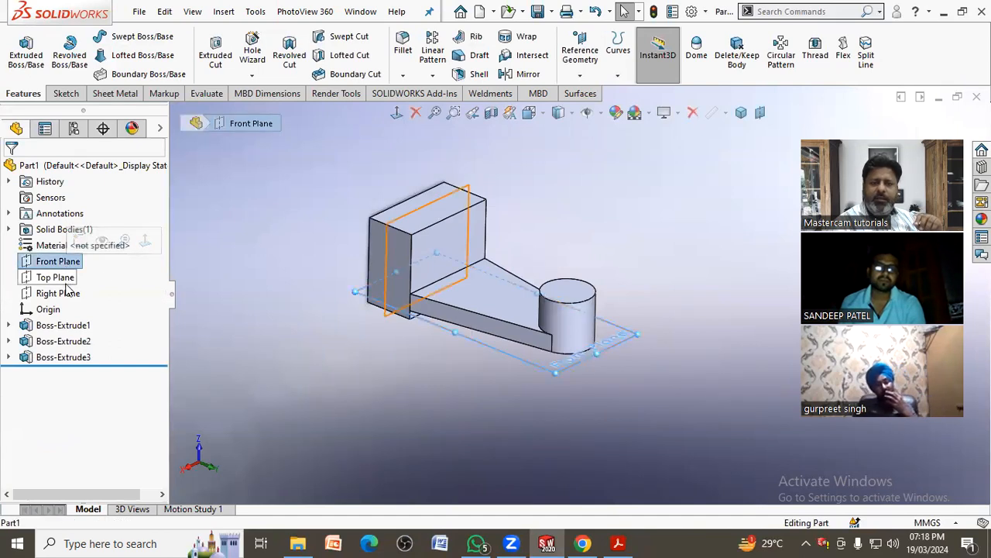
left_click(56, 277)
left_click(57, 293)
mouse_move(268, 282)
middle_mouse_down()
mouse_move(230, 317)
mouse_move(333, 273)
mouse_move(259, 279)
mouse_move(263, 266)
mouse_move(278, 265)
mouse_move(270, 285)
middle_mouse_up()
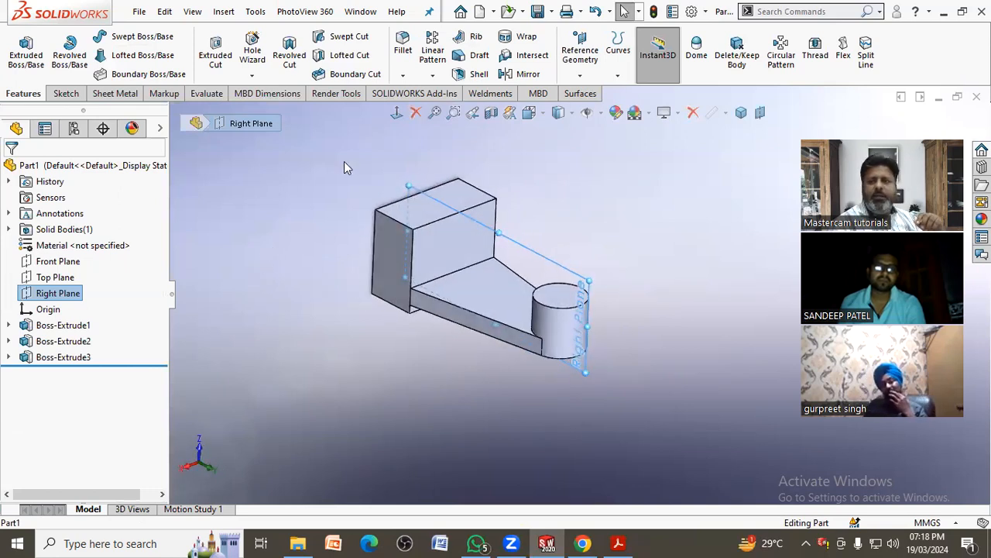
left_click(468, 45)
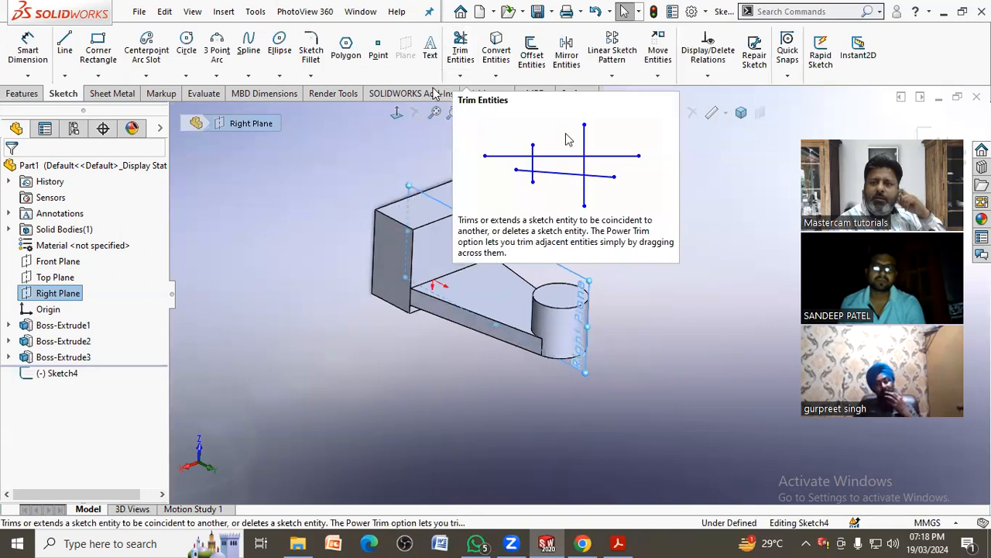
left_click(397, 113)
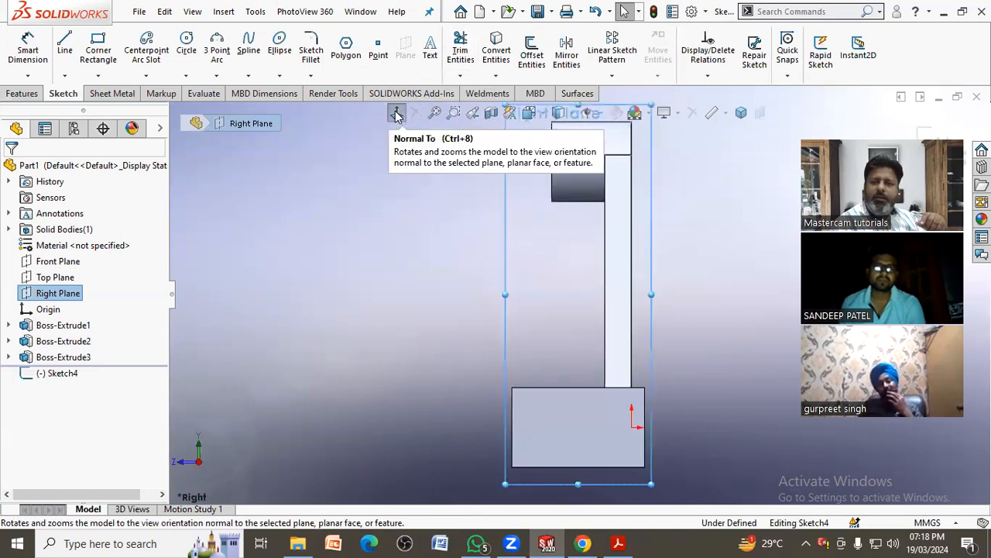
Sketch a sloping rib line from the cylinder's top edge nearest the block to the top edge of the block's arm-side face
left_click(65, 44)
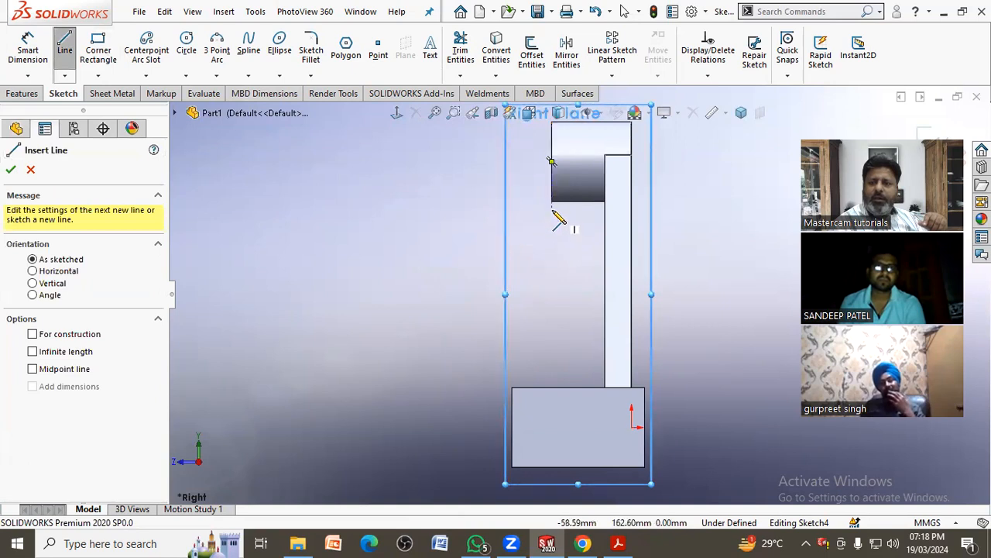
mouse_move(551, 203)
left_mouse_down()
mouse_move(524, 354)
mouse_move(531, 400)
mouse_move(512, 388)
left_mouse_up()
right_click(410, 349)
left_click(435, 354)
middle_click_drag(407, 352, 750, 225)
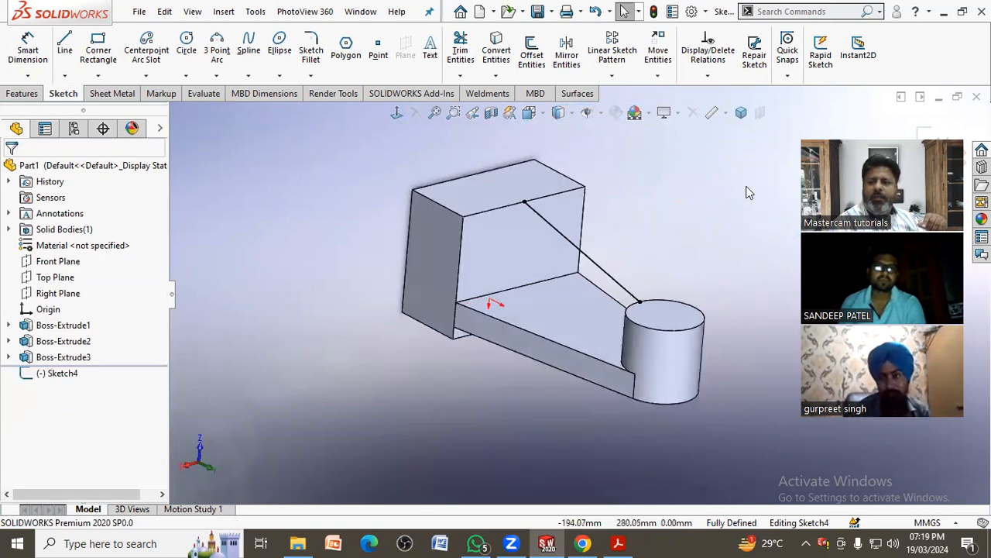
mouse_move(647, 249)
middle_mouse_down()
mouse_move(628, 248)
mouse_move(643, 268)
mouse_move(656, 238)
middle_mouse_up()
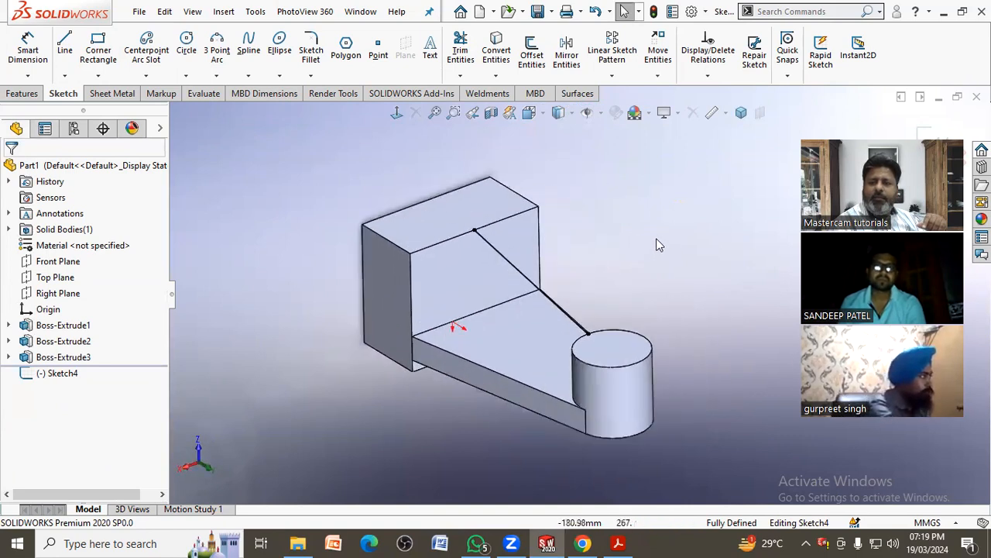
Check the rib in the PDF drawing and create a 20 mm thick, both-sided rib from the sloping line with the material side flipped
left_click(618, 543)
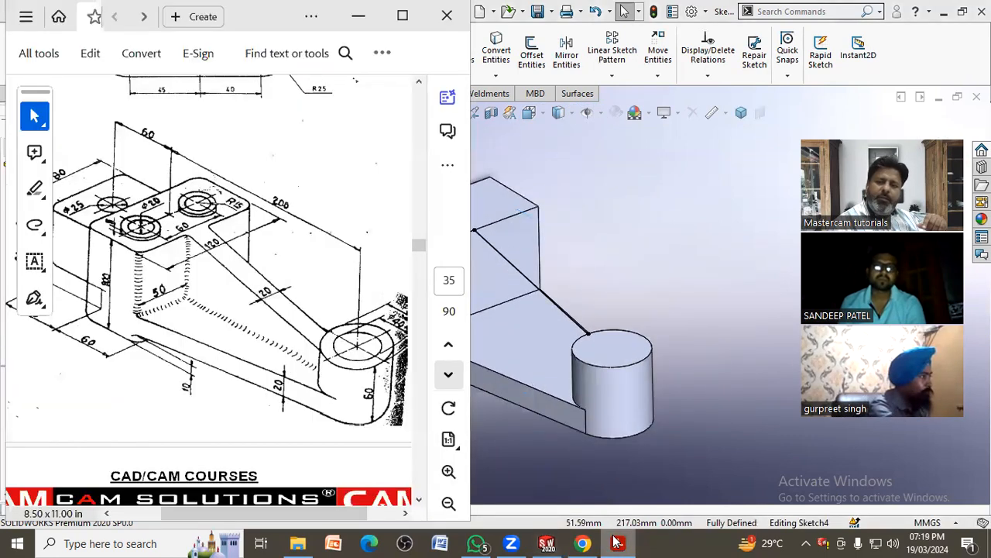
left_click(617, 542)
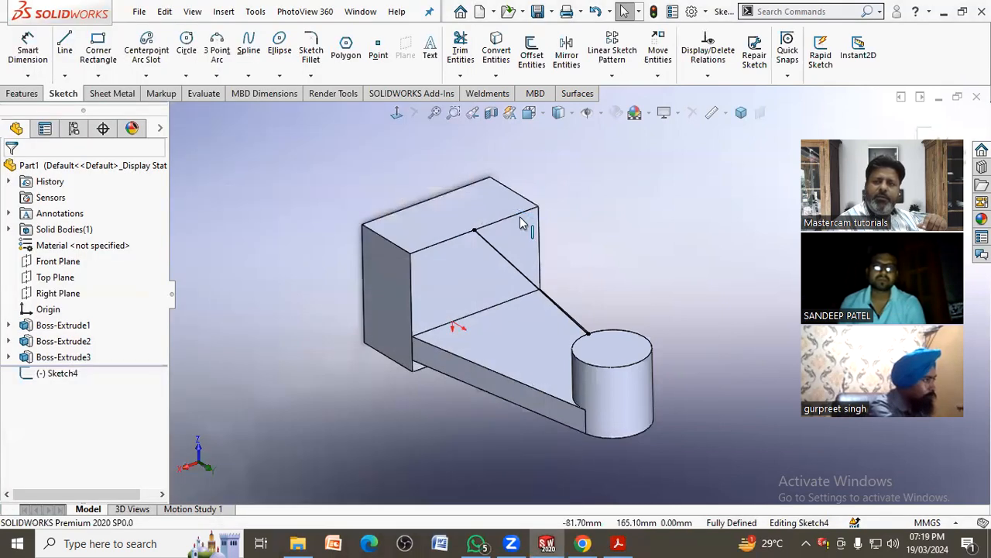
left_click(23, 93)
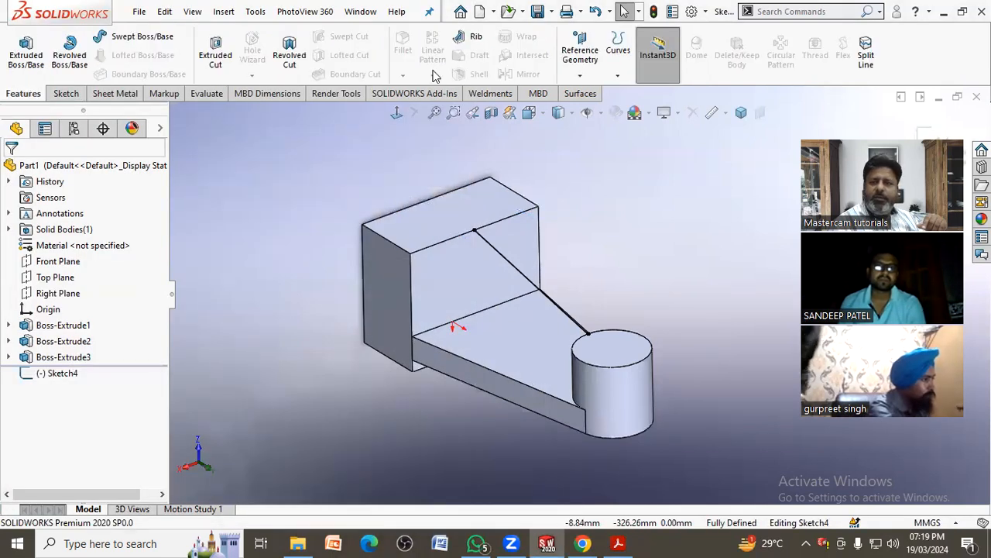
left_click(473, 41)
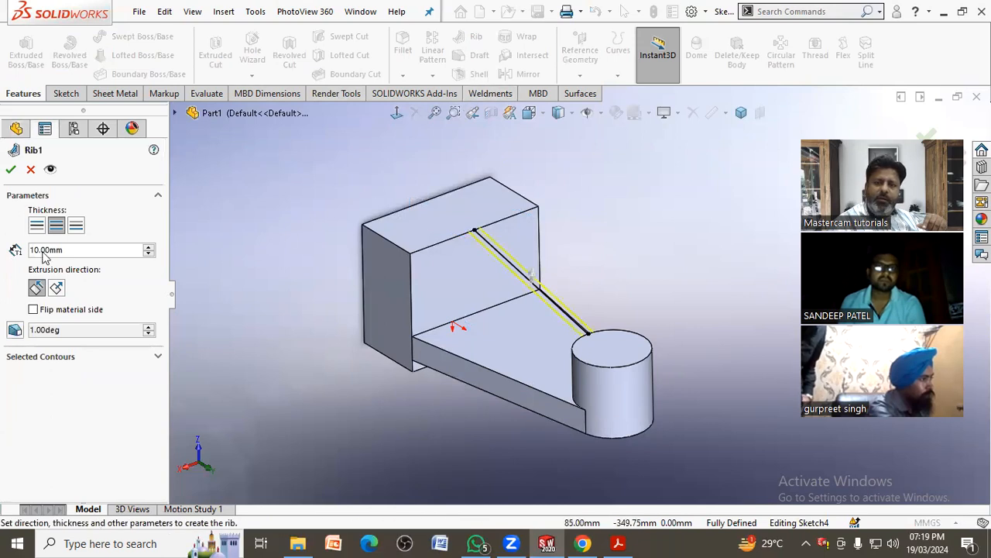
middle_click_drag(522, 310, 607, 256)
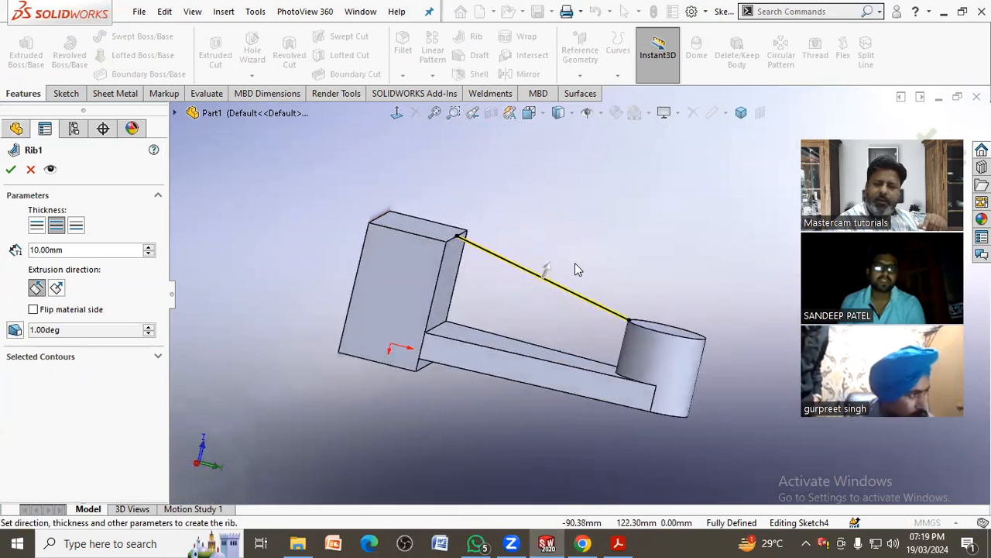
left_click(546, 269)
middle_click_drag(569, 256, 527, 287)
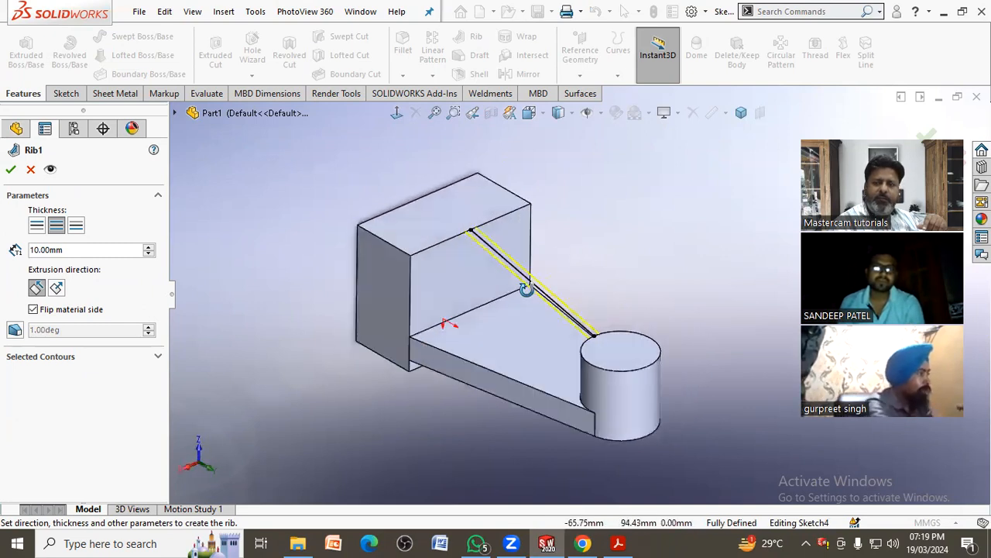
left_click(149, 250)
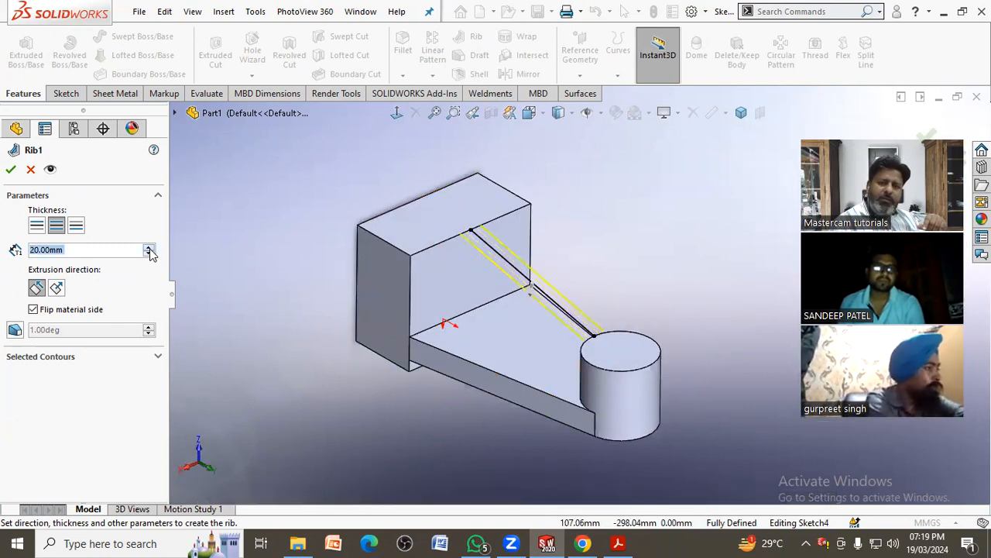
left_click(11, 171)
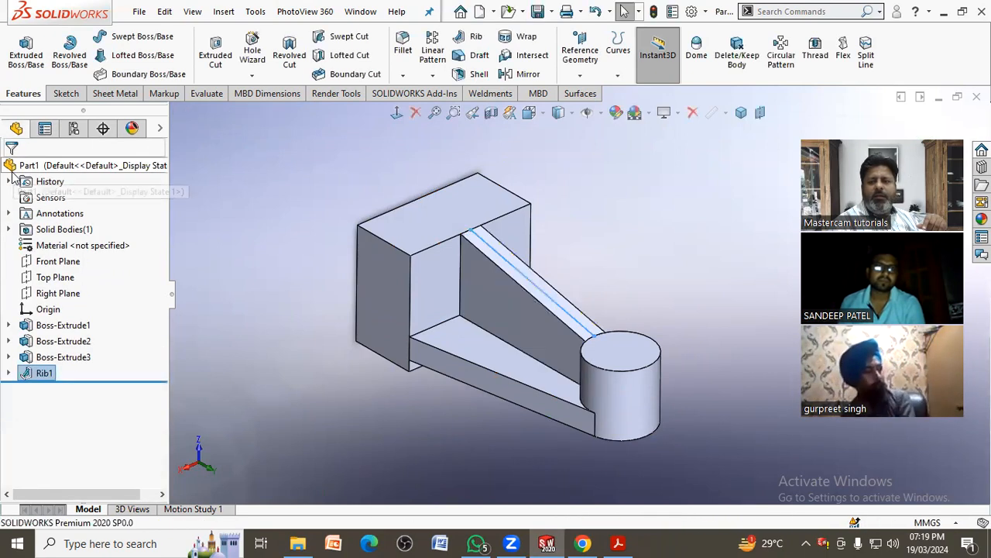
left_click(280, 216)
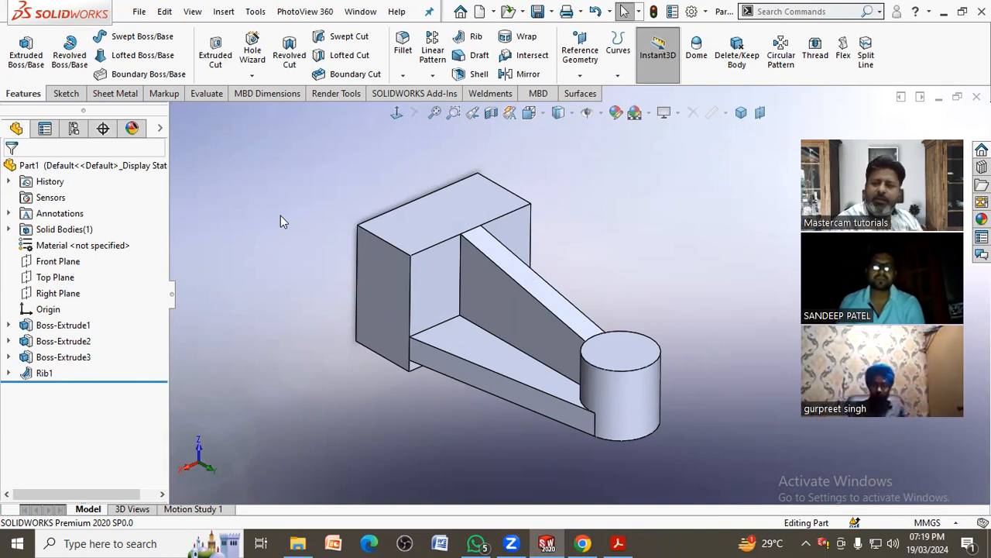
Reopen the rib's definition, review its thickness side options and accept it with material on both sides
middle_click_drag(496, 142, 500, 209)
left_click(29, 373)
left_click(36, 329)
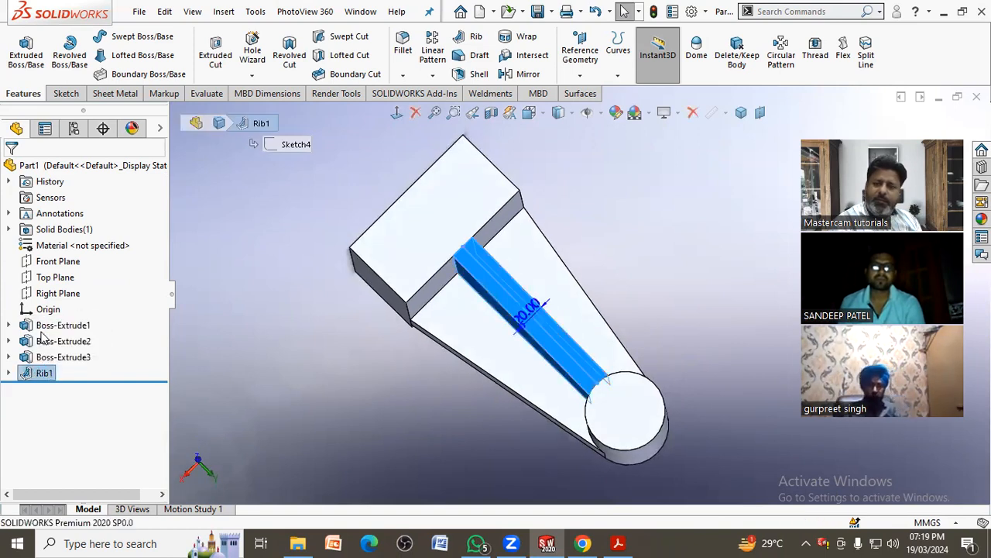
left_click(36, 225)
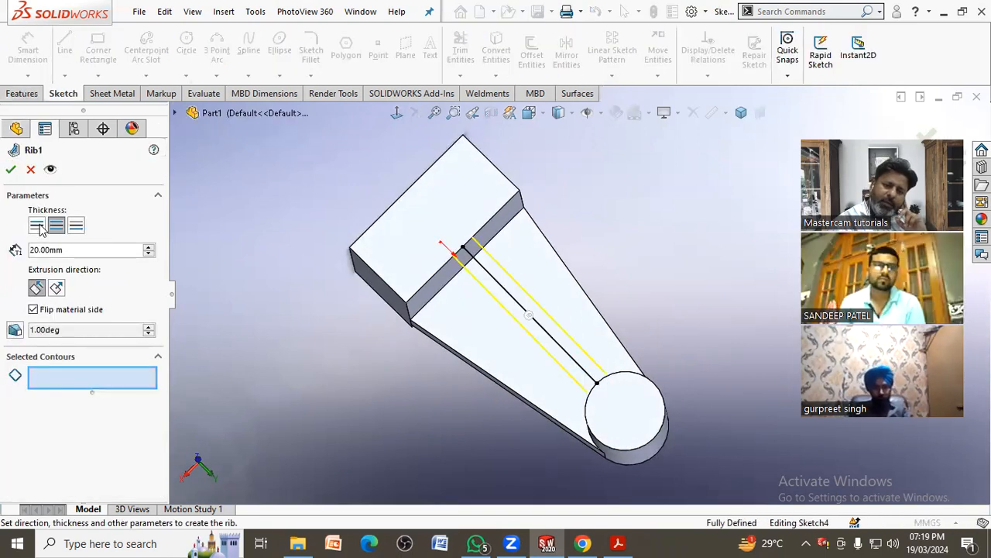
left_click(59, 230)
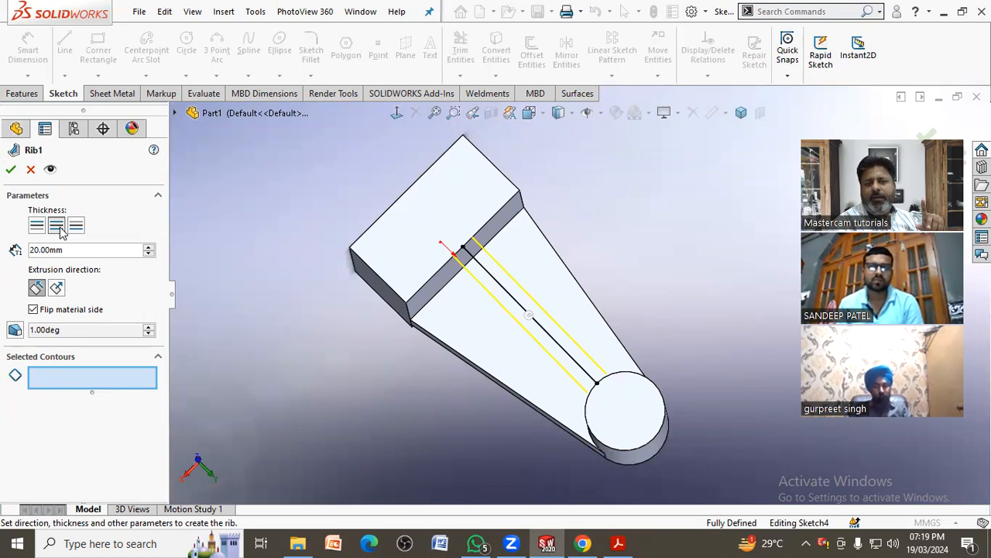
left_click(12, 172)
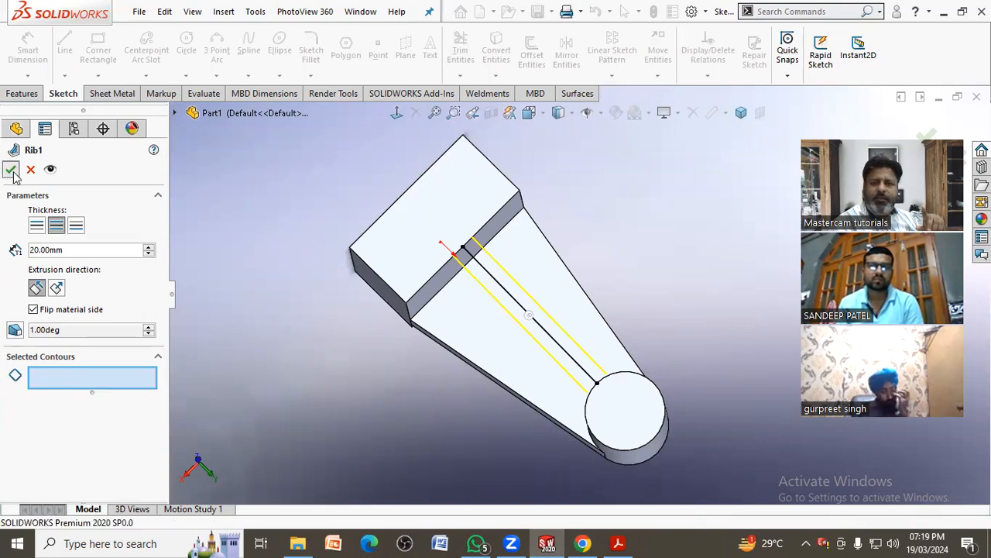
middle_click_drag(309, 392, 321, 253)
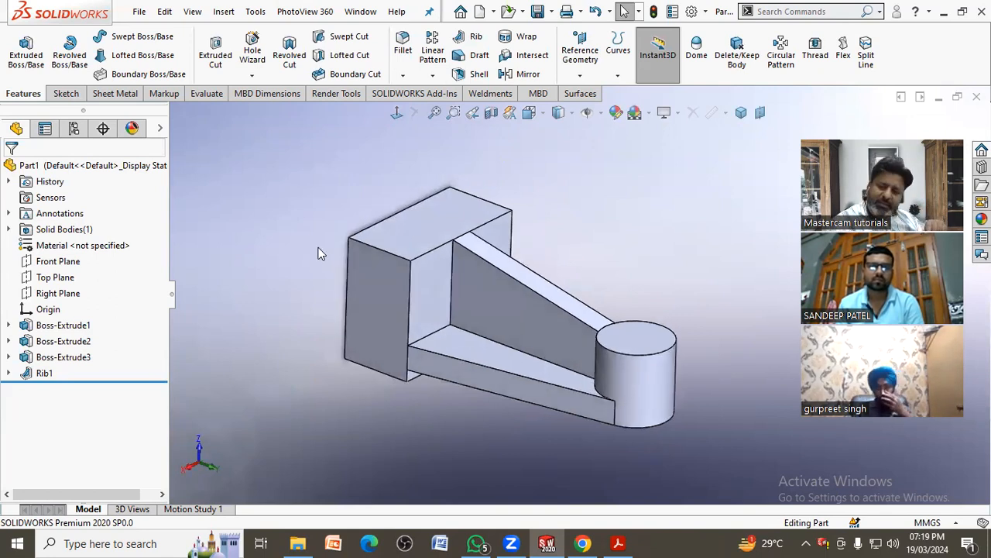
Check the rear block in the PDF drawing and sketch a rectangle about 79 by 59 mm on the main block's back face
left_click(626, 542)
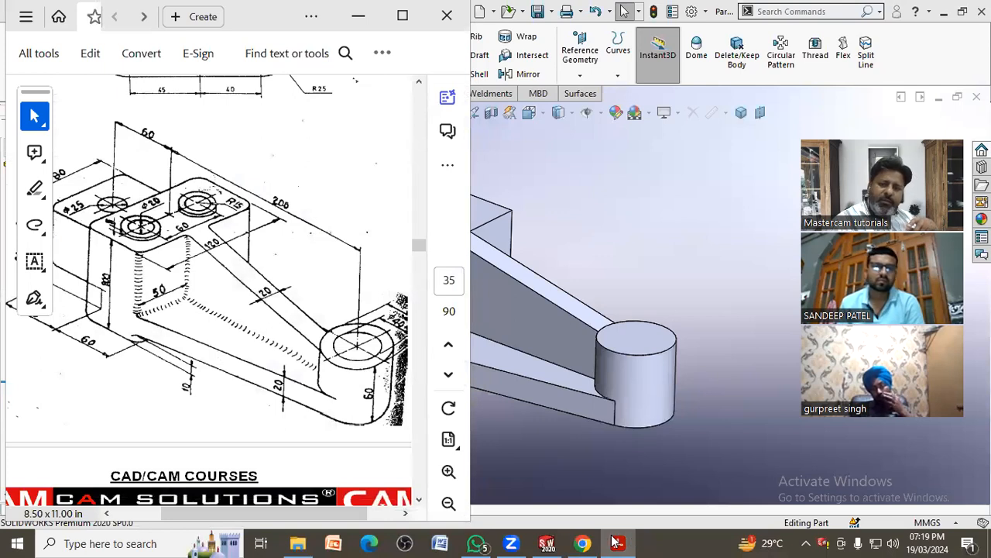
mouse_move(134, 445)
middle_mouse_down()
mouse_move(147, 457)
mouse_move(120, 461)
mouse_move(96, 431)
middle_mouse_up()
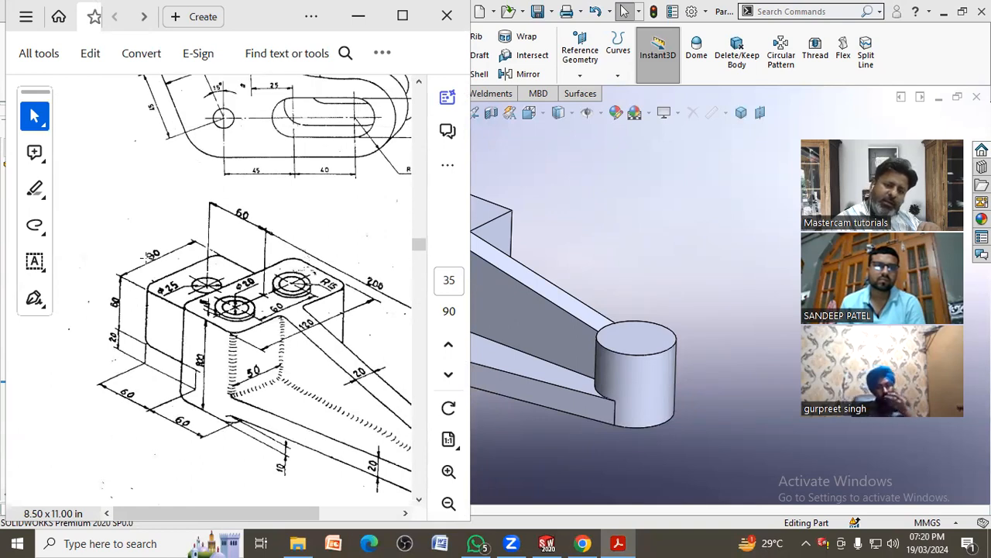
left_click(627, 452)
middle_click_drag(627, 451, 310, 281)
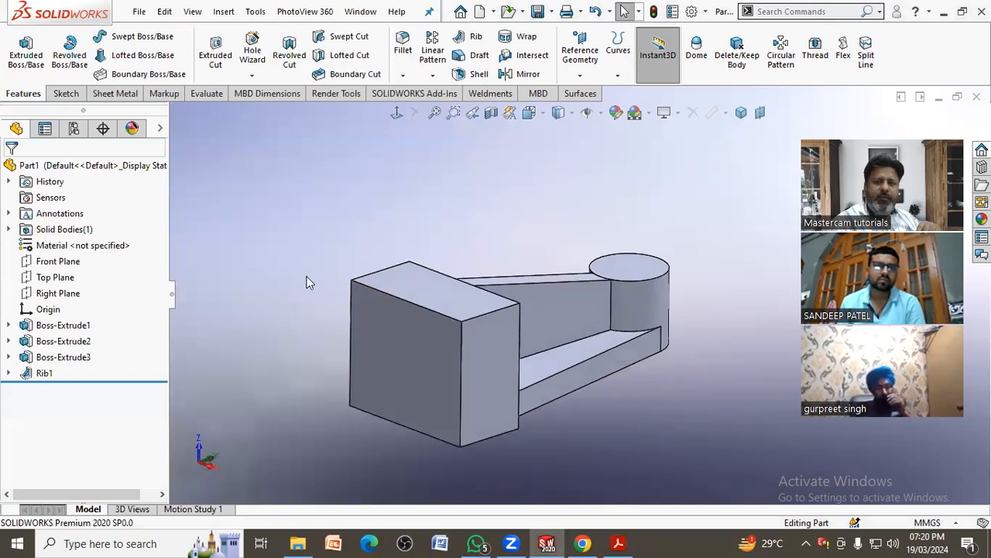
left_click(25, 55)
left_click(400, 332)
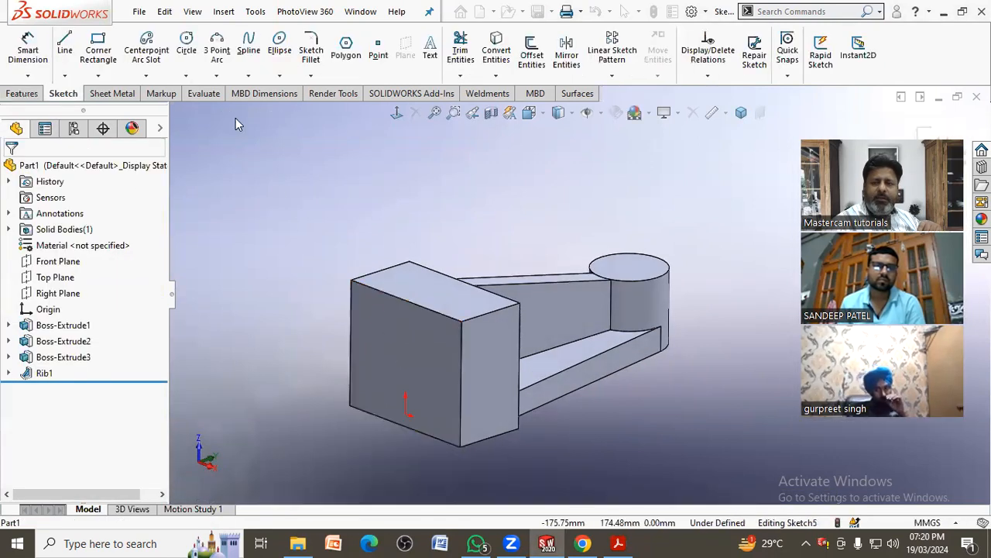
left_click(99, 51)
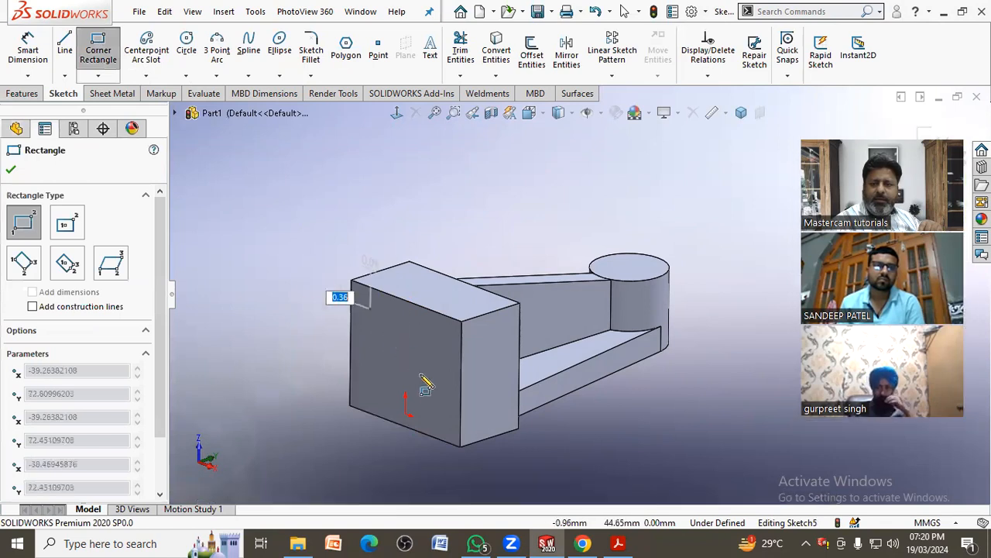
left_click(443, 408)
right_click(314, 339)
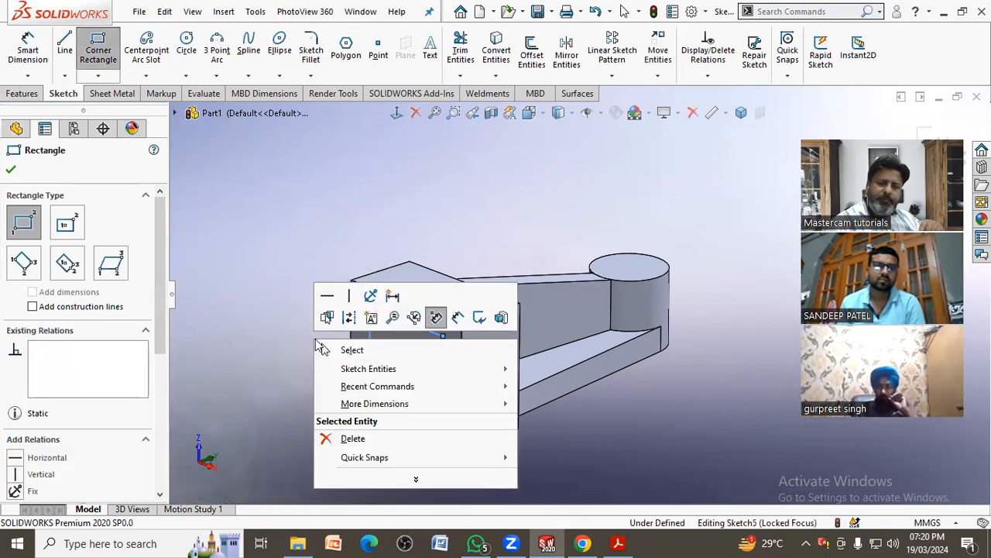
left_click(324, 349)
Dimension the rectangle's bottom line 20 mm above the bottom edge of the block's back face
left_click(27, 56)
left_click(425, 434)
left_click(426, 403)
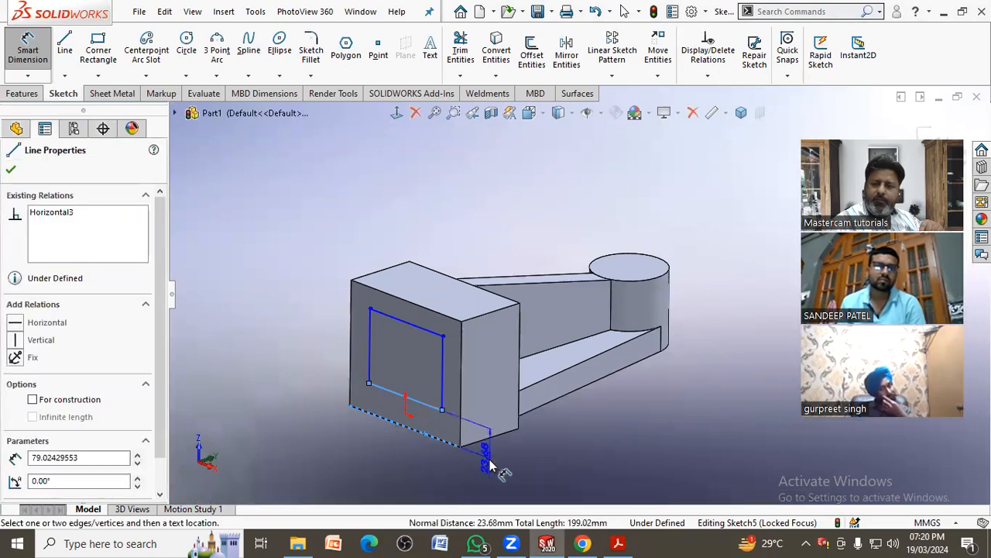
left_click(498, 377)
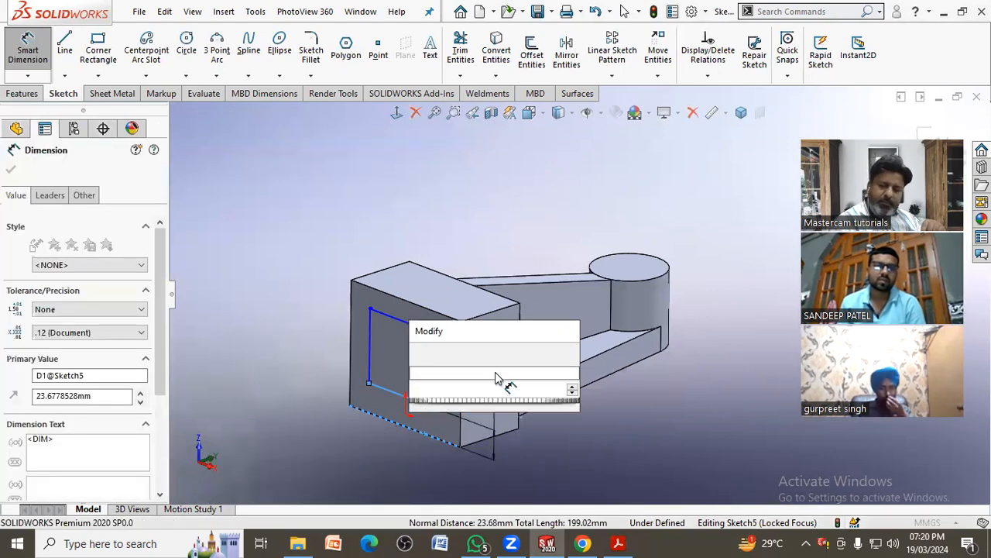
type("20")
key("Return")
Check the rear block's size in the PDF drawing and dimension the rectangle 60 mm high and 80 mm wide
left_click(618, 543)
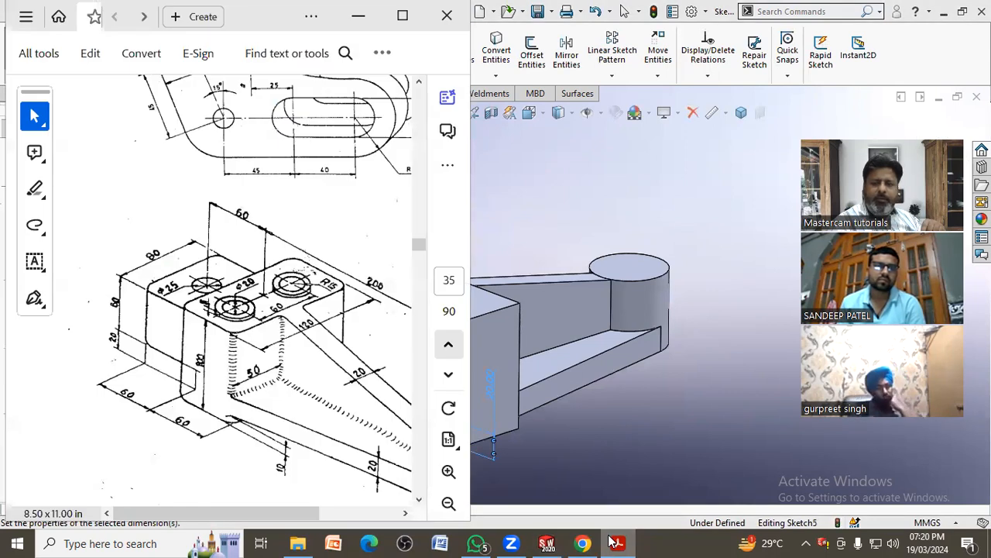
left_click(615, 543)
left_click(442, 383)
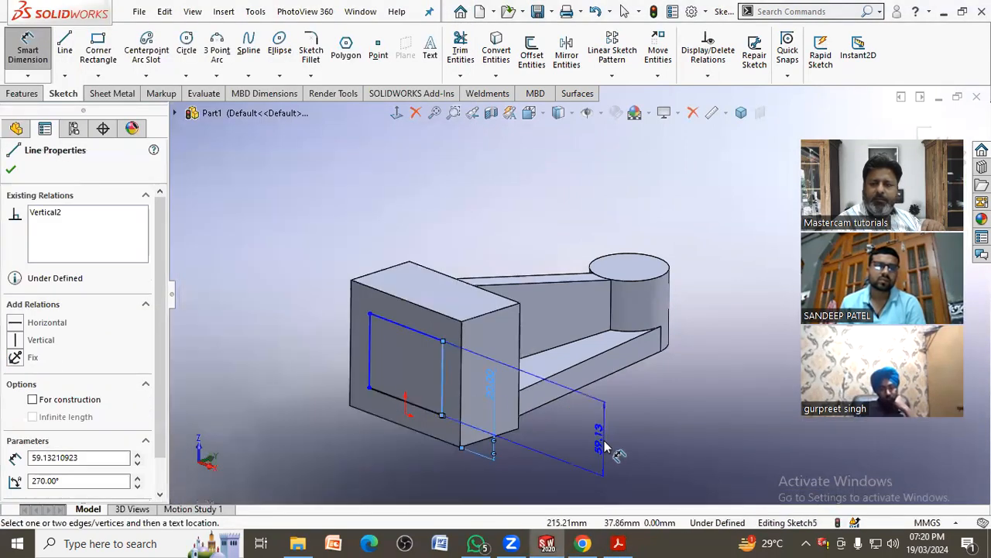
left_click(601, 448)
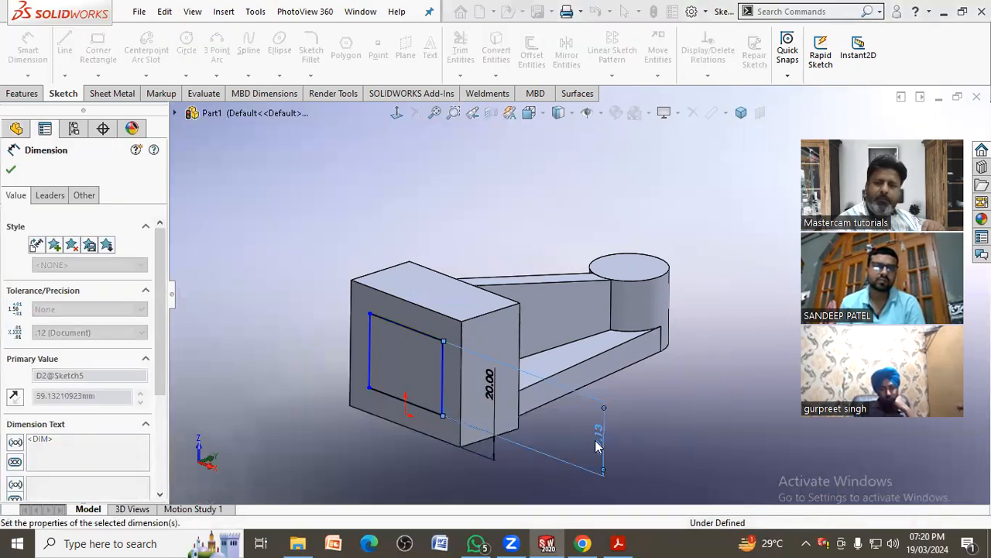
left_click(406, 325)
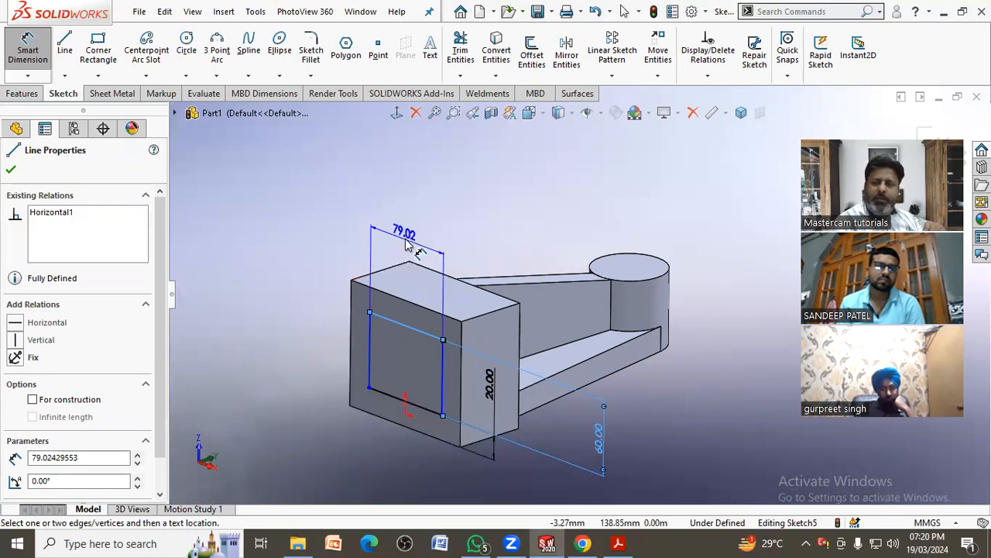
left_click(407, 244)
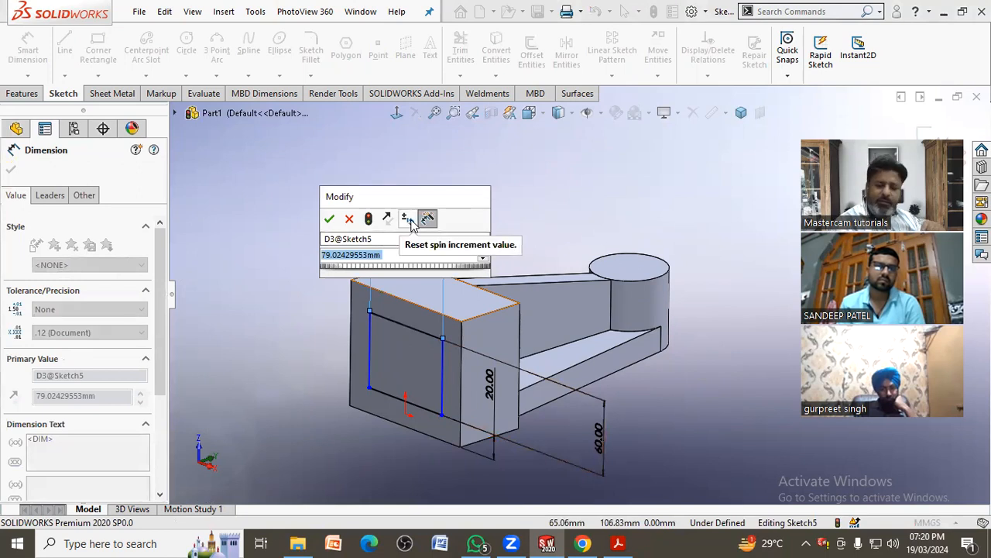
type("80")
key("Return")
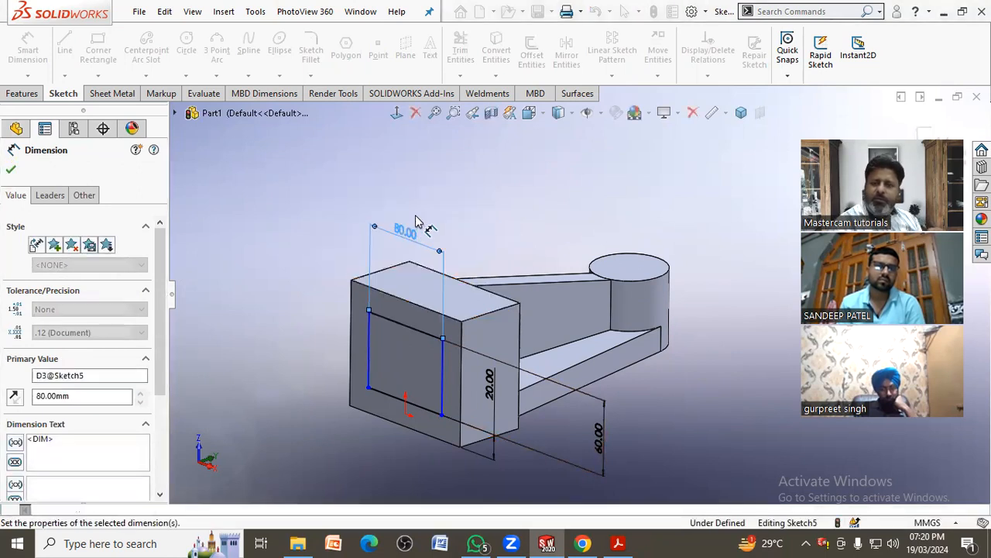
right_click(417, 188)
left_click(468, 237)
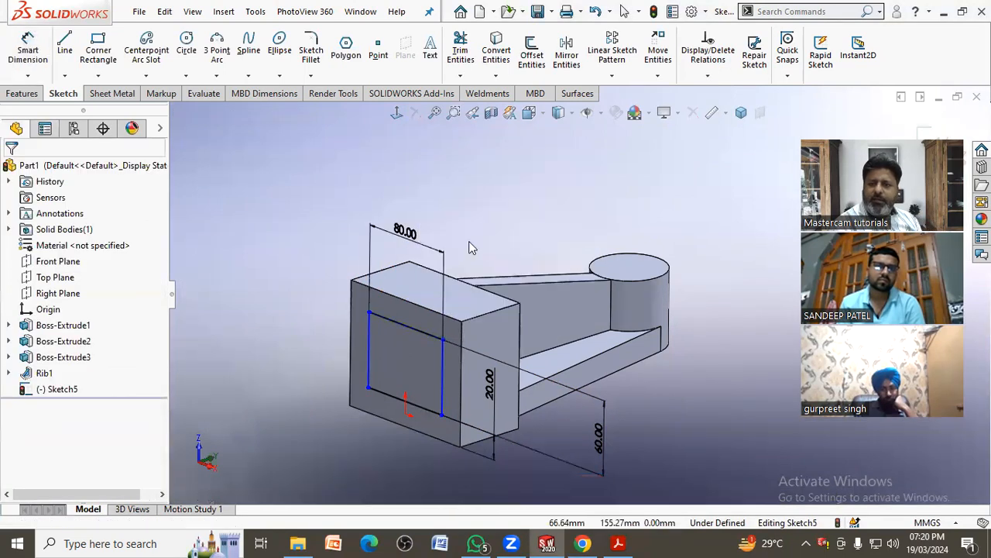
View the sketch face-on and centre the rectangle with a vertical relation between its bottom line's midpoint and the origin
scroll(437, 388, "up", 2)
scroll(439, 392, "down", 2)
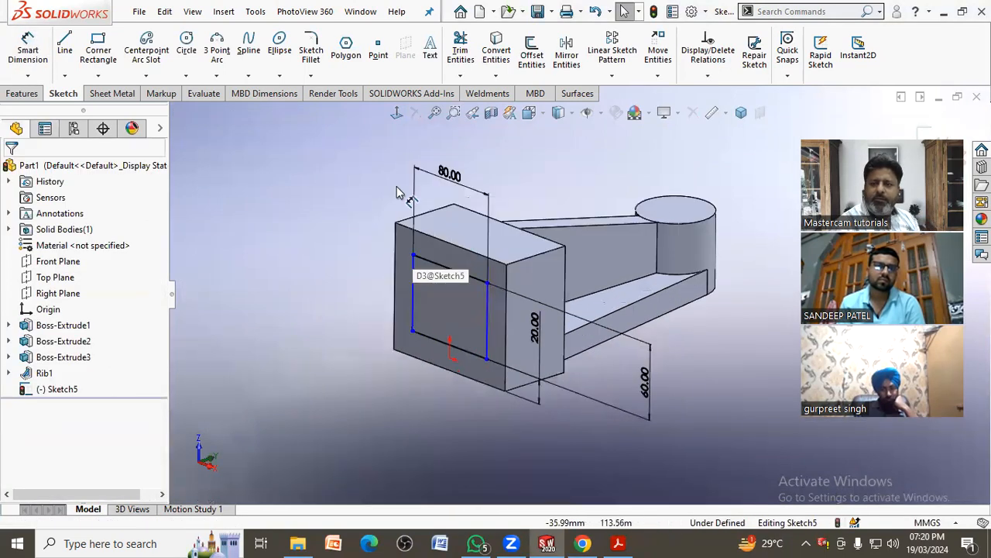
left_click(396, 114)
scroll(765, 395, "down", 2)
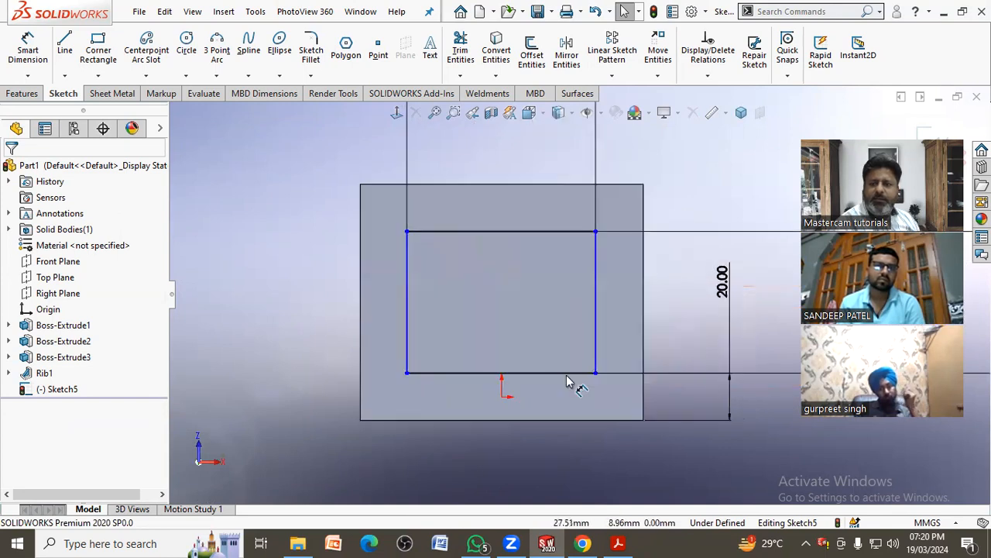
left_click(504, 398)
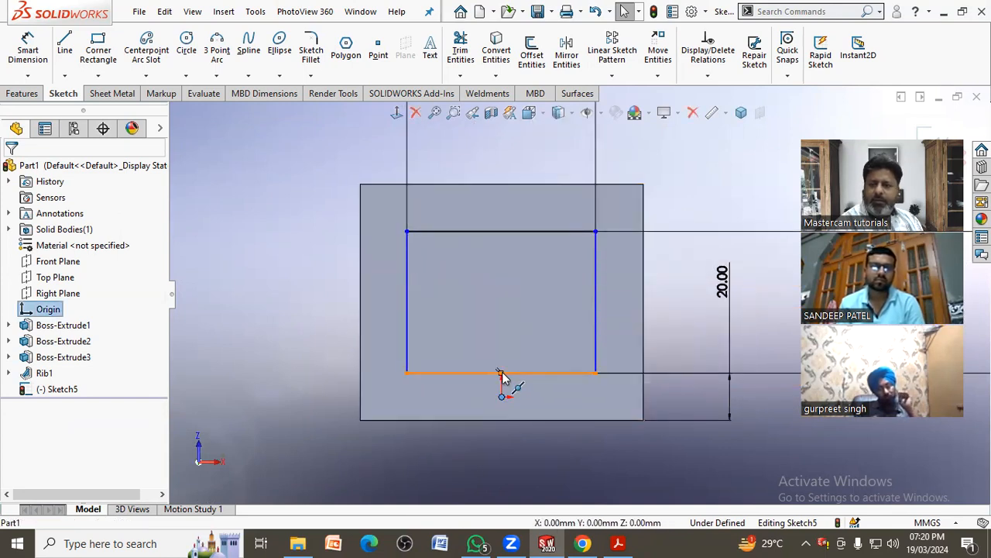
left_click(501, 373, "ctrl")
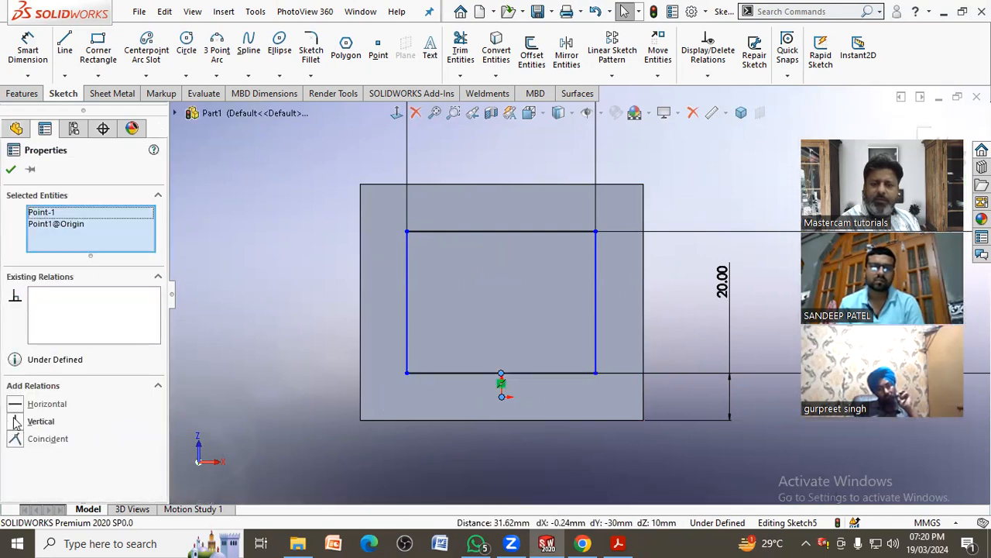
left_click(15, 421)
left_click(254, 376)
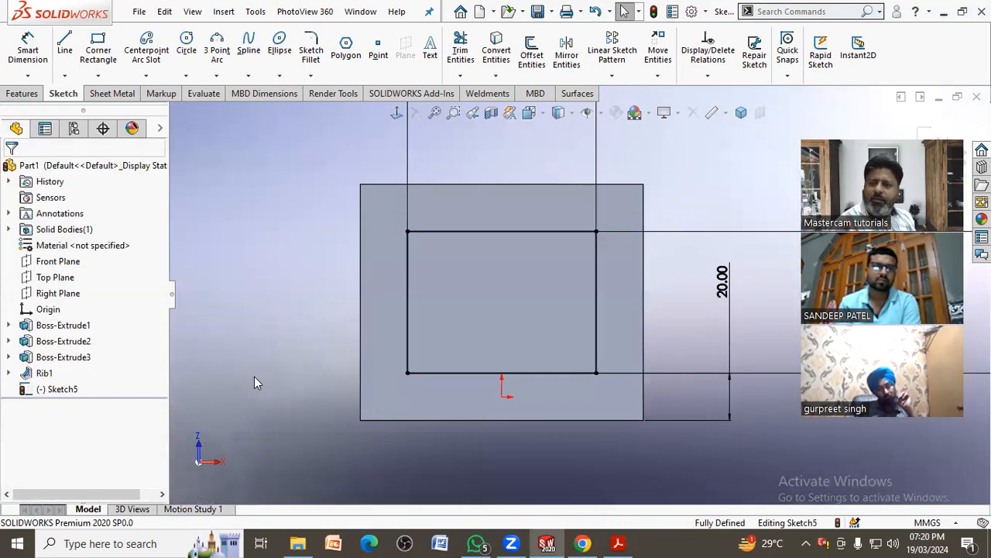
scroll(360, 321, "up", 5)
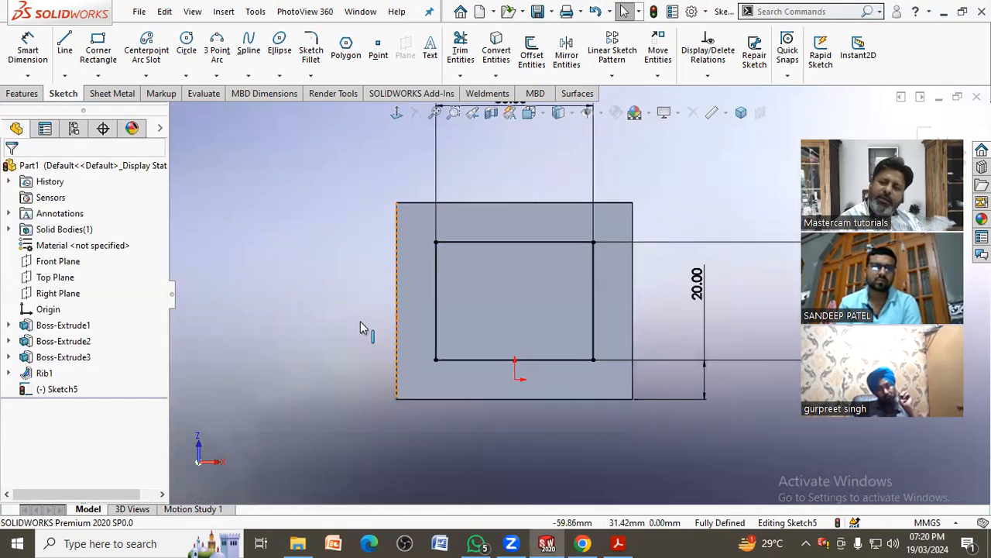
Reposition the 20, 60 and 80 mm dimensions closer around the rectangle on the main block's back face
scroll(661, 315, "down", 2)
mouse_move(629, 298)
left_mouse_down()
mouse_move(625, 388)
mouse_move(605, 399)
left_mouse_up()
left_click_drag(766, 314, 631, 310)
left_click_drag(532, 188, 524, 239)
left_click(646, 215)
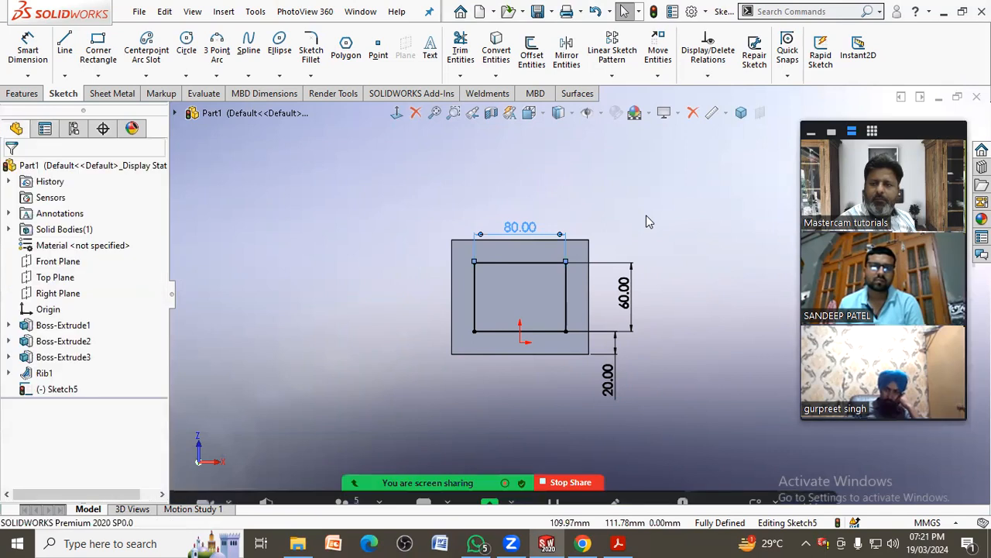
Check the rear block's depth in the PDF drawing and extrude the rectangle 60 mm outward from the main block's back face
middle_click_drag(646, 215, 541, 379)
left_click(618, 543)
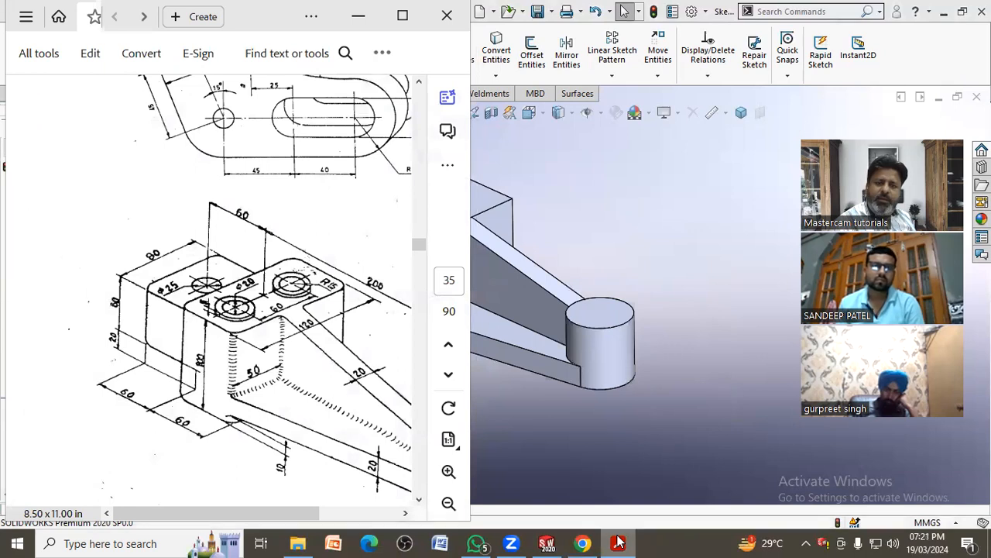
left_click(618, 543)
left_click(21, 93)
left_click(35, 67)
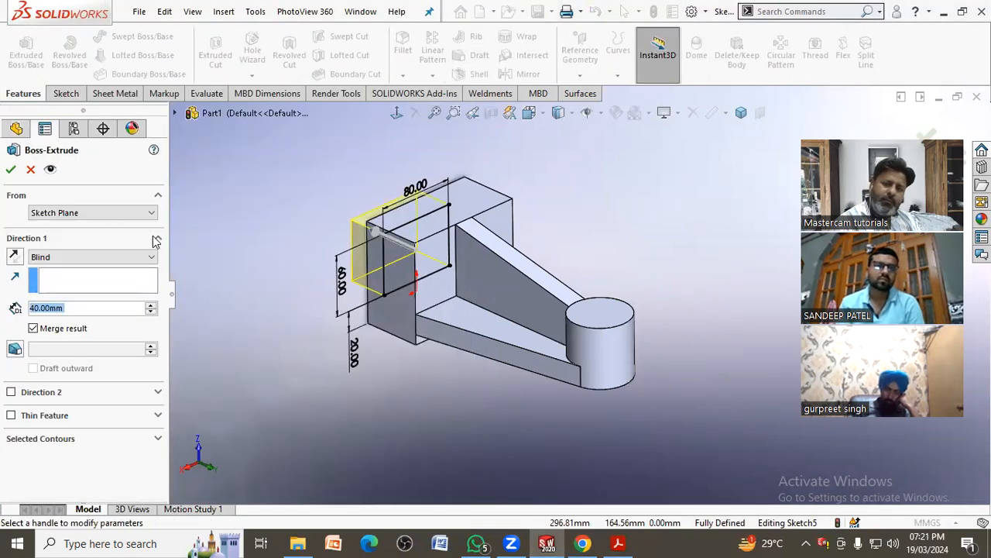
type("60")
key("Return")
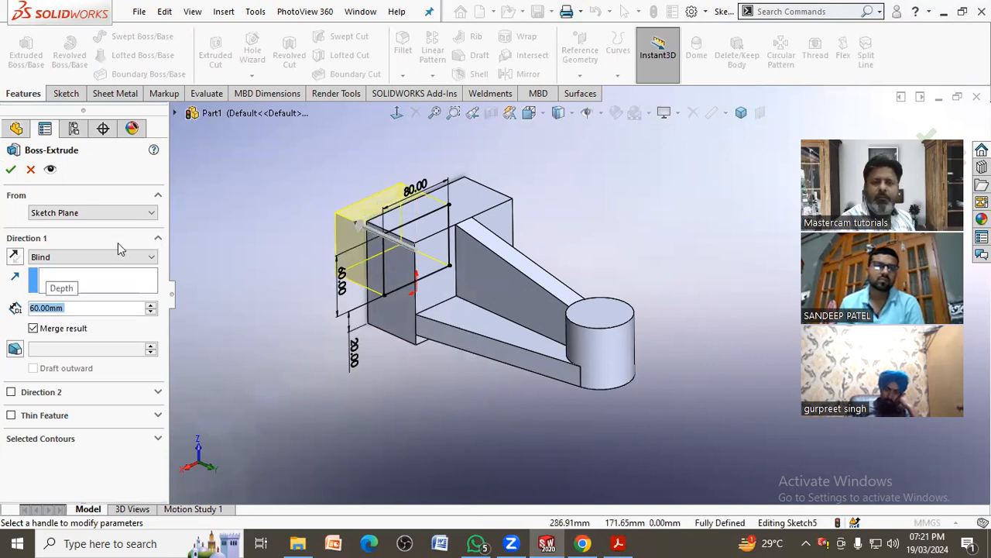
left_click(10, 170)
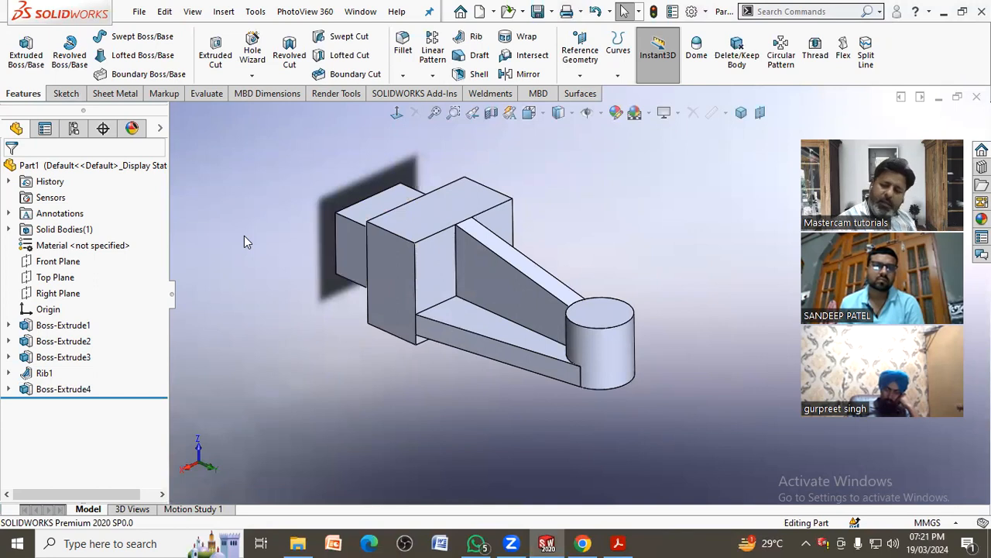
Check the rounded corners in the PDF drawing and select the rear vertical edges of both blocks for a 10 mm fillet
left_click(620, 543)
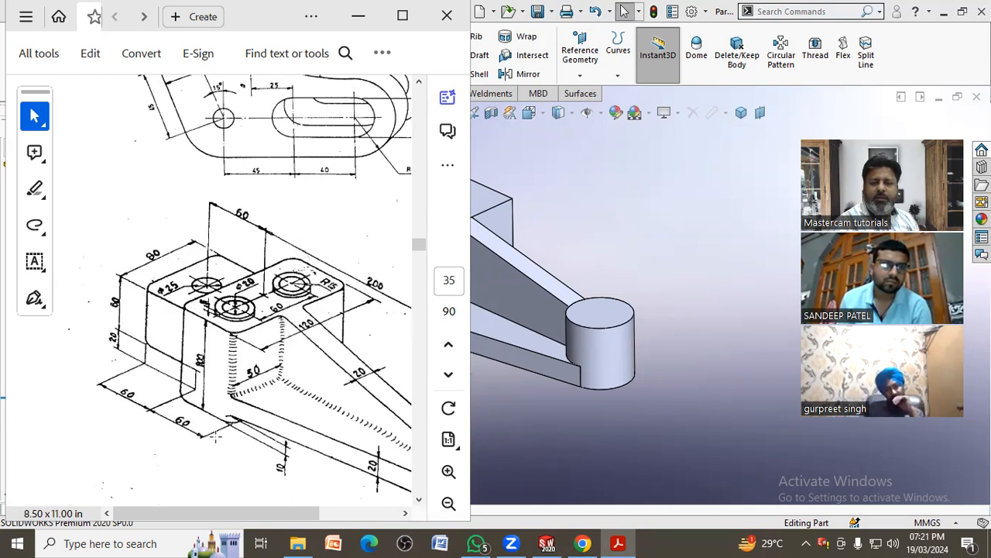
left_click(678, 293)
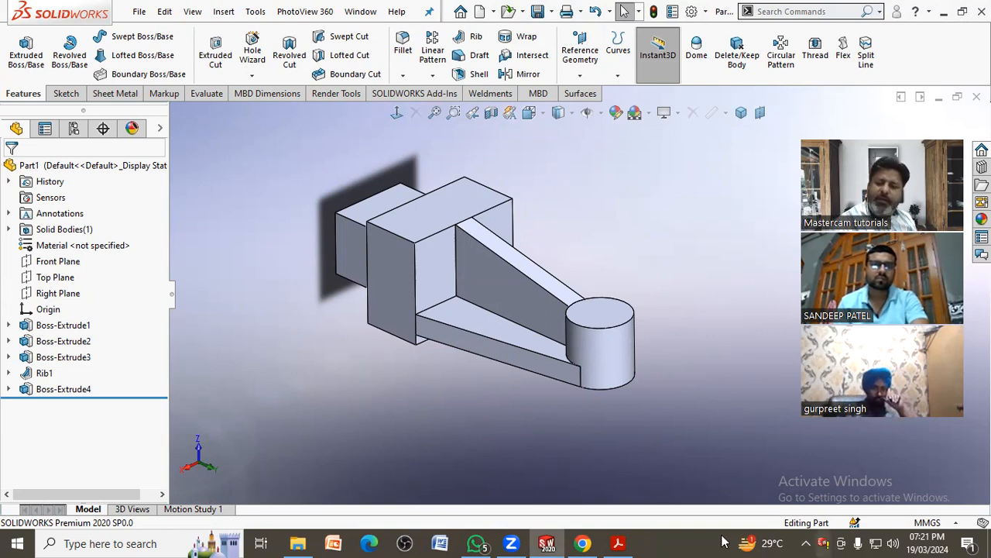
left_click(620, 542)
left_click(621, 542)
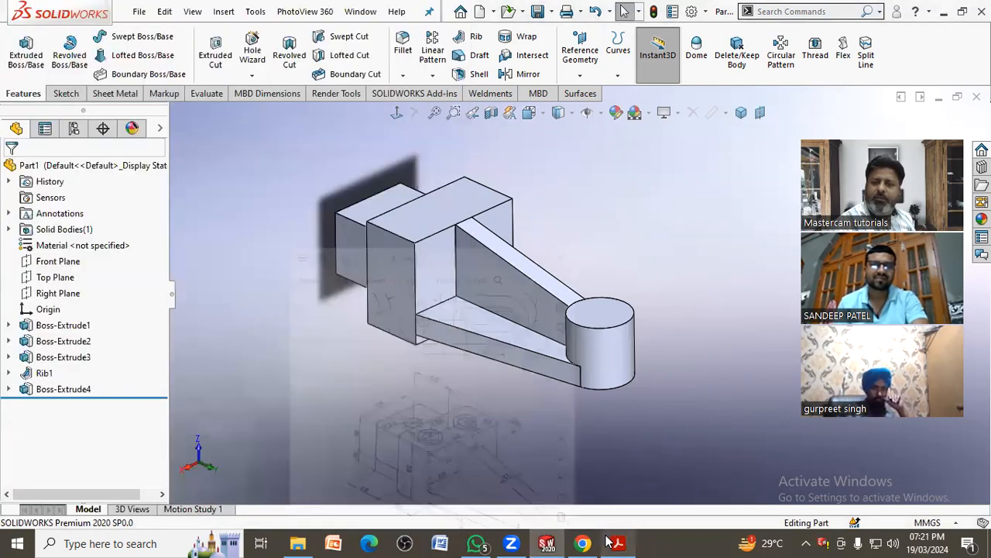
middle_click_drag(556, 372, 517, 438)
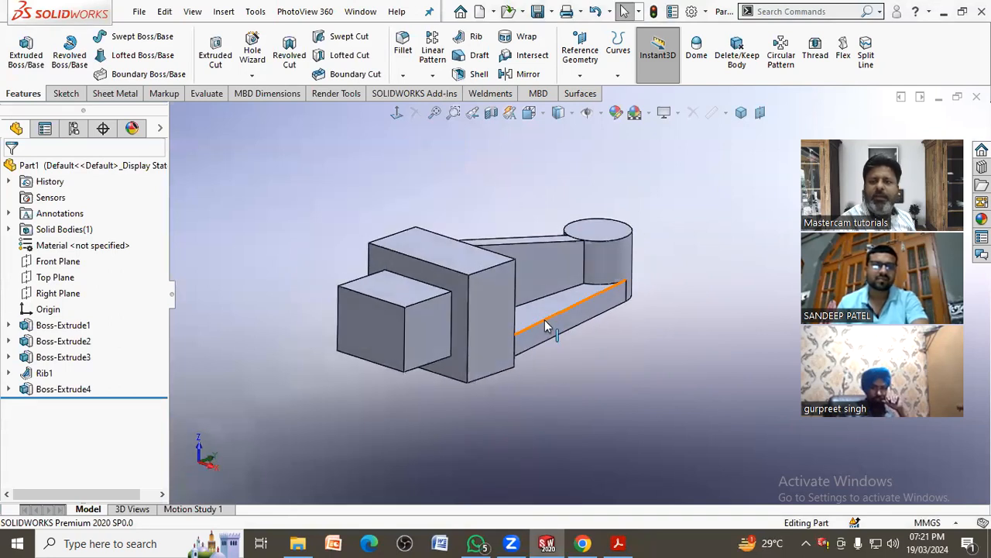
left_click(402, 48)
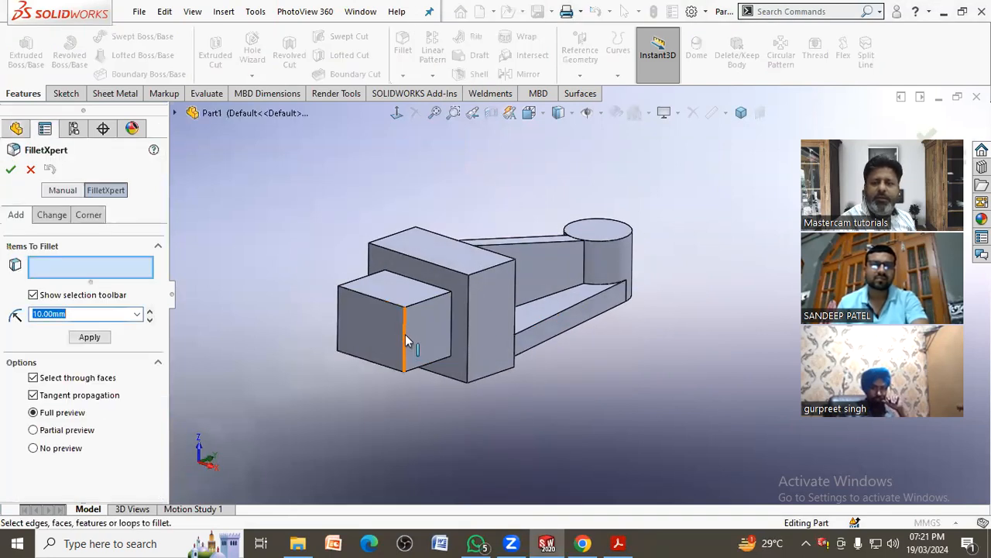
left_click(405, 334)
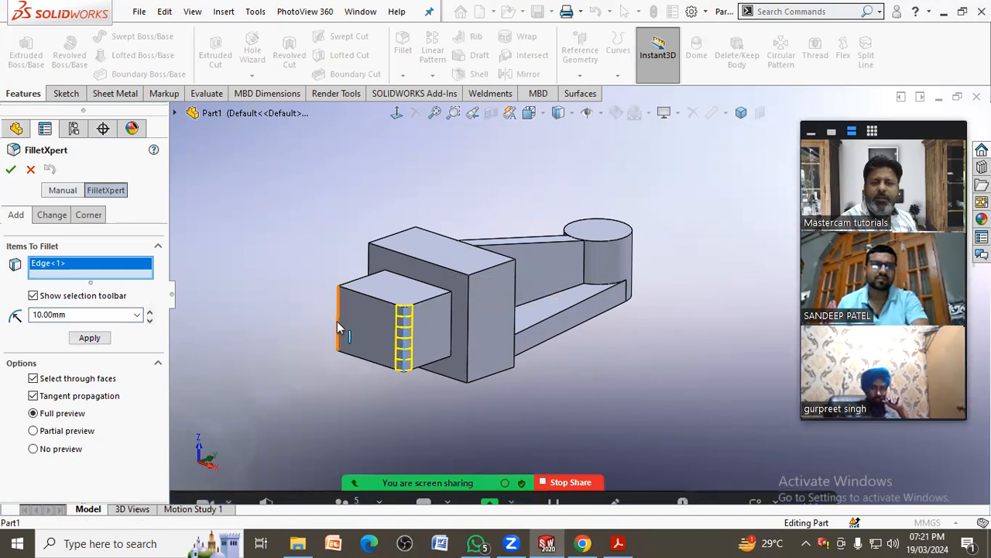
left_click(336, 321)
middle_click_drag(320, 325, 457, 388)
left_click(393, 326)
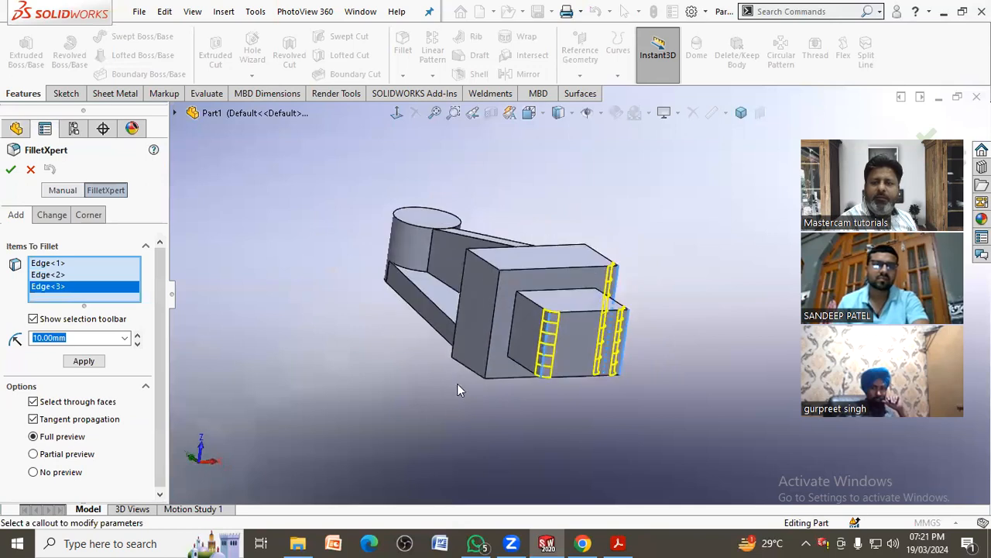
left_click(486, 340)
middle_click_drag(487, 341, 582, 285)
left_click(582, 288)
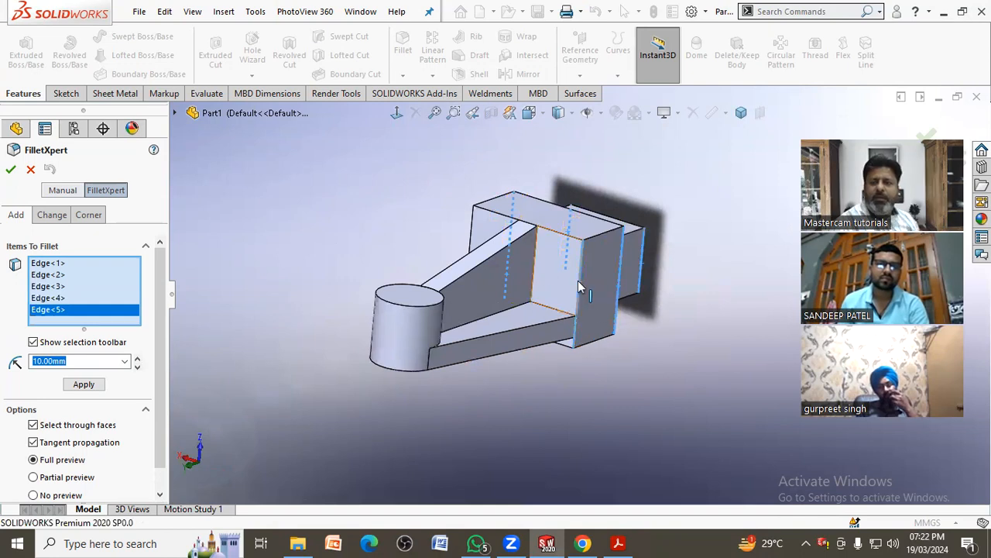
left_click(586, 289)
left_click(581, 304)
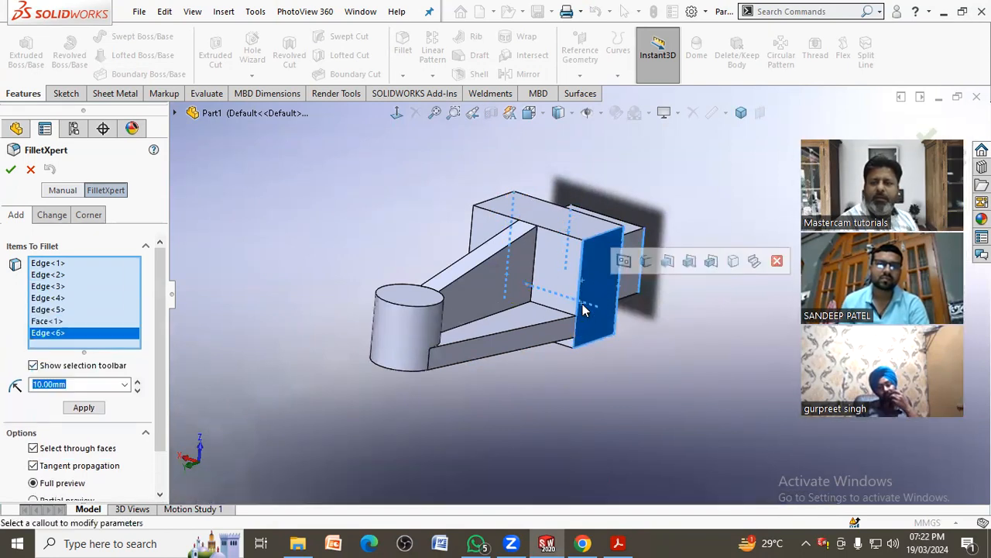
left_click(588, 330)
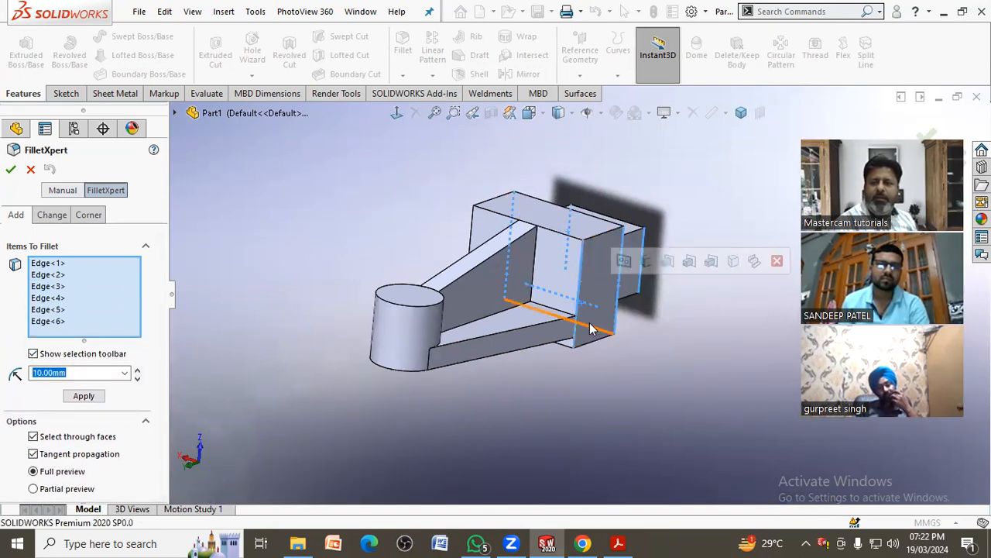
left_click(54, 320)
right_click(54, 321)
left_click(89, 349)
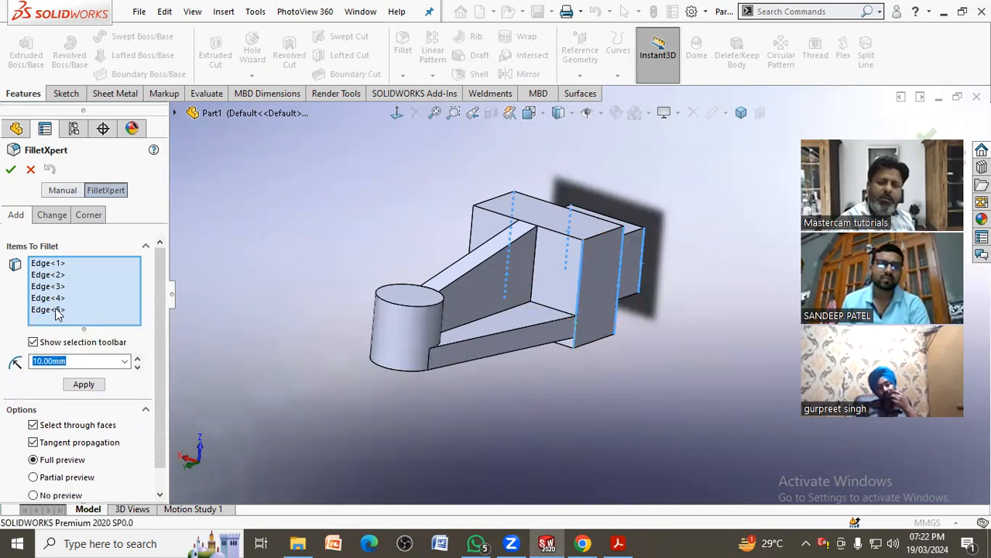
right_click(57, 312)
left_click(91, 336)
Apply the 10 mm fillet to the four selected rear vertical edges of the two blocks
middle_click_drag(397, 258, 412, 282)
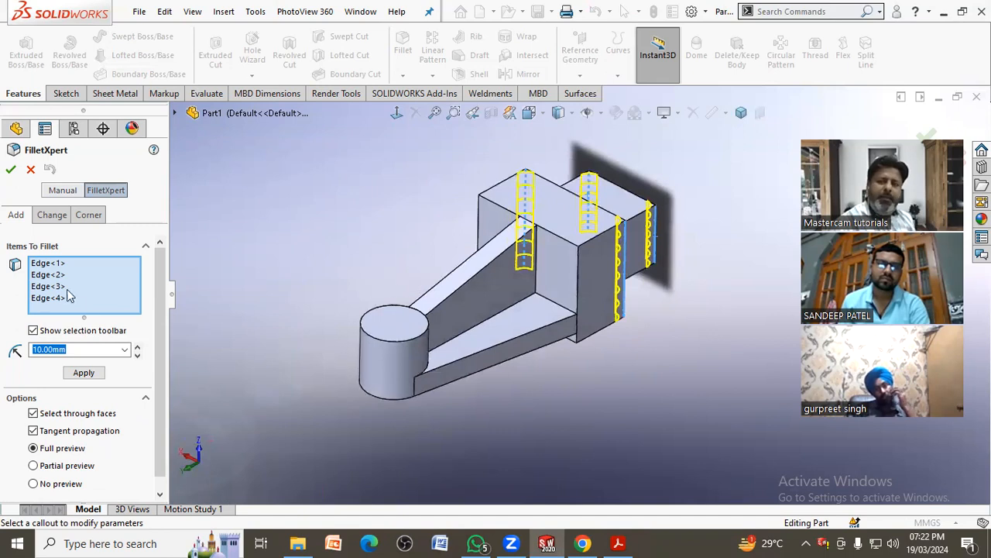
left_click(11, 171)
middle_click_drag(274, 228, 373, 285)
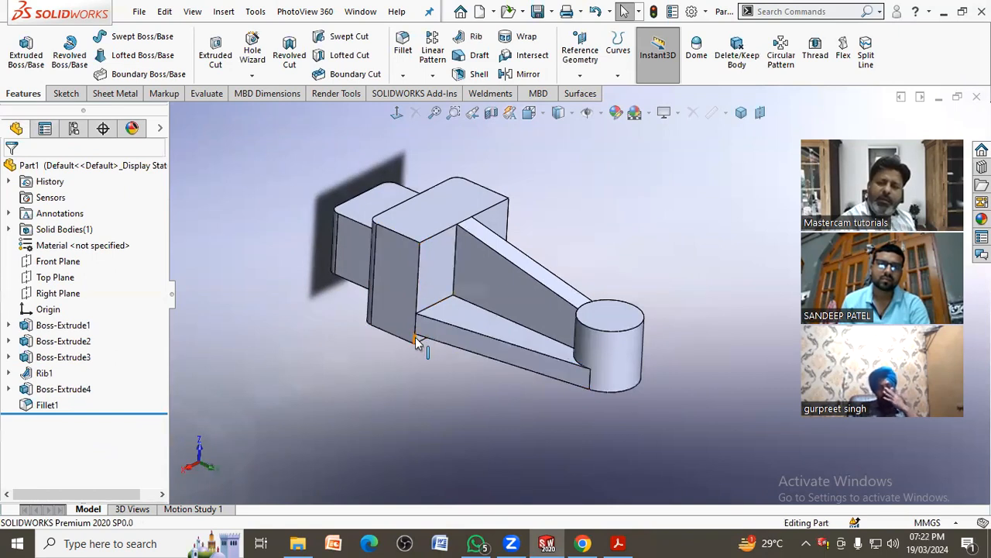
Start a 10 mm fillet on the upper and lower segments of one front vertical block edge, with tangent propagation off
left_click(403, 48)
left_click(419, 287)
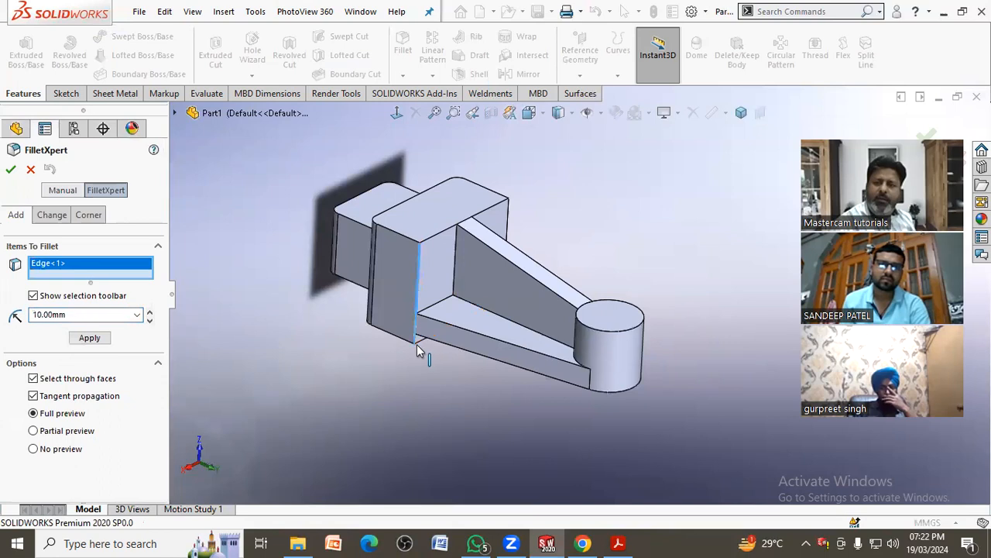
left_click(416, 339)
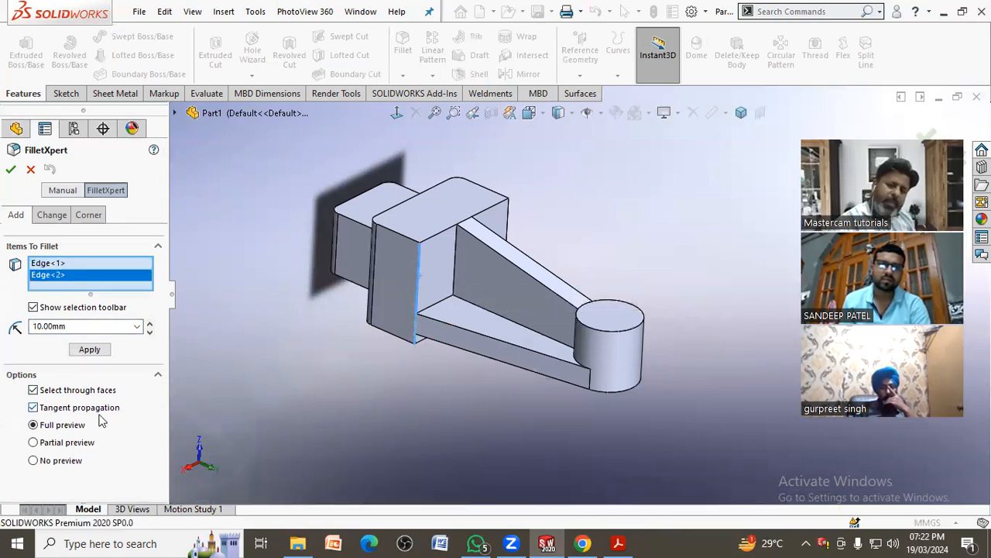
left_click(33, 408)
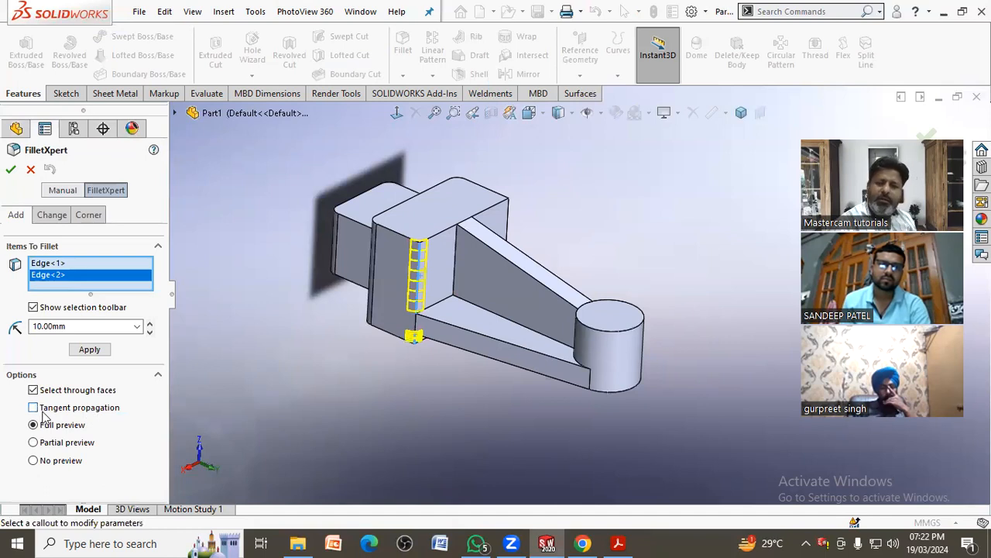
scroll(522, 285, "down", 6)
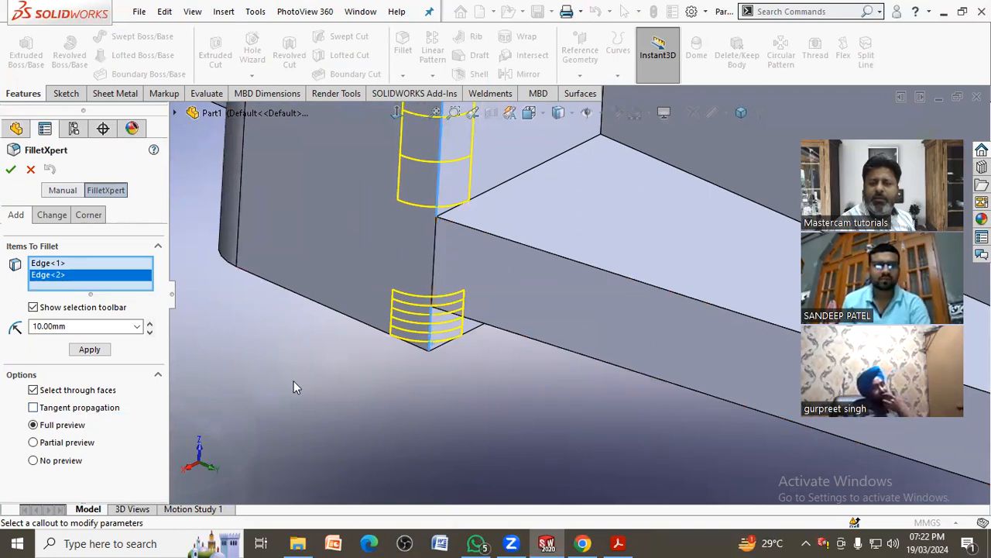
scroll(293, 383, "up", 5)
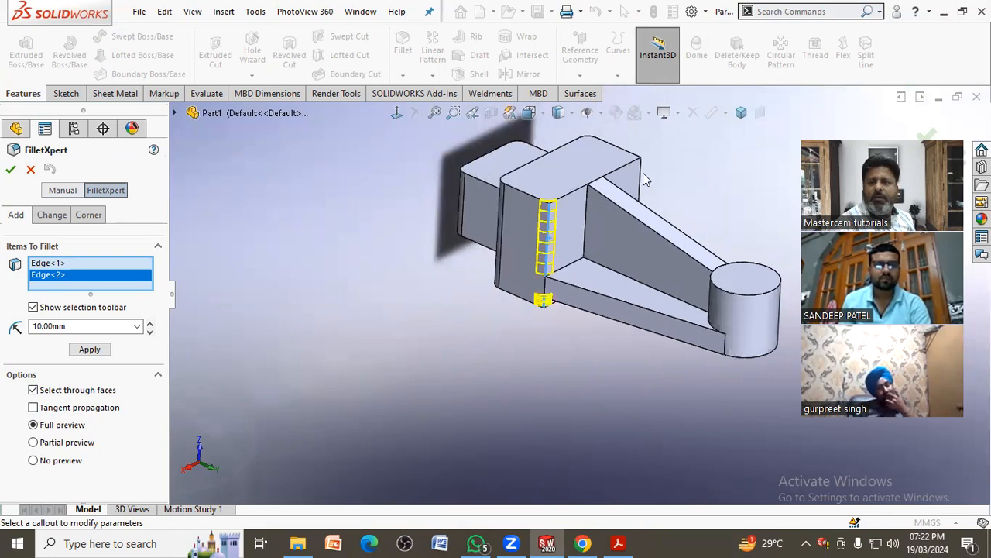
Add the upper and lower segments of the main block's opposite front vertical edge and apply the 10 mm fillet
left_click(639, 182)
middle_click_drag(641, 182, 686, 276)
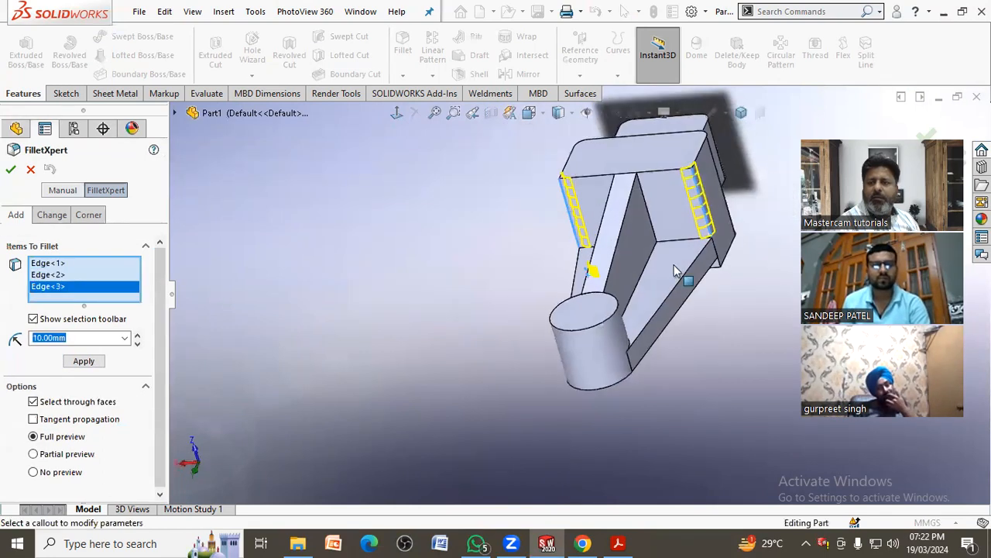
left_click(719, 265)
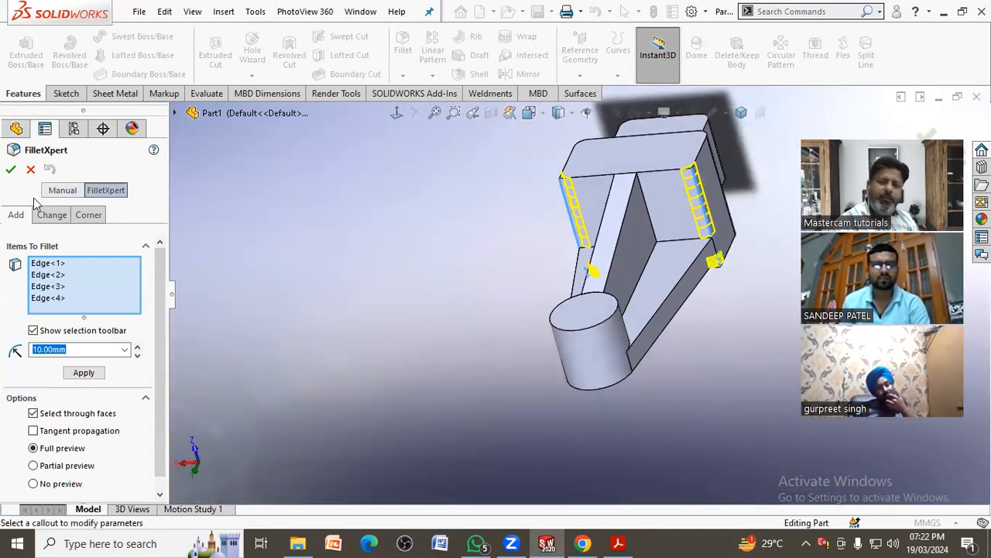
left_click(11, 169)
Inspect the rounded block and examine the fillets between block, rib and arm in the PDF drawing
middle_click_drag(334, 228, 496, 252)
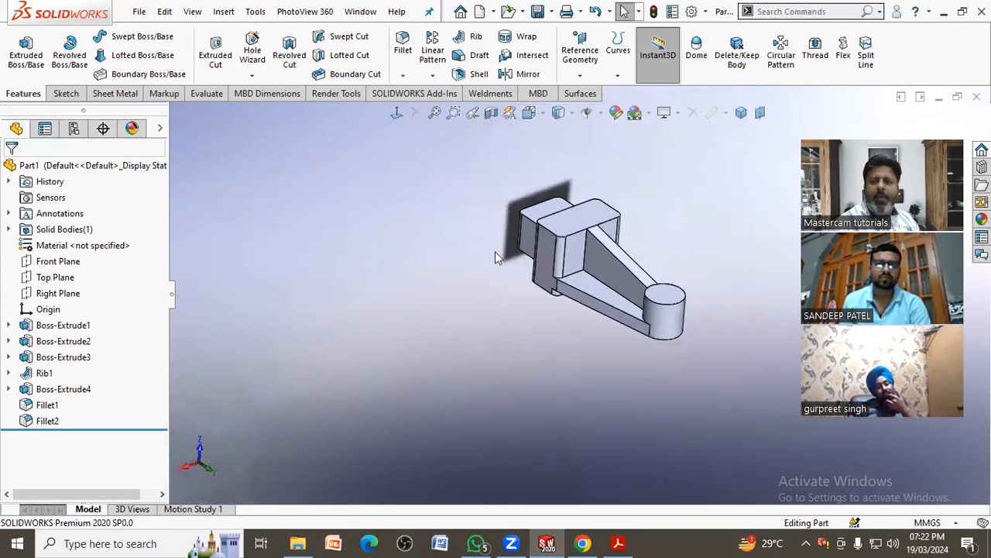
scroll(674, 263, "down", 3)
middle_click_drag(673, 263, 596, 283)
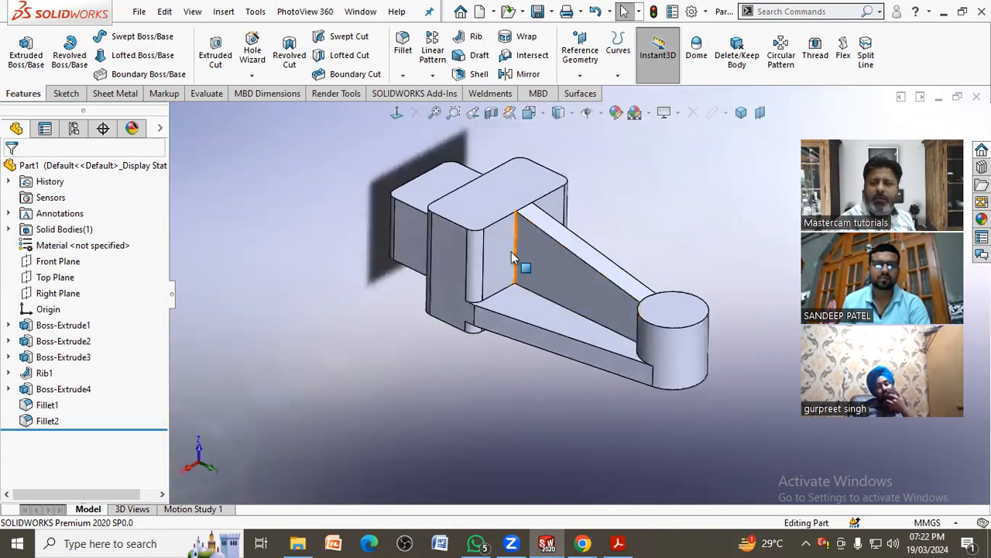
left_click(618, 543)
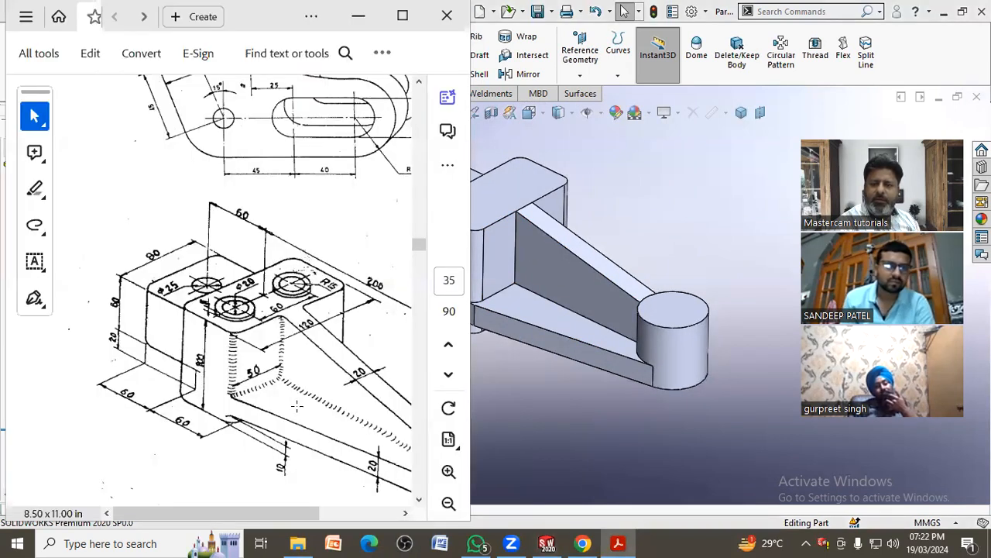
scroll(285, 377, "down", 3)
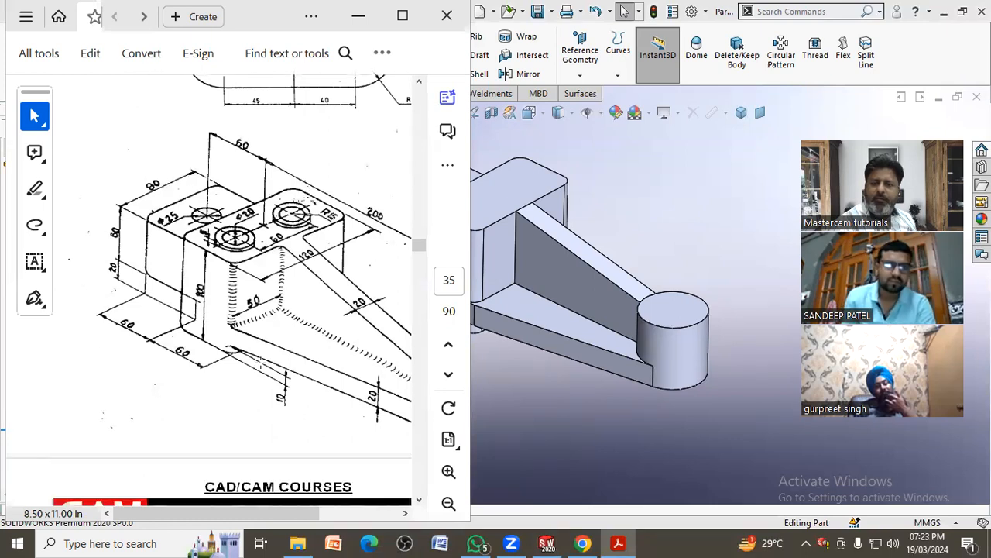
scroll(194, 432, "up", 5)
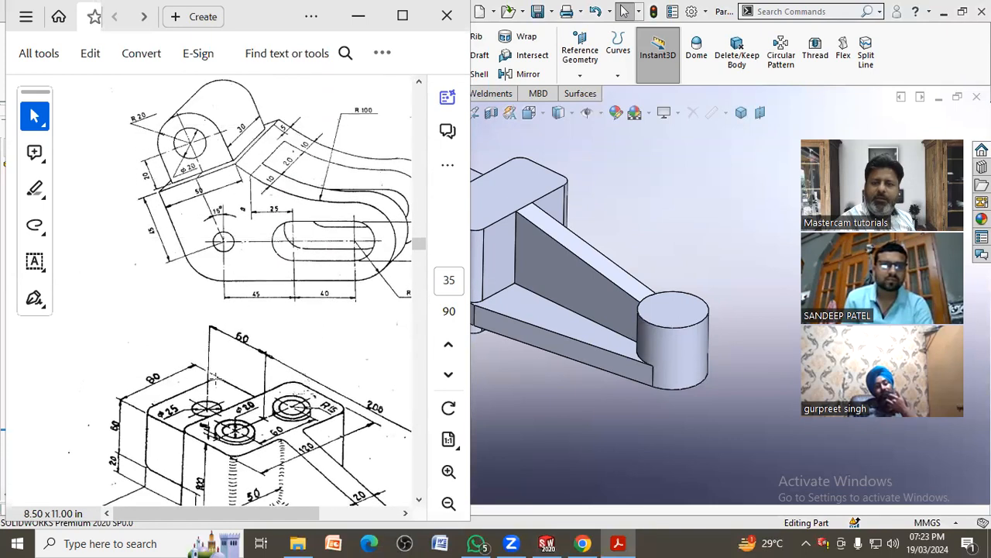
scroll(345, 442, "down", 5)
left_click_drag(315, 512, 361, 514)
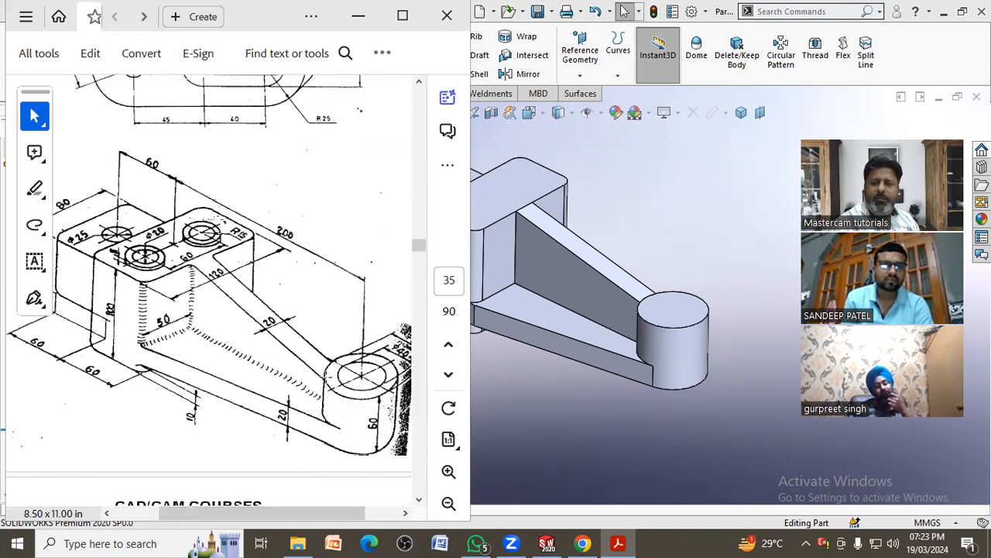
Return to SOLIDWORKS and start a 10 mm fillet on one side's block-to-arm, block-to-rib and rib-to-arm joint edges
left_click(591, 370)
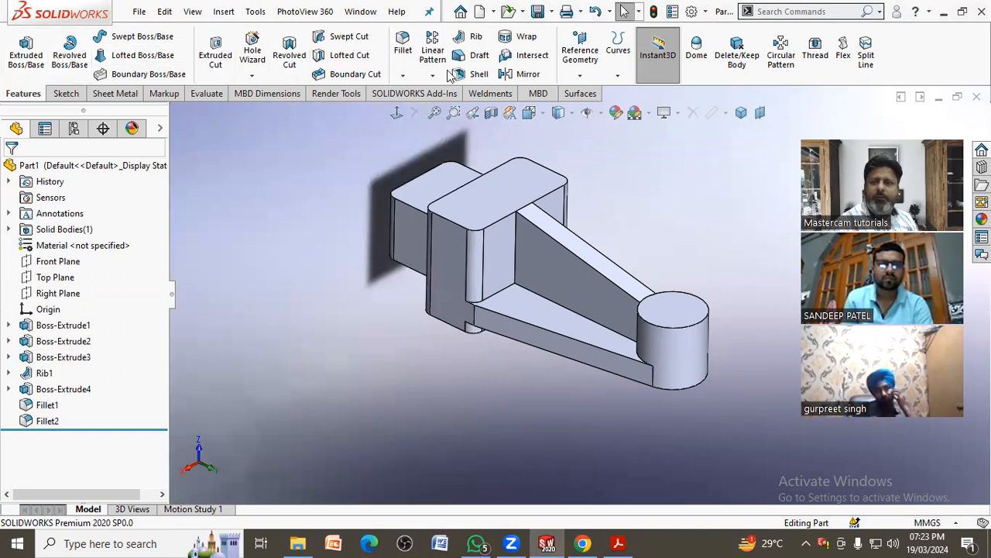
left_click(406, 46)
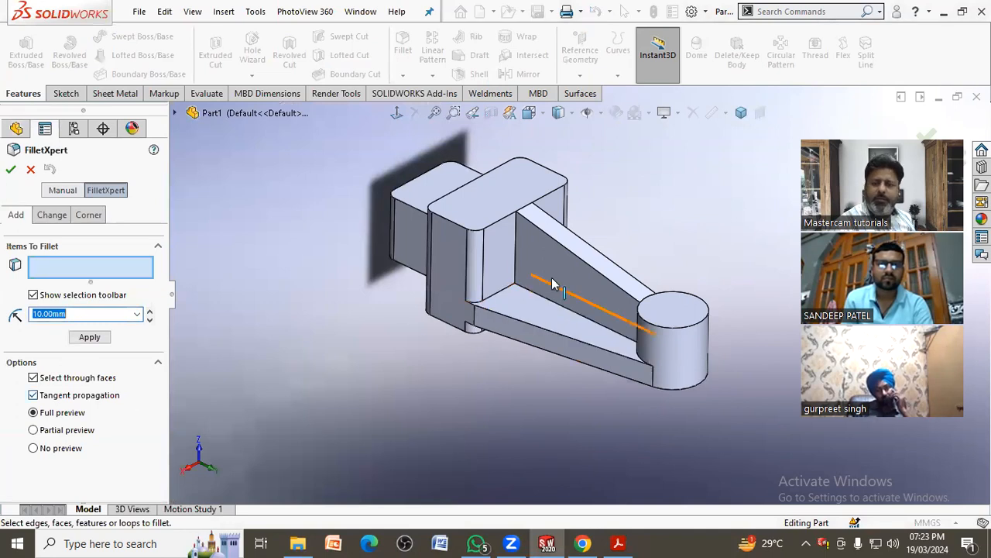
left_click(511, 301)
scroll(513, 301, "up", 3)
scroll(511, 301, "down", 6)
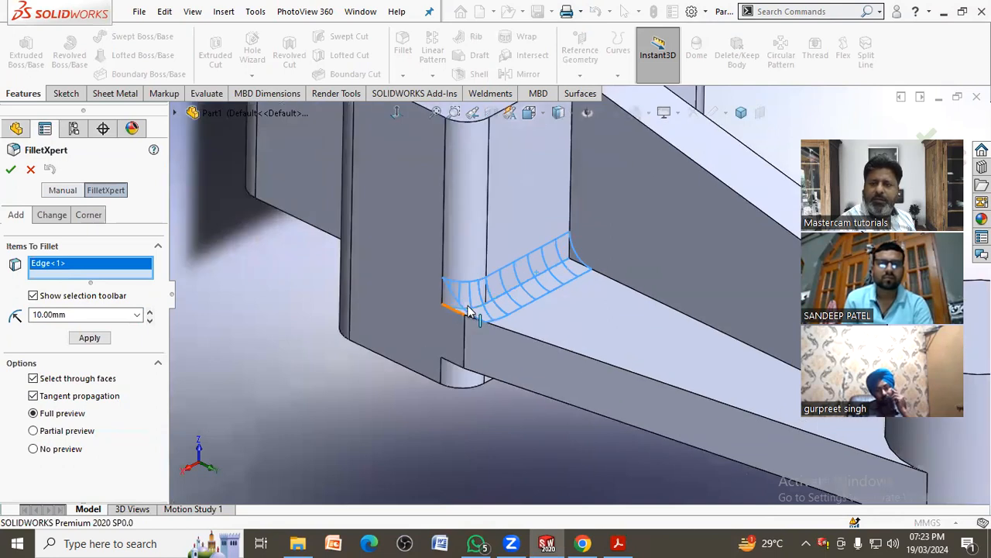
left_click(571, 216)
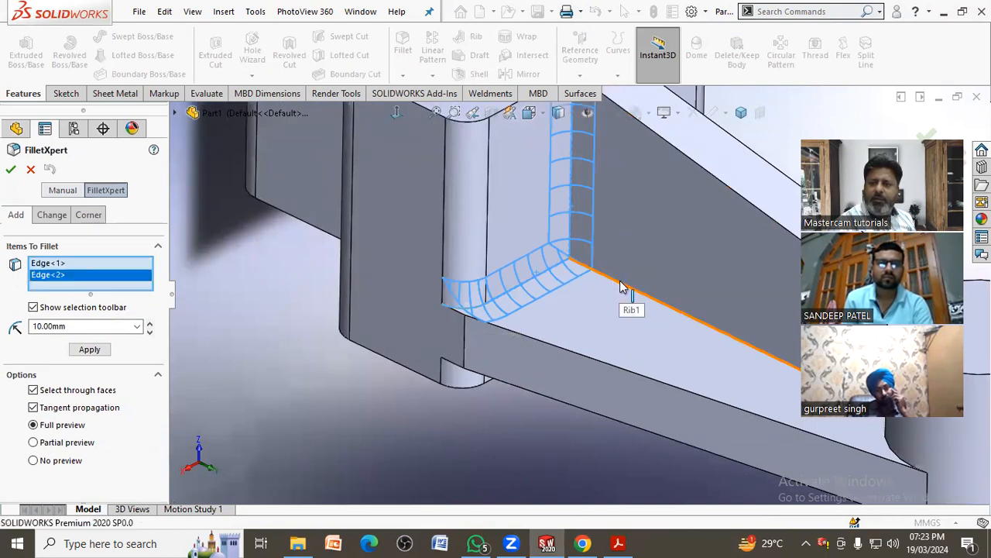
left_click(620, 287)
Add the three matching joint edges on the rib's opposite side and apply the 10 mm fillet
scroll(619, 281, "up", 5)
middle_click_drag(604, 283, 643, 294)
left_click(662, 272)
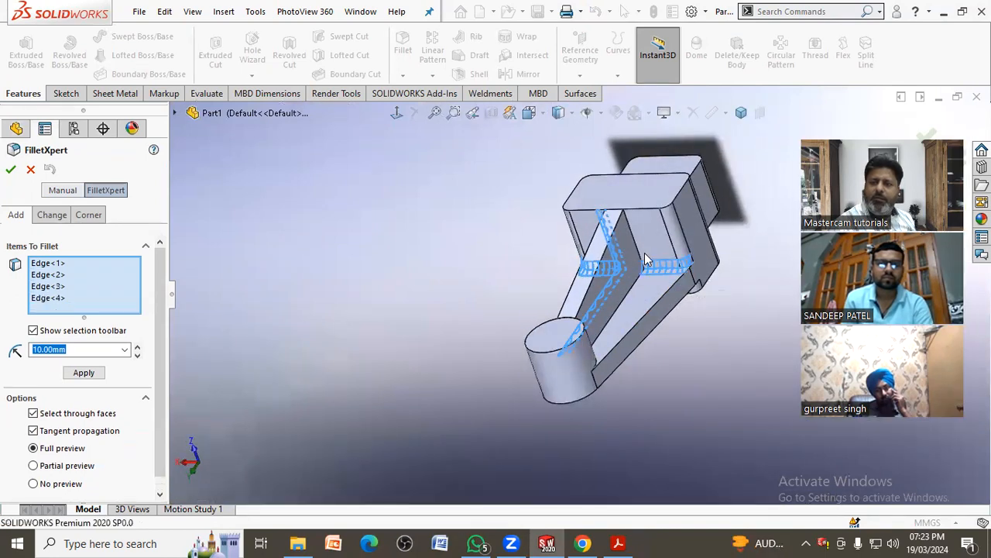
left_click(636, 263)
left_click(629, 293)
middle_click_drag(629, 294, 694, 321)
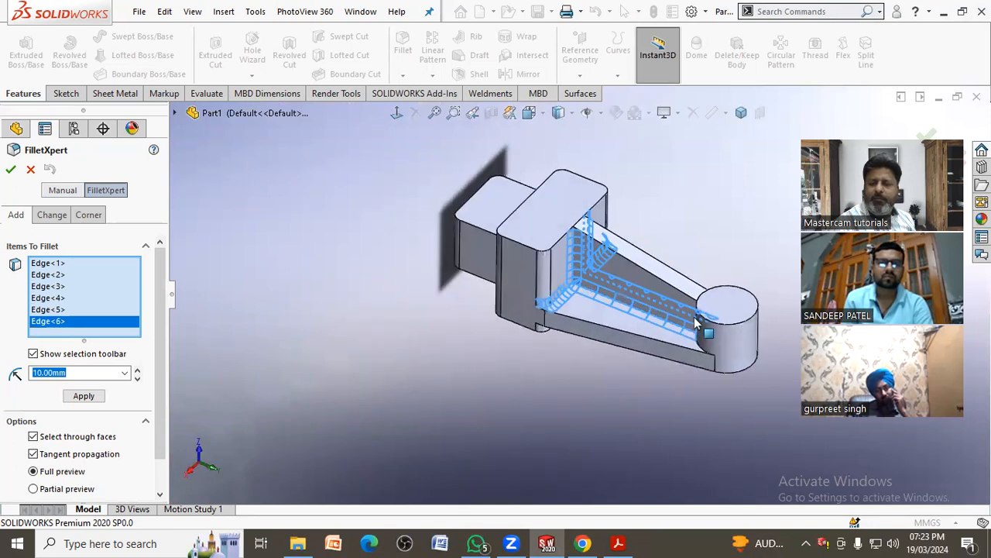
scroll(734, 262, "down", 2)
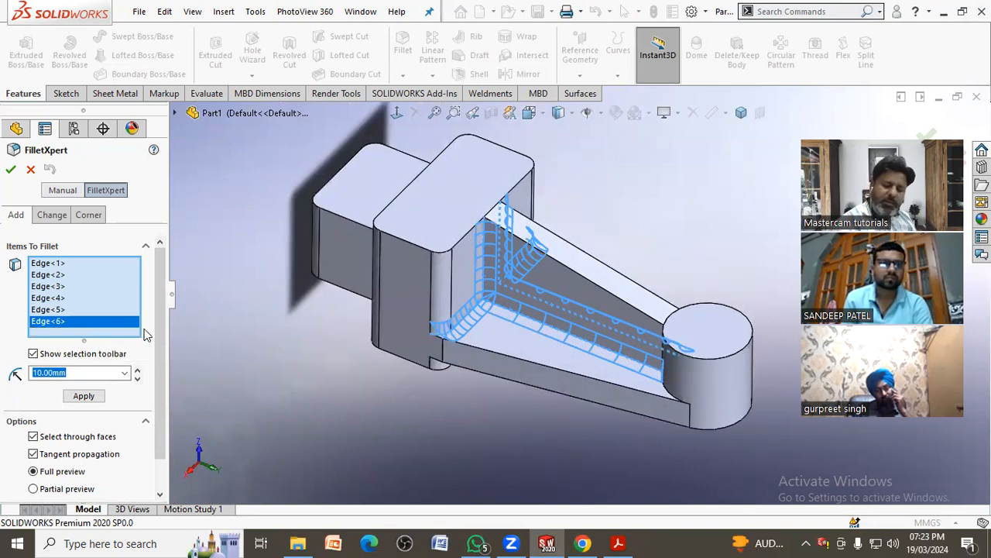
key("Return")
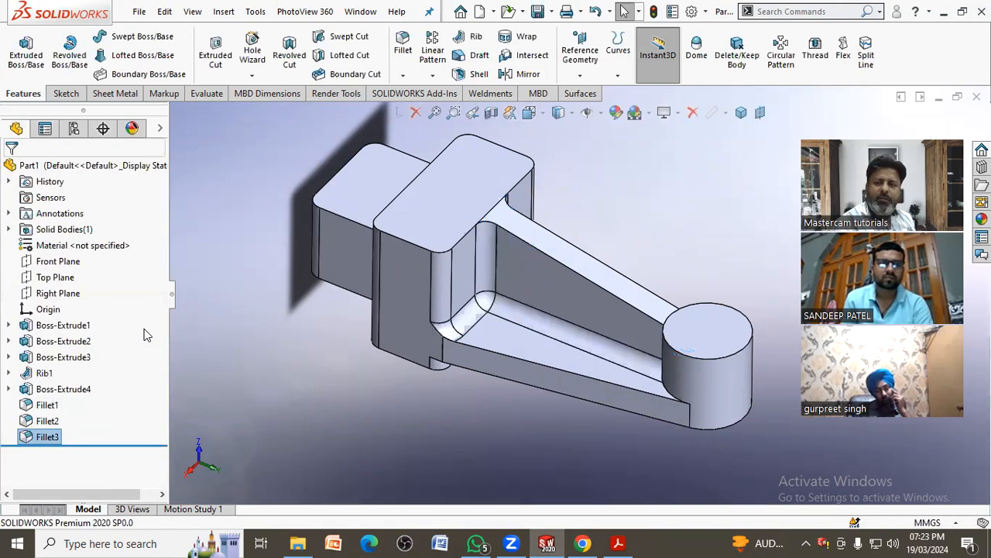
Edit the fillet on the block, rib and arm joints and set its radius to 5 mm
left_click(182, 333)
middle_click_drag(254, 328, 224, 324)
scroll(224, 324, "up", 3)
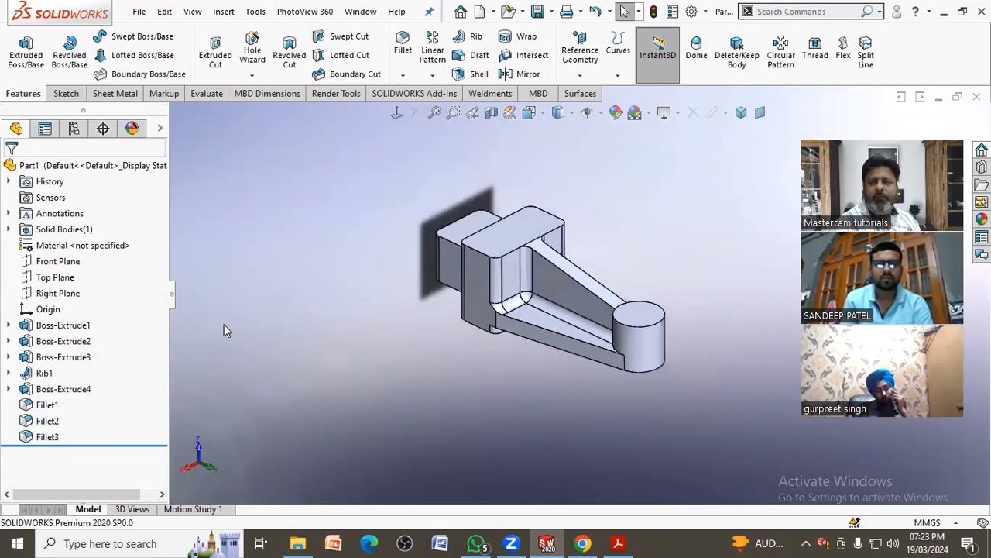
scroll(659, 302, "down", 3)
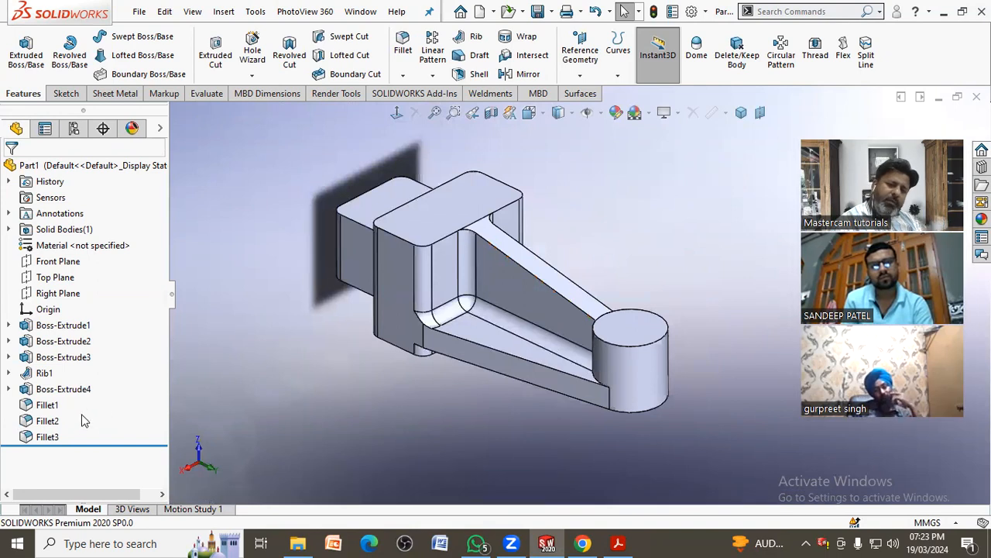
left_click(48, 437)
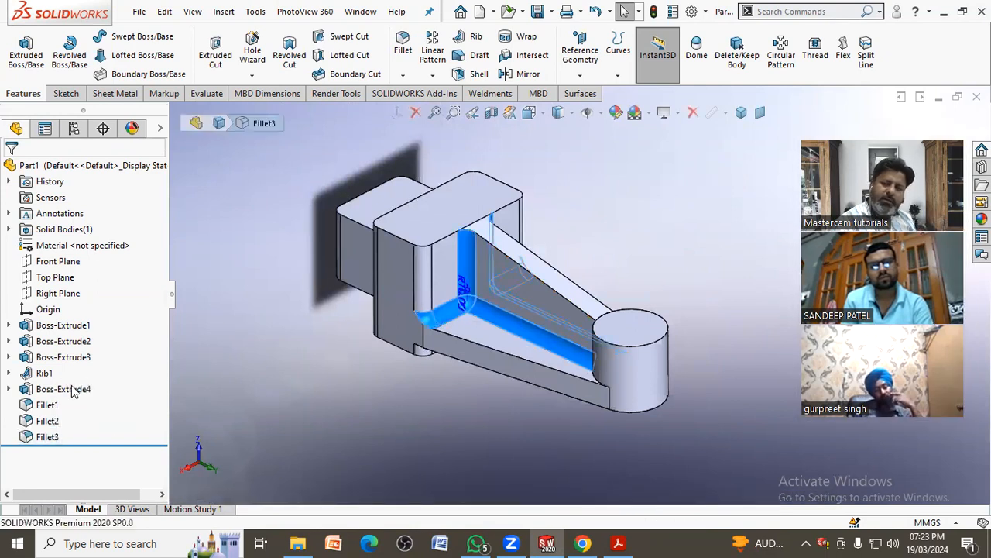
left_click(71, 391)
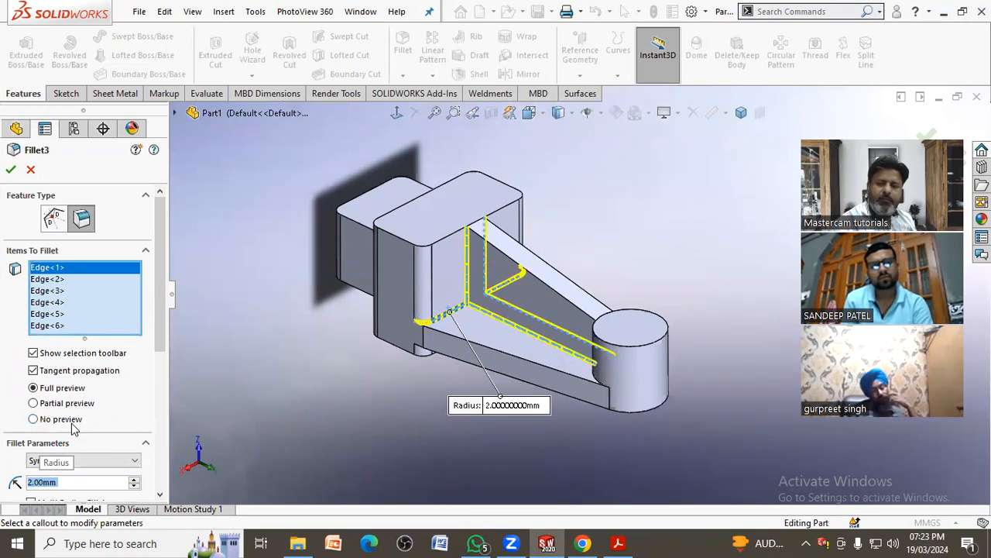
type("5")
key("Return")
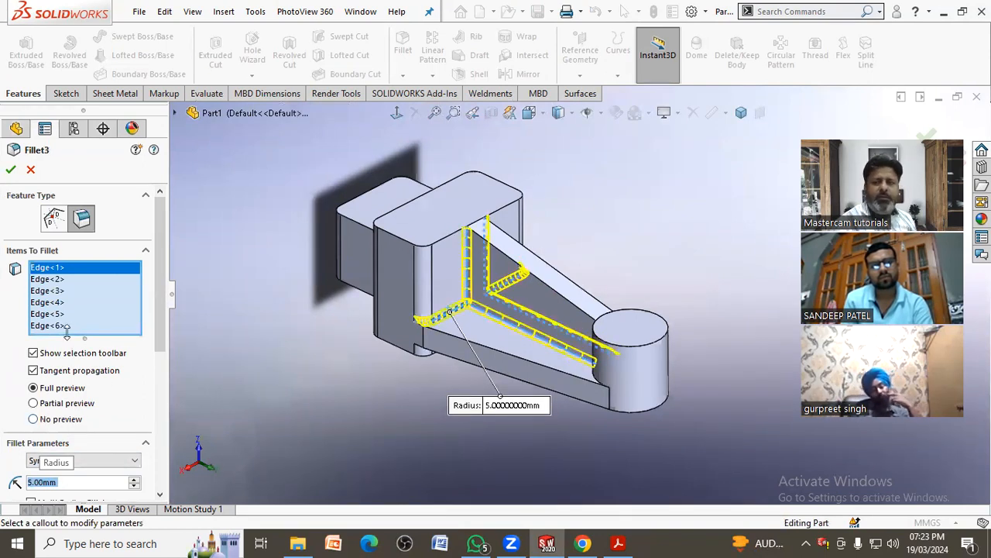
left_click(10, 171)
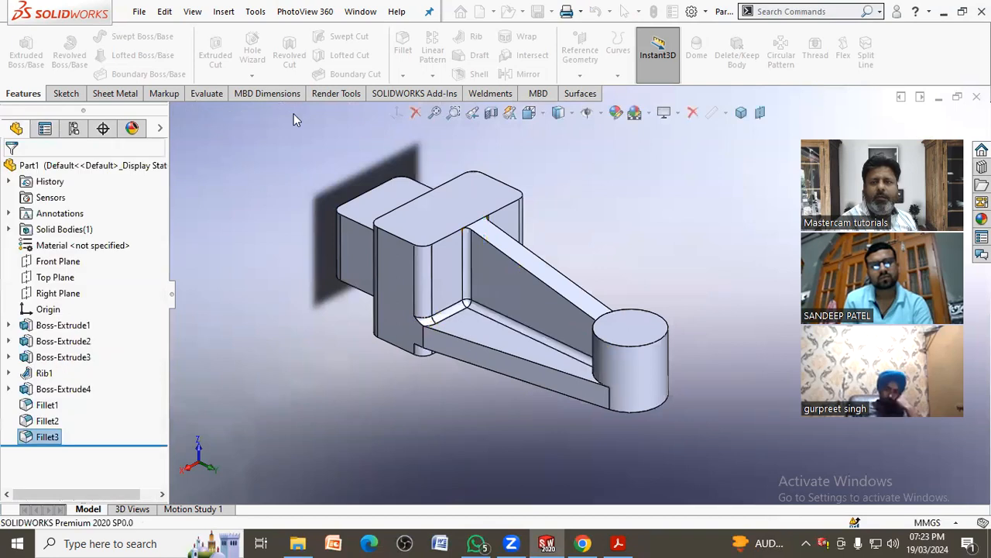
Add a 10 mm fillet along the joint between the main block's lower front face and the arm's underside
mouse_move(225, 332)
middle_mouse_down()
mouse_move(290, 228)
mouse_move(290, 181)
mouse_move(227, 313)
middle_mouse_up()
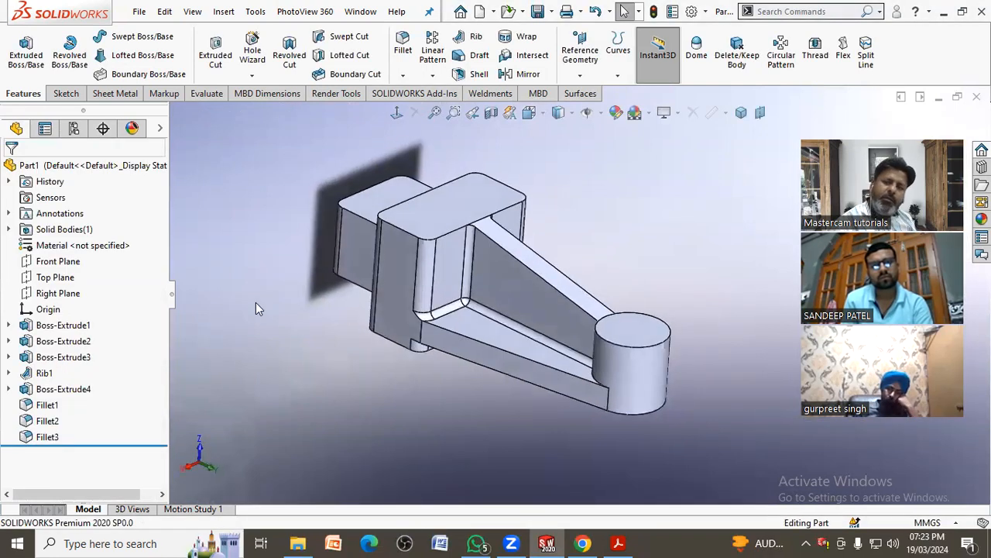
middle_click_drag(426, 392, 419, 232)
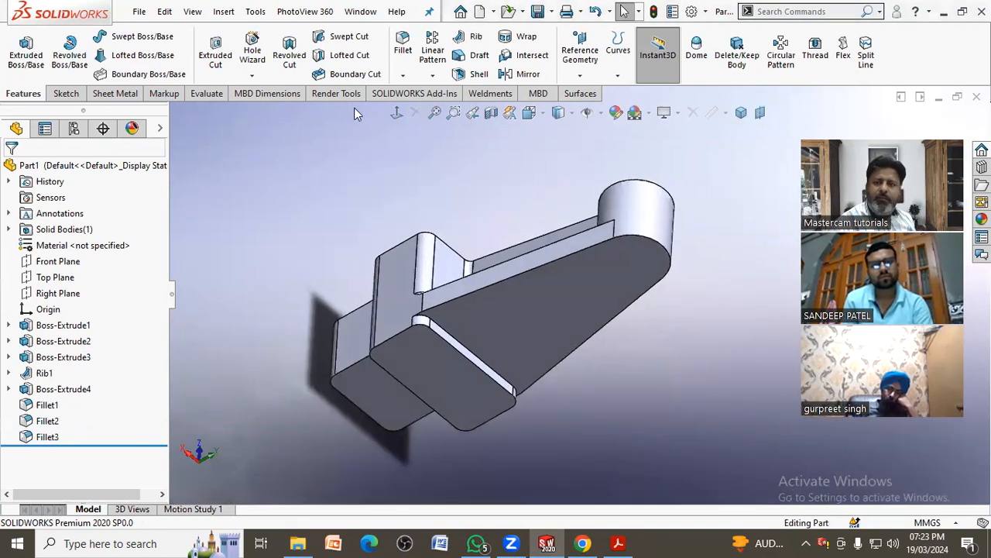
left_click(455, 343)
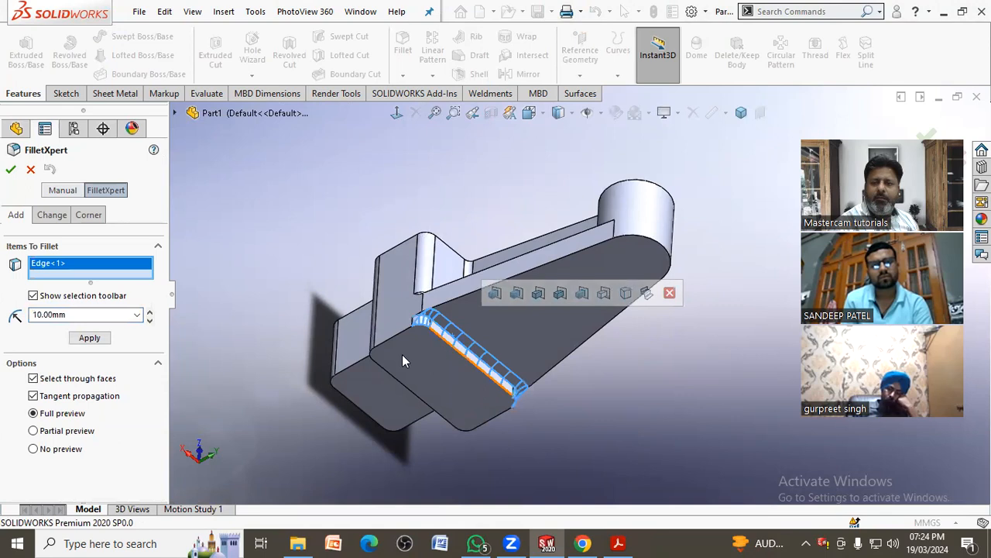
middle_click_drag(261, 247, 292, 428)
Consult the holes in the PDF drawing and start an Extruded Cut sketch on the main block's top face, viewed straight on
left_click(618, 543)
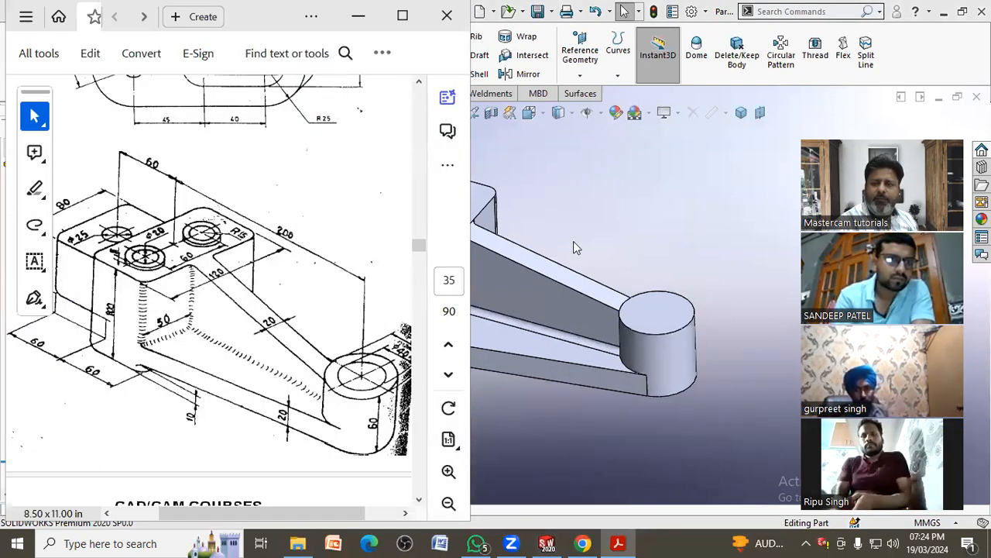
left_click(636, 219)
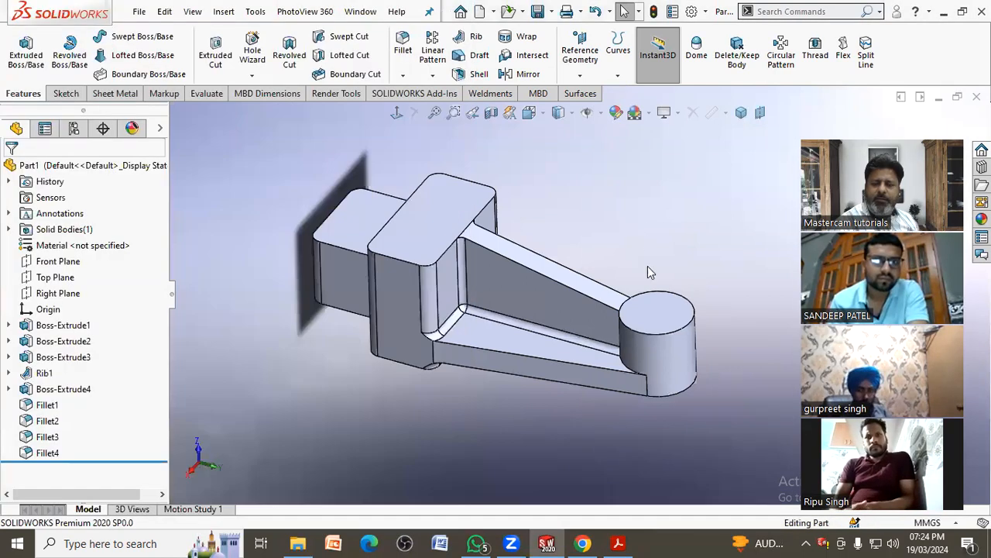
left_click(216, 55)
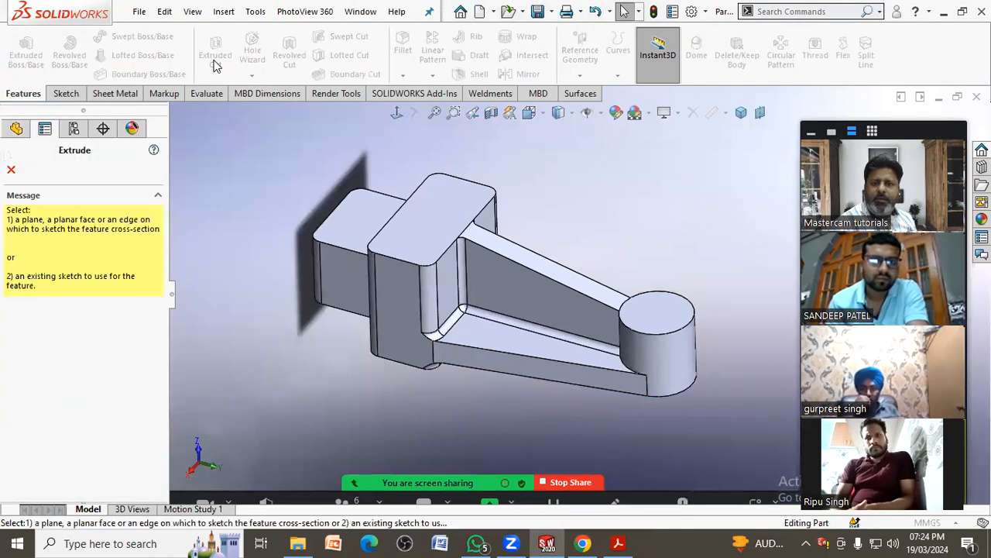
left_click(414, 227)
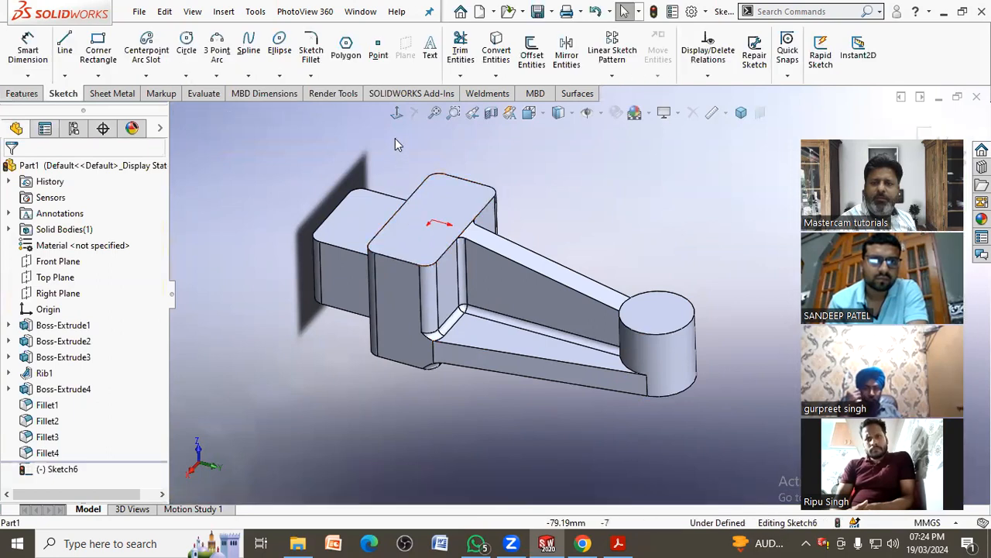
left_click(368, 155)
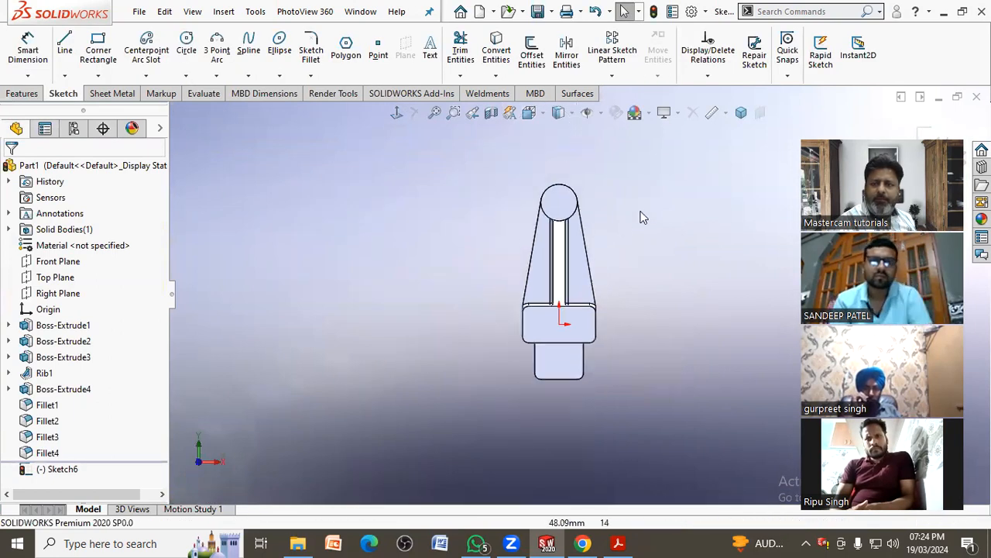
Sketch a circle about 39 mm in diameter centred on the arm's end boss and one smaller circle on each side of the origin
left_click(188, 44)
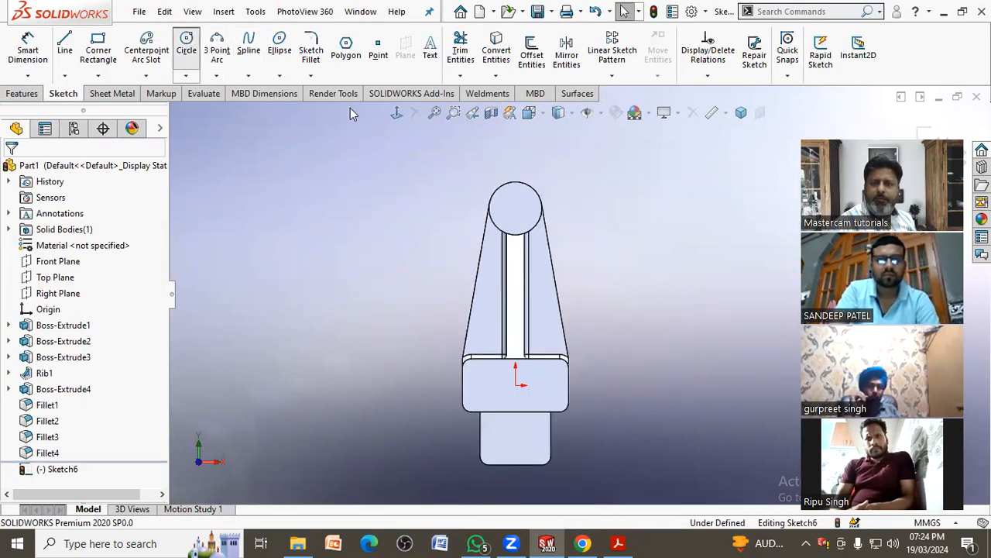
left_click(516, 209)
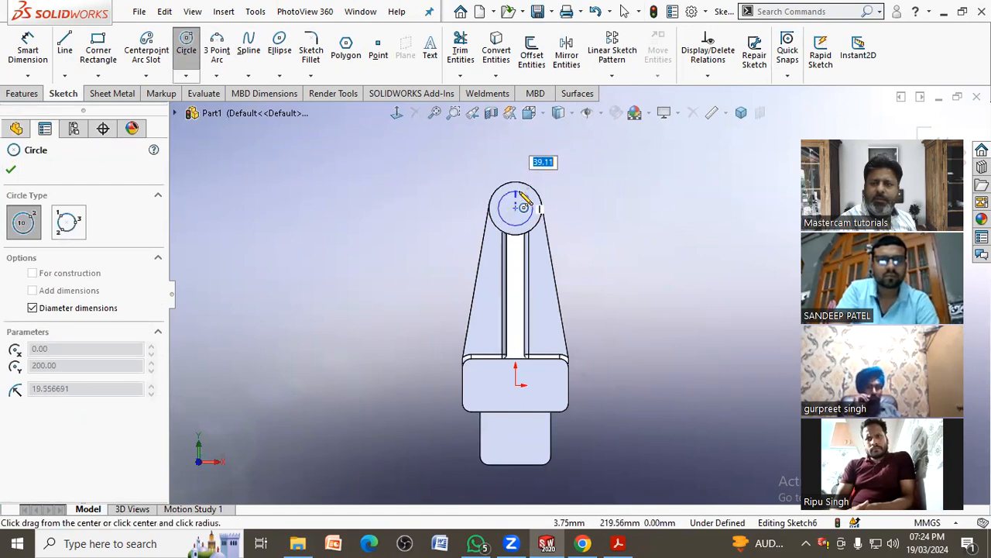
left_click(523, 202)
left_click(545, 385)
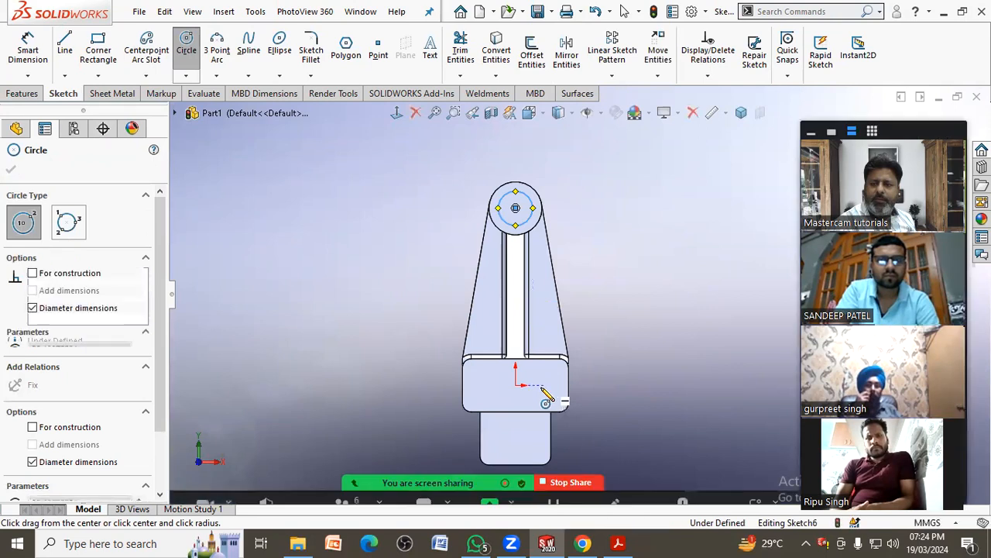
left_click(540, 391)
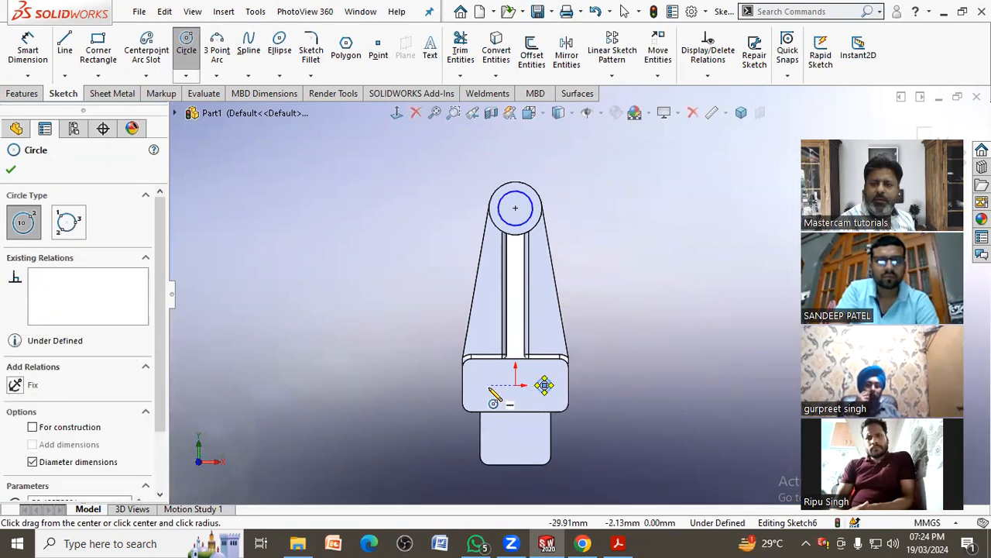
left_click(488, 386)
left_click(491, 394)
right_click(486, 394)
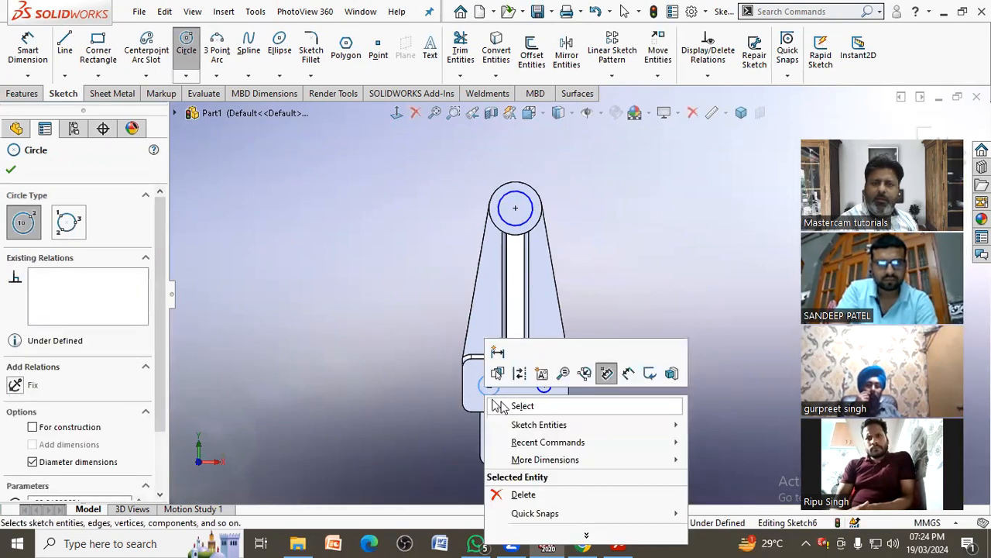
left_click(499, 406)
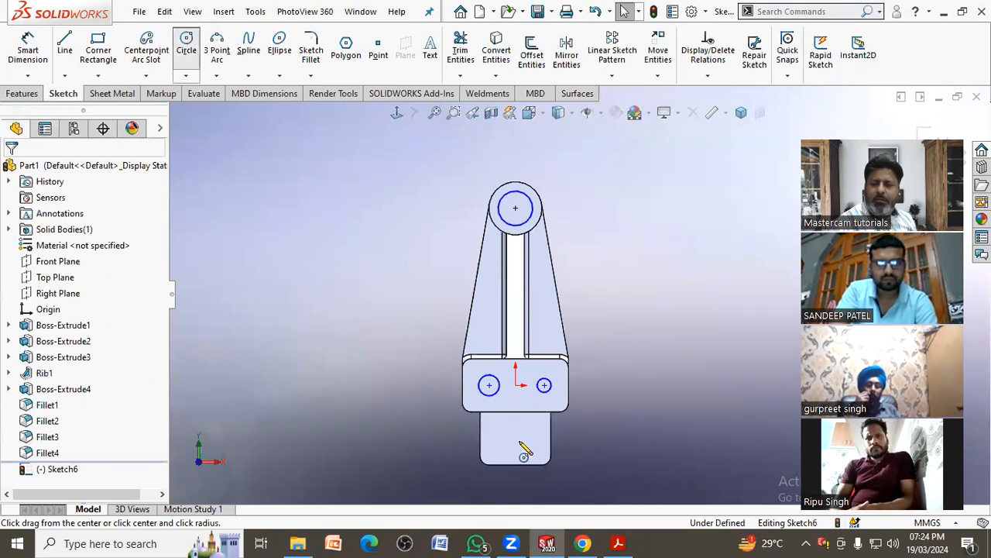
Sketch a small circle on the rear block and align its centre vertically with the origin
left_click(515, 438)
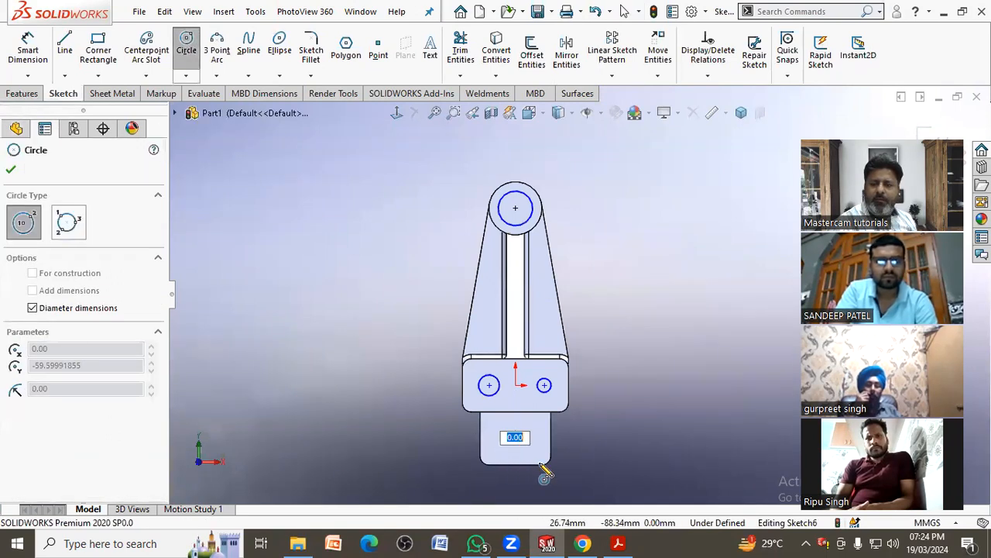
scroll(516, 465, "down", 5)
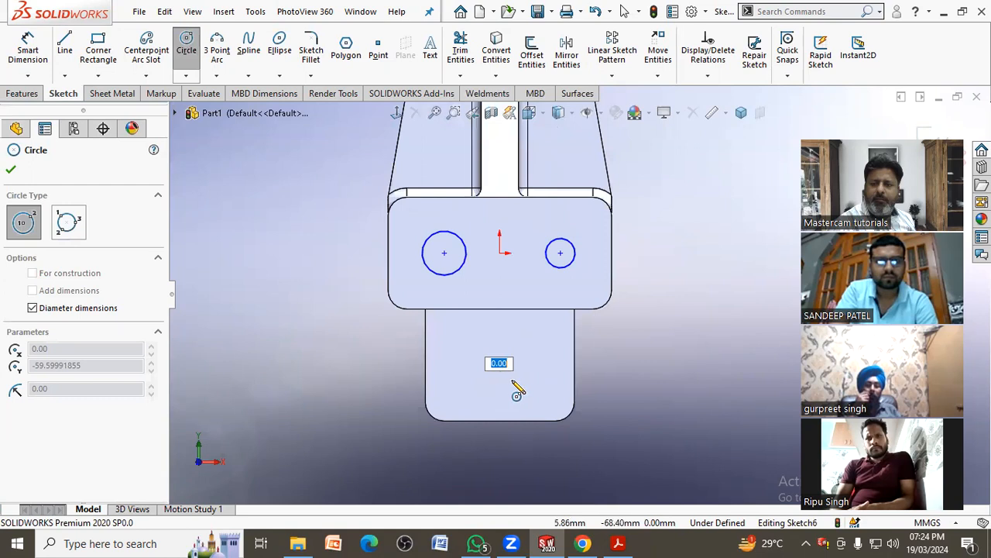
left_click(517, 391)
right_click(554, 399)
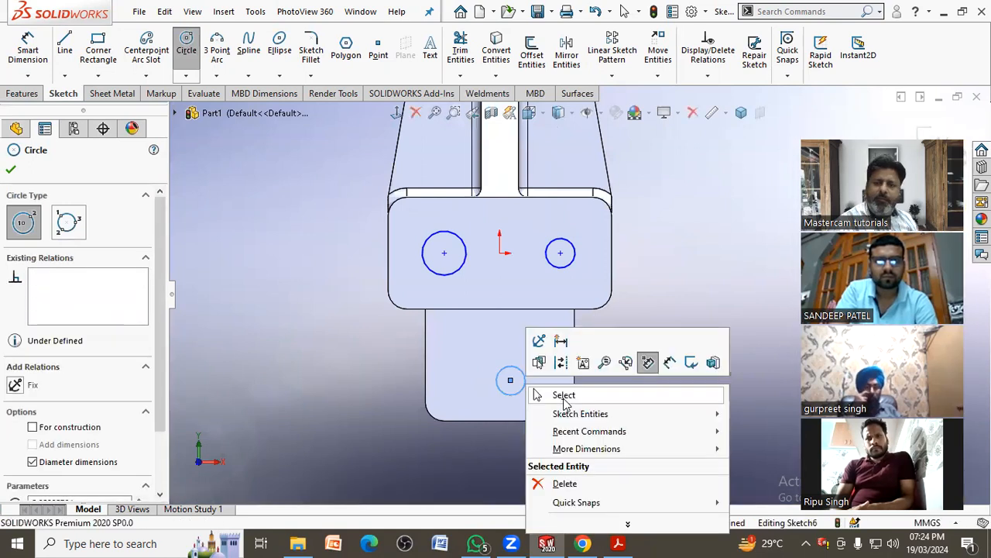
left_click(564, 401)
left_click(511, 380)
left_click(500, 252, "ctrl")
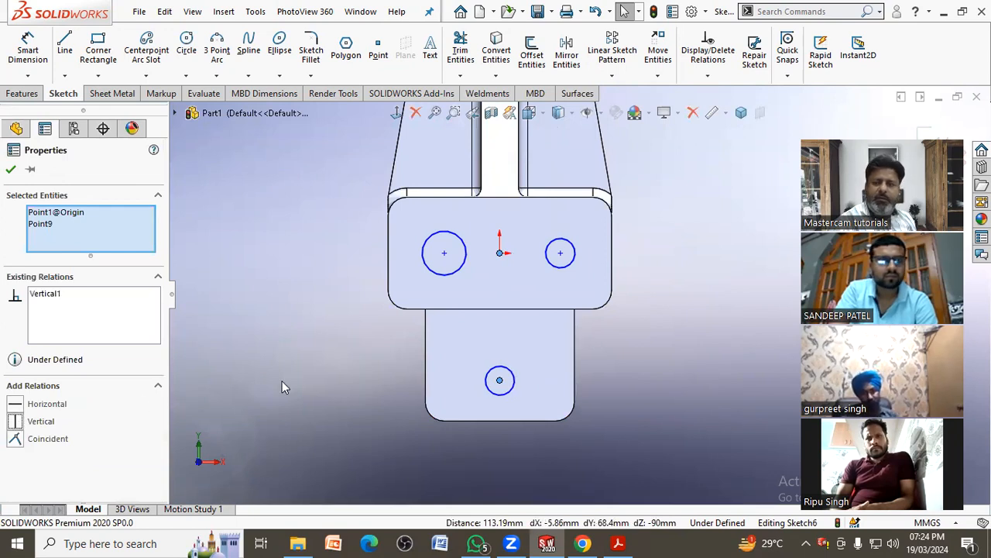
left_click(369, 443)
Check the PDF drawing and dimension the rear block circle's centre 60 mm from the origin
left_click(605, 541)
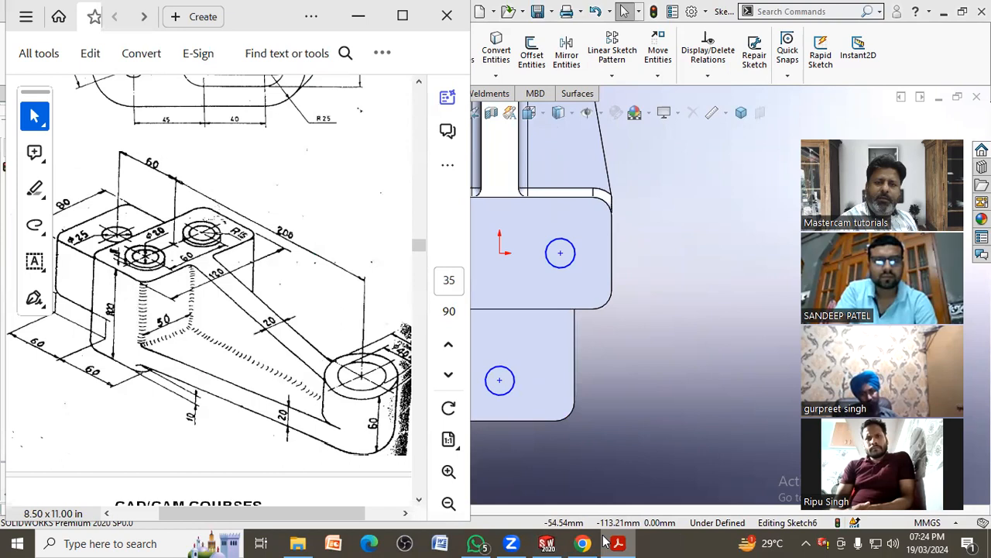
left_click(605, 540)
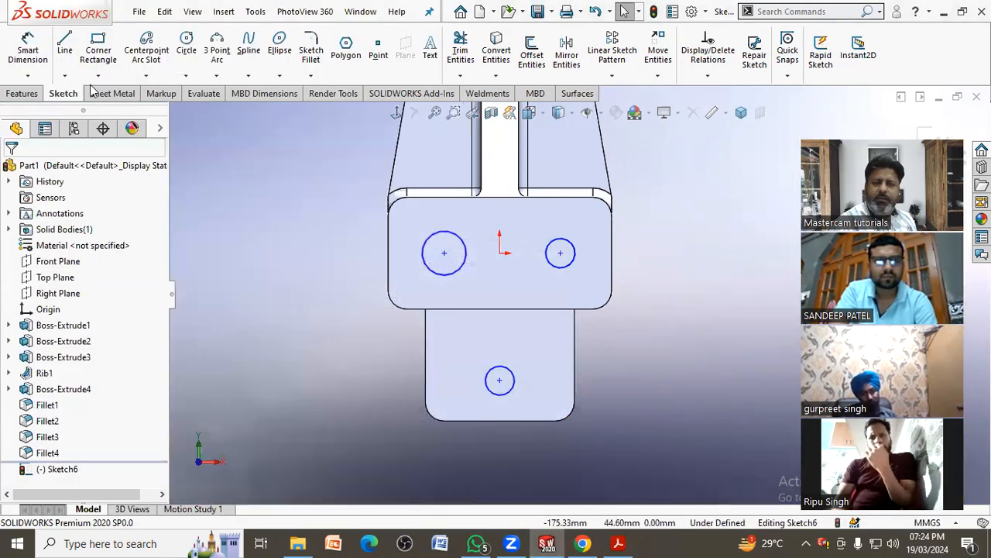
left_click(500, 253)
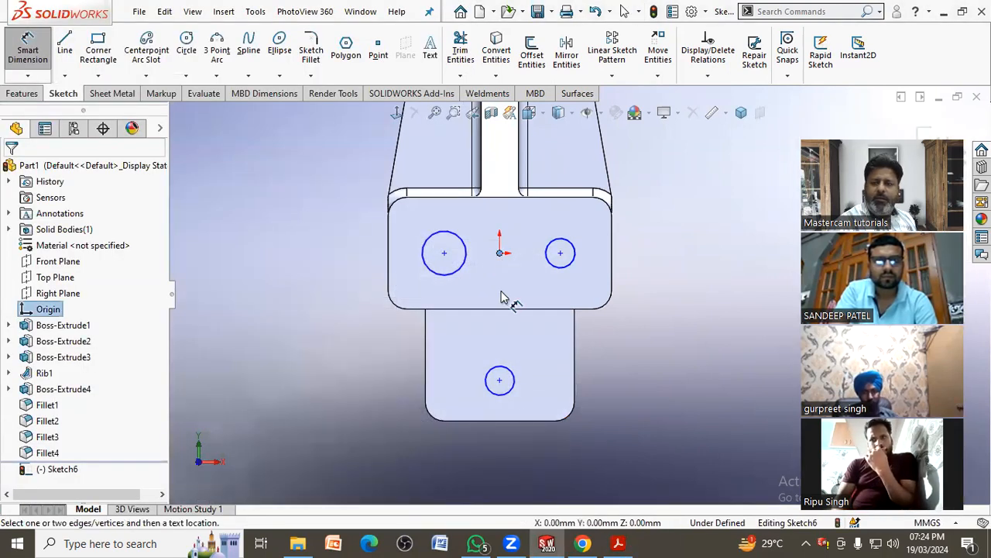
left_click(501, 382)
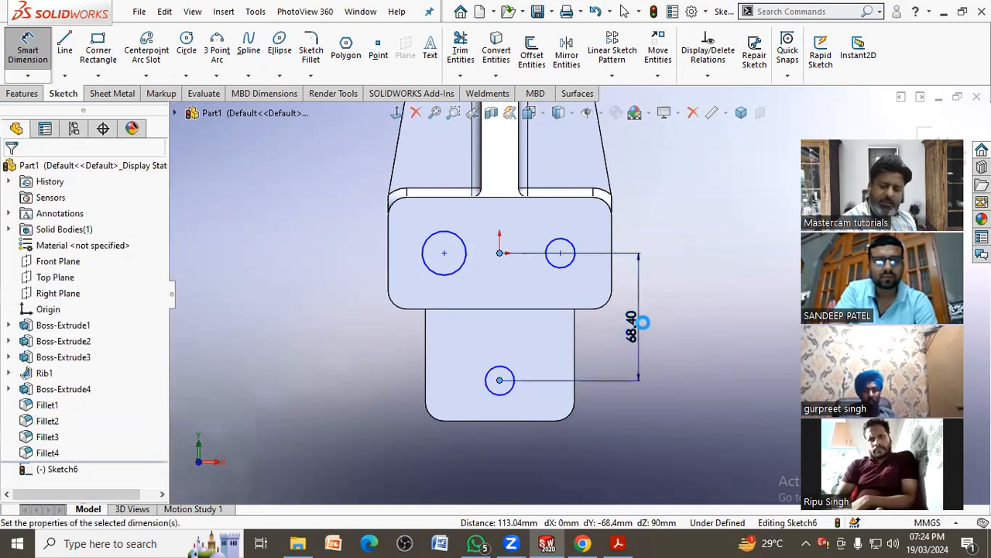
left_click(641, 325)
type("60")
key("Return")
key("Escape")
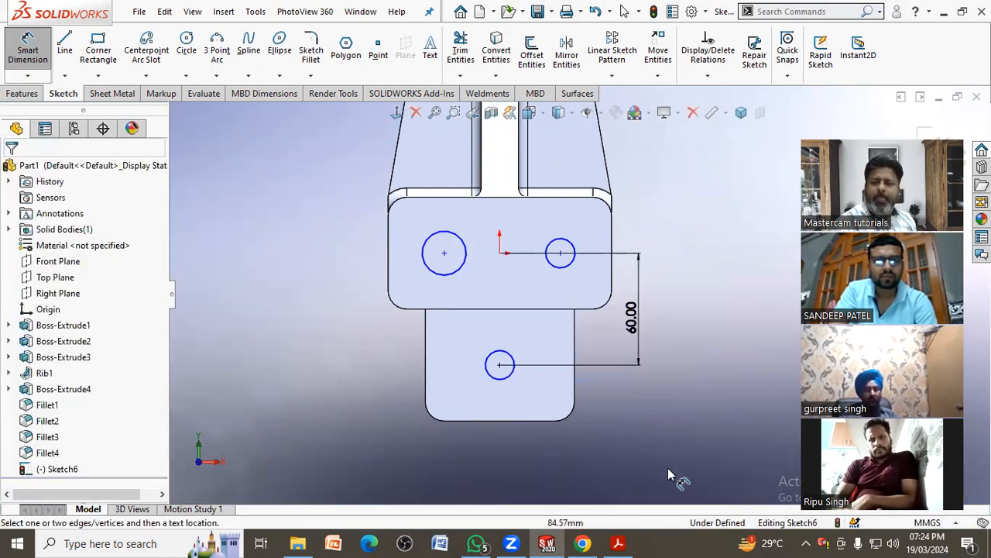
Look up the rear hole size in the PDF drawing and dimension the rear block circle to a 25 mm diameter
left_click(617, 543)
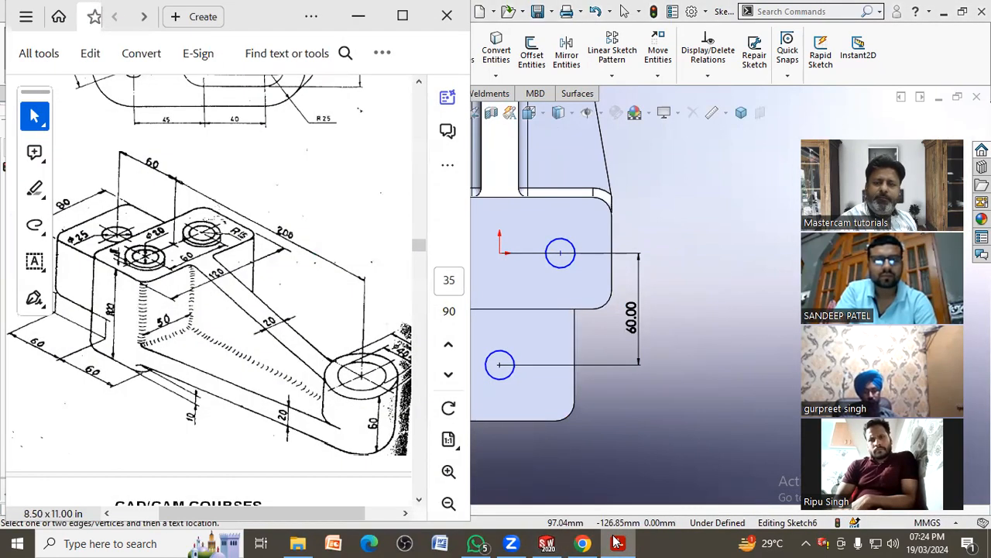
left_click(523, 389)
left_click(514, 382)
left_click(617, 406)
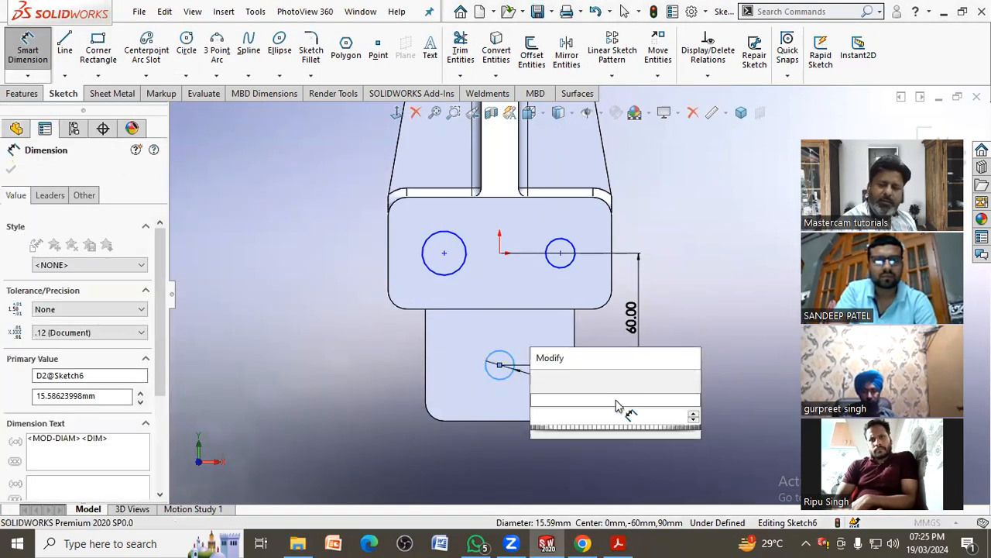
type("25")
key("Return")
left_click(611, 426)
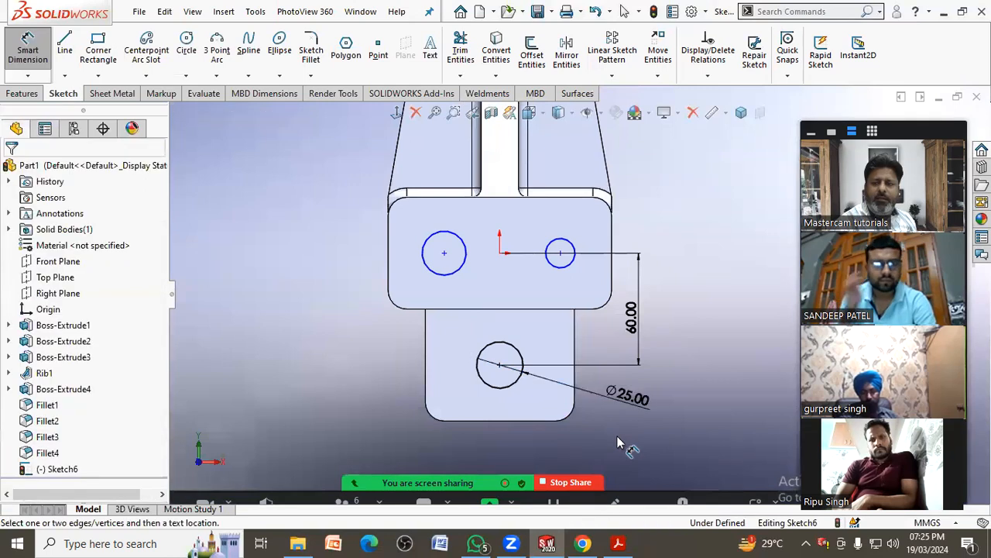
right_click(613, 438)
left_click(625, 454)
Consult the PDF drawing and add an Equal relation between the two circles on the main block
left_click(613, 539)
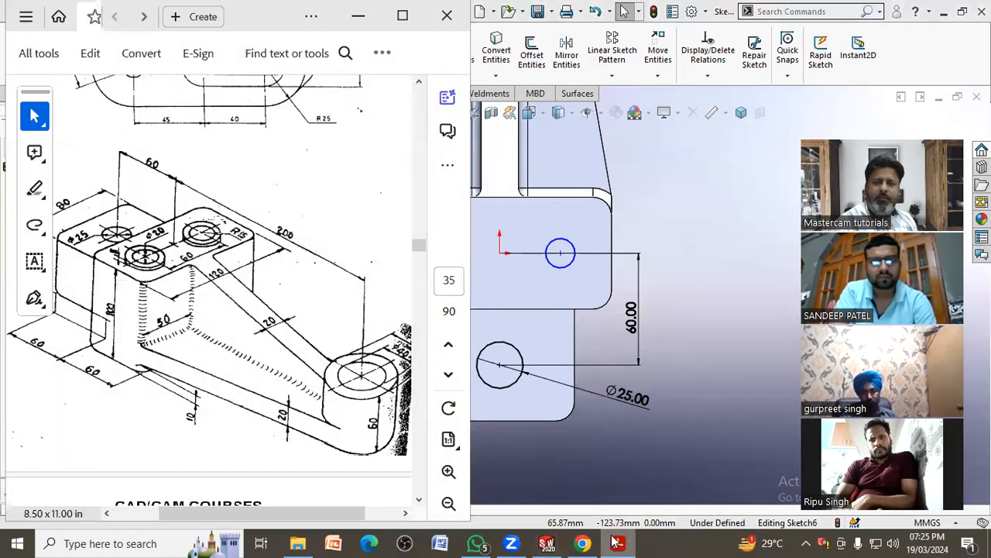
left_click(616, 542)
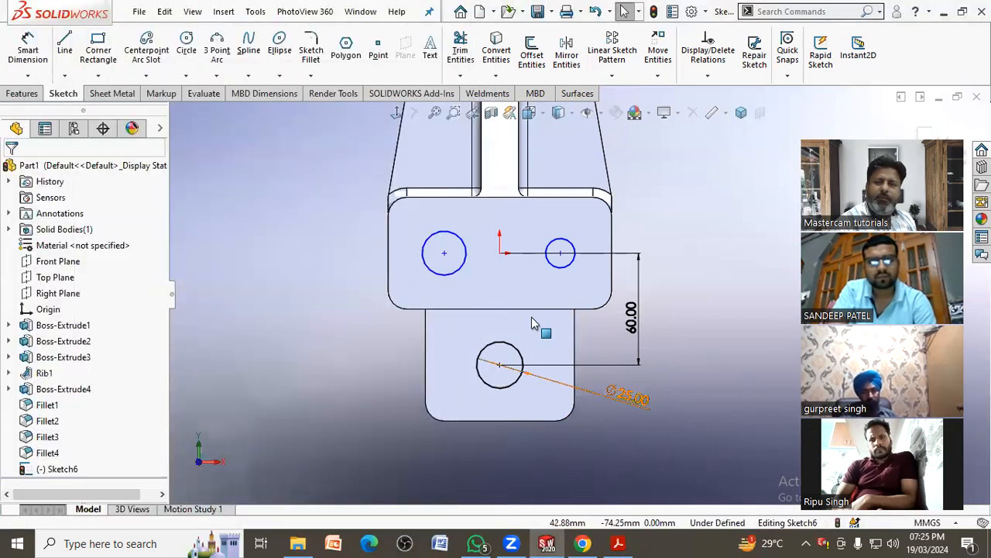
left_click(441, 281)
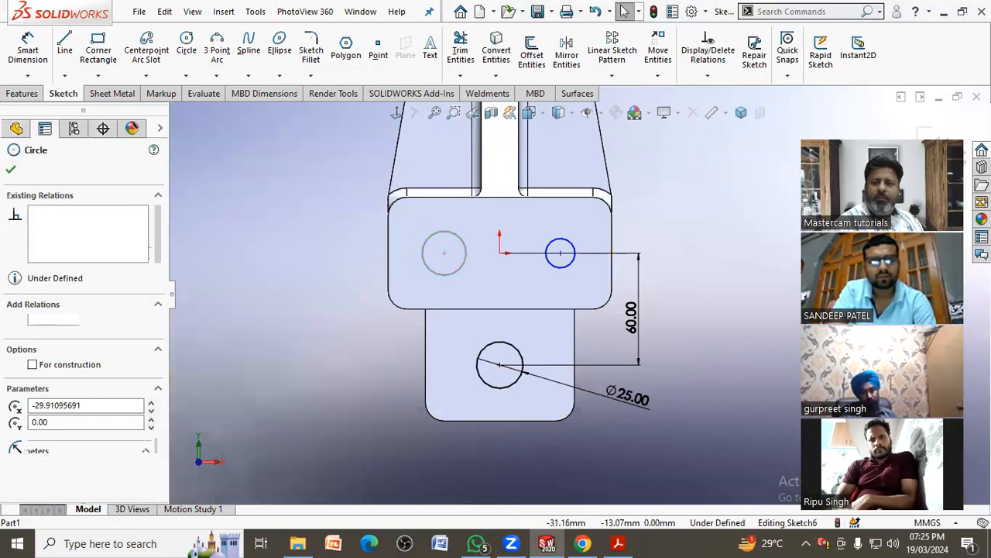
left_click(552, 269, "ctrl")
left_click(552, 269, "ctrl")
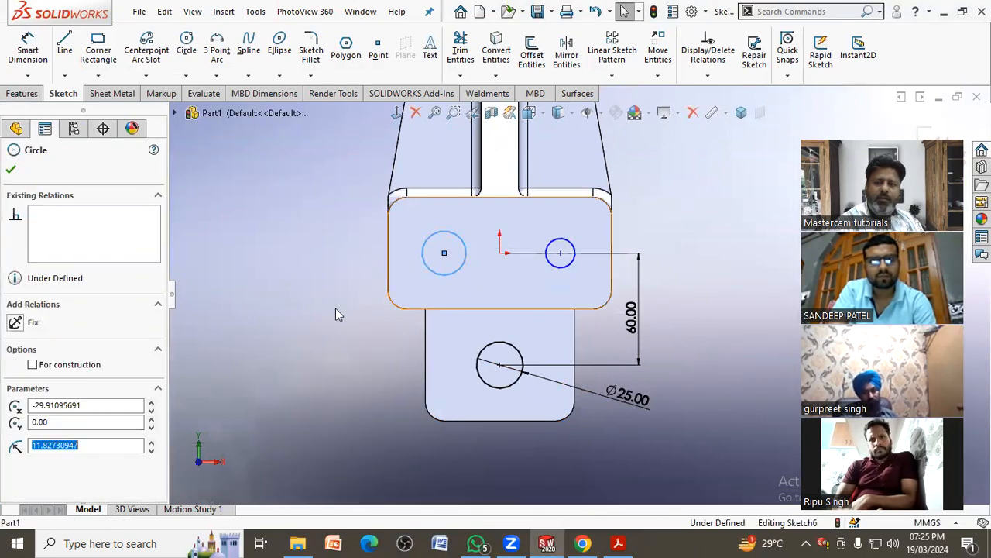
left_click(563, 268, "ctrl")
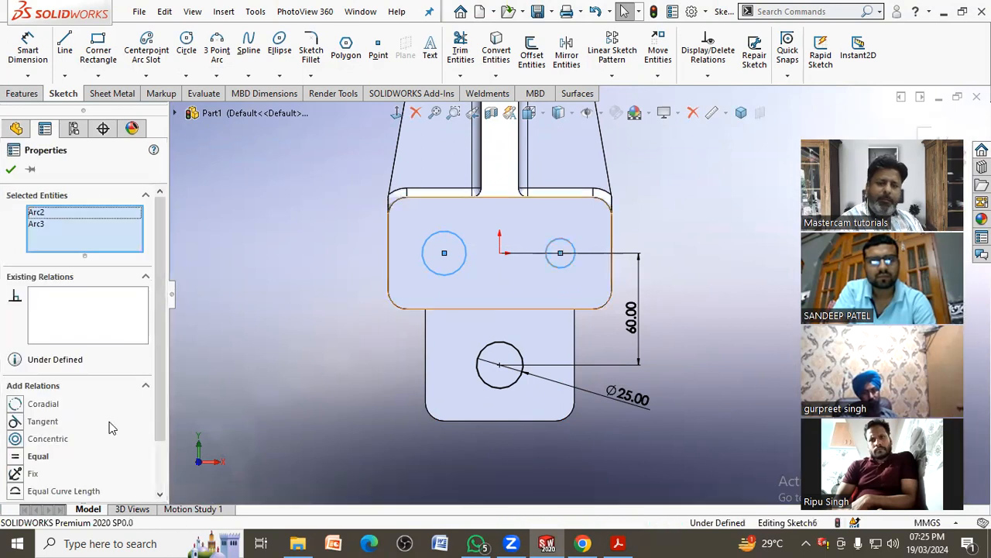
left_click(250, 384)
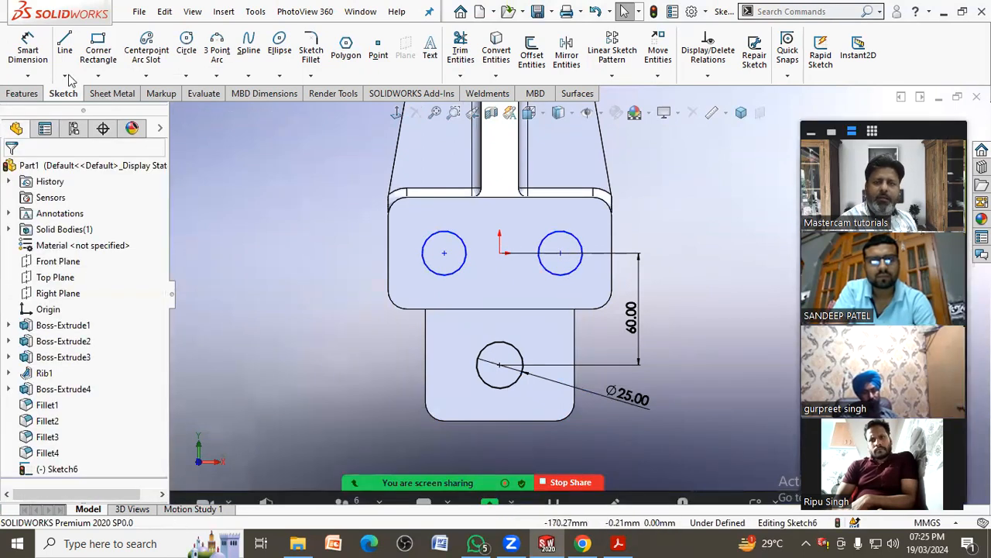
Dimension the centre distance between the main block's two circles as 60 mm, following the PDF drawing
left_click(31, 54)
left_click(443, 253)
left_click(560, 253)
left_click(516, 320)
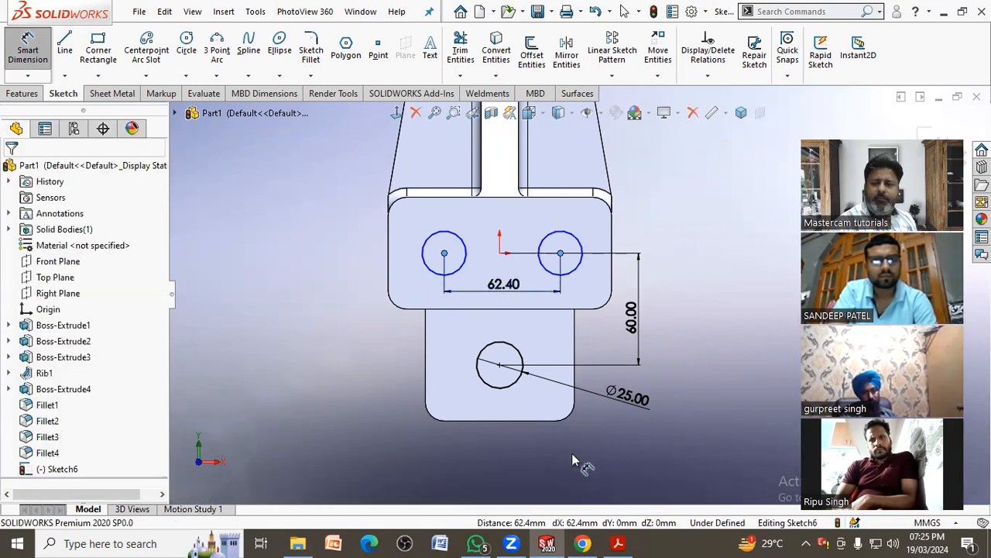
left_click(618, 542)
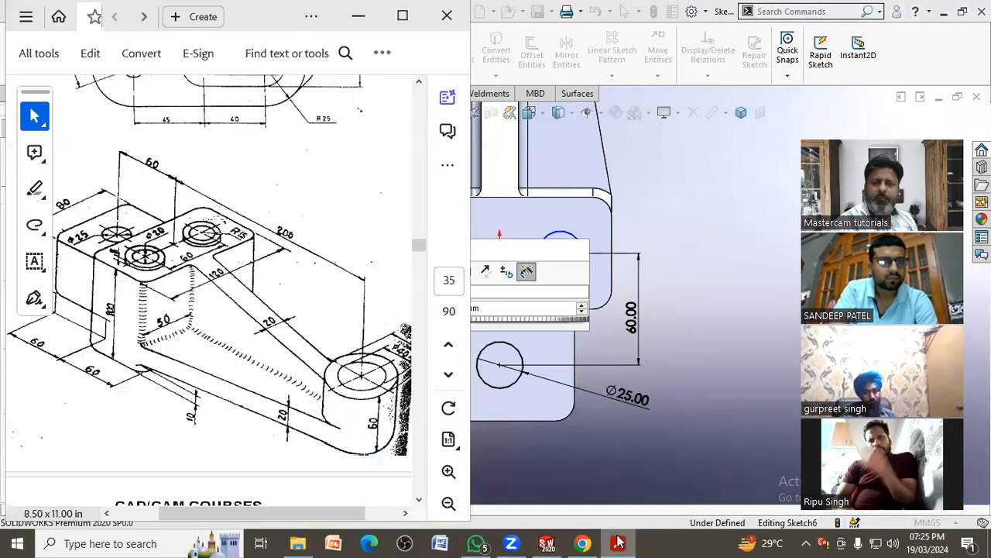
left_click(618, 542)
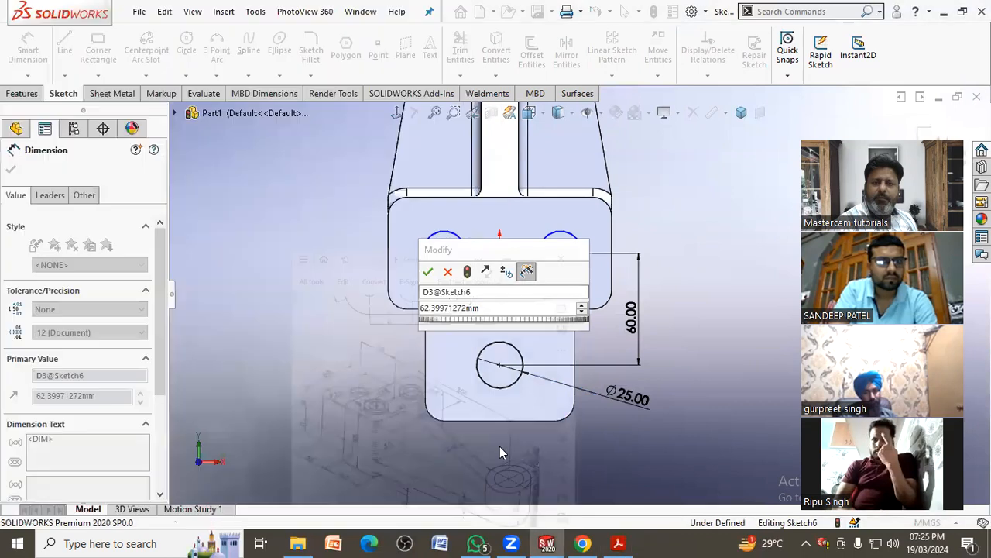
left_click(473, 309)
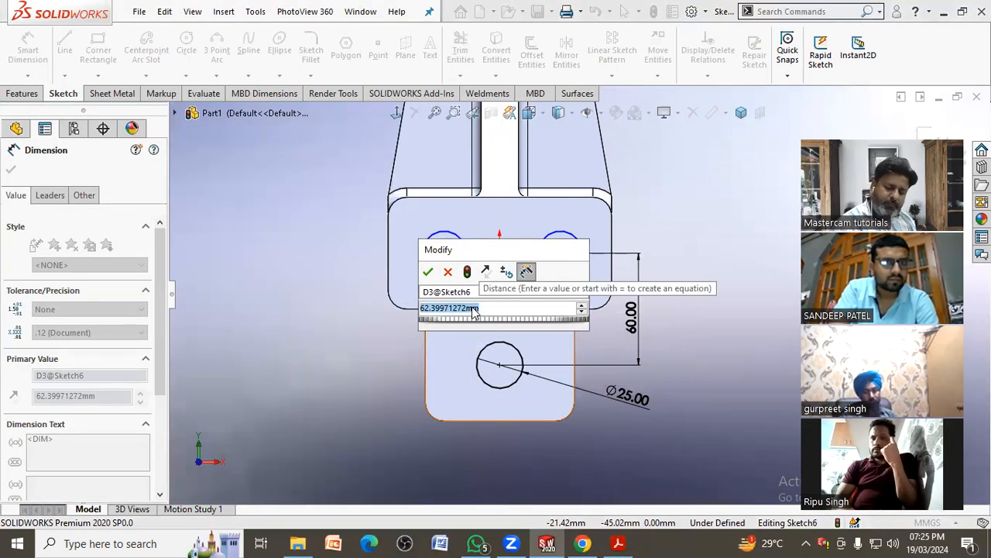
type("60")
key("Return")
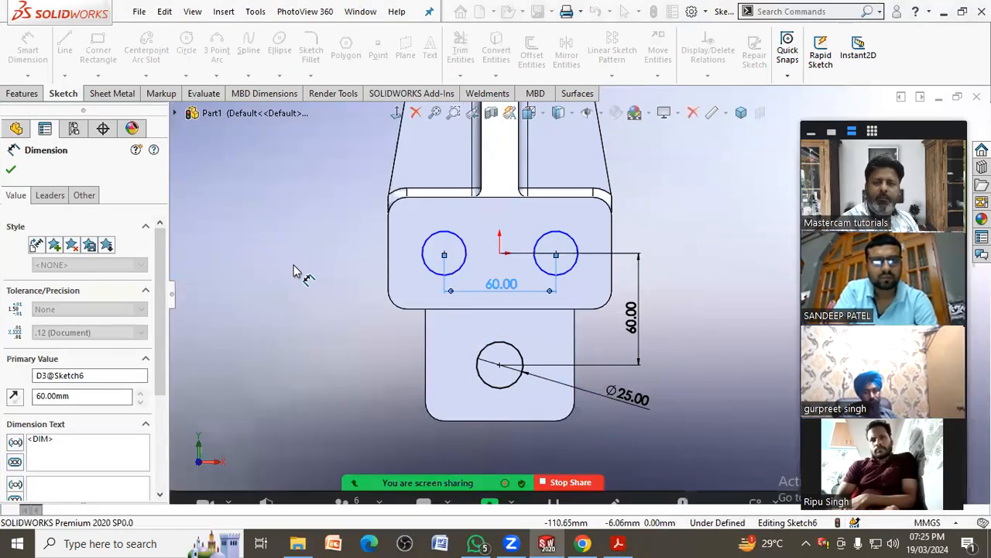
right_click(295, 265)
left_click(486, 284)
Draw a construction centerline between the centres of the main block's two circles
scroll(485, 285, "down", 3)
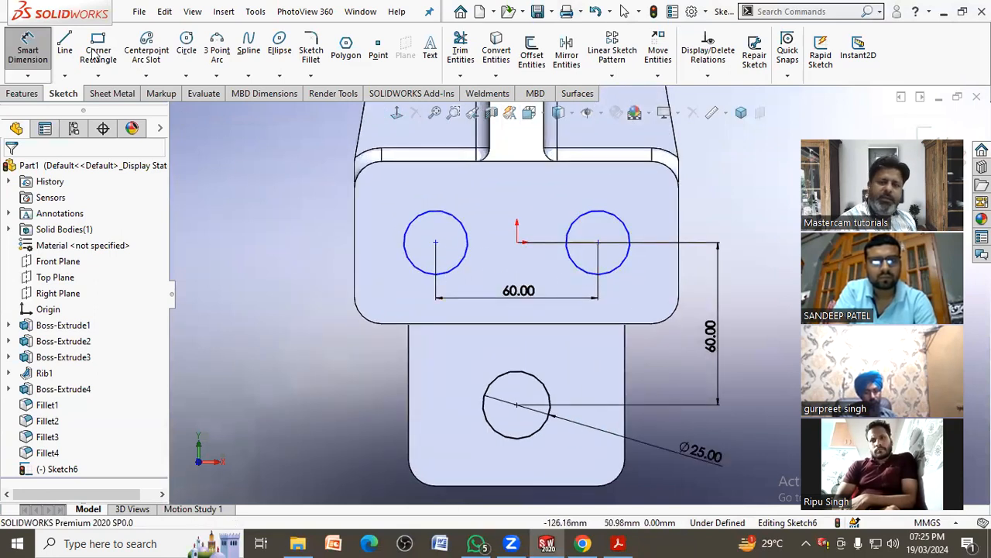
left_click(65, 75)
left_click(84, 109)
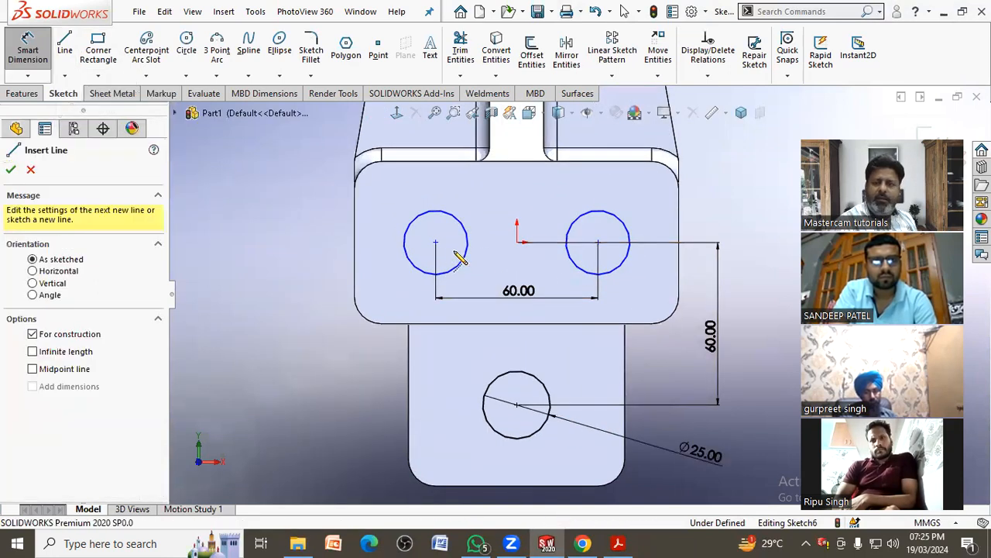
left_click(436, 244)
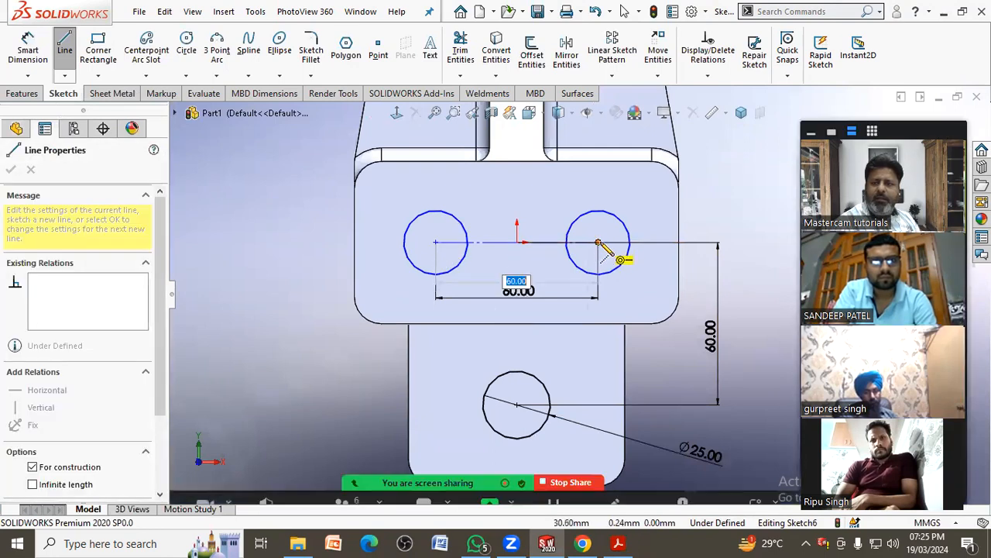
left_click(598, 243)
key("Escape")
Add a Midpoint relation between the construction line and the origin to centre the two circles
left_click(515, 244)
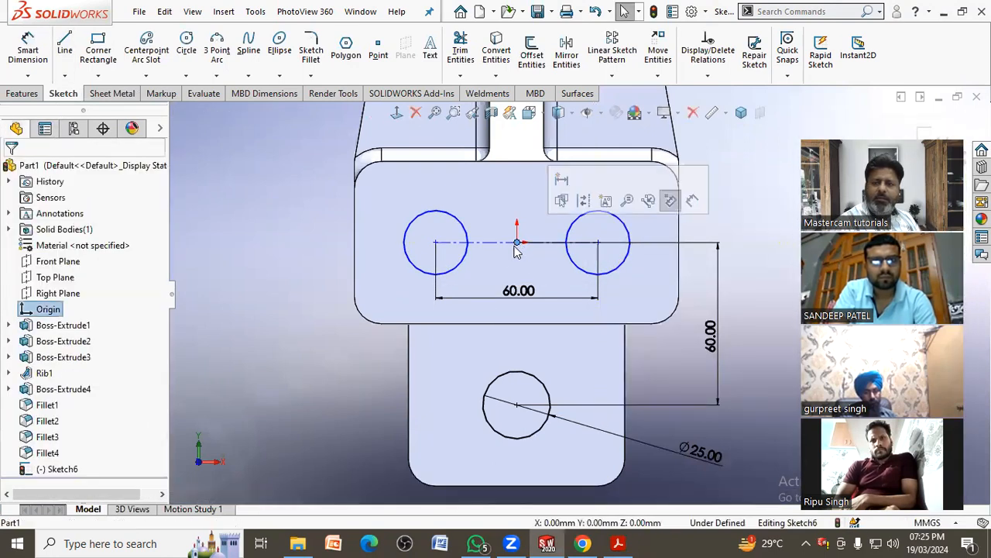
left_click(516, 242, "ctrl")
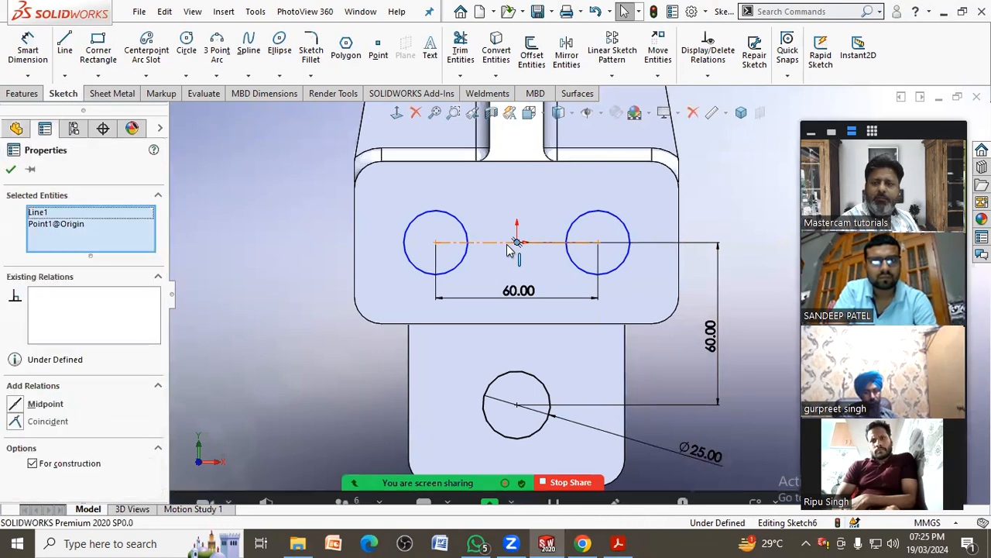
left_click(17, 404)
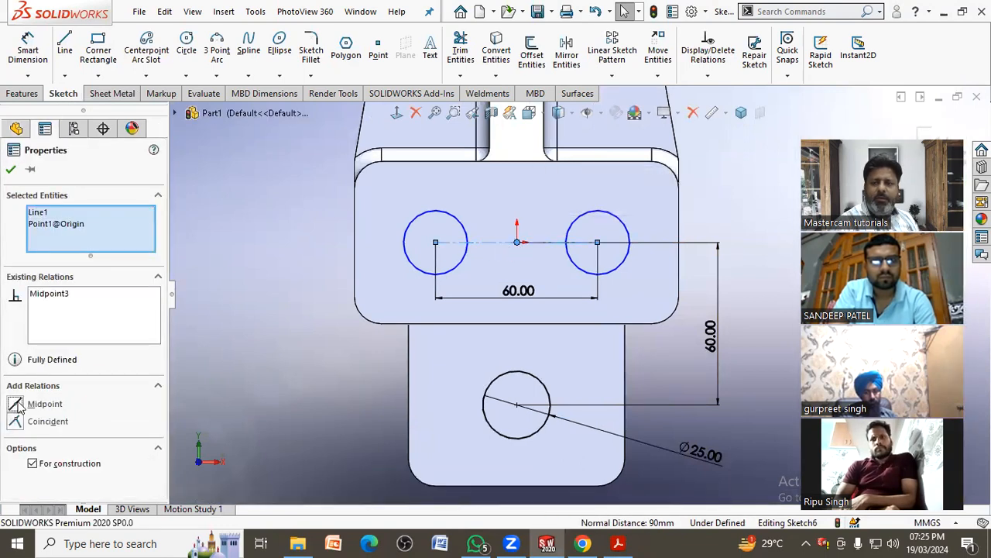
left_click(213, 334)
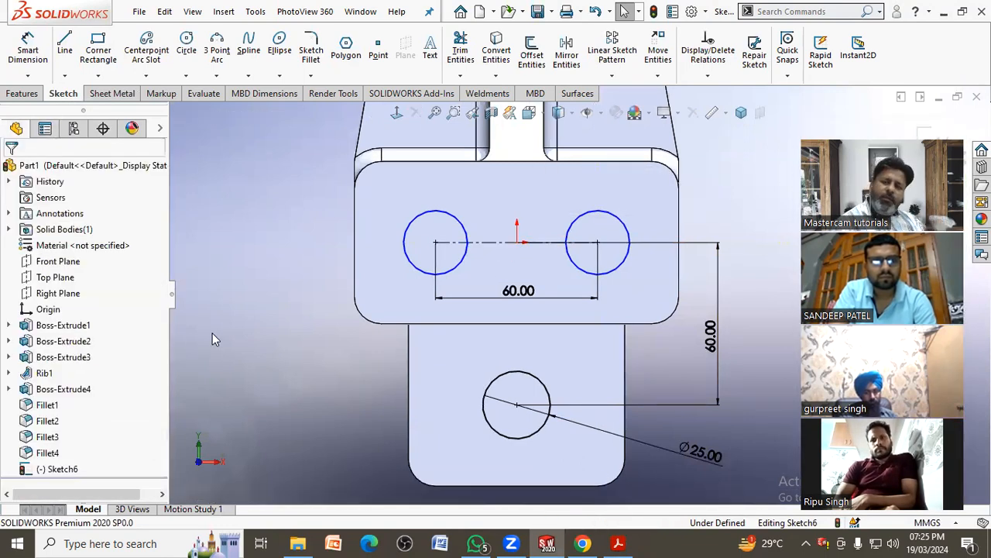
Check the hole size in the PDF drawing and dimension the main block's equal circles to a 20 mm diameter
left_click(623, 542)
left_click(623, 542)
left_click(623, 542)
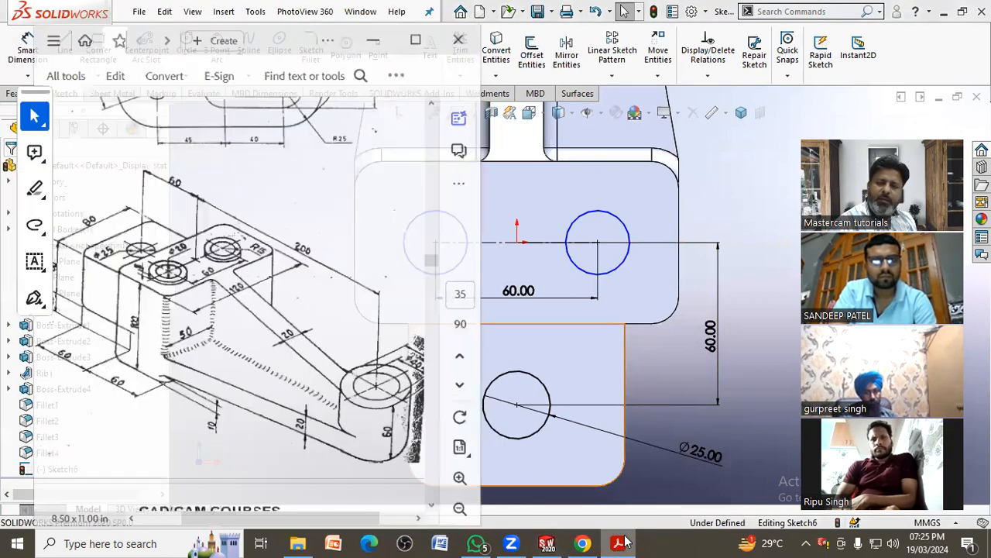
left_click(624, 542)
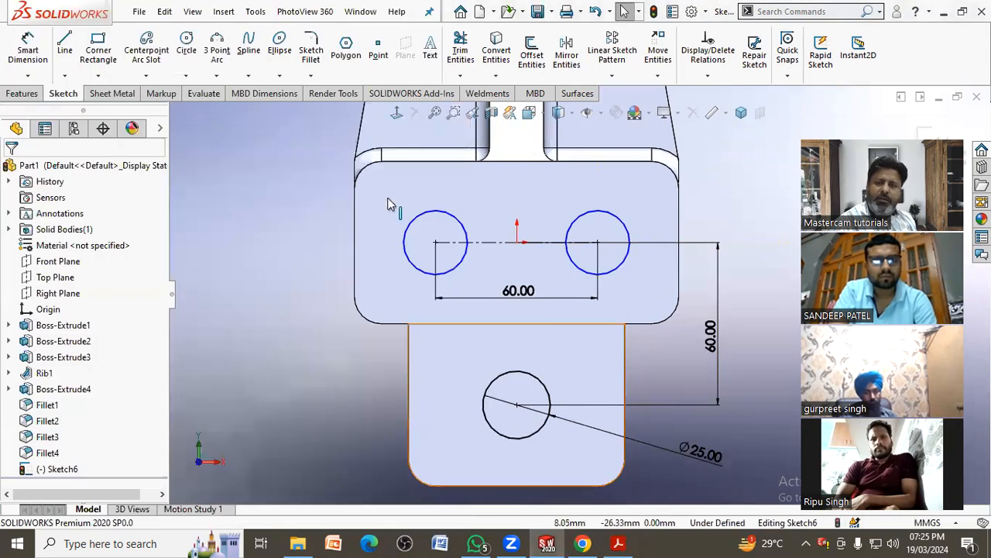
left_click(28, 48)
left_click(409, 261)
left_click(364, 286)
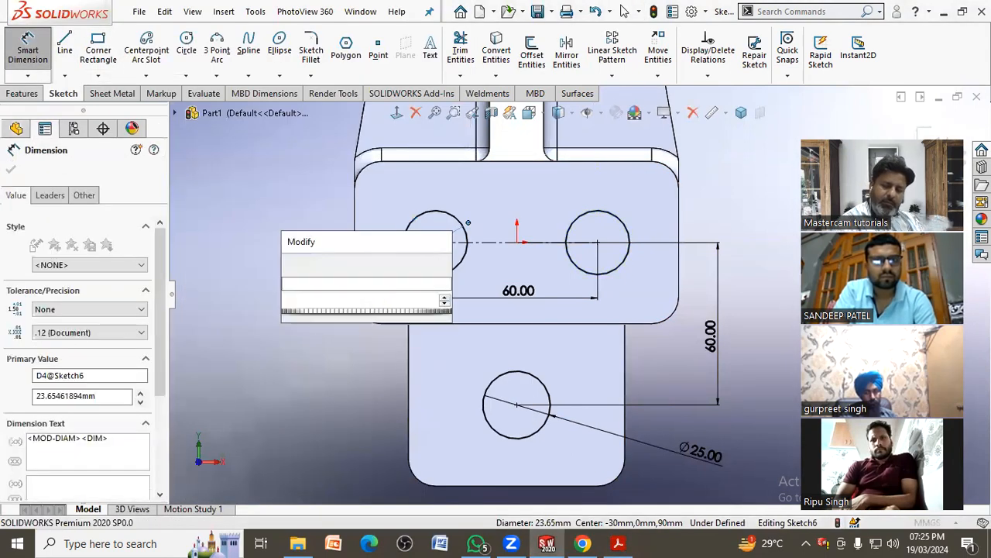
type("20")
key("Return")
right_click(306, 288)
left_click(313, 324)
Check the PDF drawing and dimension the circle on the arm's end boss to a 40 mm diameter
scroll(535, 263, "up", 8)
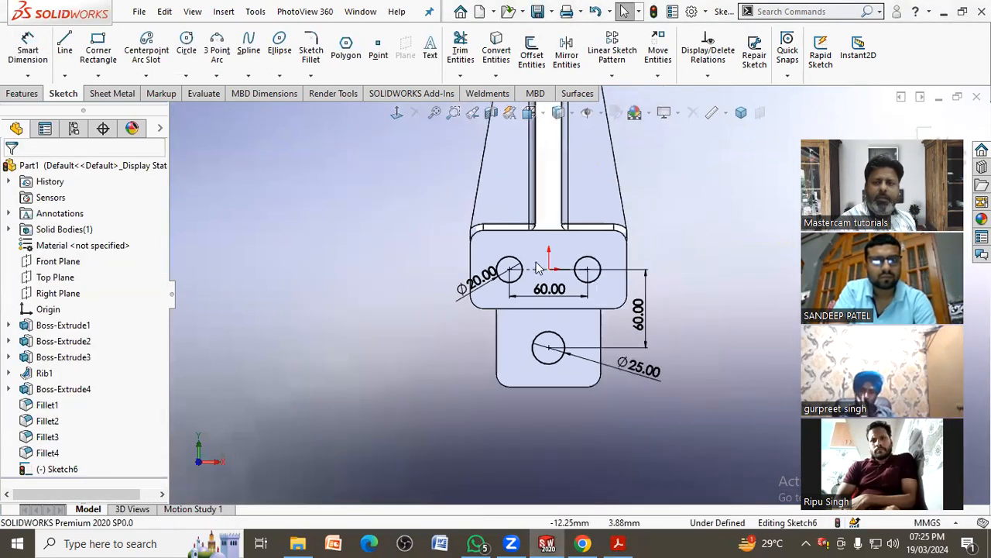
scroll(604, 155, "down", 3)
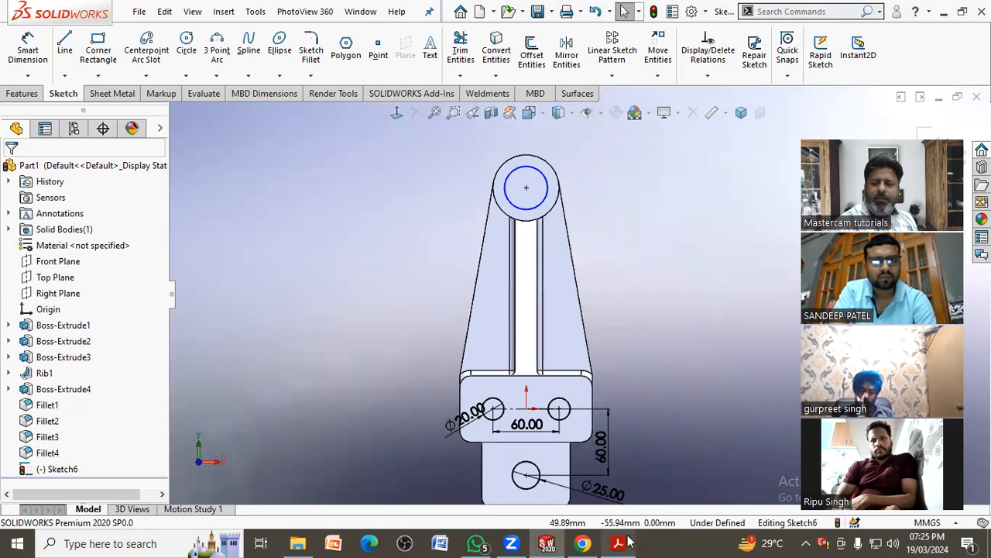
left_click(628, 542)
left_click(627, 542)
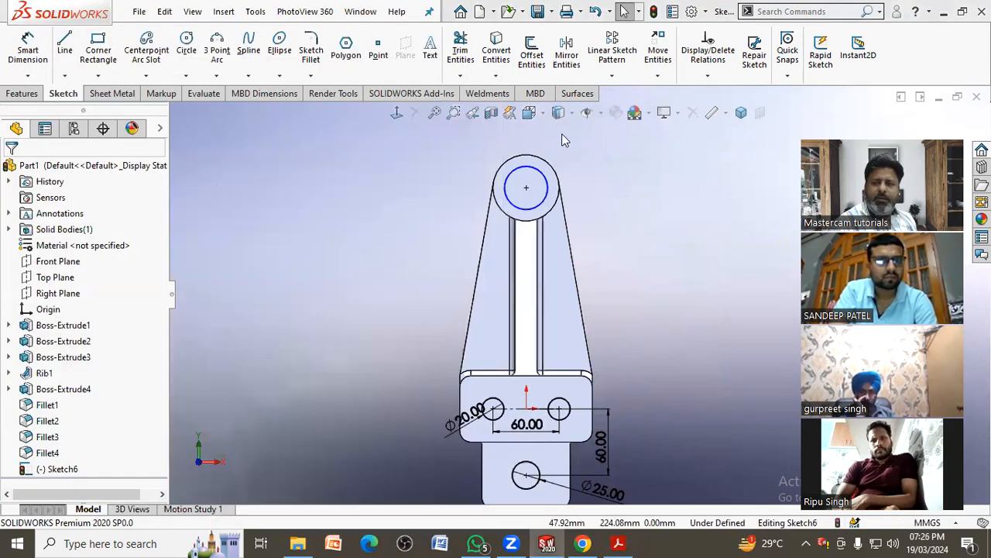
left_click(542, 174)
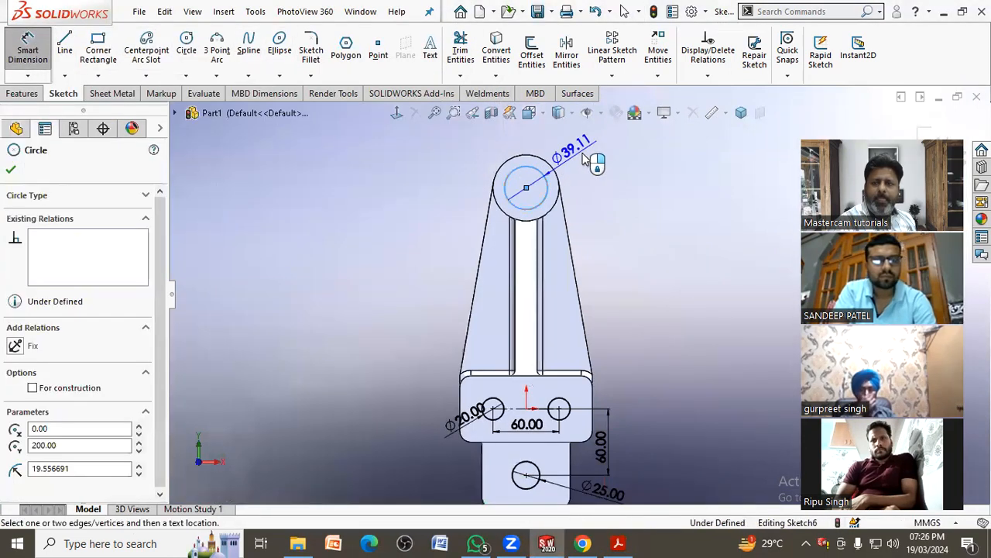
left_click(590, 145)
type("40")
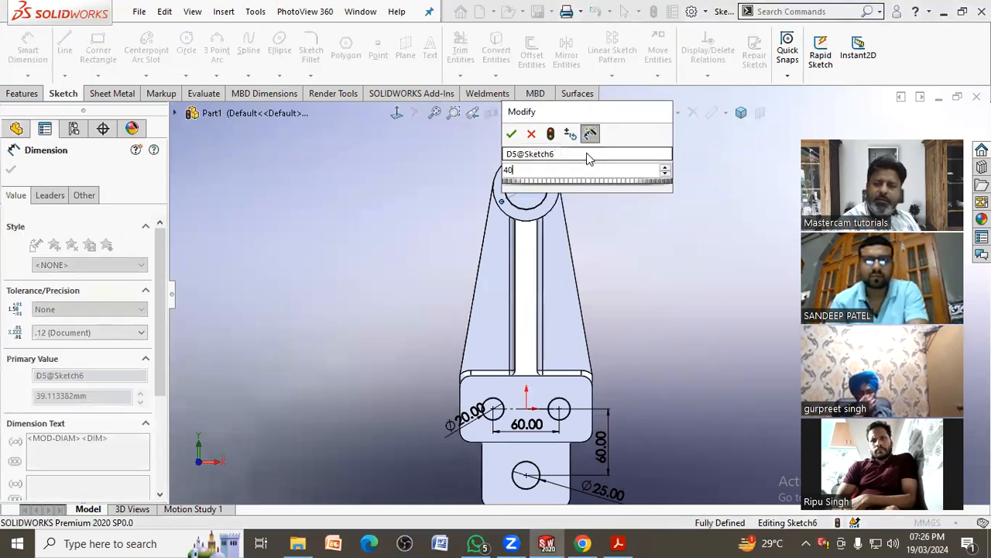
key("Return")
right_click(398, 203)
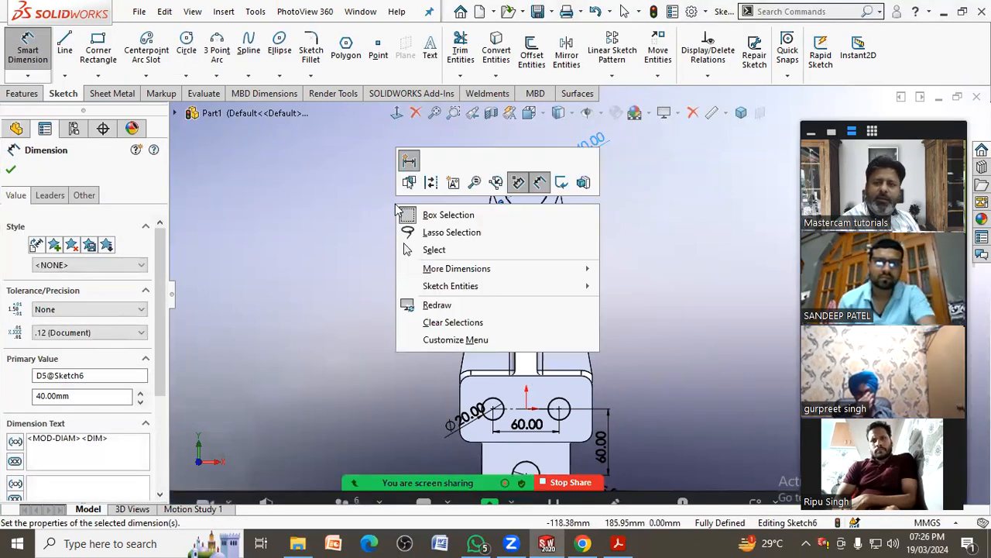
Cut the sketched circles Through All to make the holes in both blocks and the arm's end boss
left_click(420, 258)
middle_click_drag(389, 303, 316, 233)
scroll(583, 322, "down", 2)
scroll(584, 323, "up", 2)
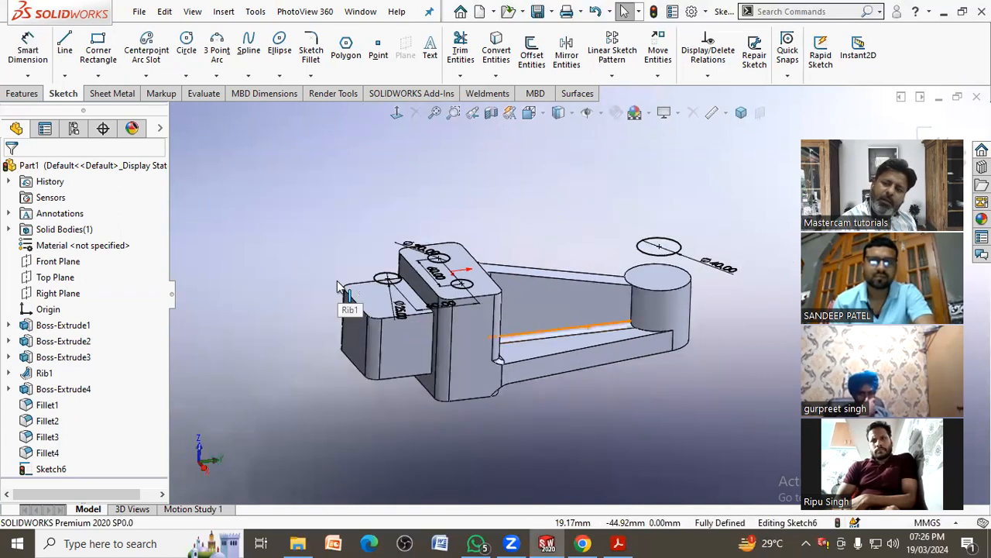
scroll(594, 244, "down", 1)
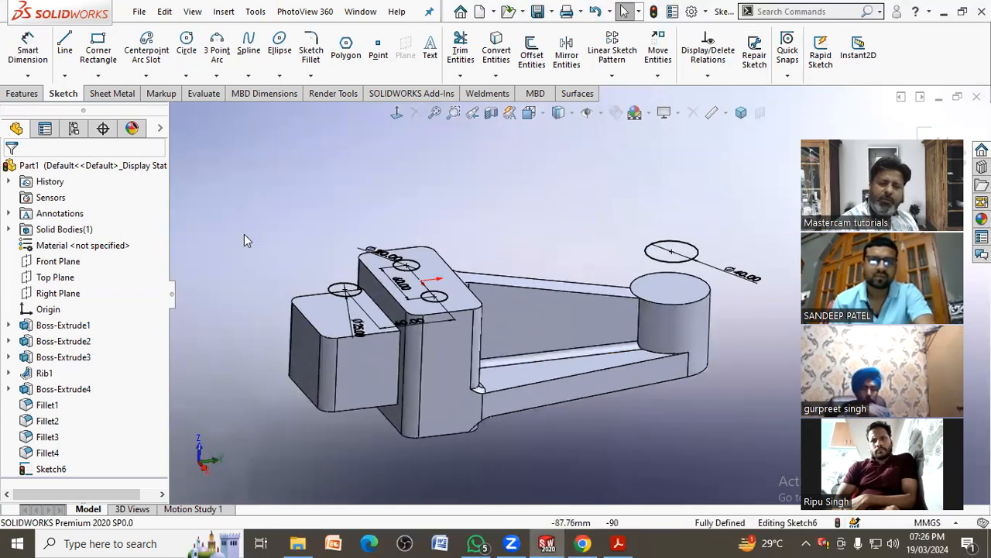
left_click(21, 93)
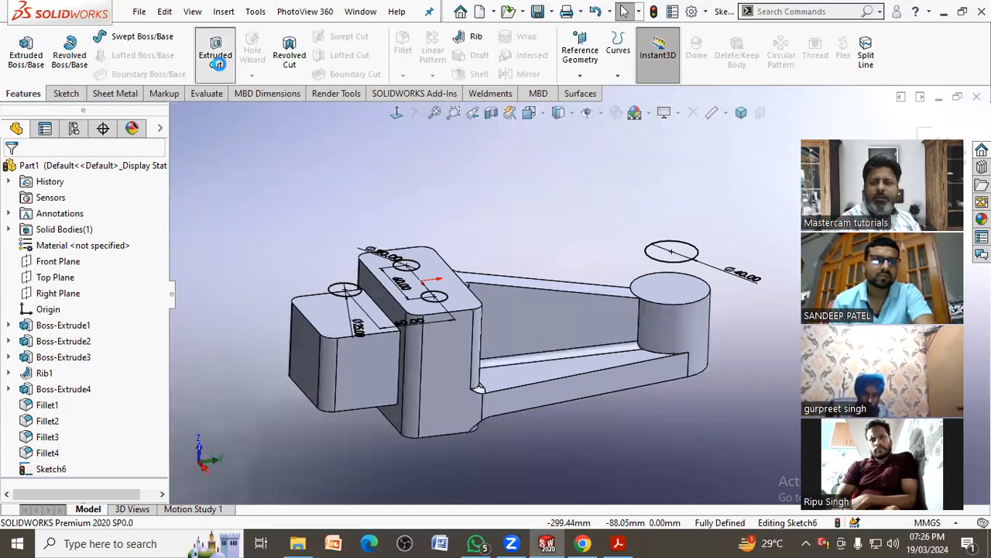
left_click(217, 65)
left_click(113, 257)
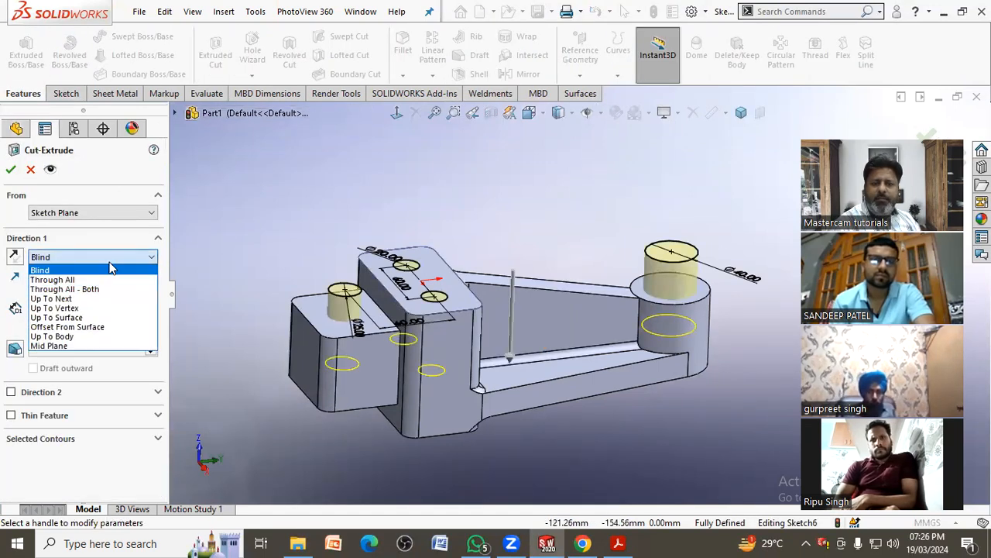
left_click(111, 280)
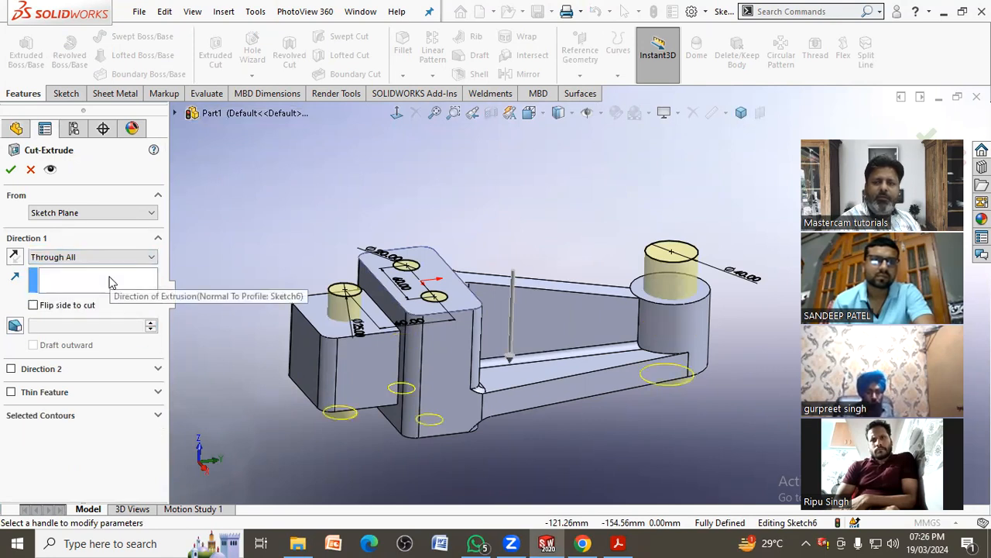
left_click(11, 169)
middle_click_drag(227, 252, 252, 272)
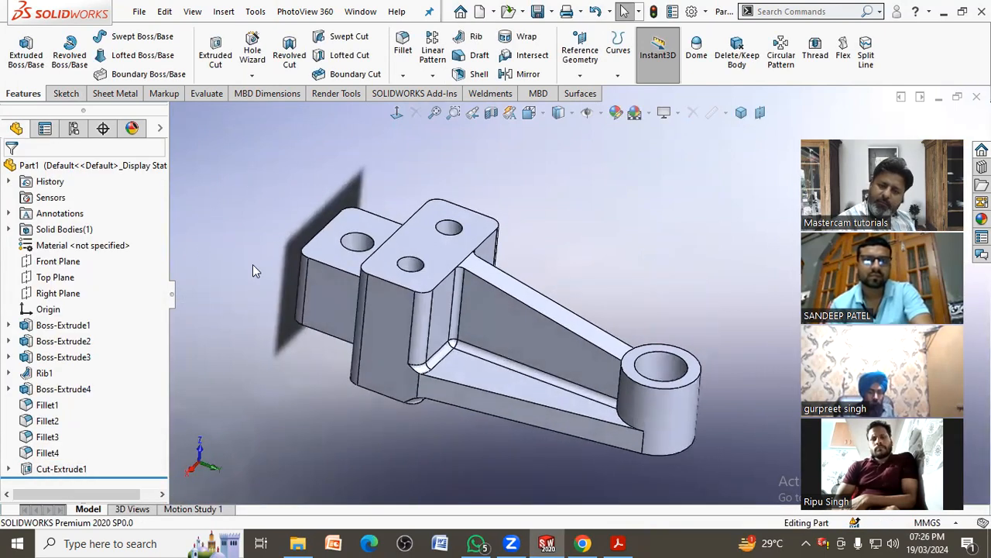
Check the PDF drawing, start a sketch on the main block's top face, and draw a 30 mm diameter circle concentric with the rear hole
left_click(620, 543)
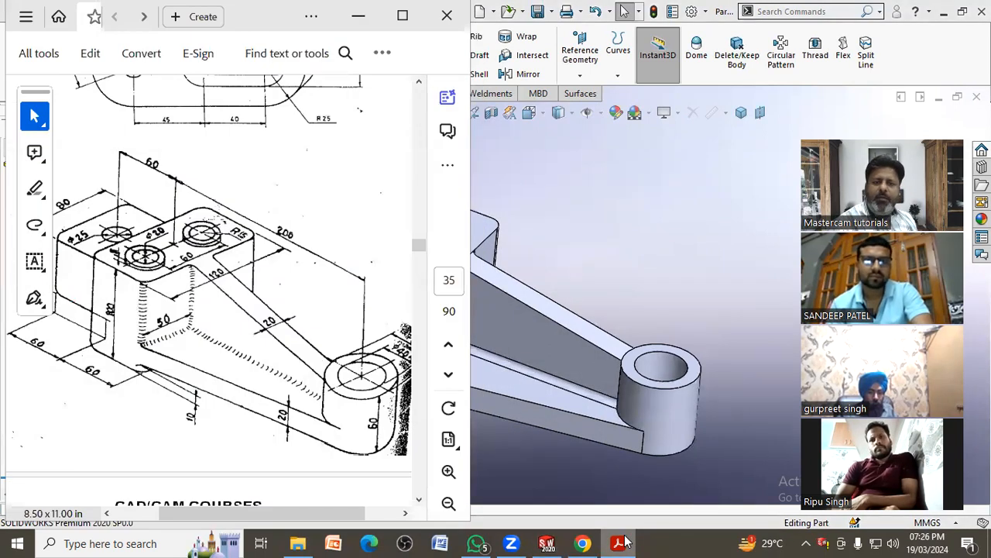
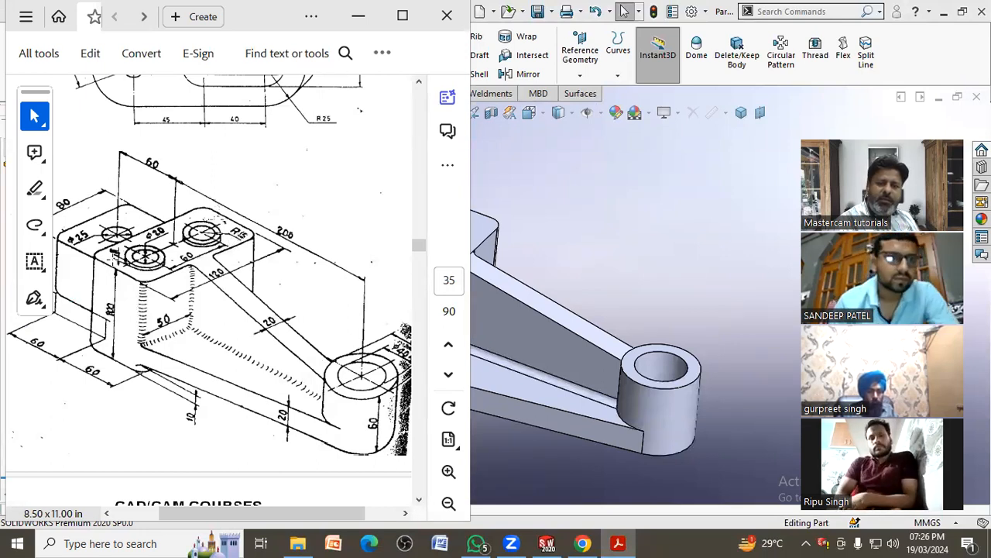
left_click(539, 199)
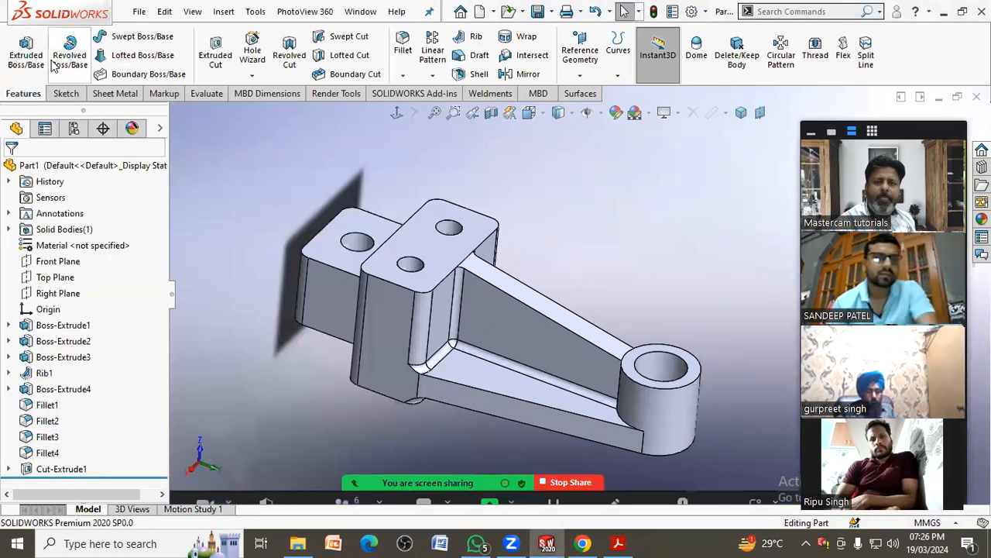
left_click(26, 50)
left_click(410, 242)
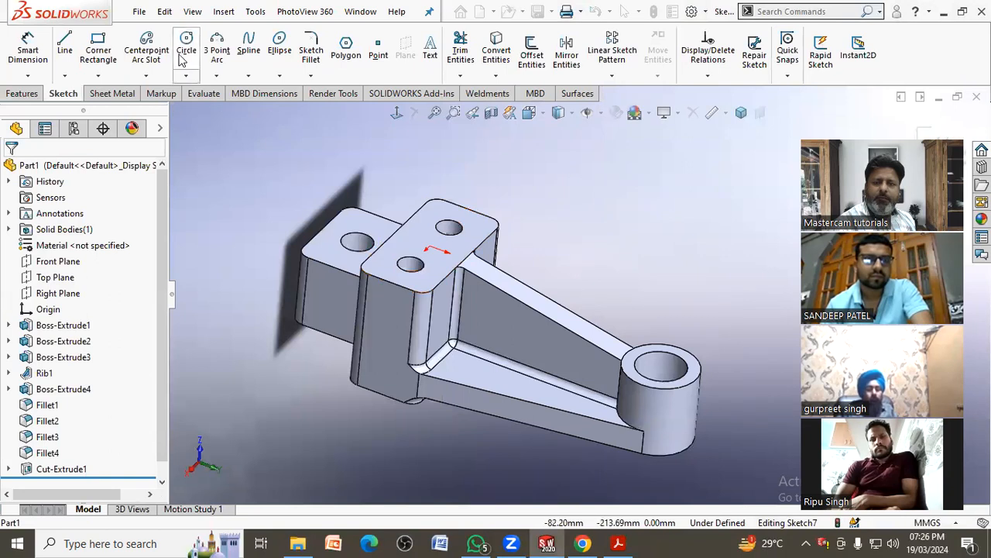
left_click(186, 44)
left_click(450, 227)
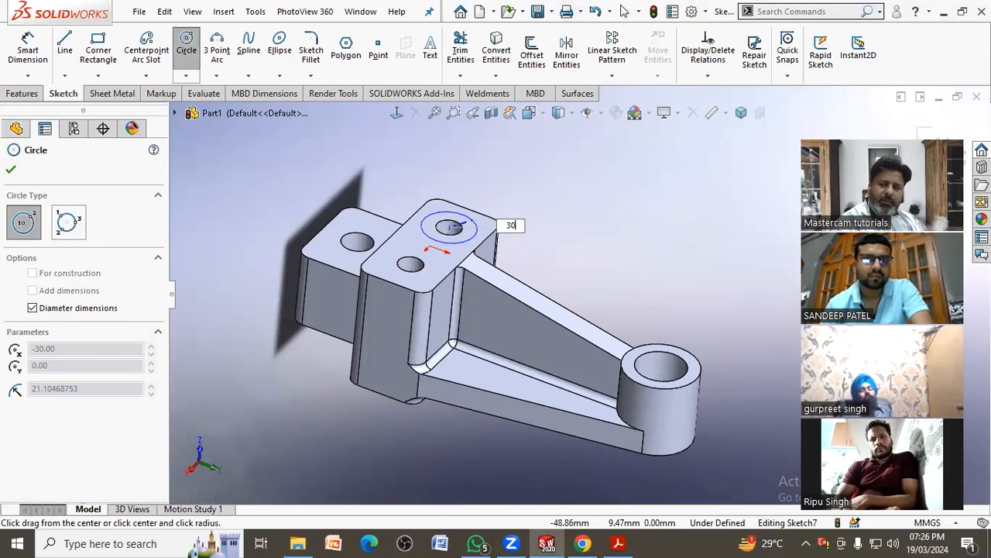
type("30")
key("Return")
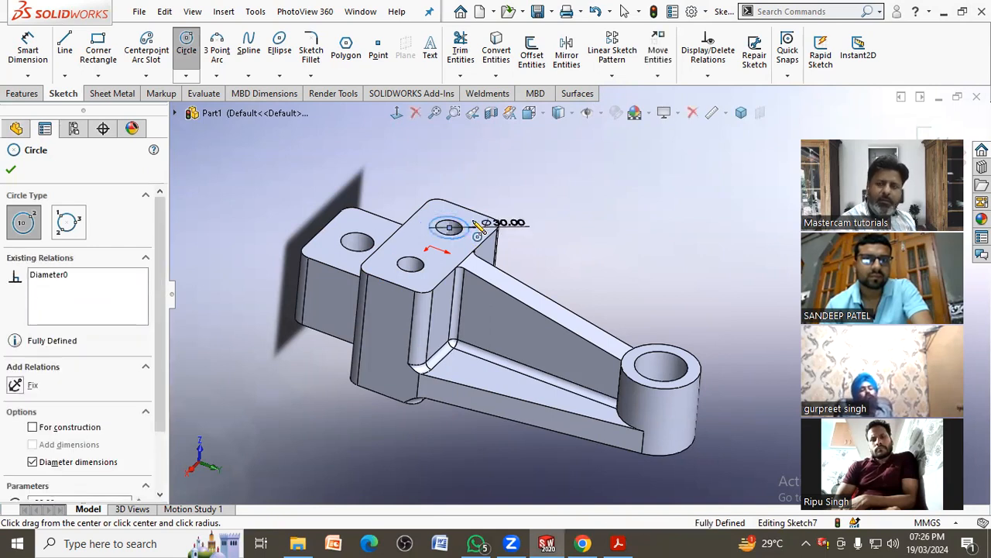
Draw a circle concentric with the main block's other hole and make it equal to the 30 mm circle
left_click(411, 264)
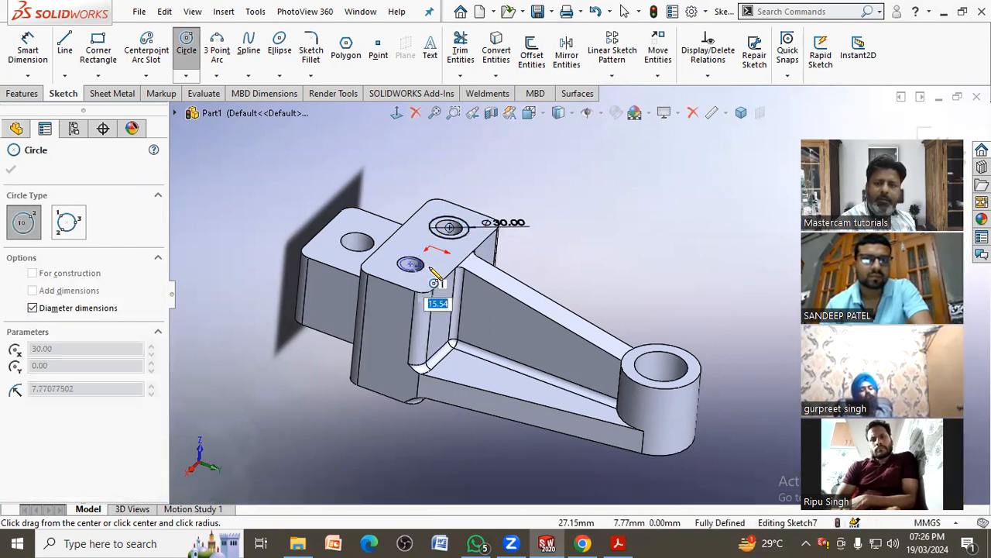
left_click(433, 270)
right_click(433, 268)
left_click(445, 280)
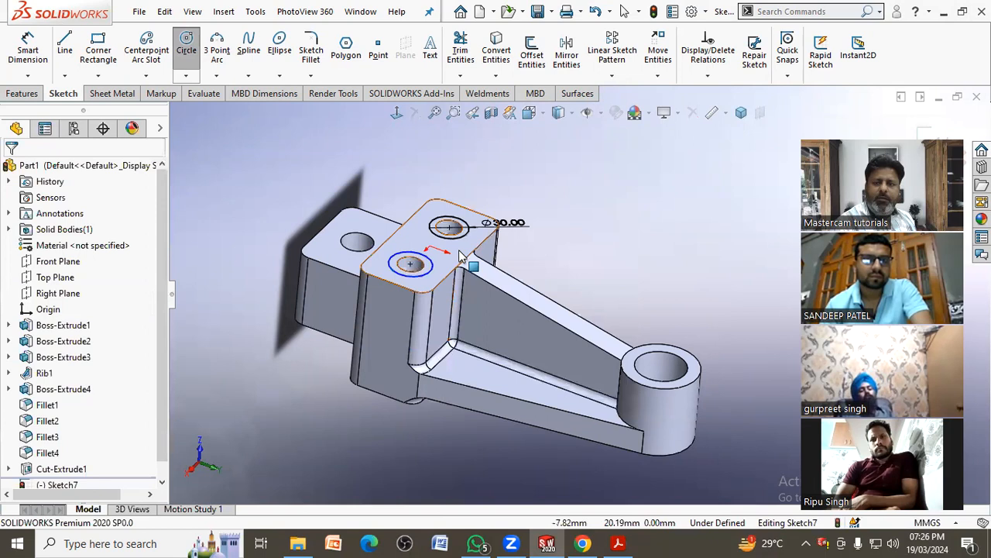
left_click(430, 269)
left_click(431, 268, "ctrl")
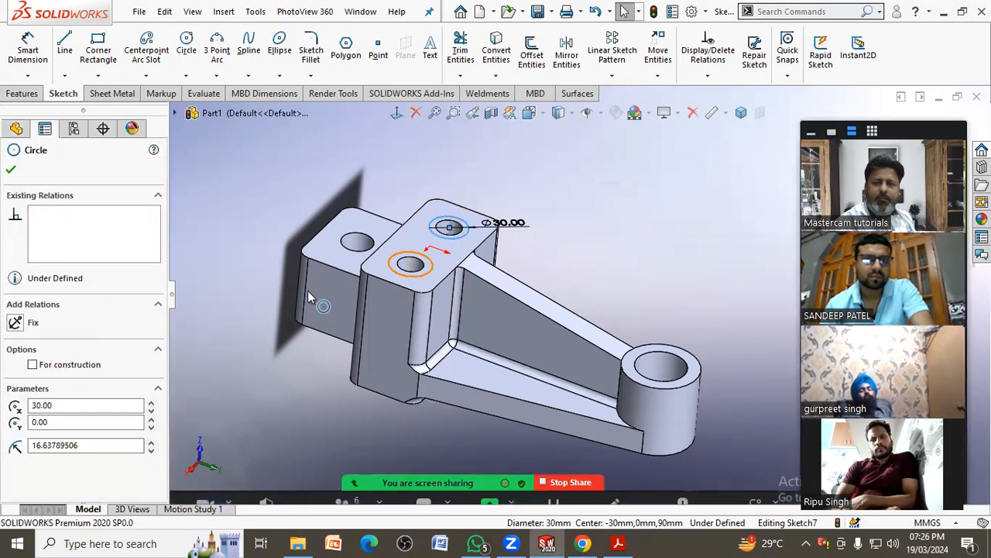
left_click(21, 459)
left_click(305, 379)
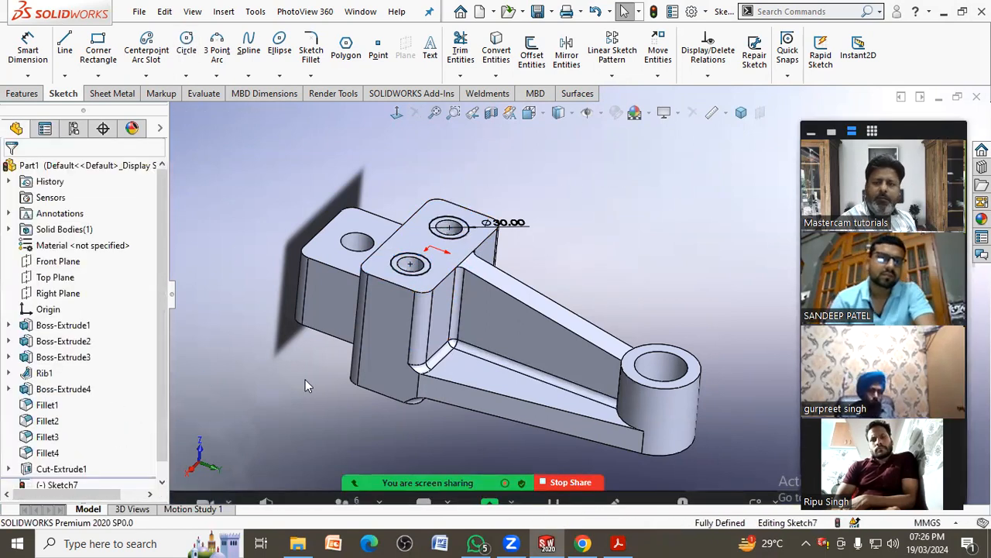
Start a boss extrude from the sketch, choosing only the ring regions around the main block's two holes as contours
scroll(445, 243, "down", 2)
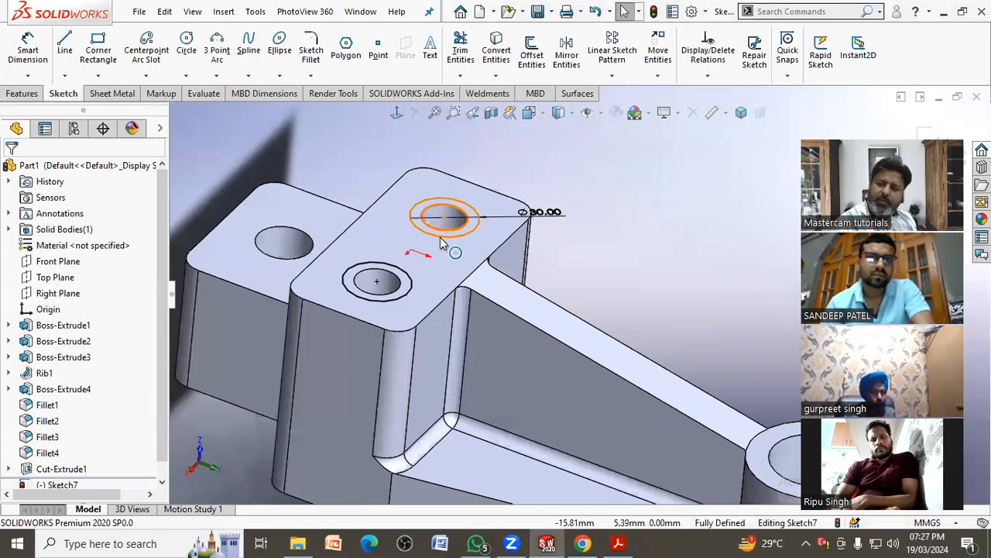
middle_click_drag(511, 247, 539, 250)
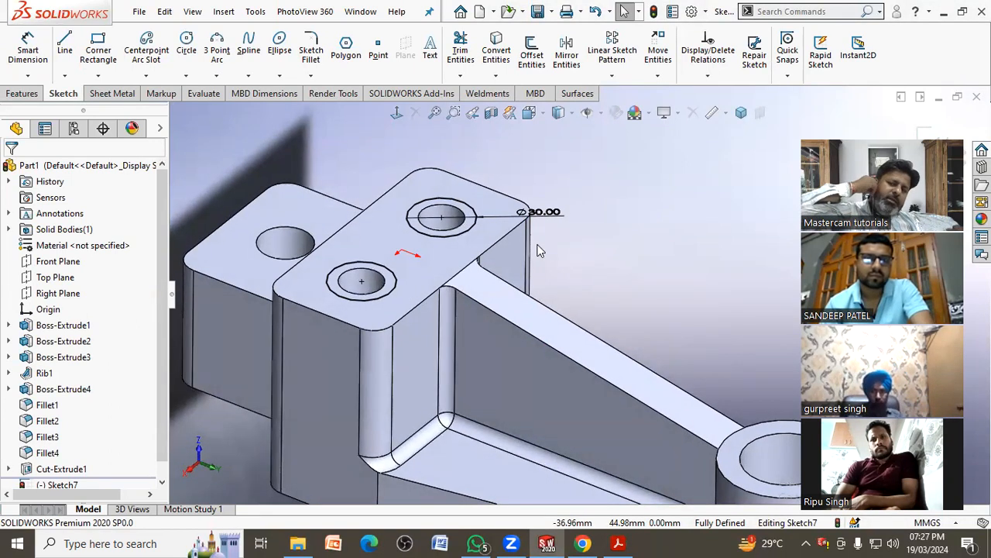
left_click(20, 93)
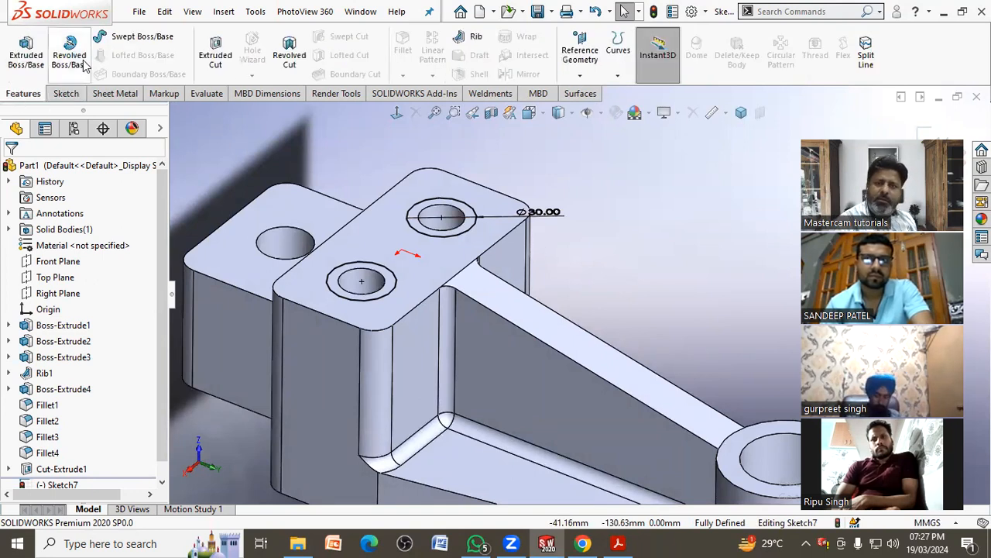
left_click(32, 70)
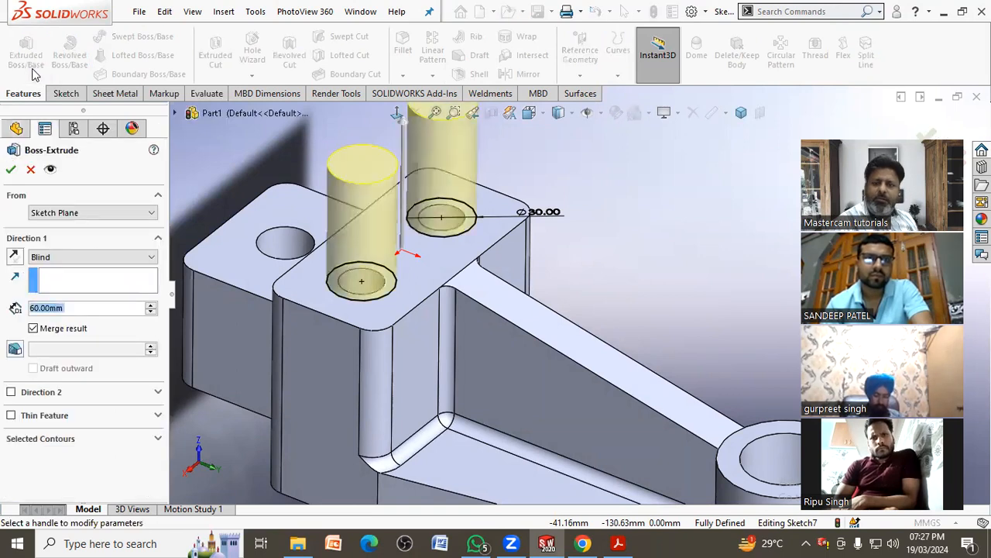
left_click(155, 439)
scroll(395, 306, "down", 3)
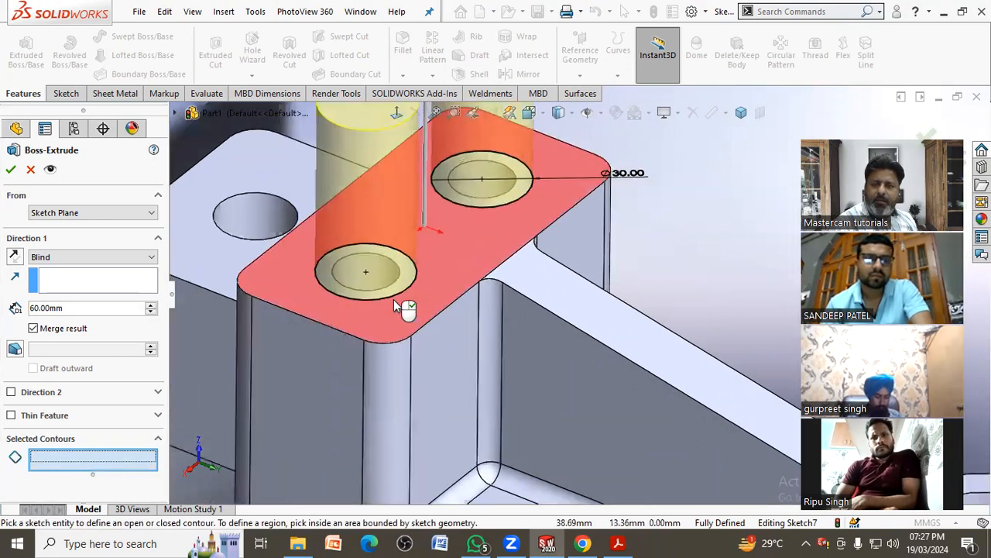
scroll(438, 272, "down", 2)
left_click(448, 261)
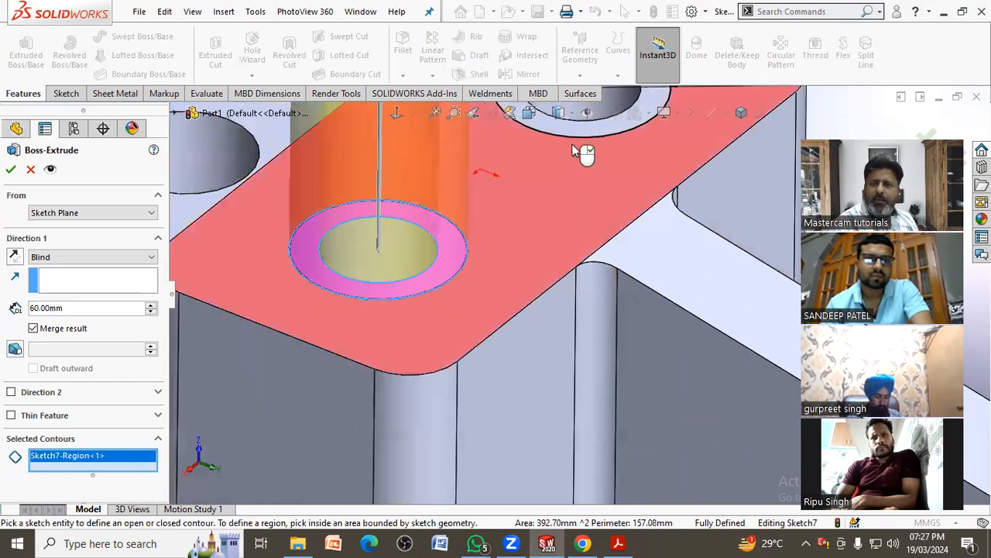
scroll(577, 147, "up", 2)
left_click(608, 134)
scroll(498, 239, "up", 4)
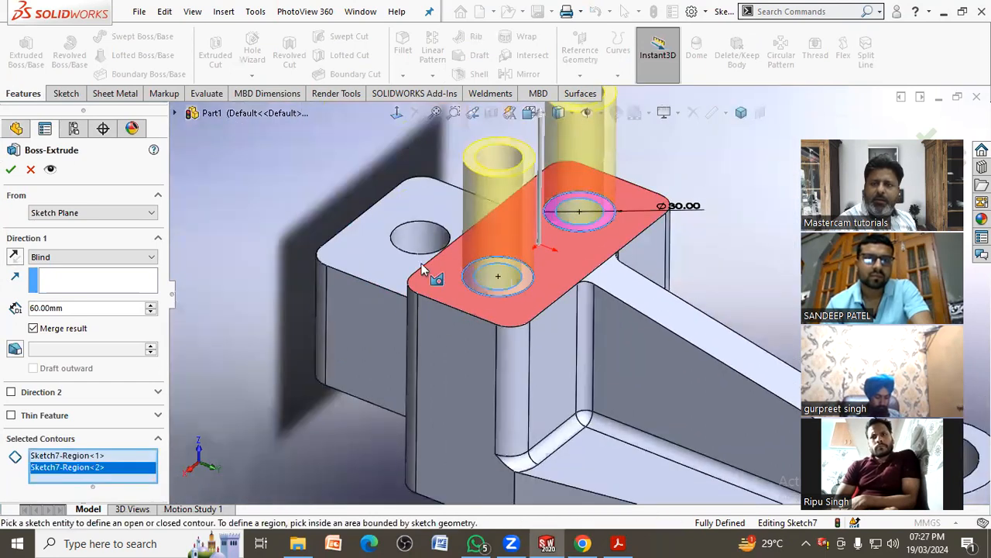
Set the rings' extrusion depth to 1 mm and finish the boss extrude
scroll(422, 268, "up", 1)
left_click_drag(63, 308, 1, 309)
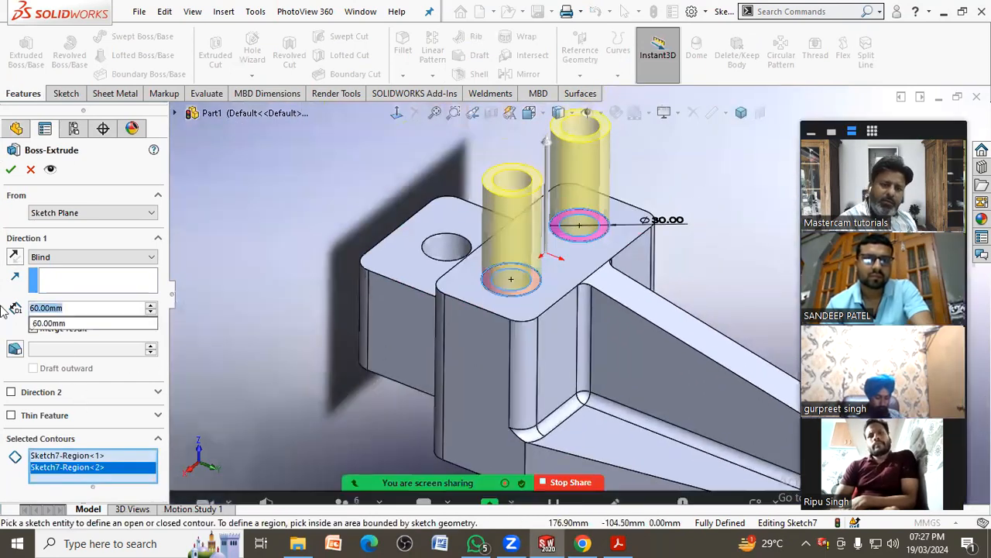
type("1")
key("Return")
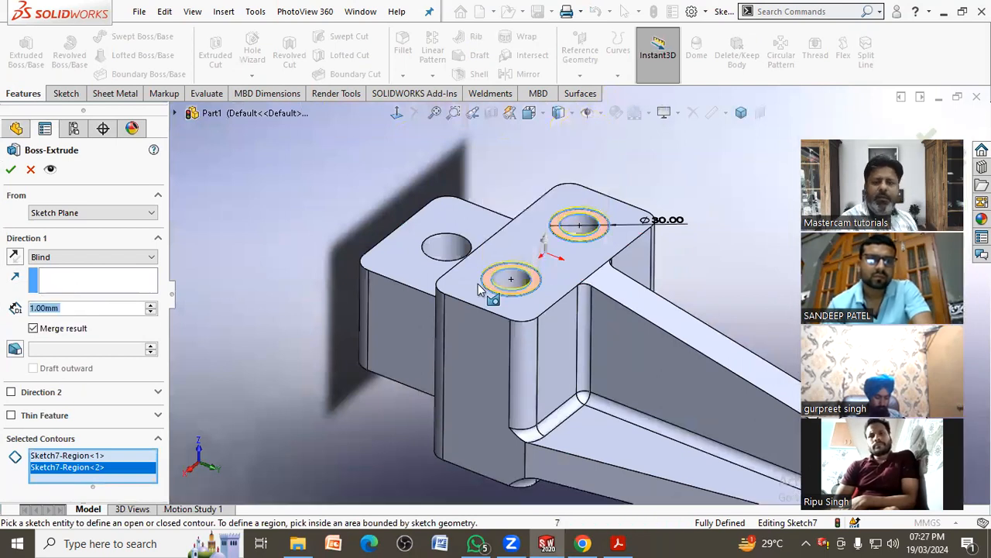
scroll(571, 274, "down", 3)
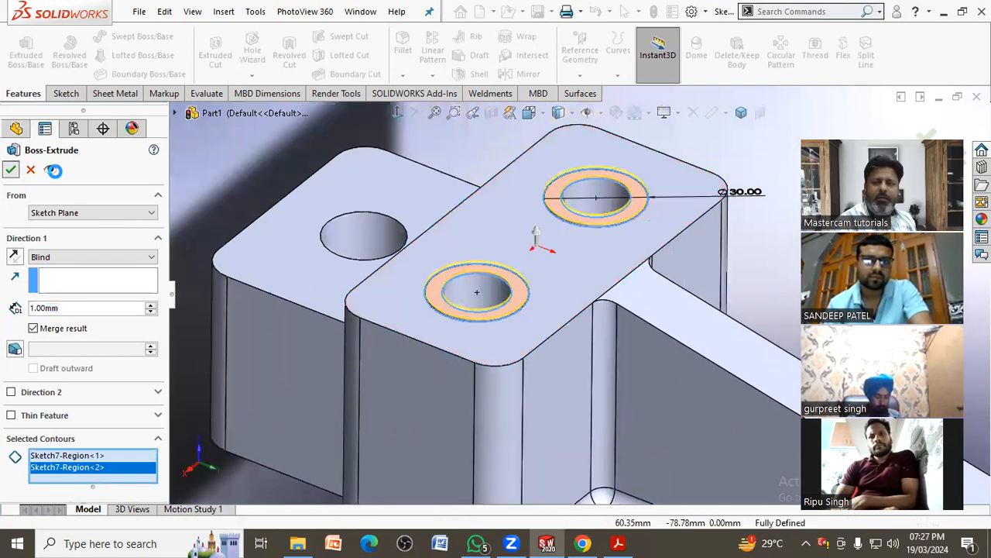
left_click(269, 166)
Inspect the finished bracket from several angles, including the isometric view
scroll(269, 166, "up", 2)
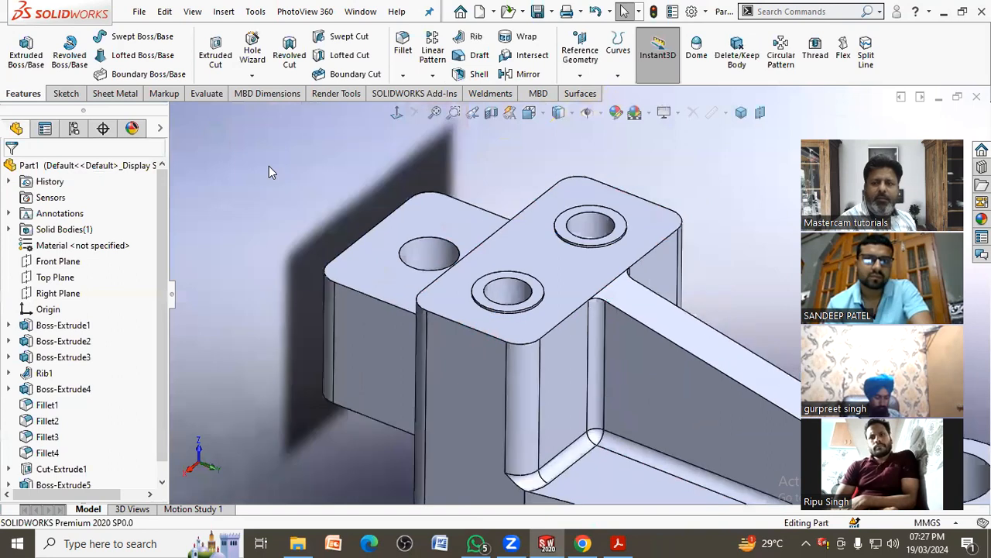
scroll(301, 179, "up", 5)
scroll(702, 348, "down", 3)
scroll(531, 214, "down", 1)
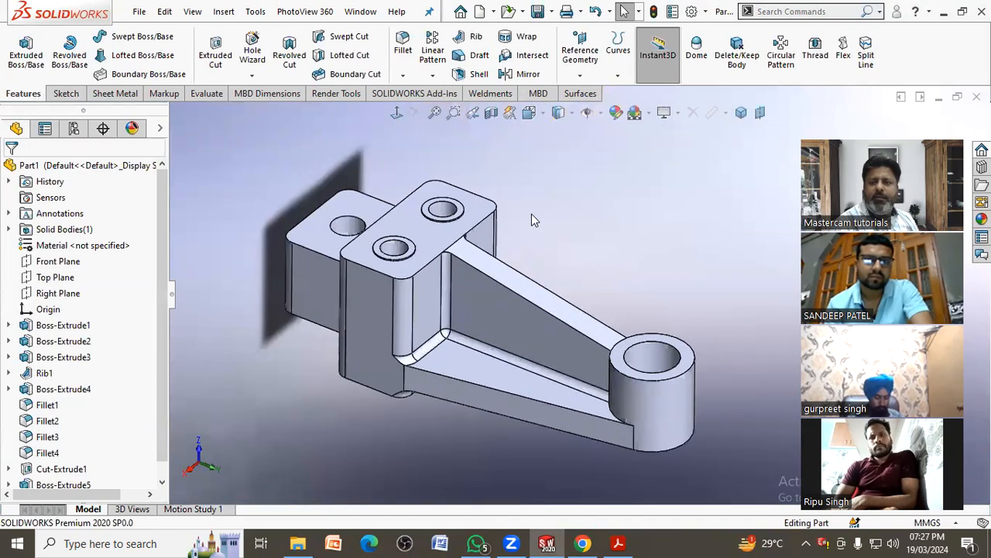
middle_click_drag(531, 214, 528, 213)
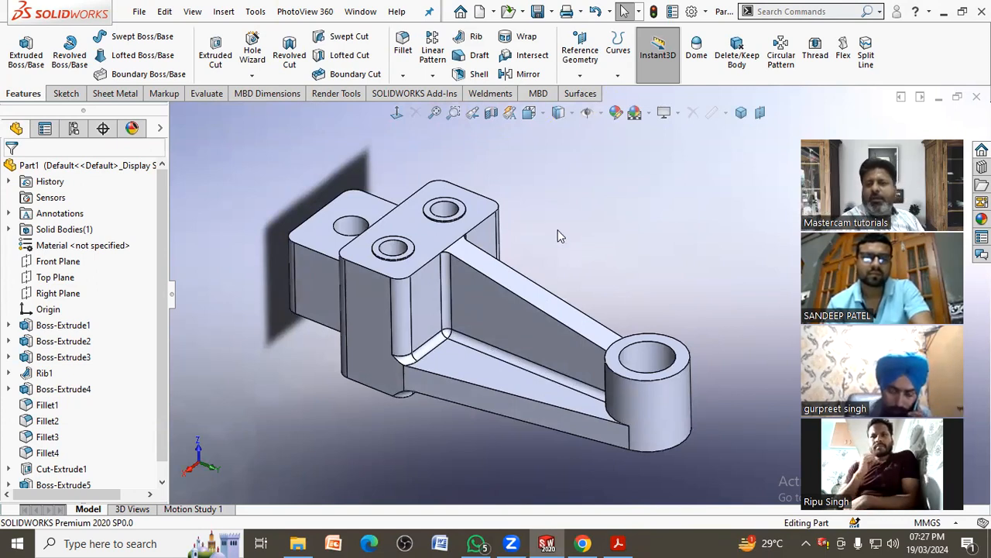
mouse_move(563, 248)
middle_mouse_down()
mouse_move(563, 210)
mouse_move(565, 240)
middle_mouse_up()
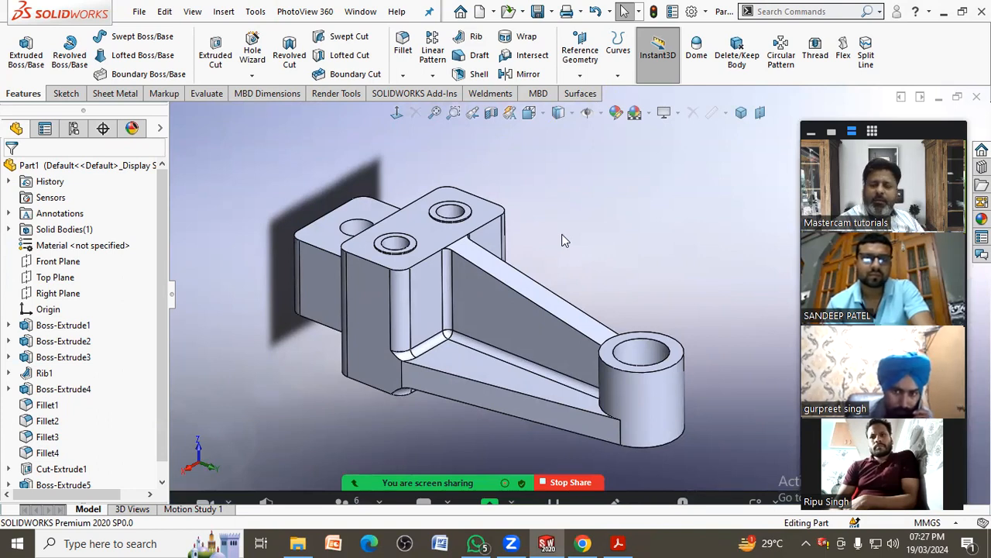
middle_click_drag(269, 318, 281, 459)
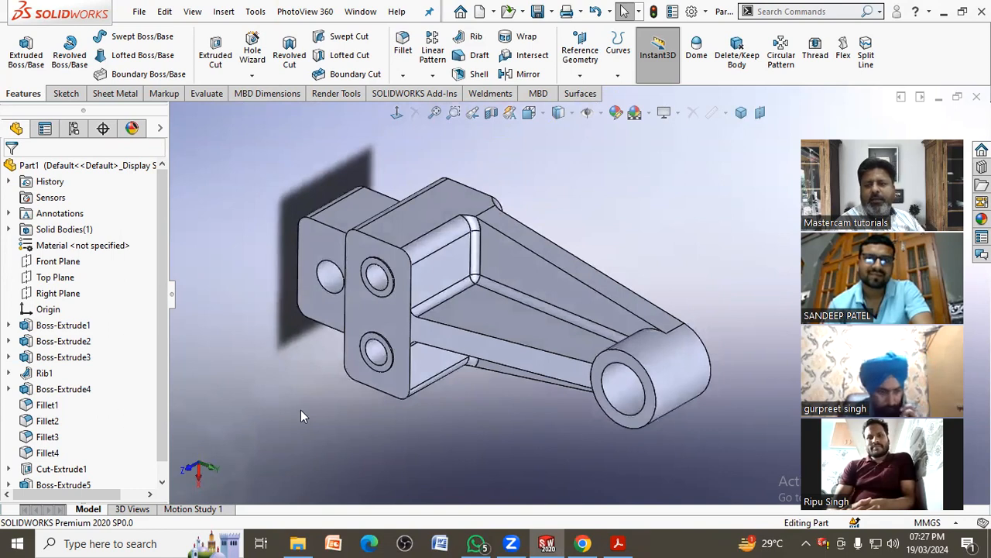
middle_click_drag(312, 395, 313, 204)
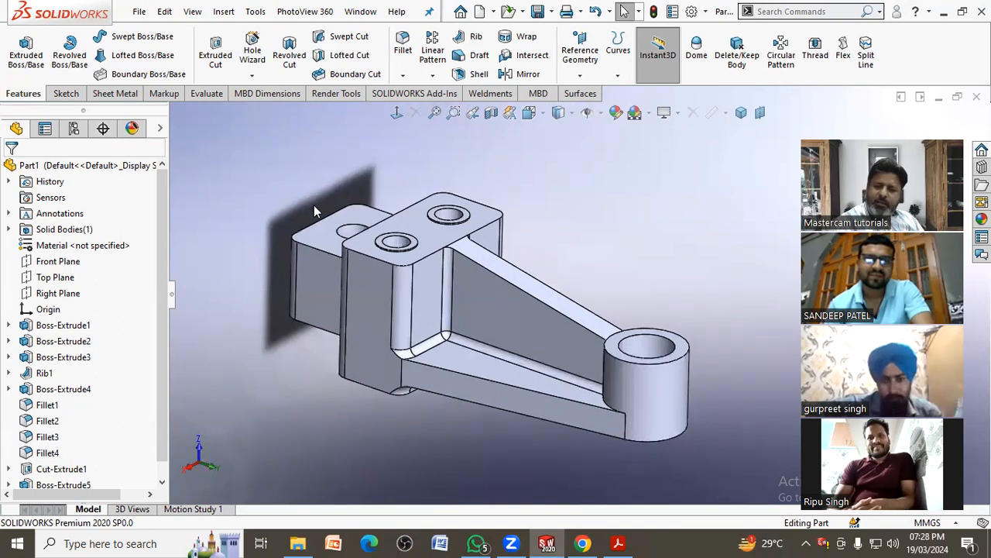
middle_click_drag(380, 259, 354, 299)
left_click(574, 115)
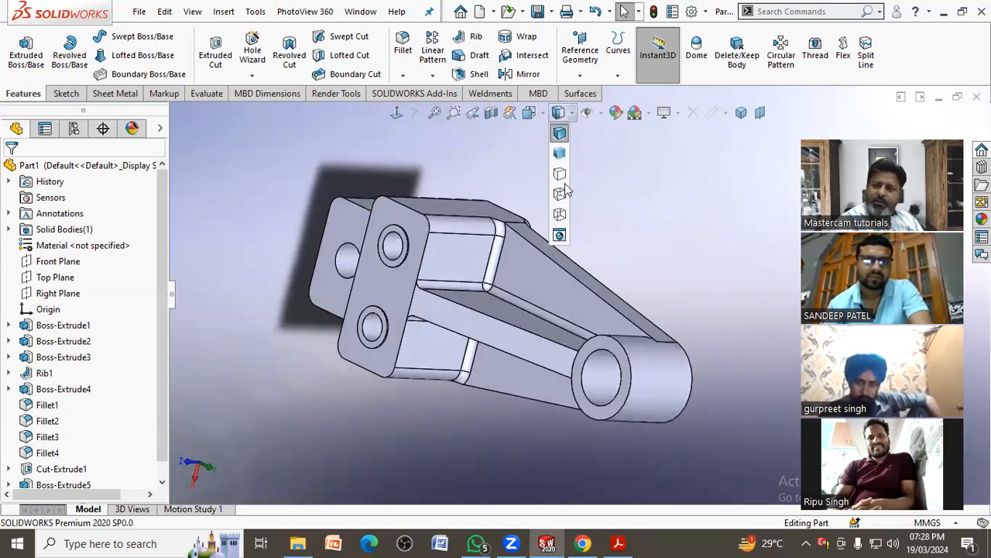
left_click(529, 112)
left_click(612, 153)
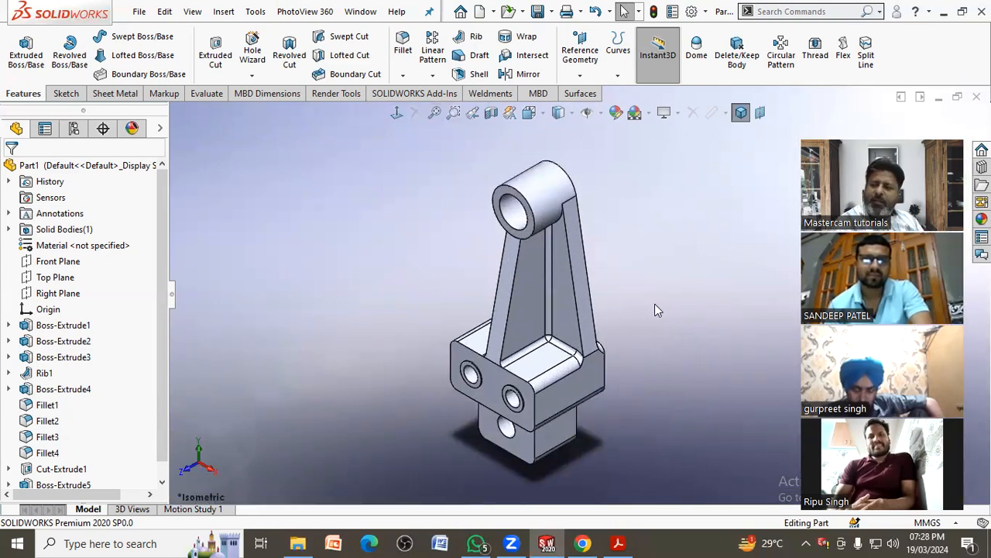
middle_click_drag(561, 210, 409, 441)
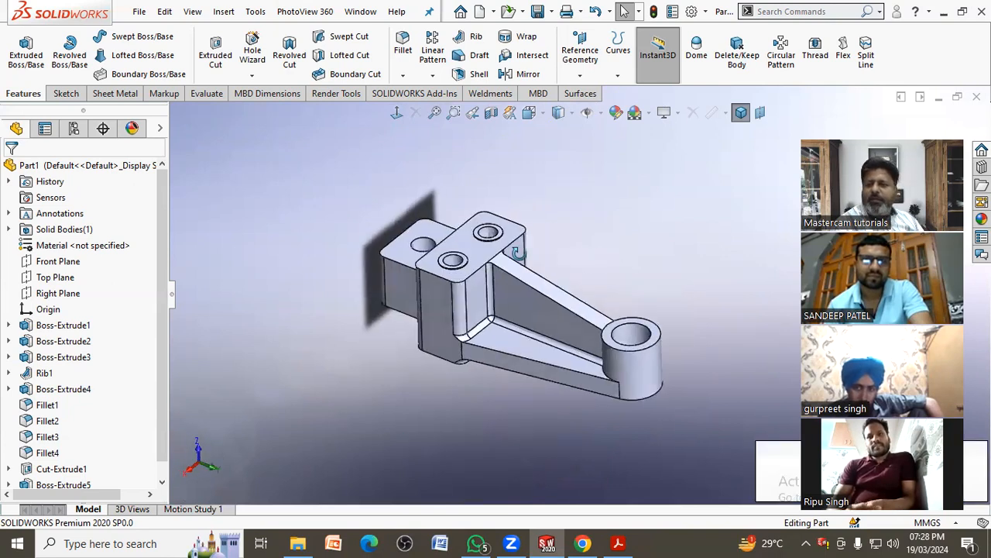
middle_click_drag(518, 254, 531, 256)
scroll(552, 263, "up", 1)
scroll(589, 263, "down", 2)
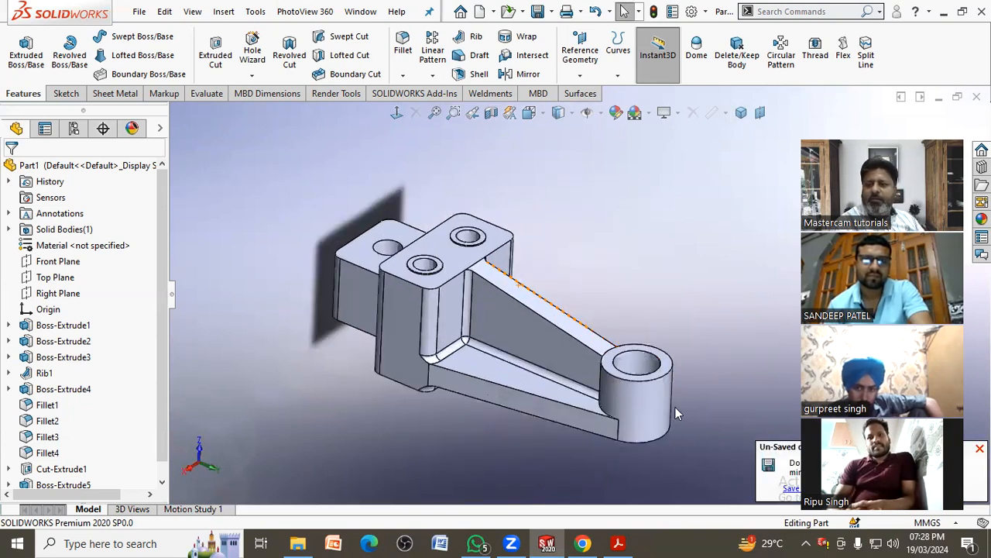
Save the part in the Documents folder as drg35_1, taking the number from the page in the reference PDF
scroll(676, 408, "down", 1)
scroll(598, 376, "up", 1)
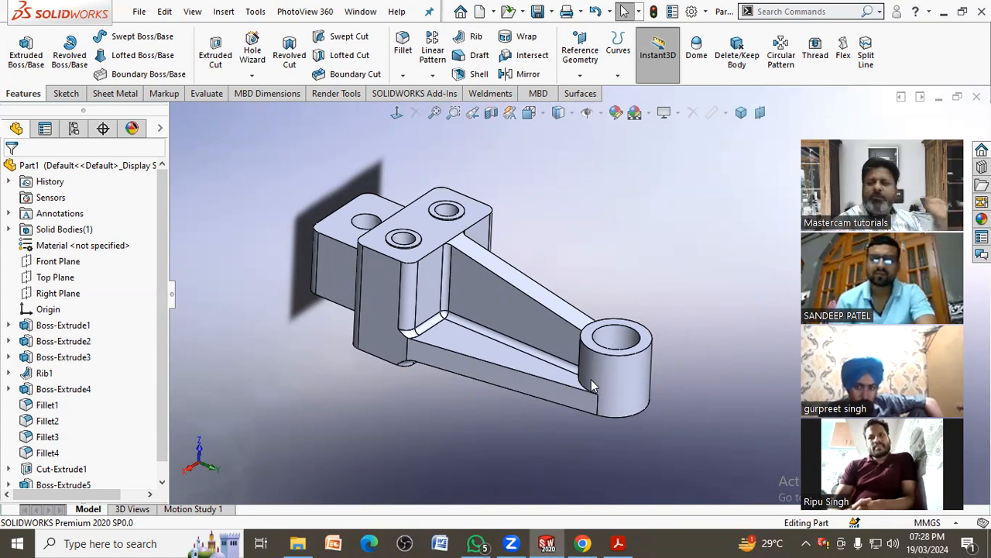
middle_click_drag(547, 318, 535, 263)
scroll(587, 246, "down", 1)
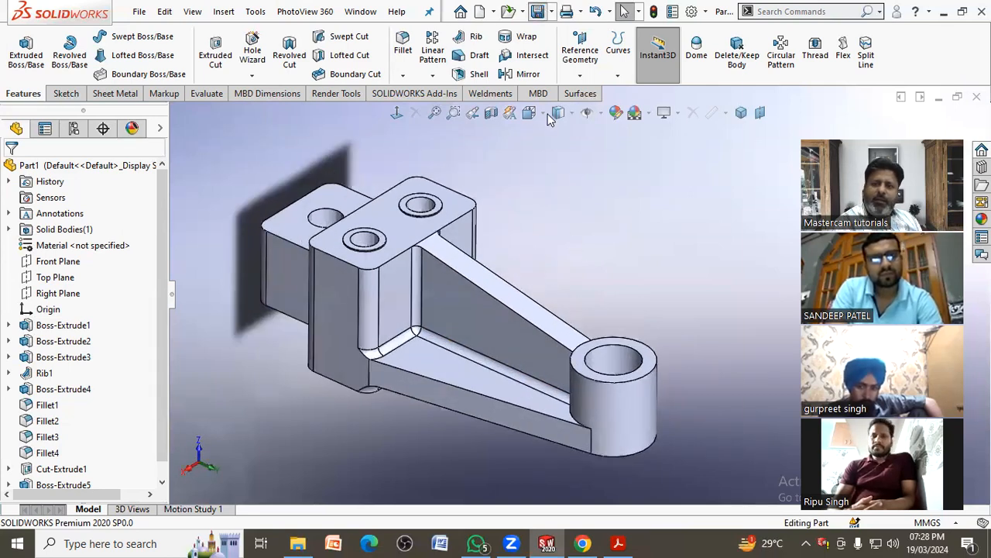
key("ctrl+s")
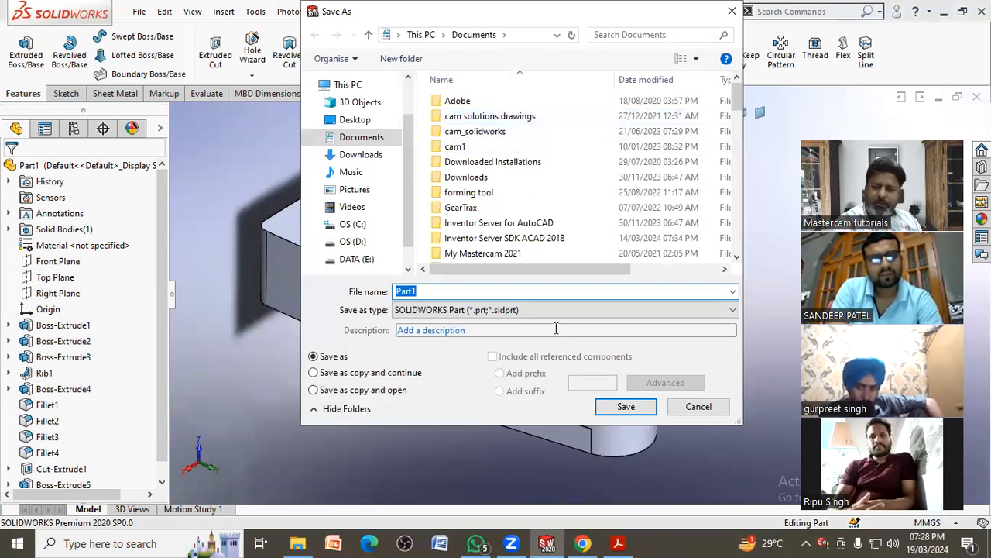
left_click(617, 543)
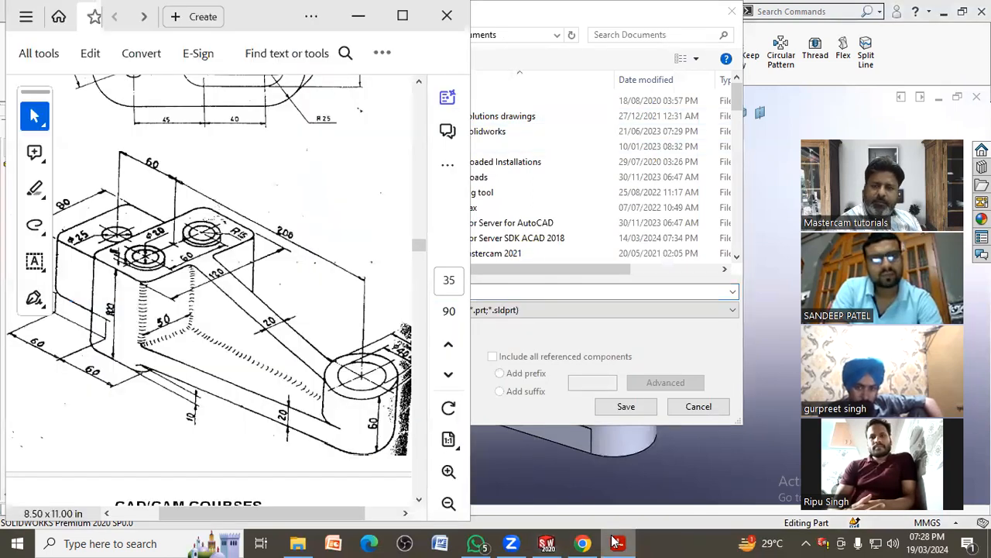
left_click(617, 542)
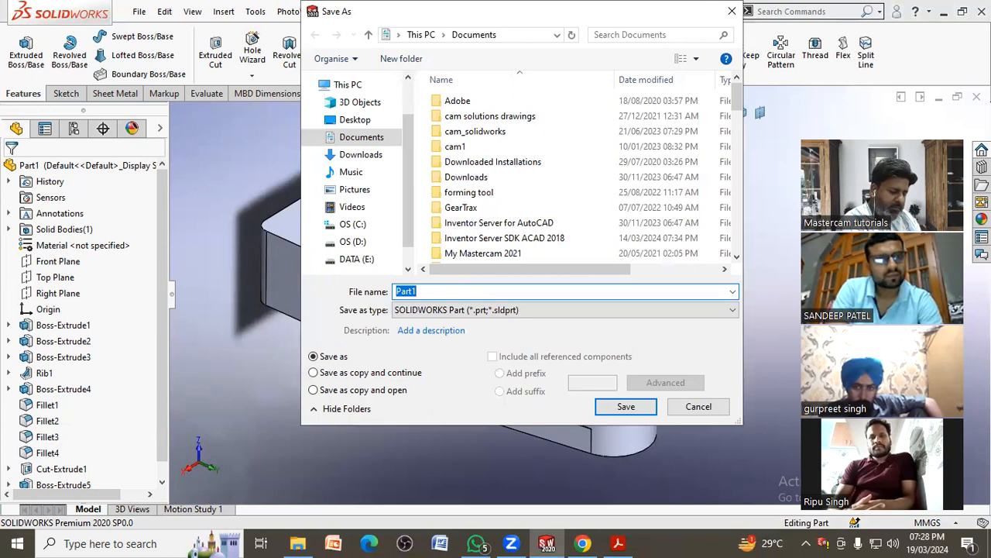
type("drg35")
key("Return")
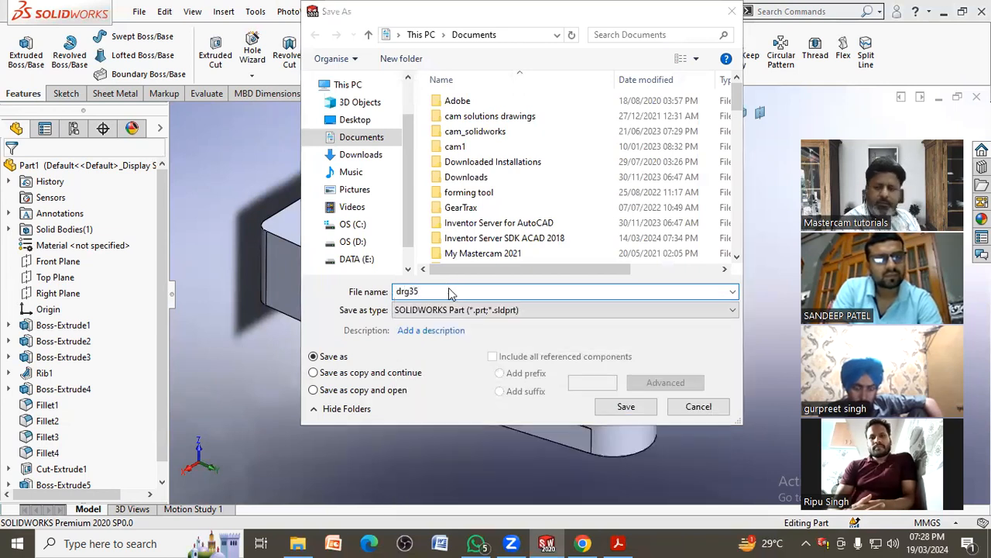
left_click(585, 272)
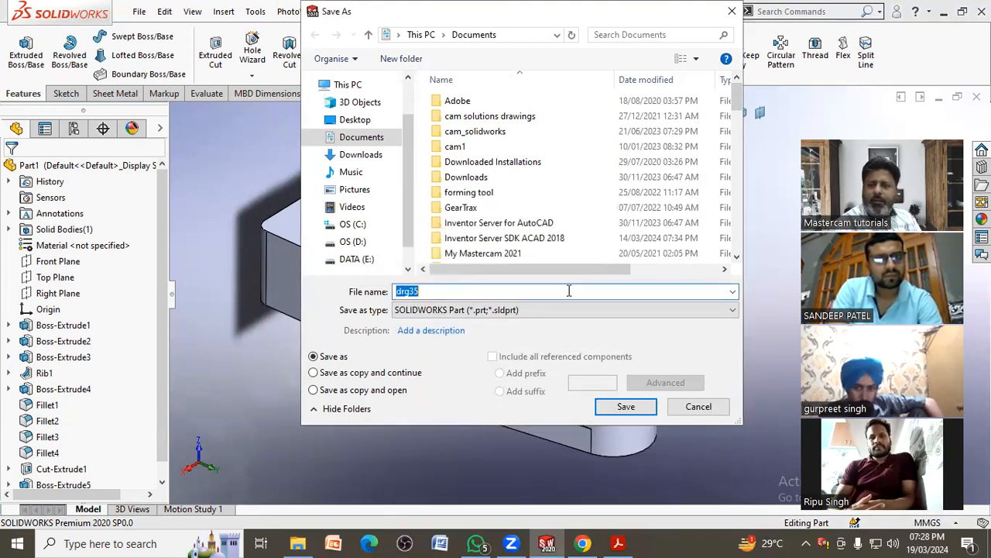
left_click(475, 289)
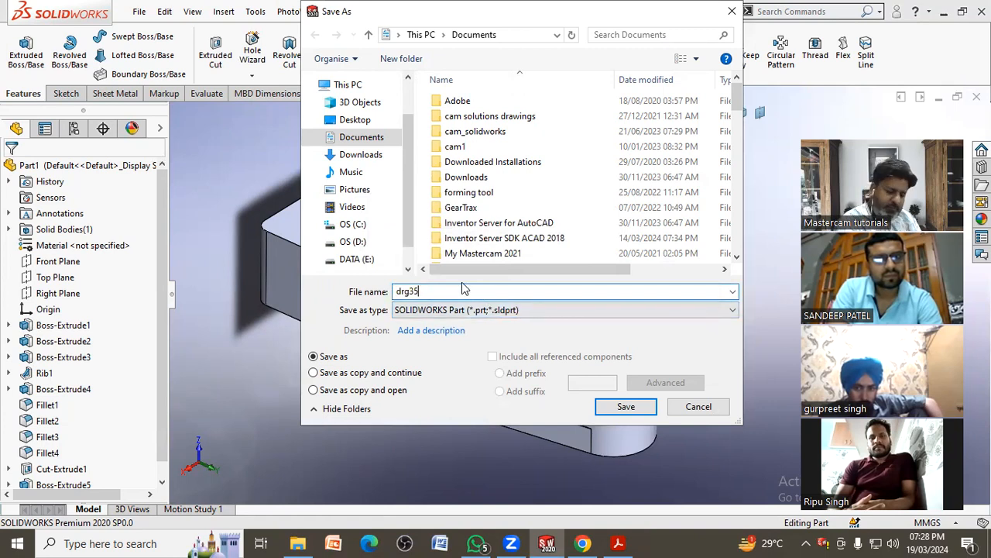
left_click(624, 406)
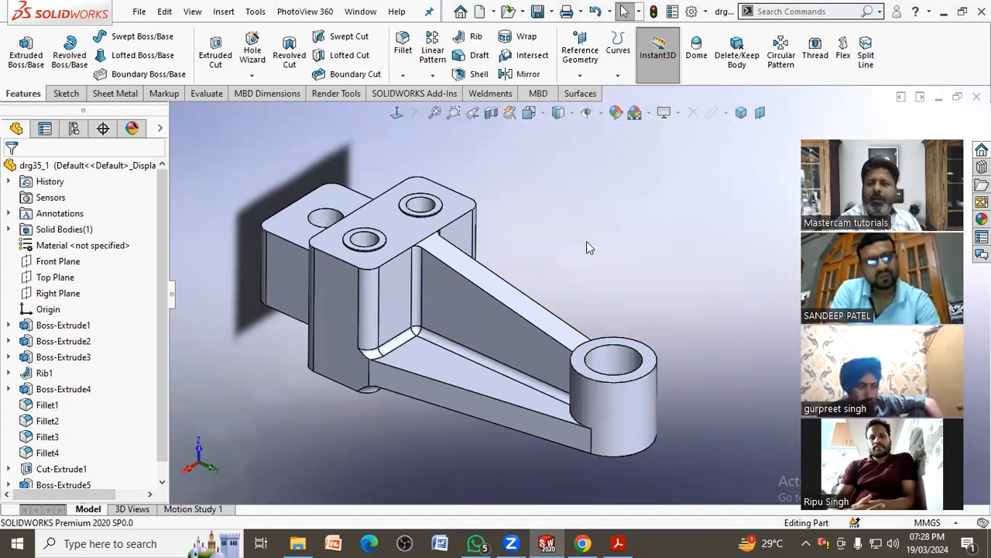
Start a section view of the bracket and cut it along the Right Plane
scroll(586, 247, "up", 1)
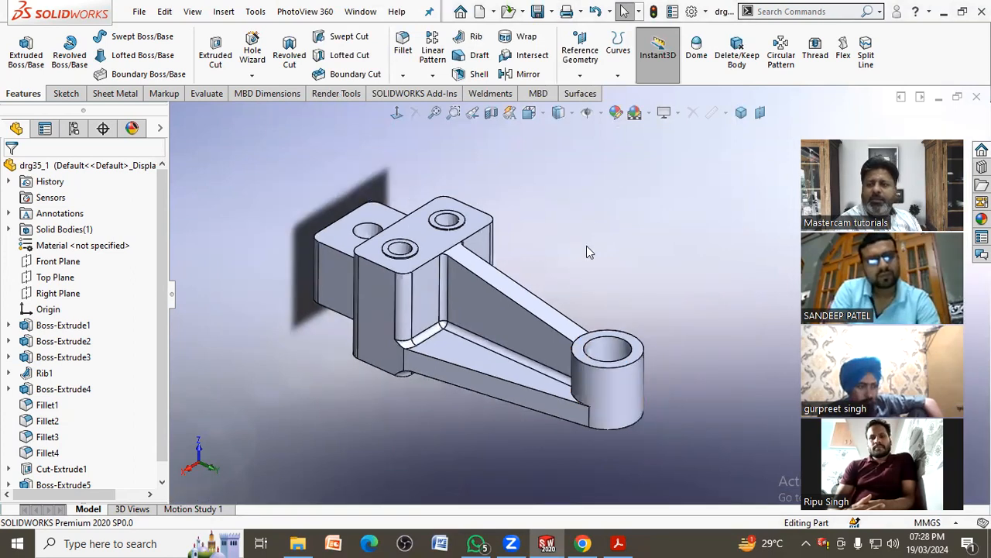
left_click(491, 113)
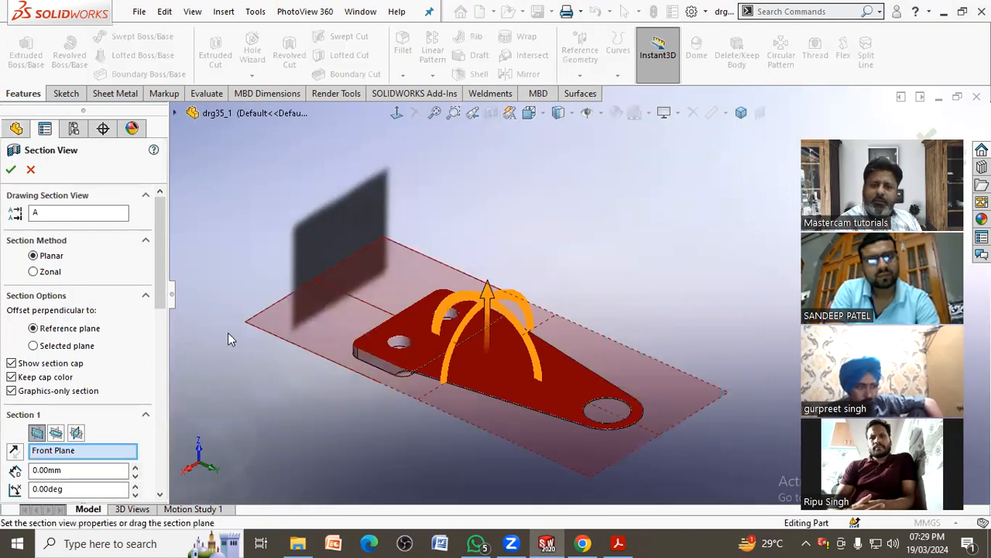
left_click(177, 114)
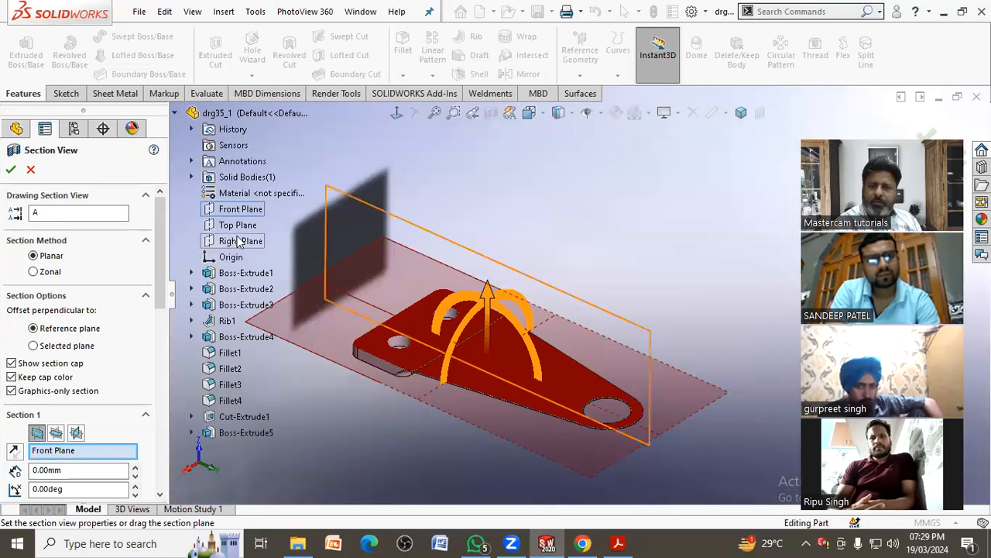
left_click(237, 242)
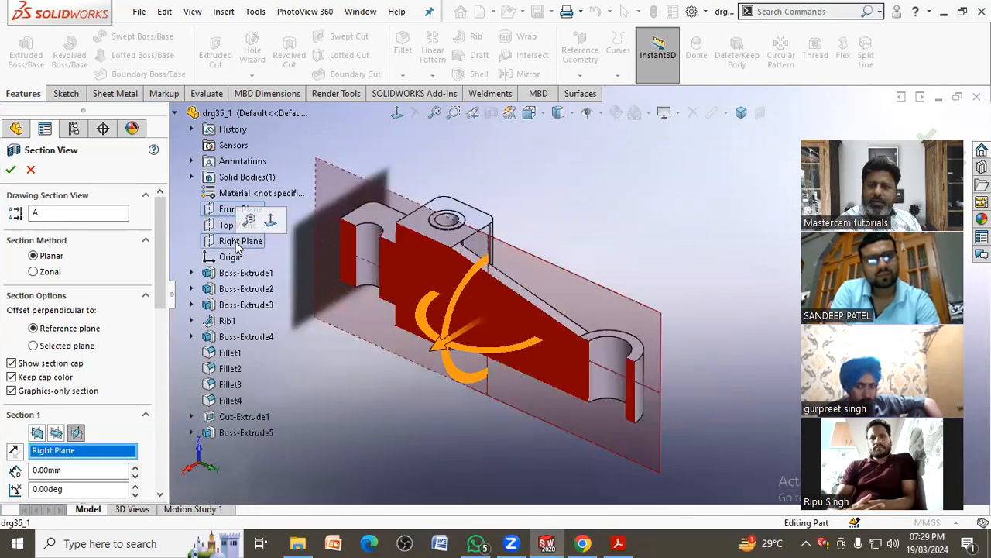
middle_click_drag(267, 336, 418, 297)
scroll(70, 341, "down", 5)
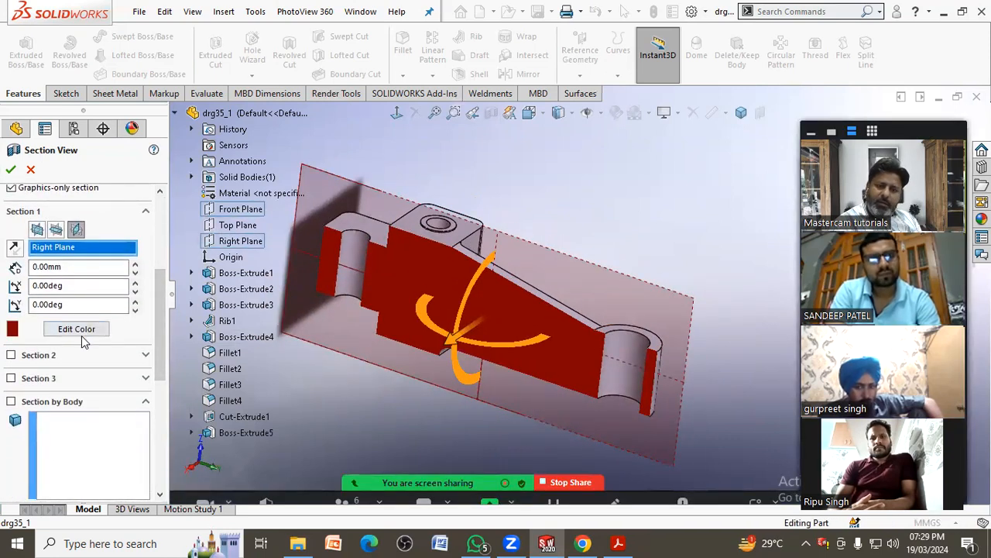
Set the Section 1 cap colour to bright green
left_click(85, 330)
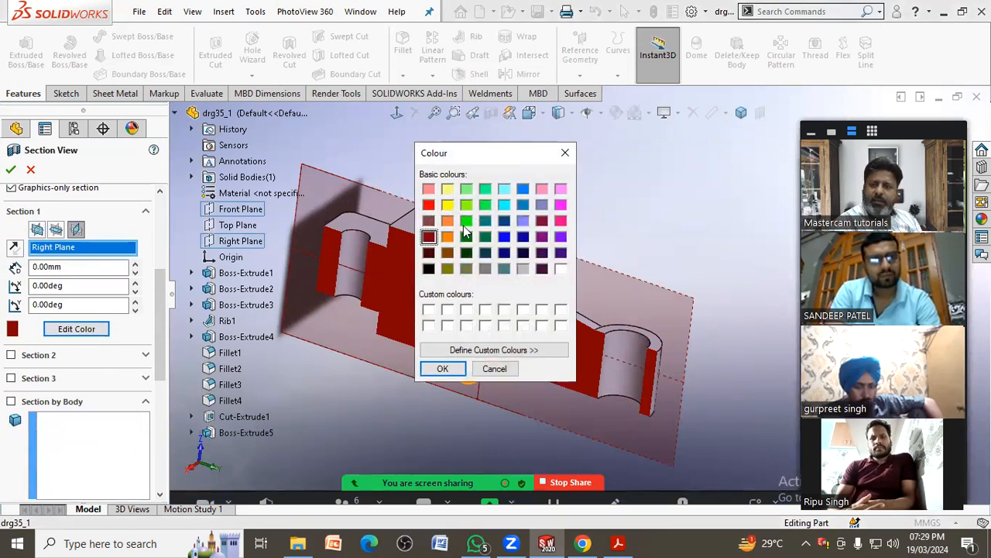
left_click(465, 223)
left_click(443, 369)
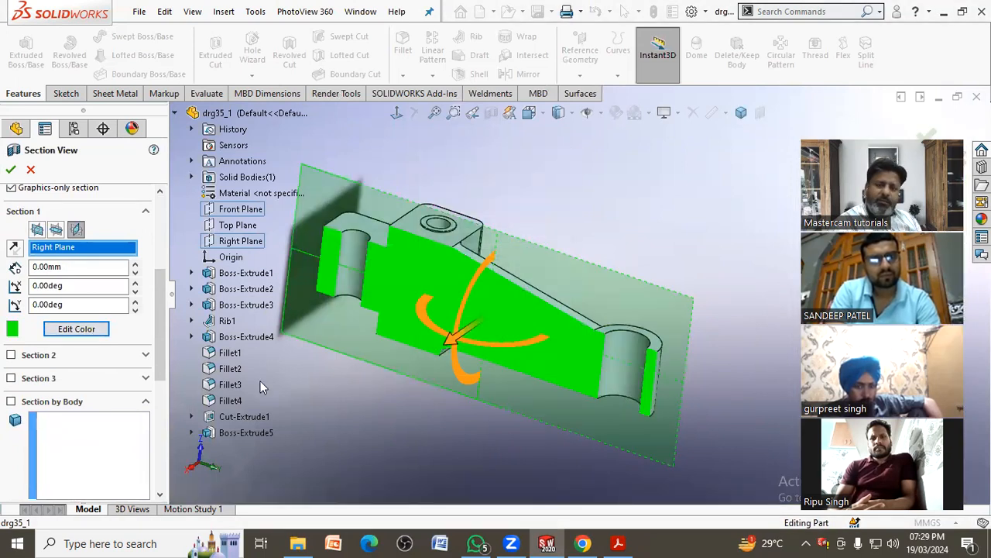
Set the Section 1 cap colour to light violet-blue and accept the section view
left_click(85, 329)
left_click(524, 223)
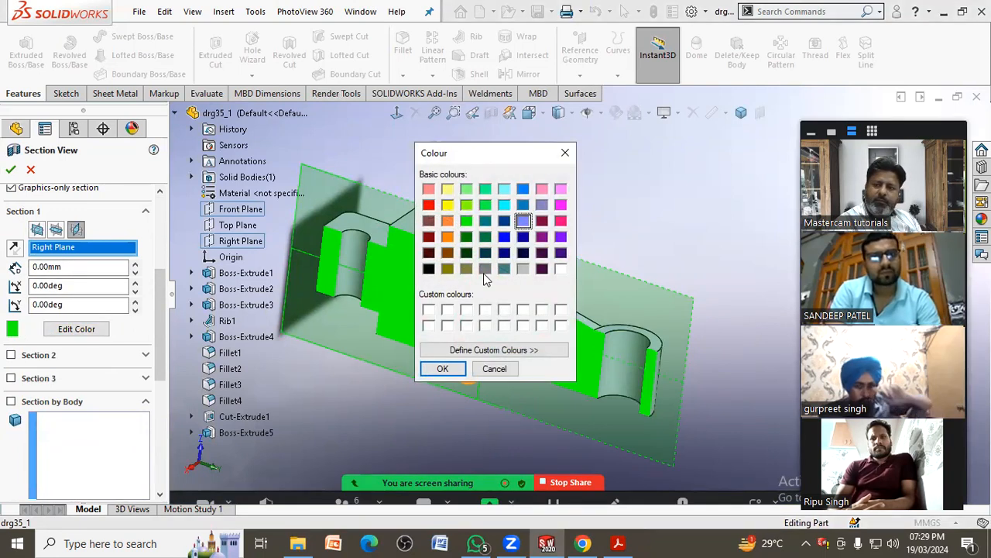
left_click(425, 370)
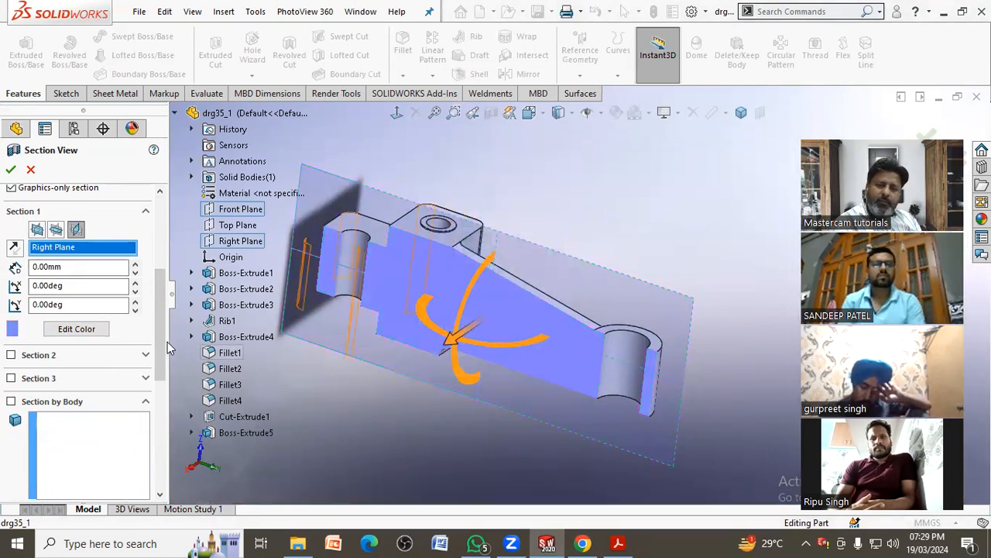
left_click(11, 169)
Turn off the section view so that the whole bracket is displayed
middle_click_drag(292, 348, 277, 350)
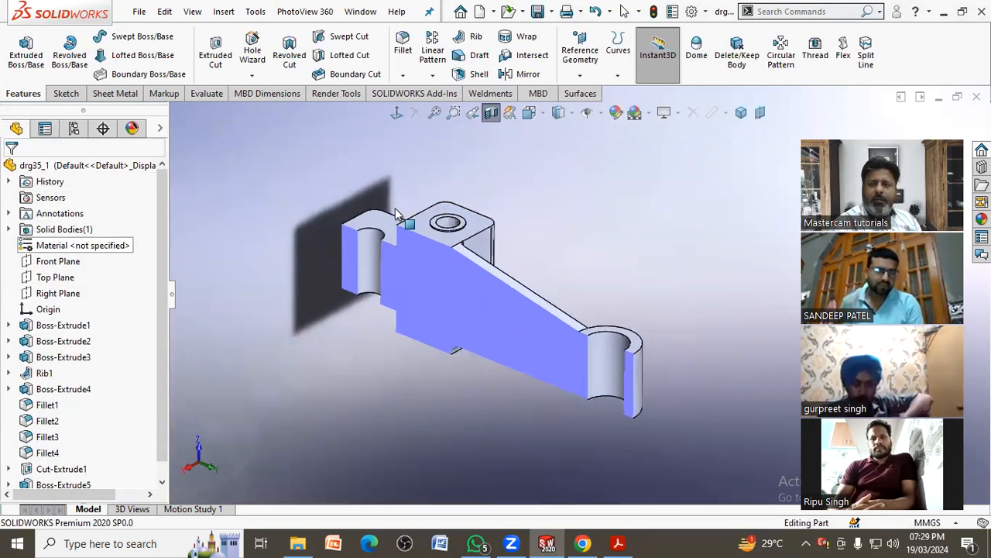
left_click(492, 114)
left_click(493, 114)
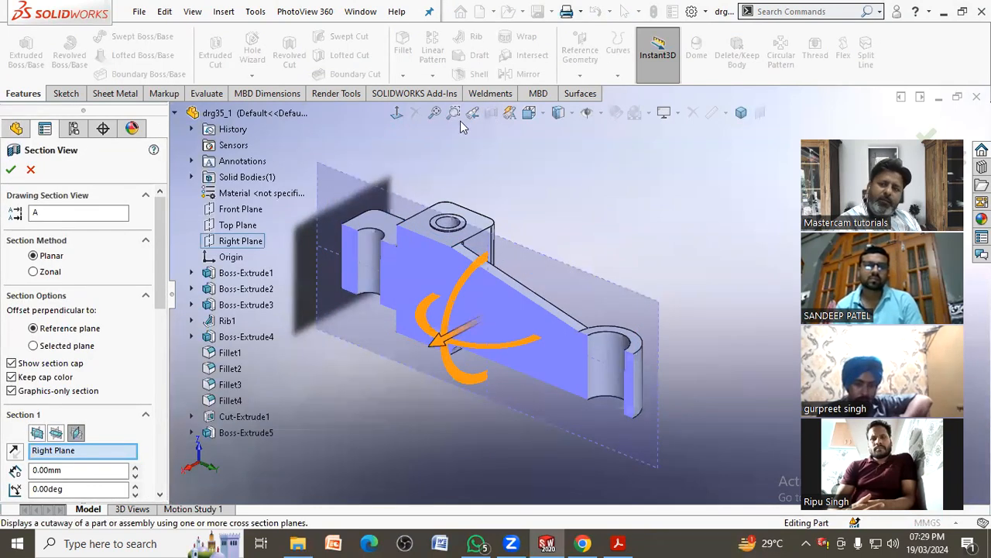
left_click(31, 169)
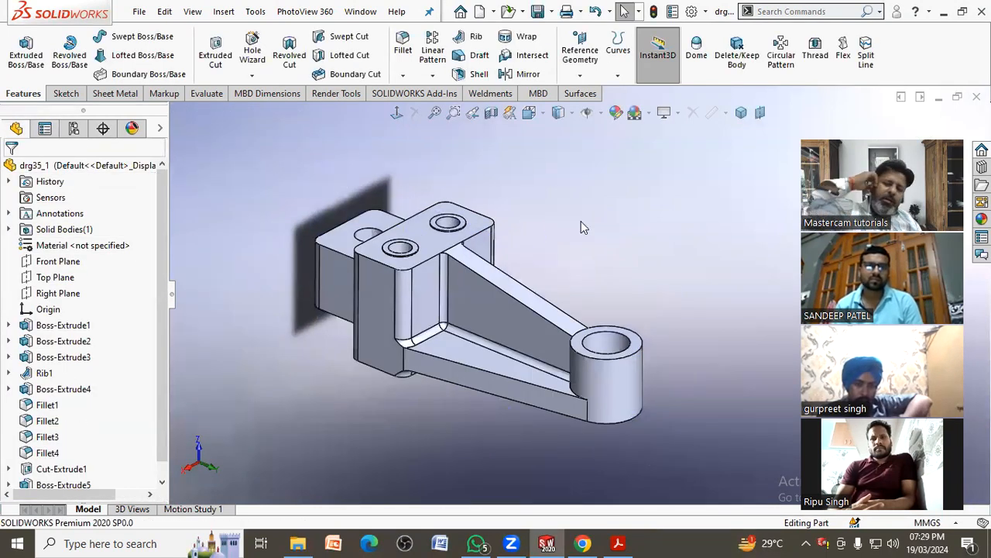
Fit the bracket in the window and save the current orientation as a named view called A
scroll(587, 271, "up", 1)
scroll(584, 268, "up", 1)
scroll(581, 267, "down", 1)
scroll(515, 361, "down", 2)
scroll(515, 361, "up", 1)
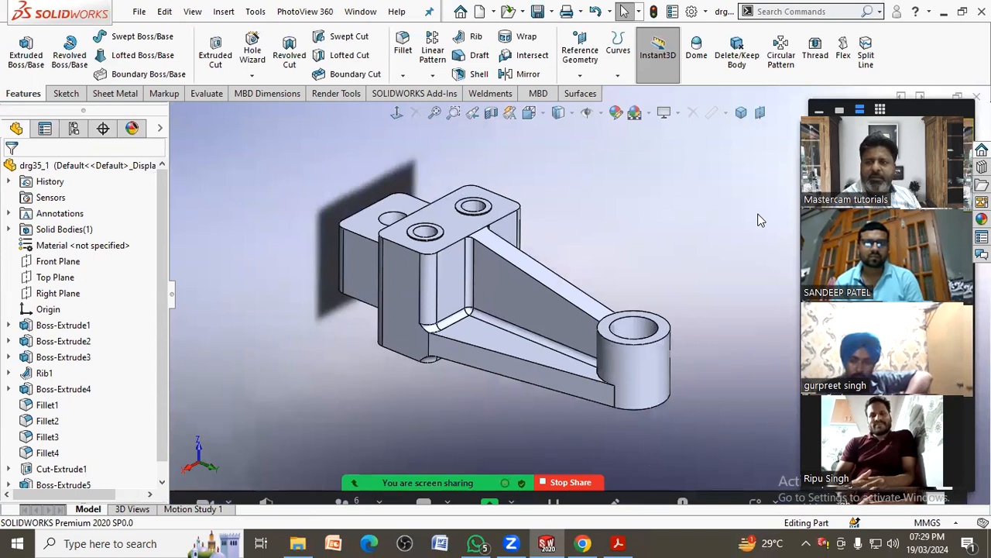
scroll(559, 225, "down", 2)
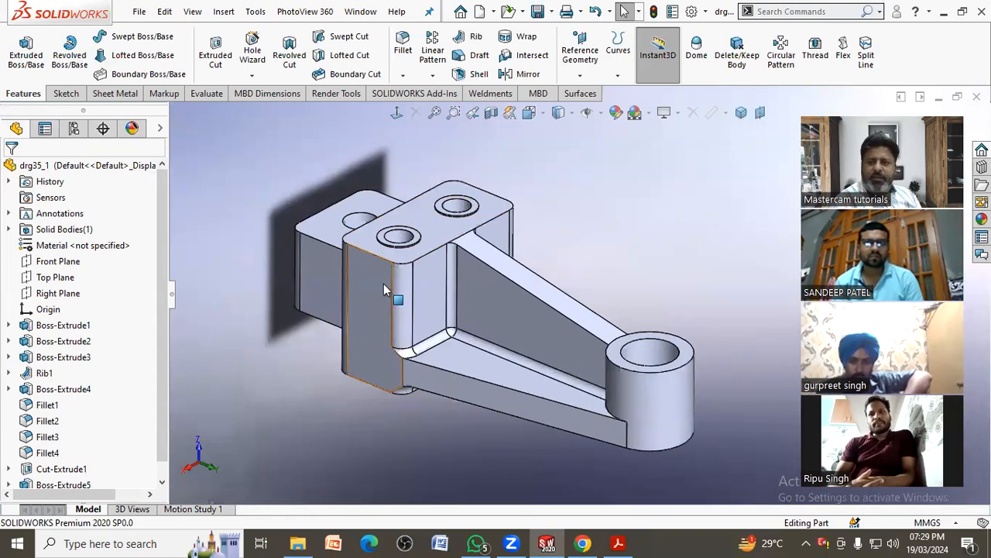
left_click(435, 113)
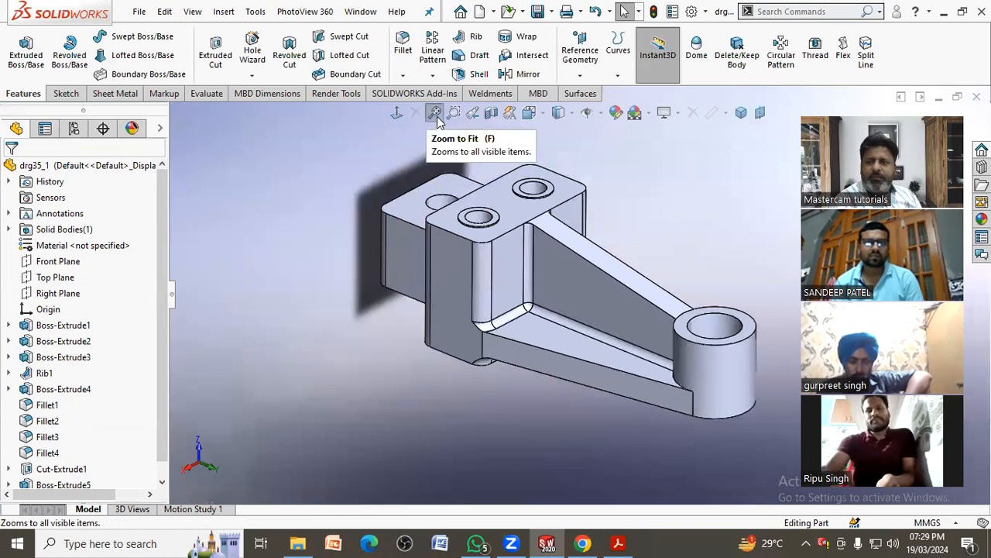
left_click(534, 113)
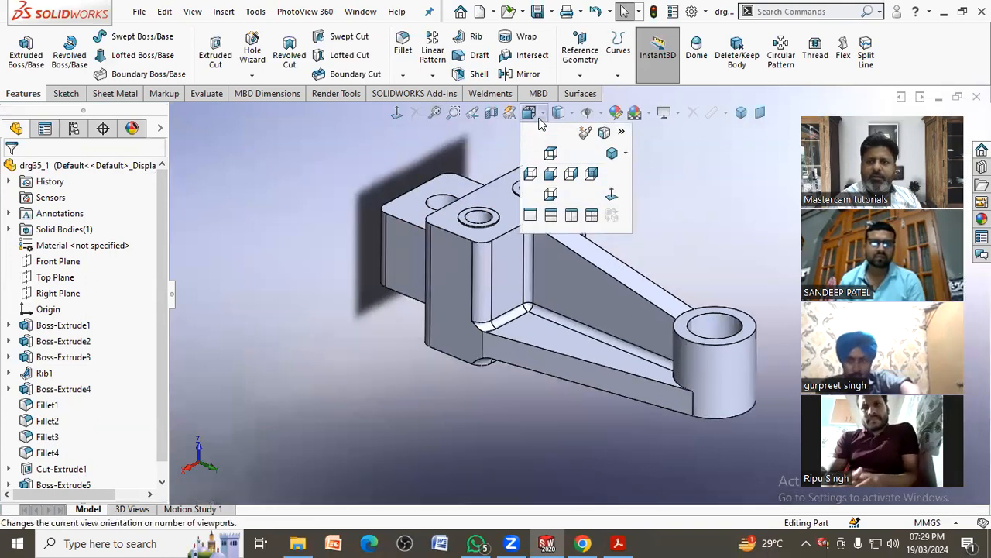
left_click(585, 135)
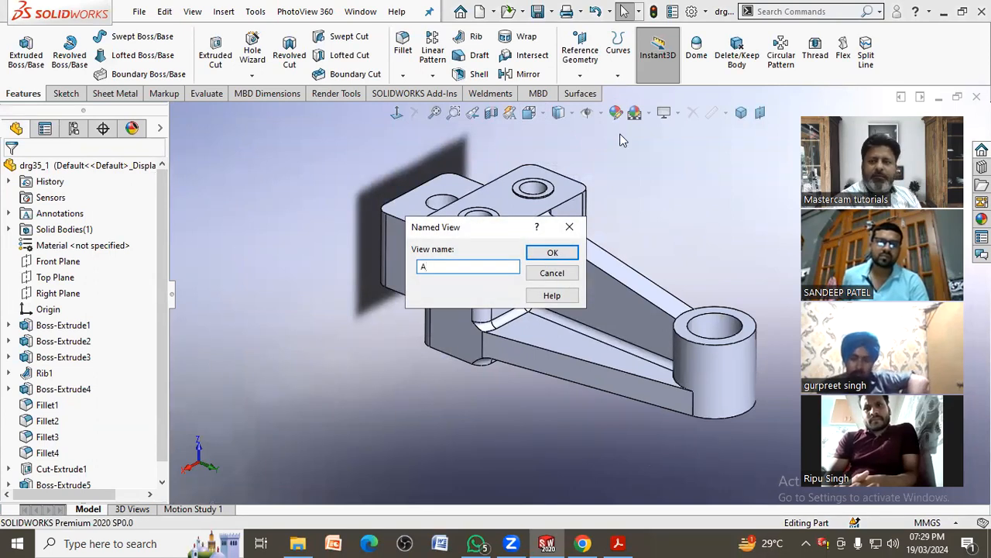
type("A")
left_click(550, 253)
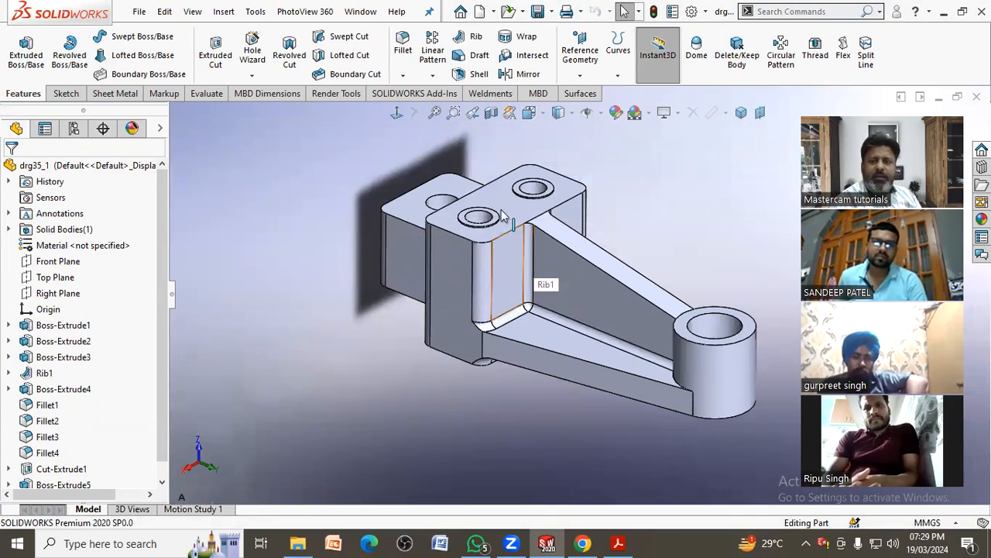
Save the Right Plane section as the view orientation SectionView1 and turn the section display off
left_click(491, 116)
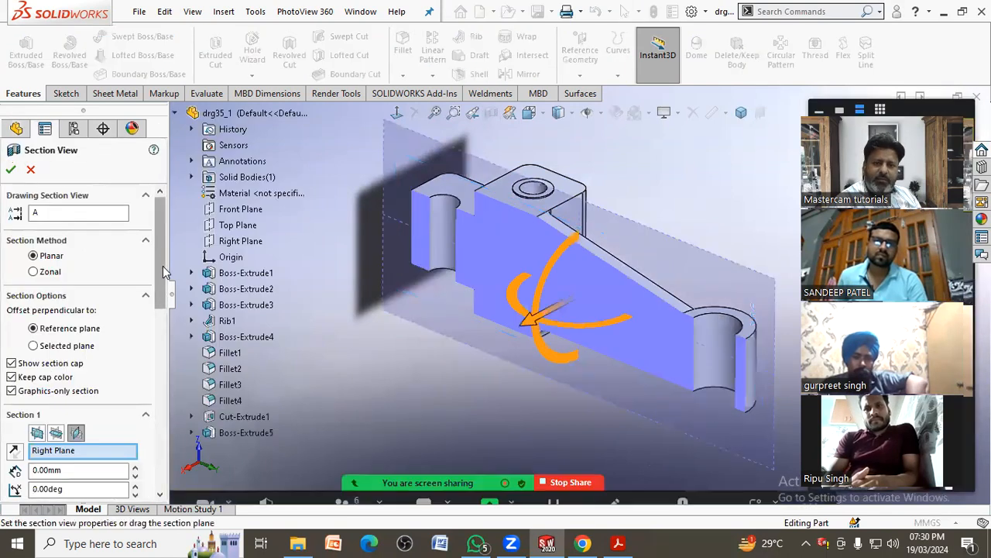
scroll(159, 414, "down", 5)
scroll(160, 414, "down", 3)
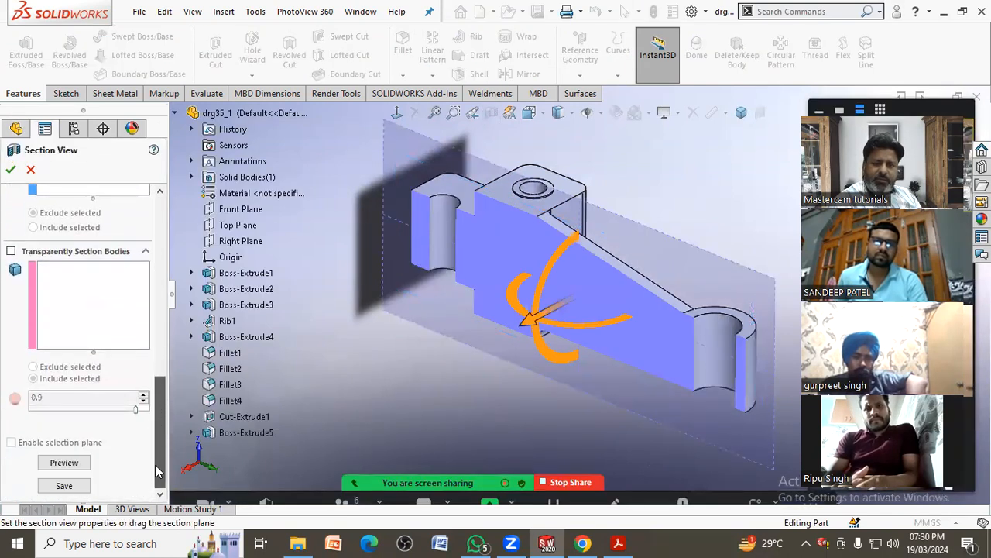
left_click(63, 486)
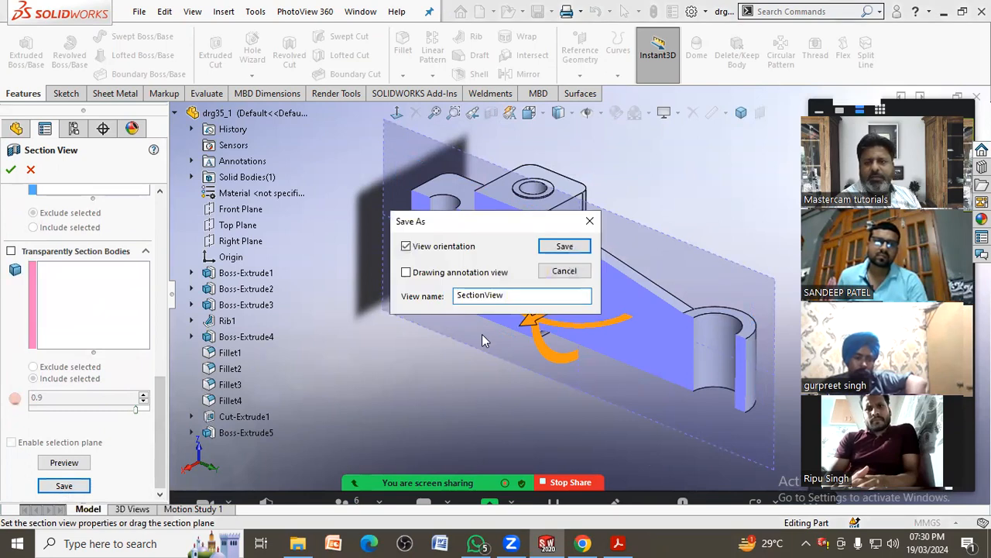
left_click(564, 245)
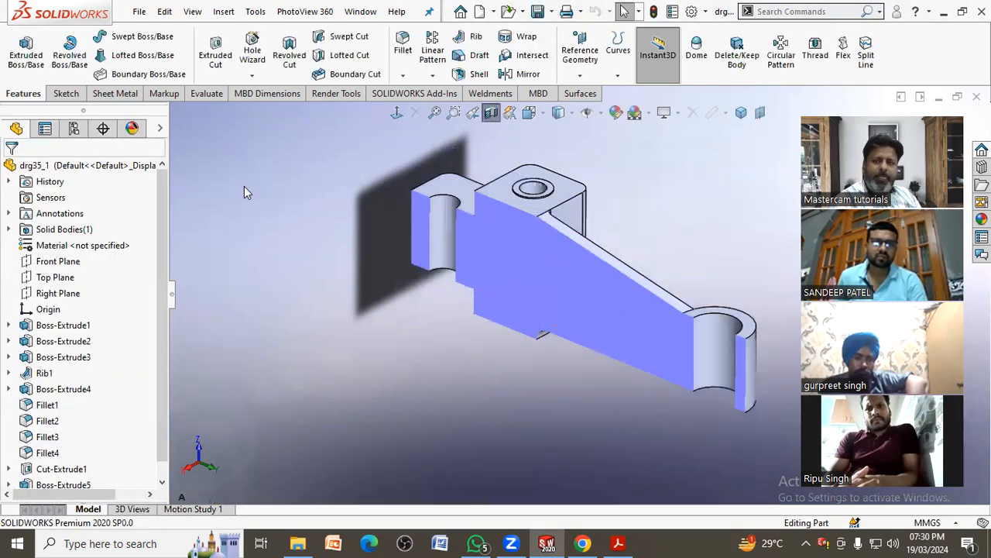
left_click(491, 114)
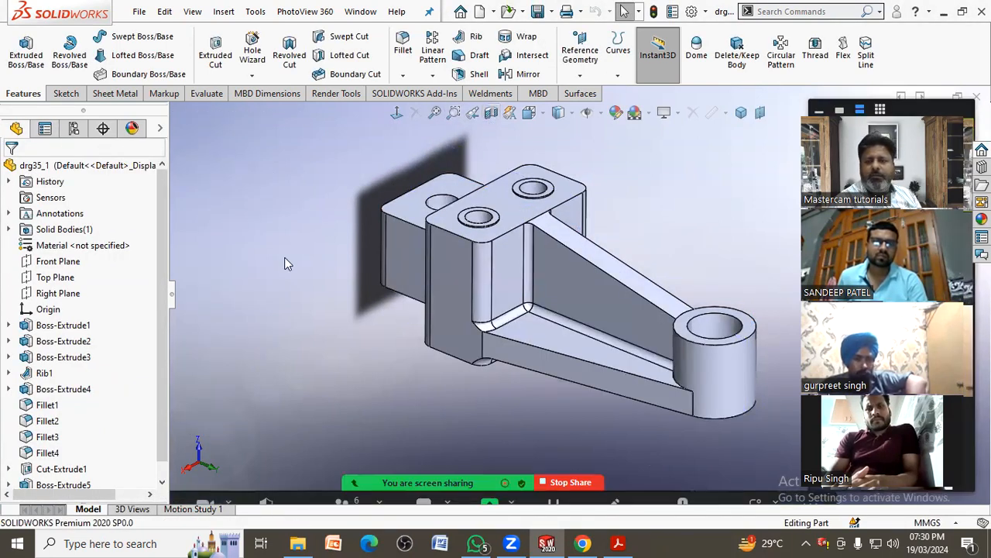
Create a drawing from the part and enable automatic start of projected views for the palette views
left_click(139, 10)
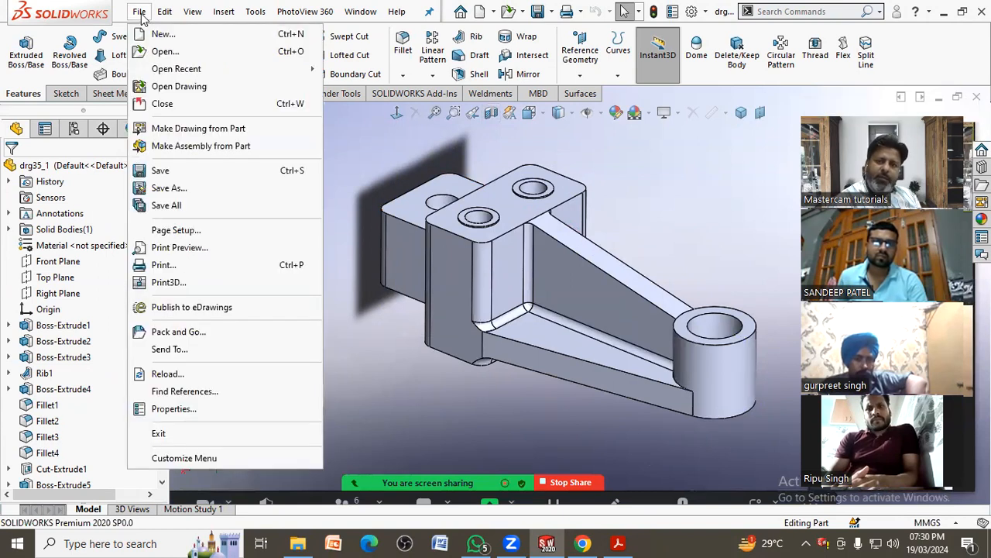
left_click(174, 128)
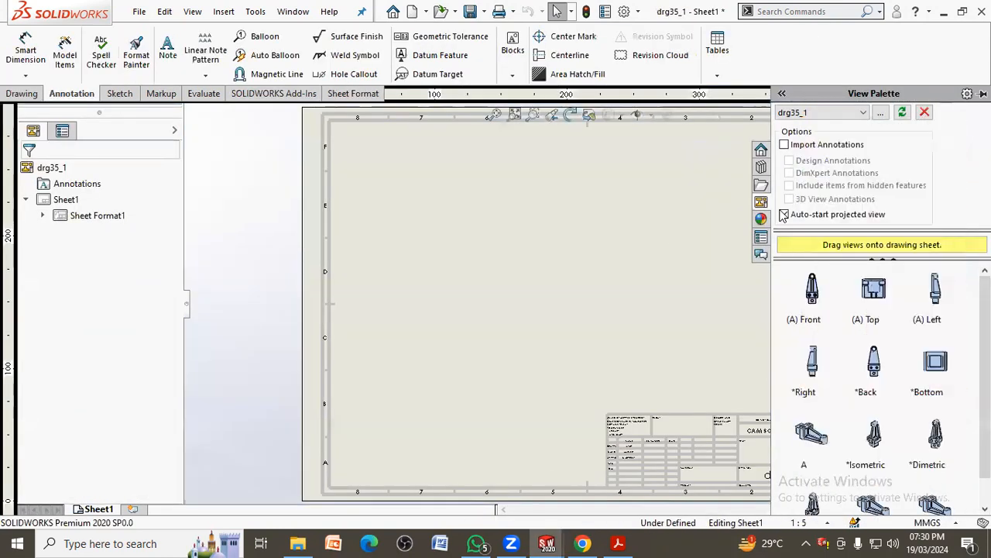
left_click(784, 215)
scroll(856, 468, "down", 1)
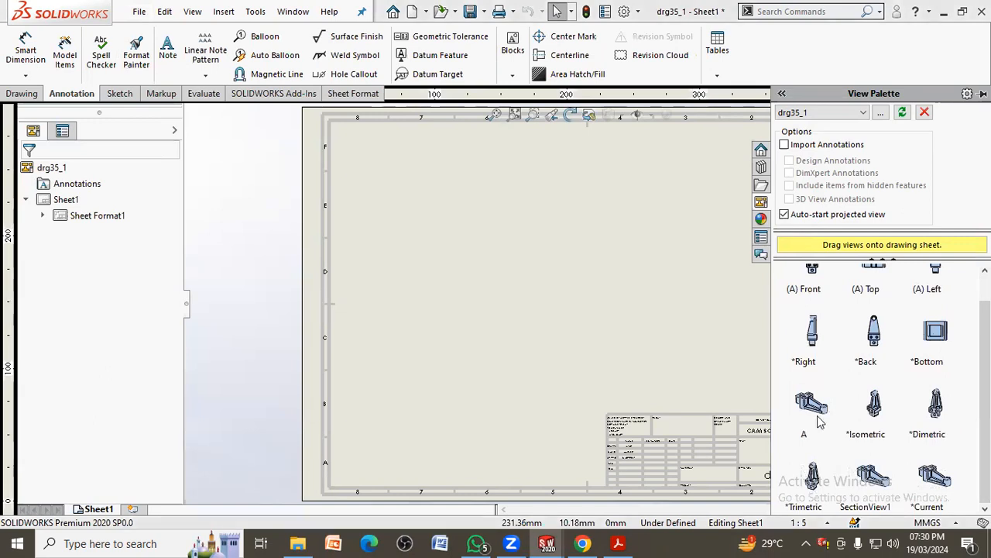
Place the model's current pictorial view on the drawing sheet just above the title block
scroll(935, 486, "up", 1)
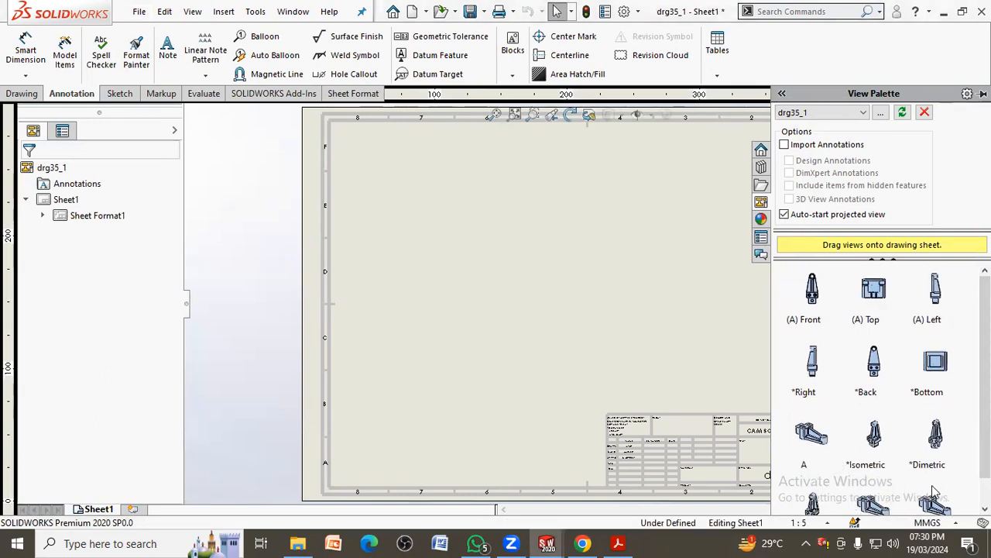
scroll(934, 492, "down", 1)
mouse_move(929, 465)
left_mouse_down()
mouse_move(736, 341)
mouse_move(806, 381)
mouse_move(793, 383)
left_mouse_up()
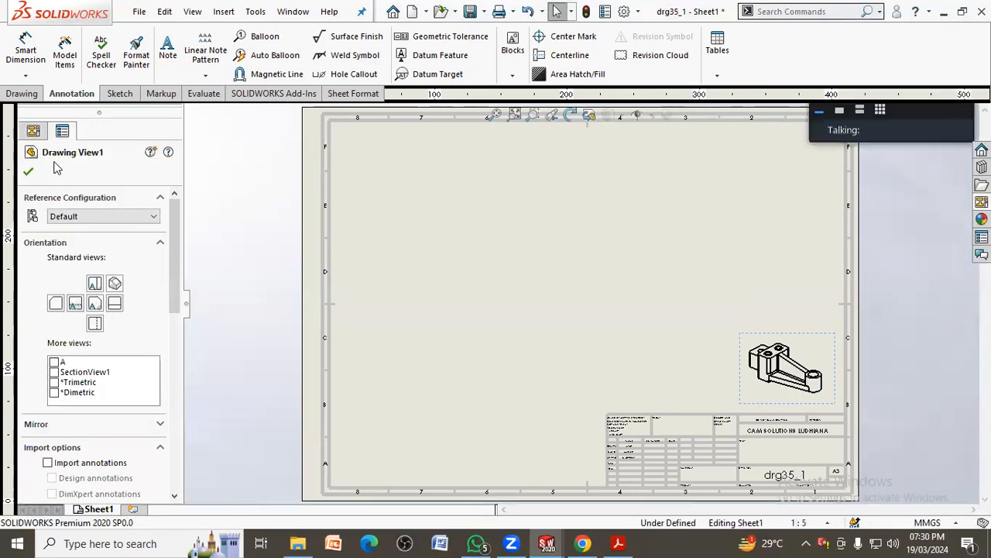
left_click(28, 171)
Try a sheet scale of 1:1 and move the enlarged pictorial view toward the middle of the sheet
left_click(799, 523)
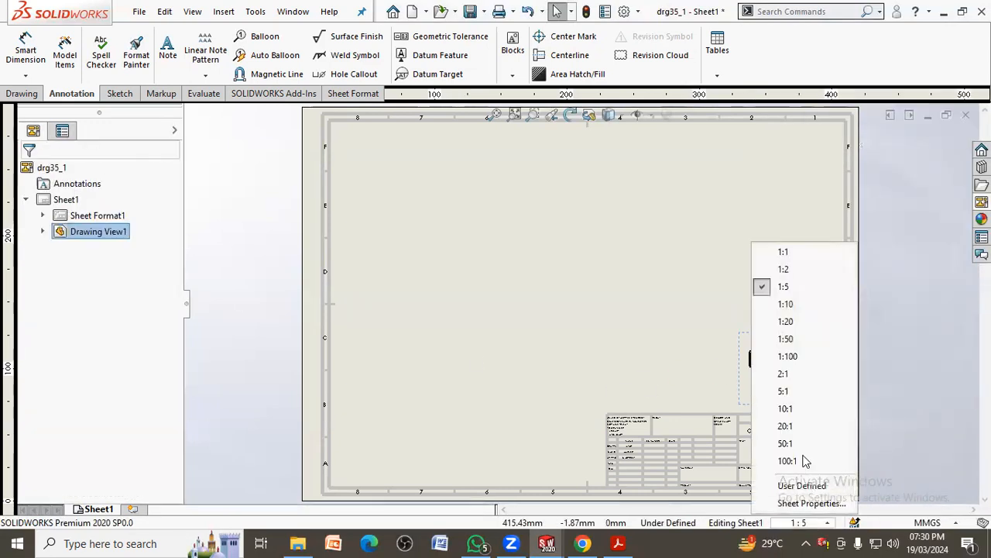
left_click(784, 253)
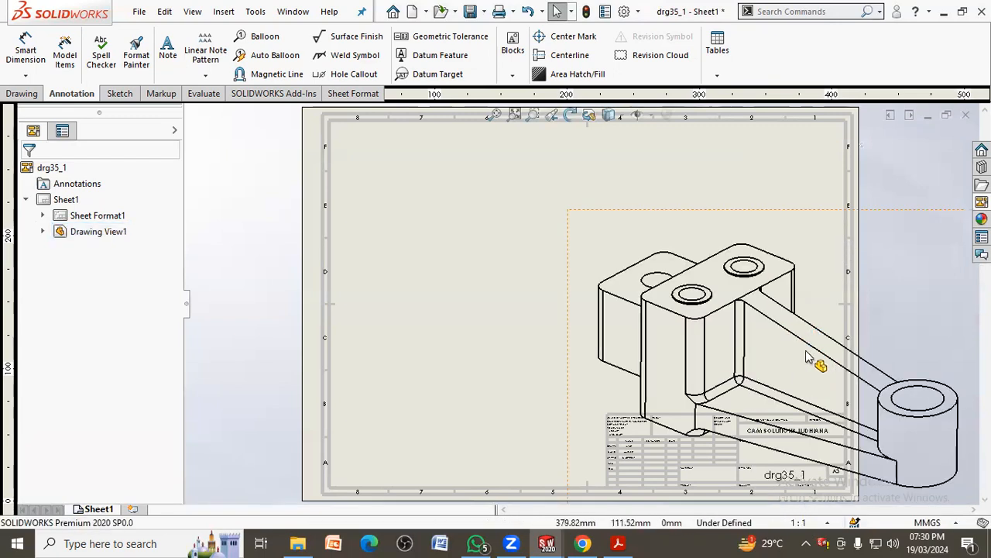
left_click(571, 312)
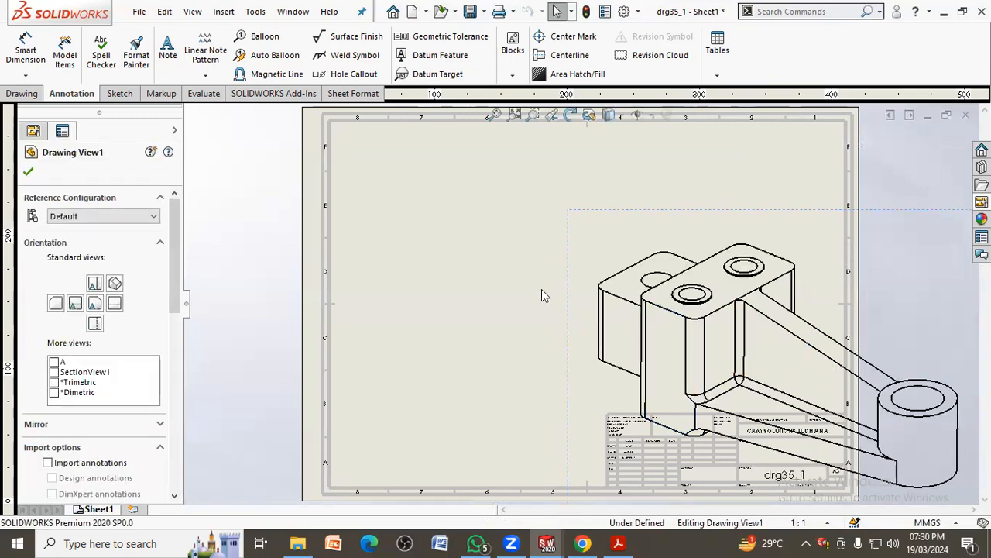
mouse_move(568, 338)
left_mouse_down()
mouse_move(469, 281)
mouse_move(438, 245)
left_mouse_up()
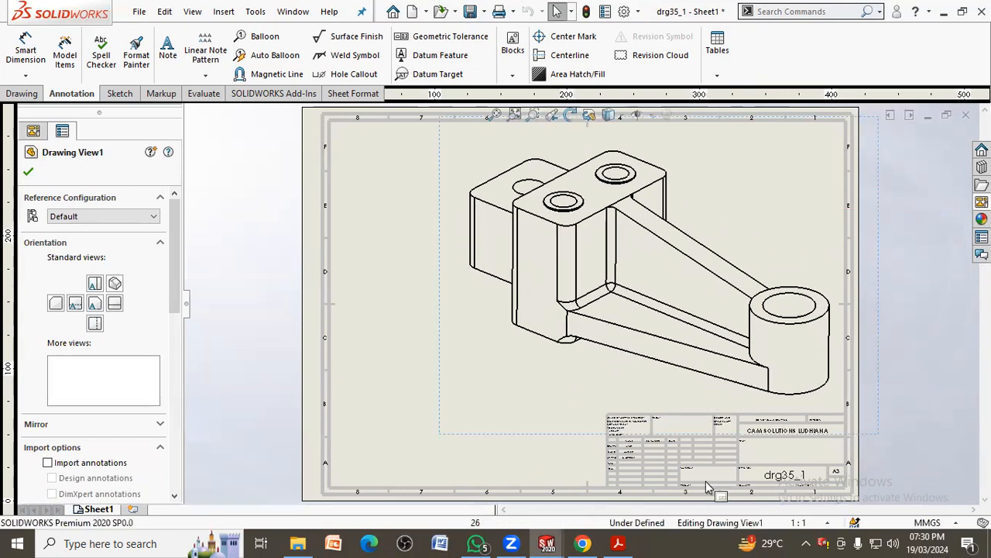
Set the sheet scale to 1:2 and move the pictorial view back above the title block
left_click(798, 522)
left_click(789, 270)
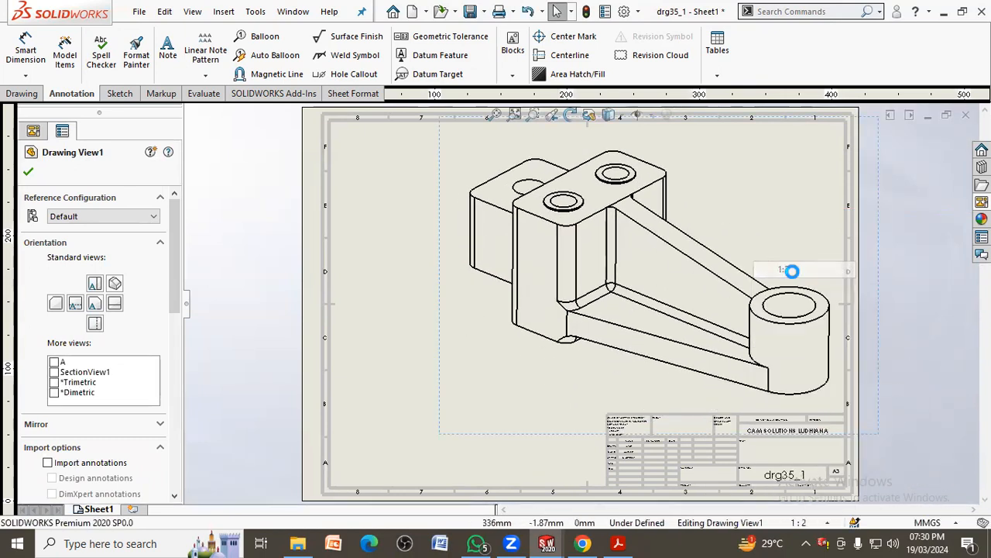
left_click_drag(763, 372, 855, 444)
Change the pictorial view's display style to Shaded With Edges and move the view to the sheet's lower-left corner
scroll(176, 303, "down", 3)
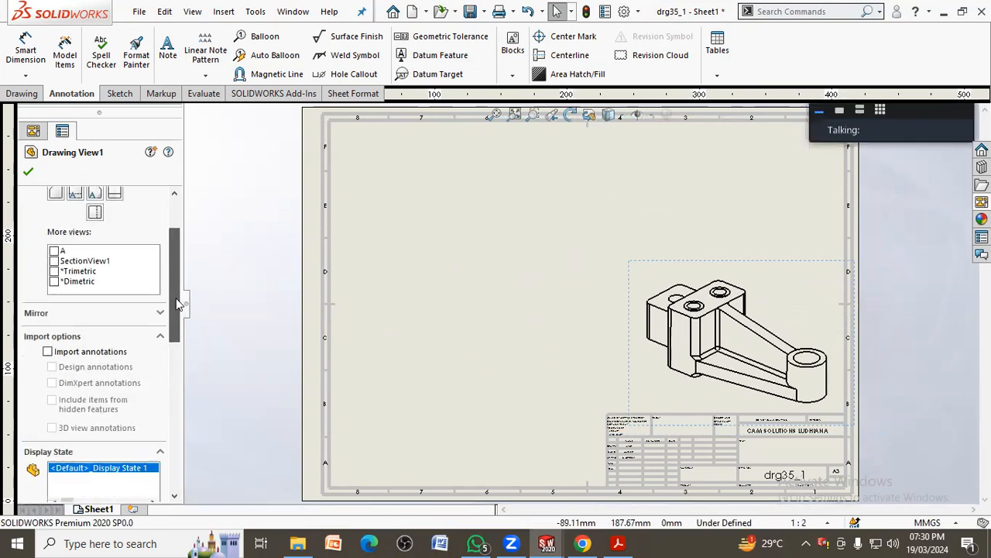
scroll(176, 304, "down", 3)
left_click(110, 393)
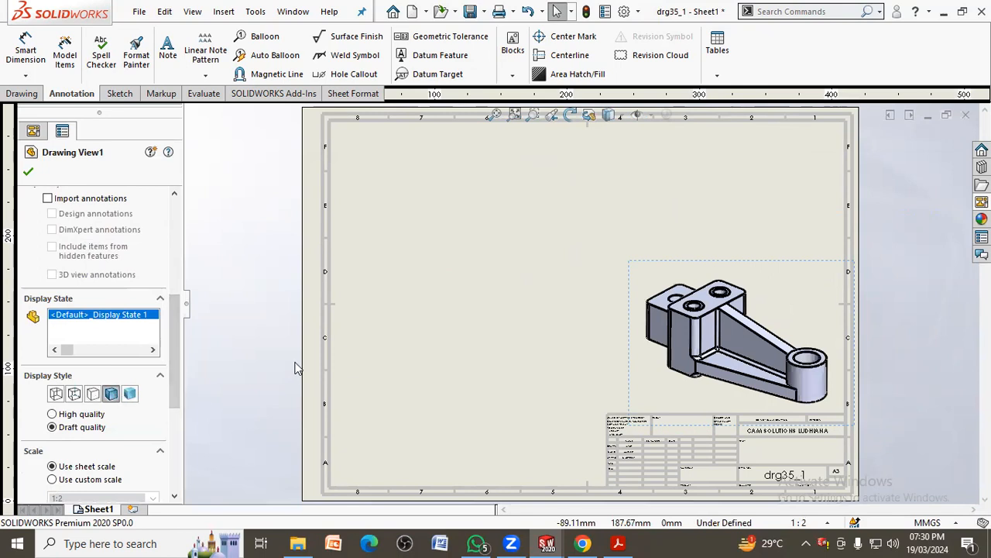
left_click(483, 369)
left_click_drag(633, 366, 343, 441)
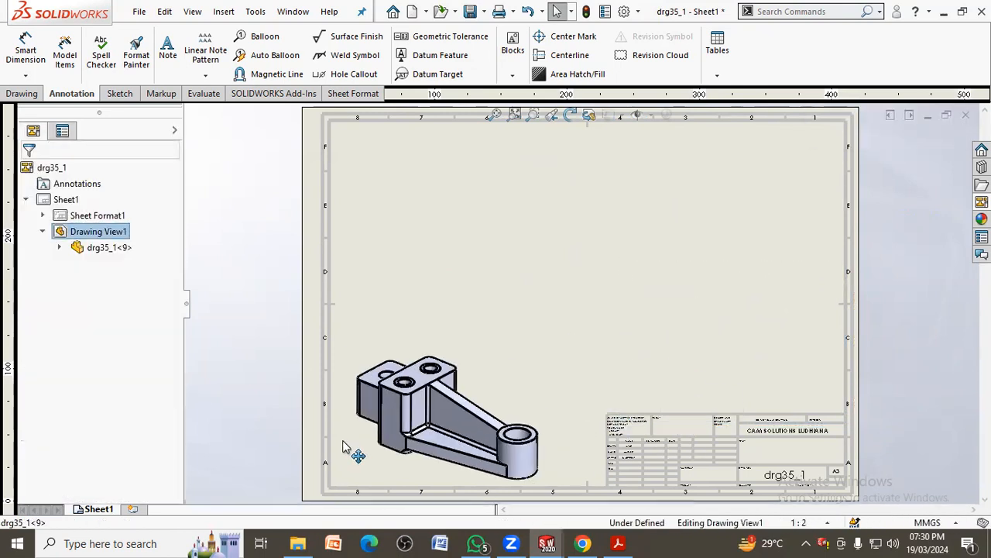
left_click(263, 362)
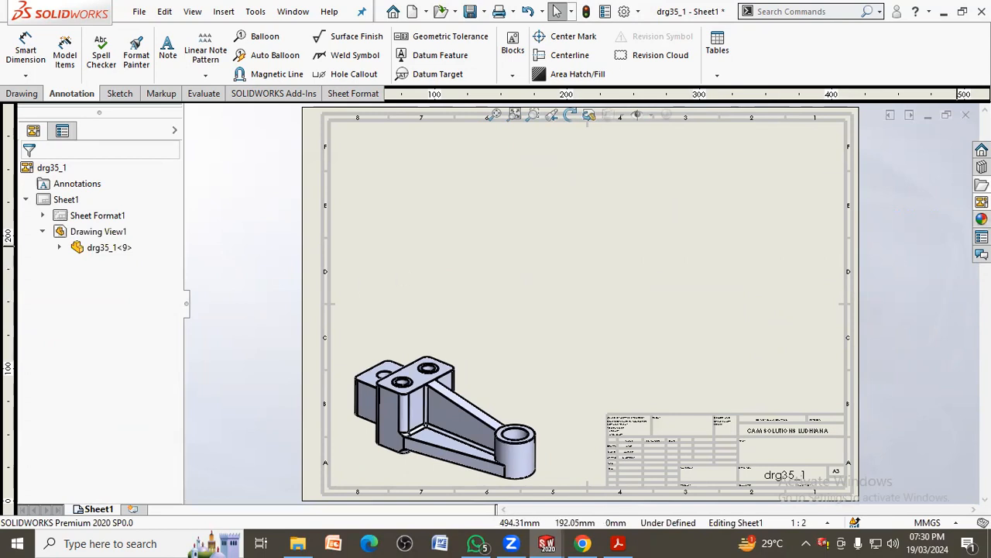
Place the front view above the pictorial view on the sheet without adding any projected views
left_click(981, 201)
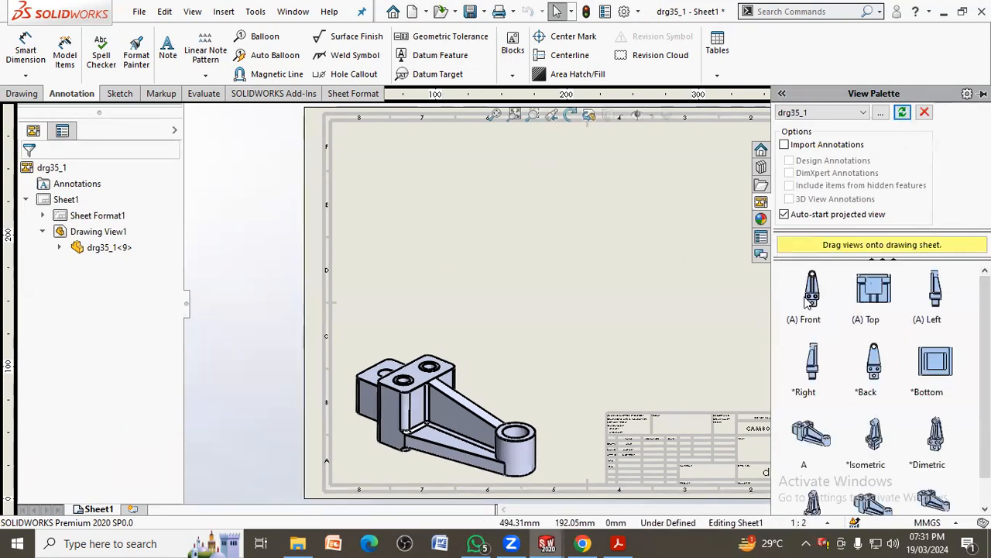
mouse_move(812, 298)
left_mouse_down()
mouse_move(508, 281)
mouse_move(503, 270)
mouse_move(587, 283)
mouse_move(506, 266)
left_mouse_up()
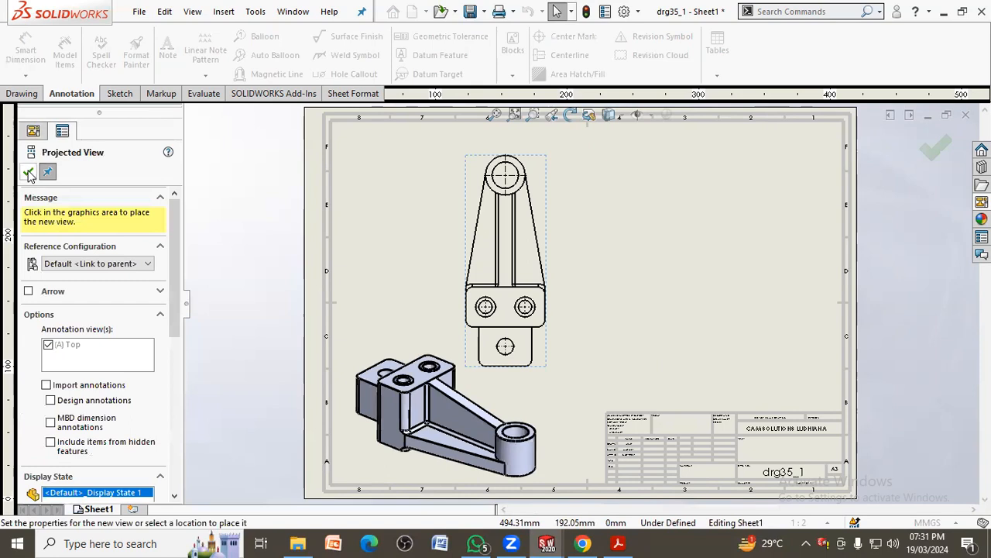
left_click(625, 291)
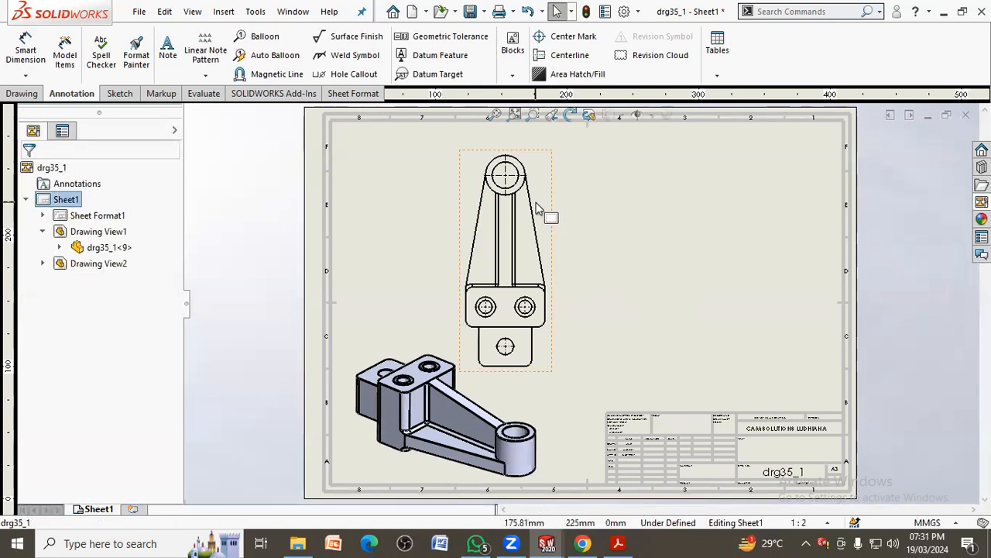
Rotate the front view to a drawing view angle of 90 degrees and move it up near the sheet's upper edge
left_click(569, 114)
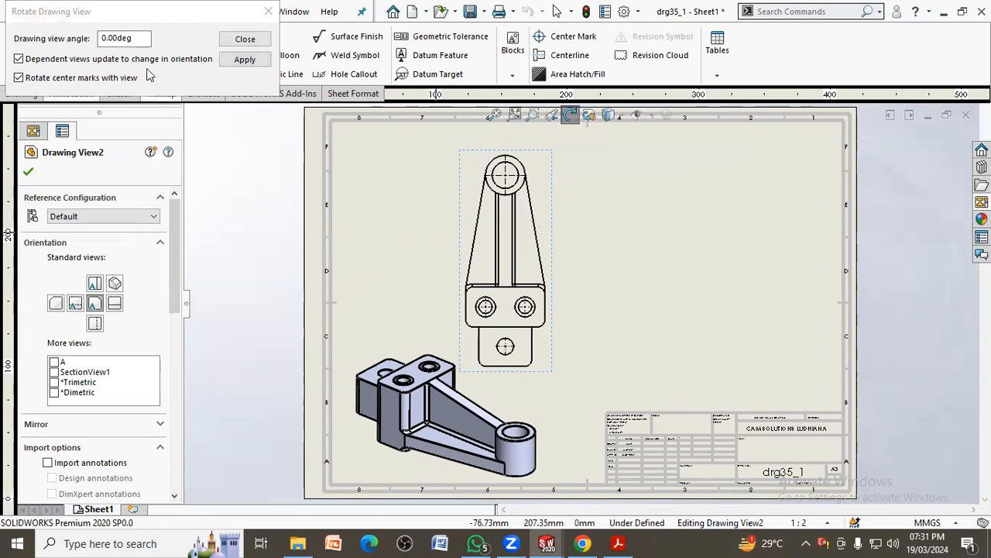
left_click_drag(88, 17, 173, 105)
double_click(219, 129)
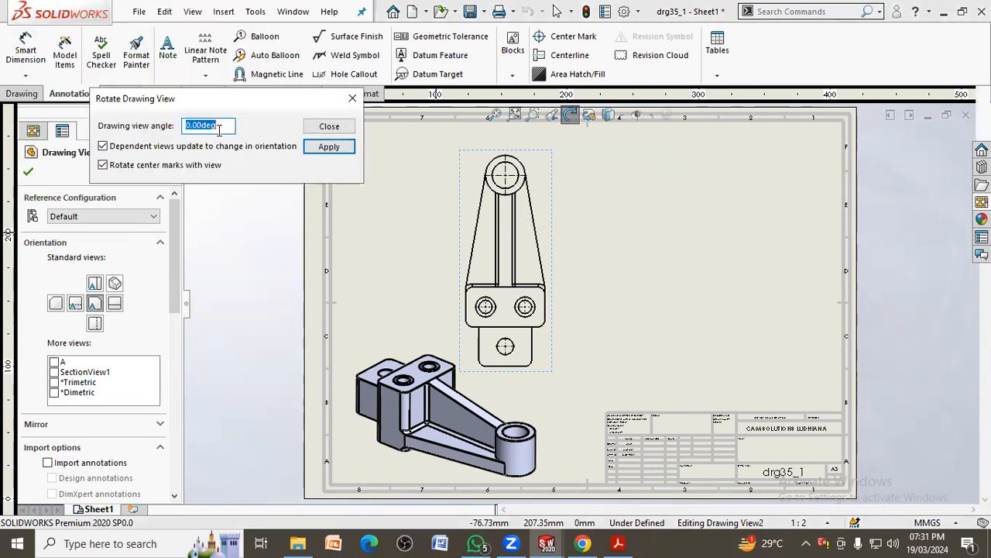
key("Return")
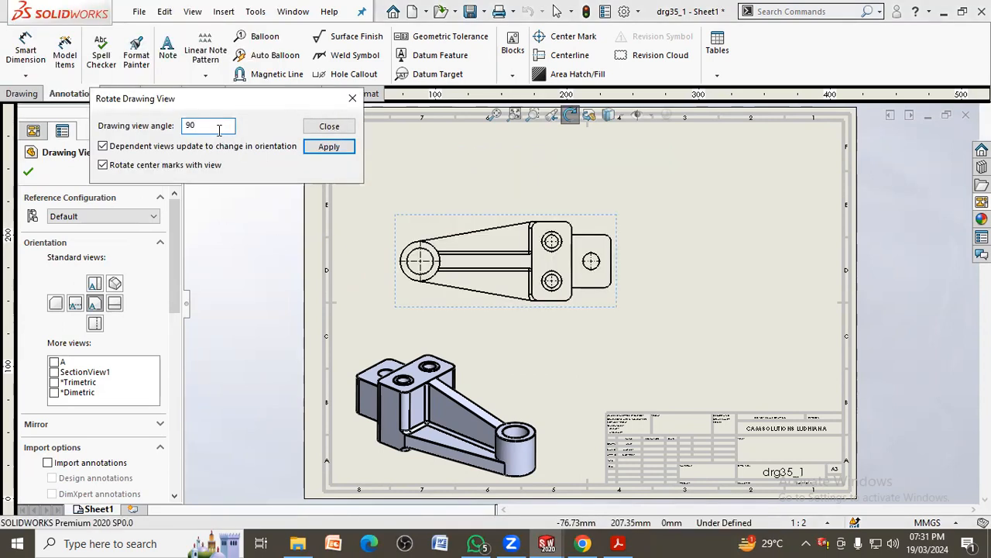
left_click(329, 126)
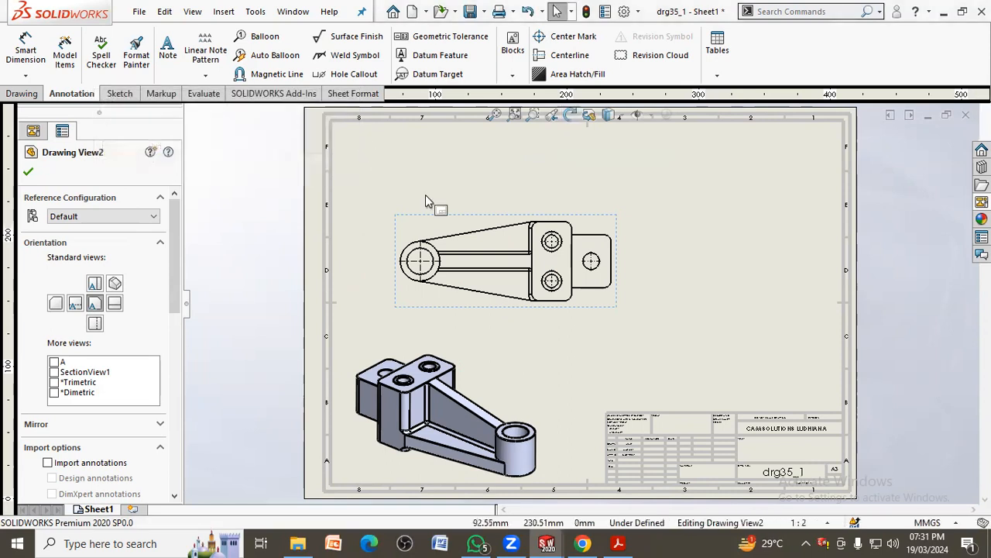
left_click(436, 203)
mouse_move(499, 220)
left_mouse_down()
mouse_move(503, 182)
mouse_move(486, 162)
left_mouse_up()
left_click(518, 277)
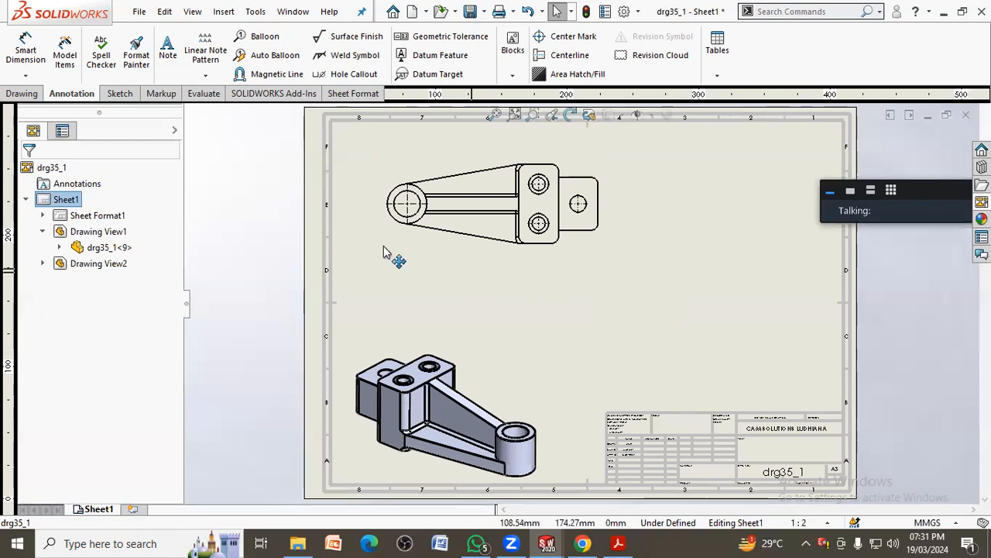
Add a projected view directly below the rotated front view
left_click(23, 93)
left_click(64, 68)
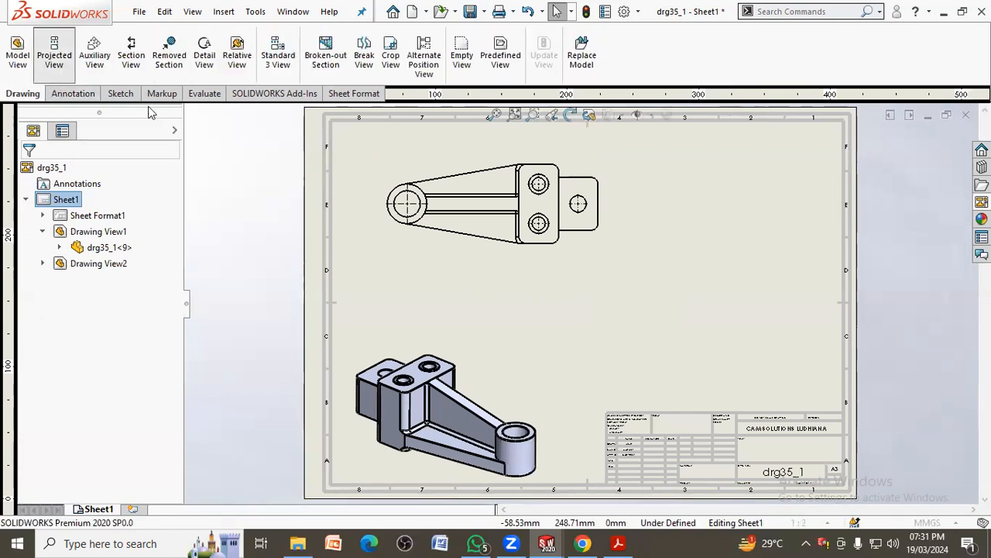
left_click(513, 239)
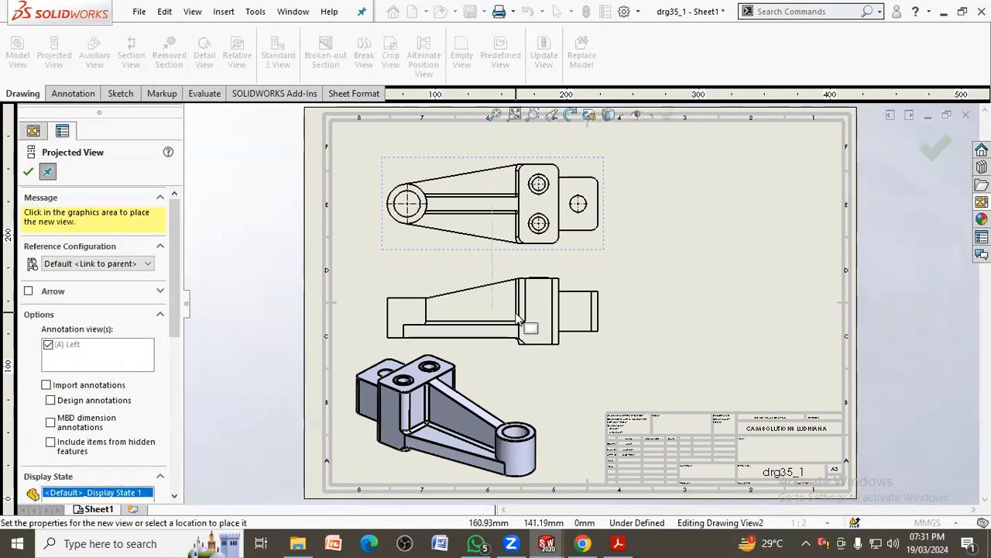
left_click(508, 298)
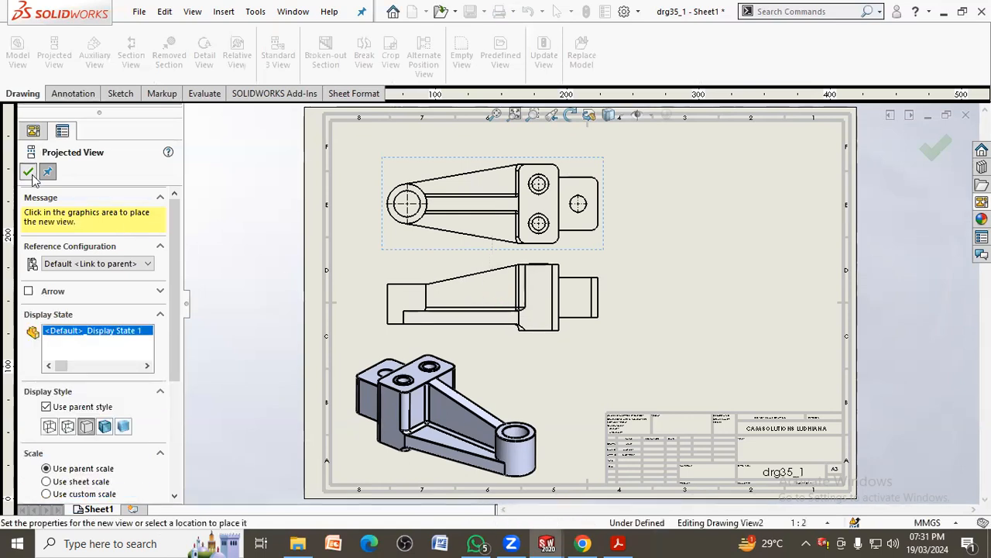
left_click(28, 171)
Move the pictorial view above the title block and reposition the front and projected views with more space between them
left_click_drag(563, 393, 854, 313)
left_click(464, 388)
mouse_move(498, 348)
left_mouse_down()
mouse_move(477, 364)
mouse_move(489, 403)
left_mouse_up()
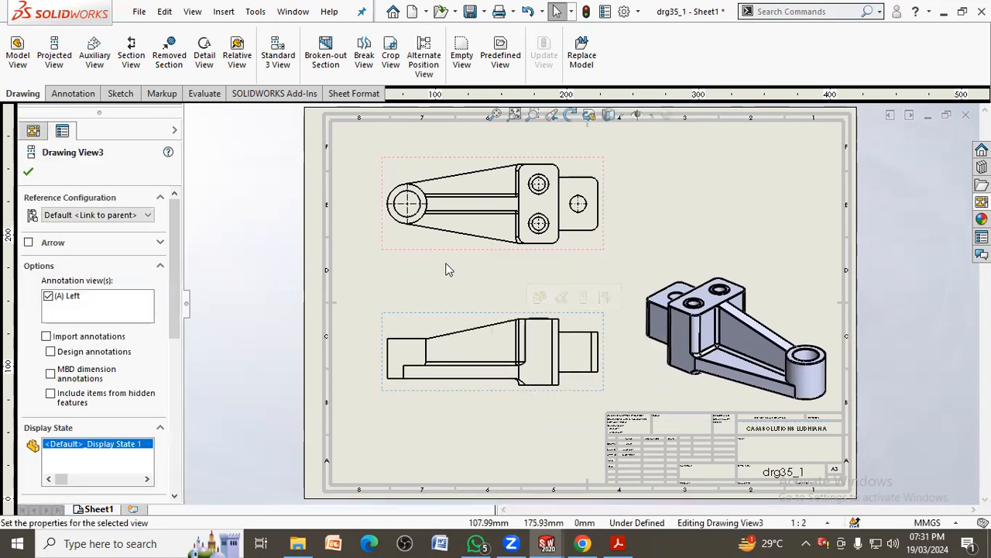
left_click_drag(442, 261, 429, 263)
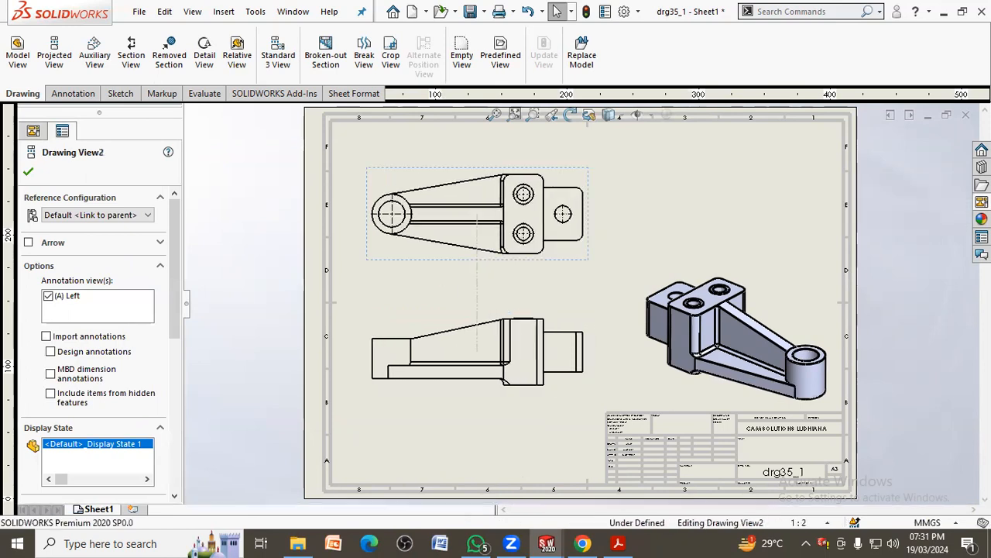
left_click(519, 407)
scroll(863, 460, "down", 2)
scroll(676, 405, "down", 1)
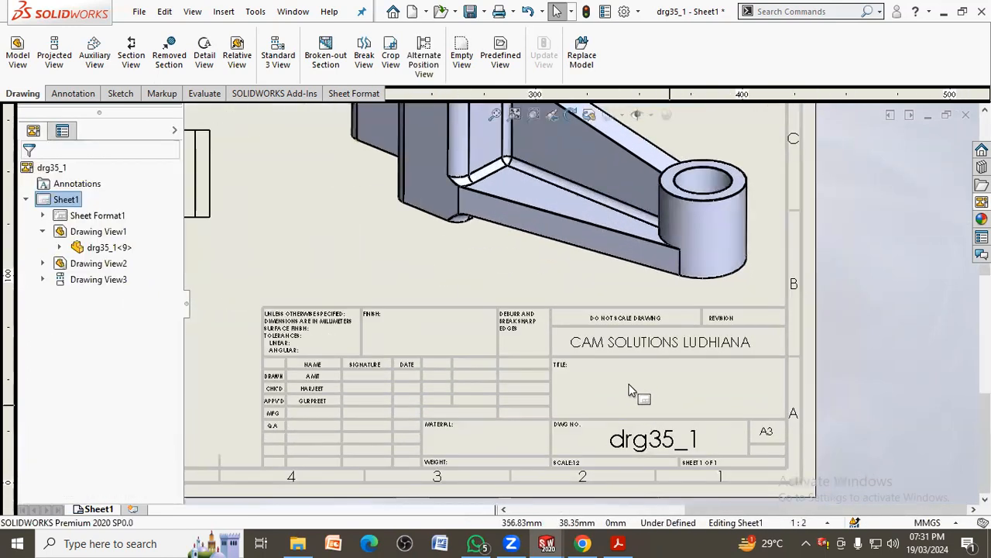
scroll(496, 392, "down", 1)
scroll(509, 388, "up", 2)
scroll(510, 388, "up", 4)
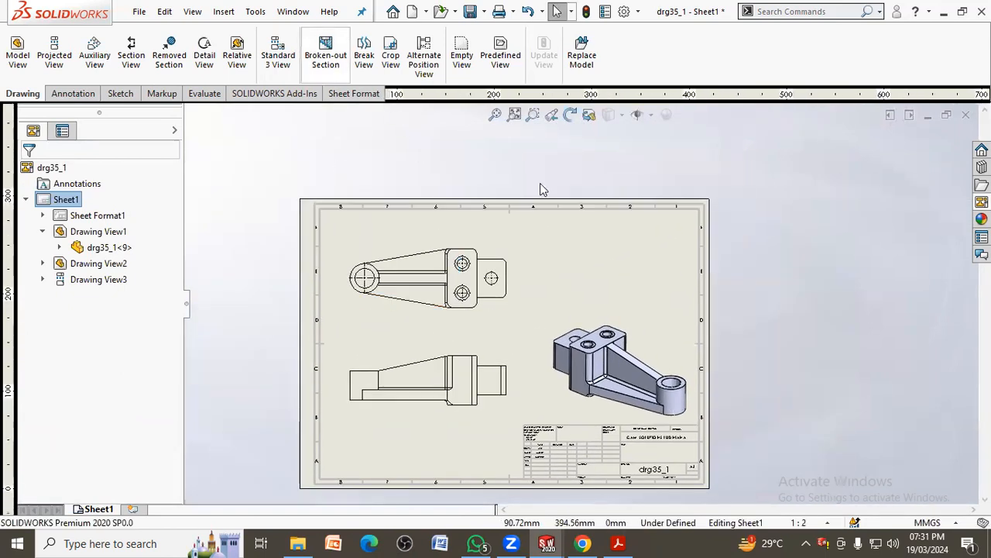
Try to save the drawing as a drawing template (*.drwdot) in the templates folder
left_click(138, 10)
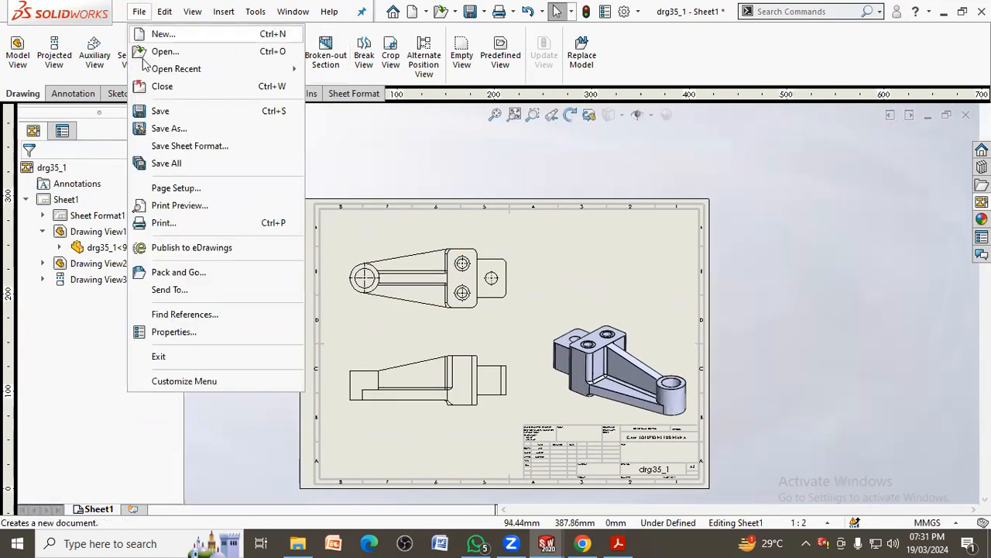
left_click(184, 133)
left_click(444, 243)
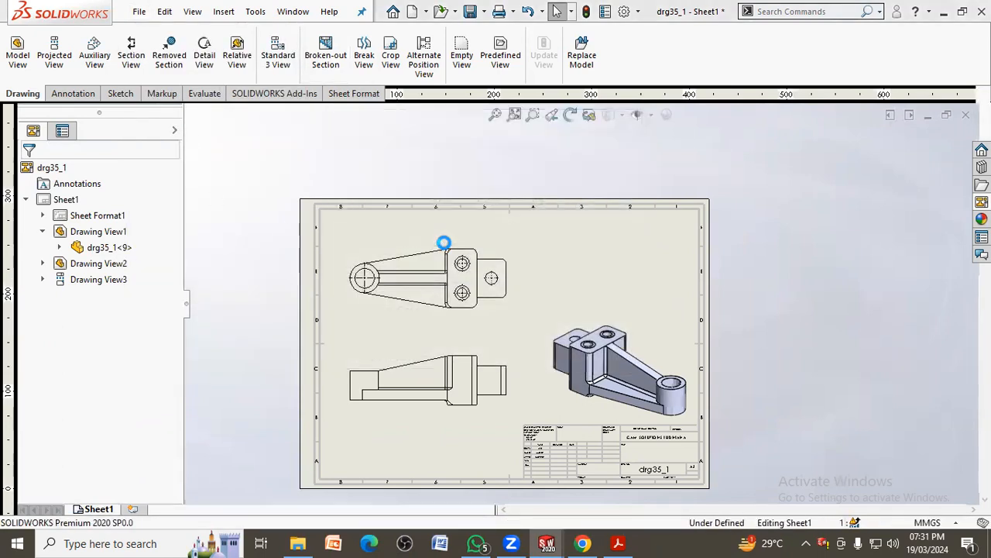
left_click(611, 310)
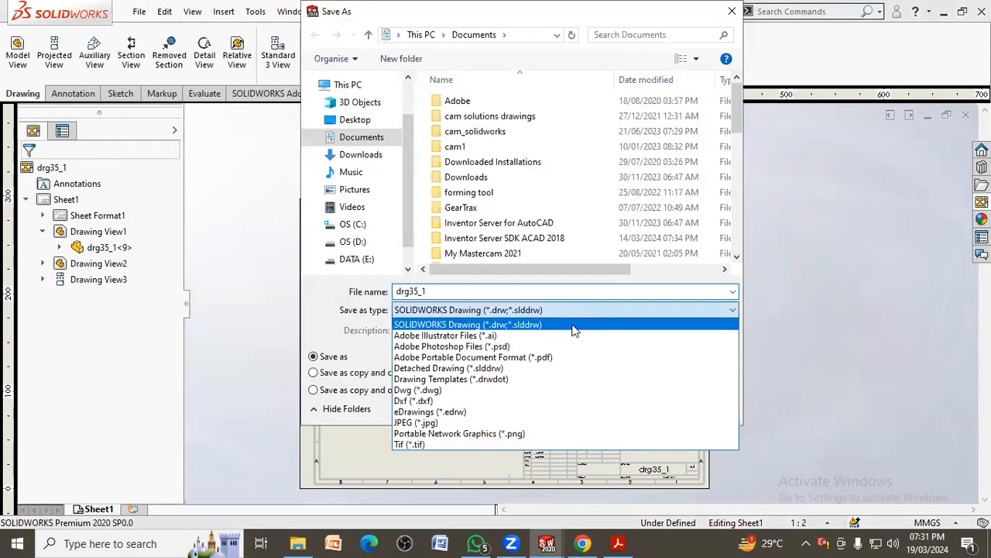
left_click(535, 379)
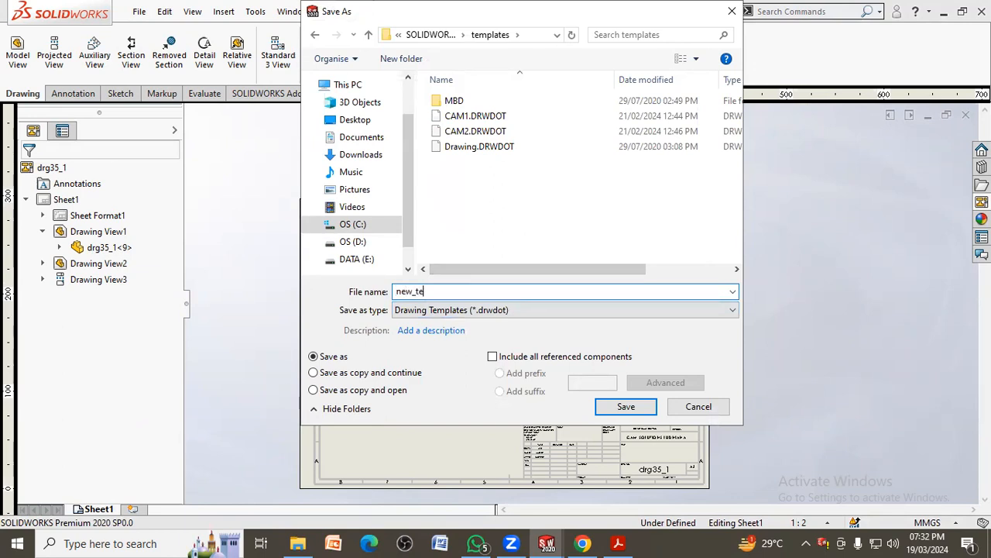
left_click(629, 409)
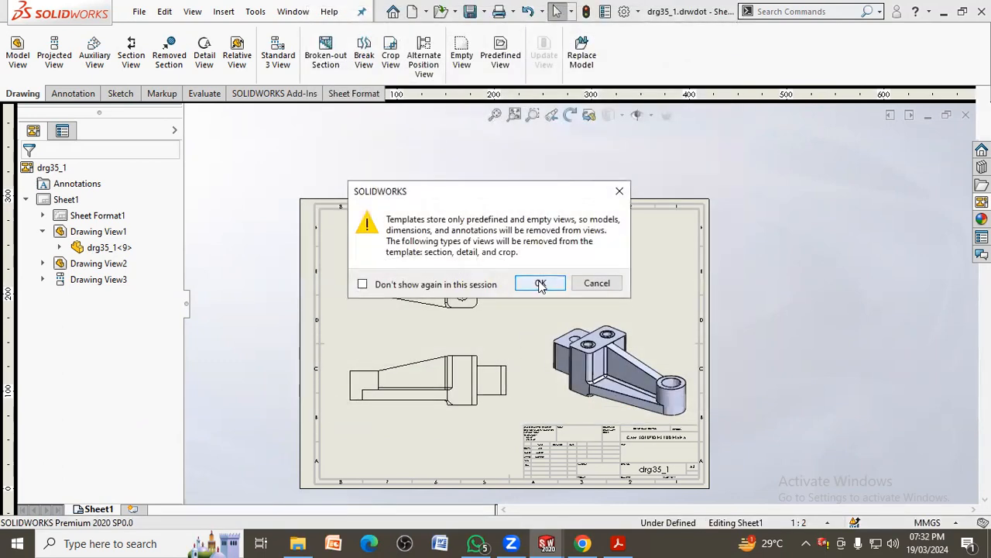
left_click(598, 285)
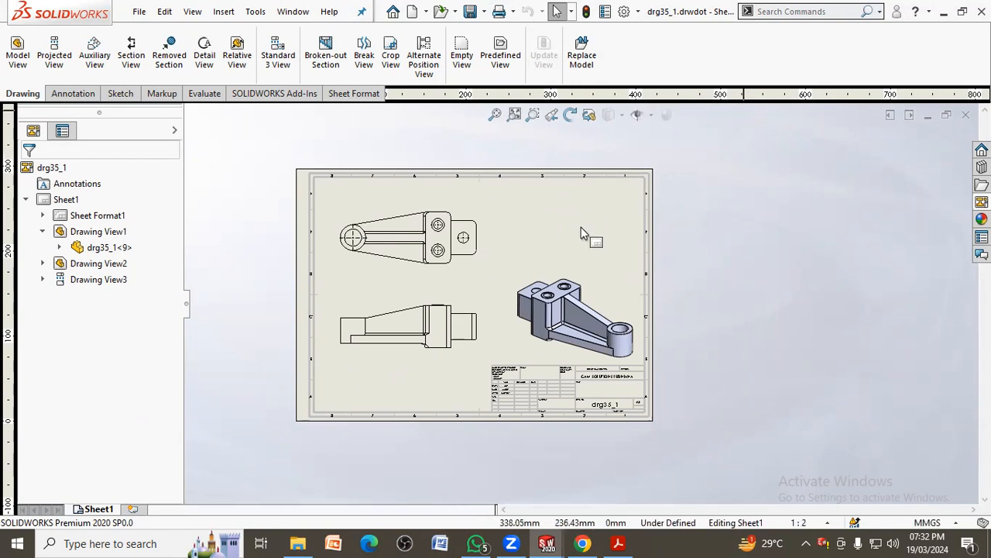
In the document's dimension settings, set the primary precision to None and make the arrows scale with dimension height
scroll(550, 216, "down", 1)
left_click(624, 12)
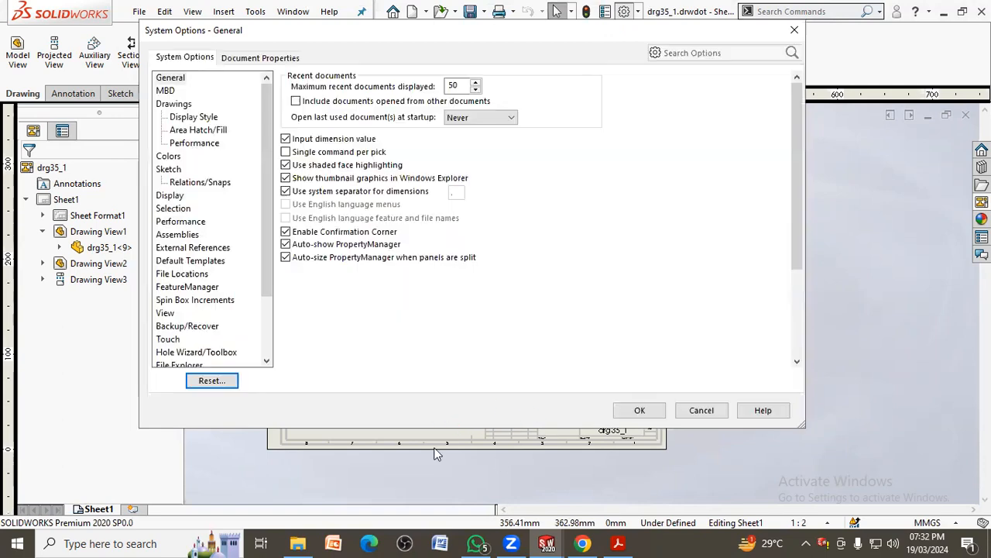
left_click(263, 58)
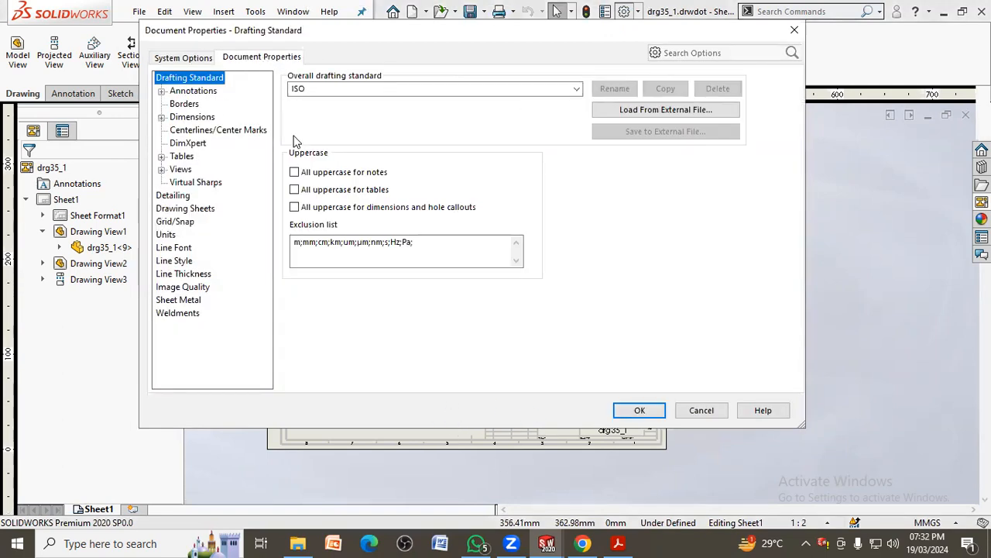
left_click(193, 92)
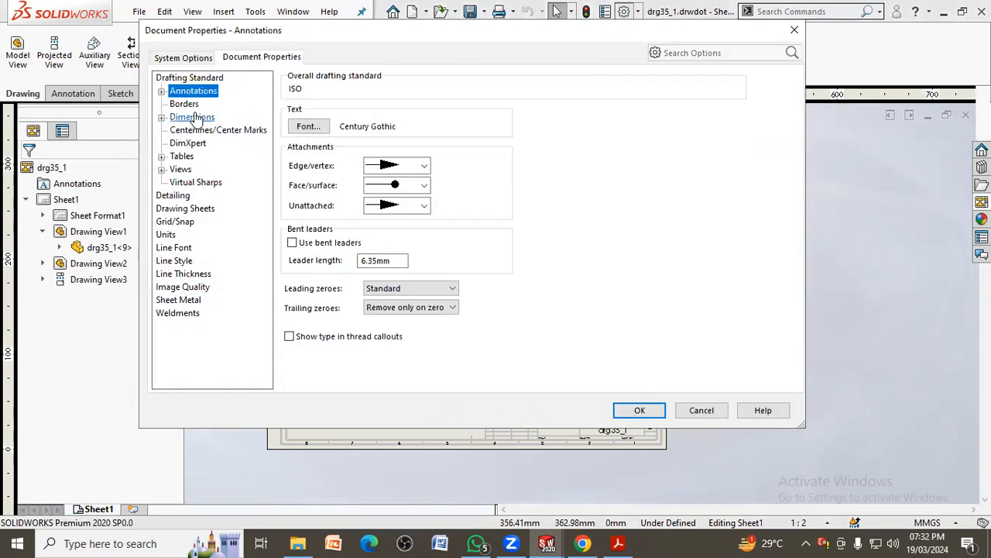
left_click(194, 117)
left_click(330, 213)
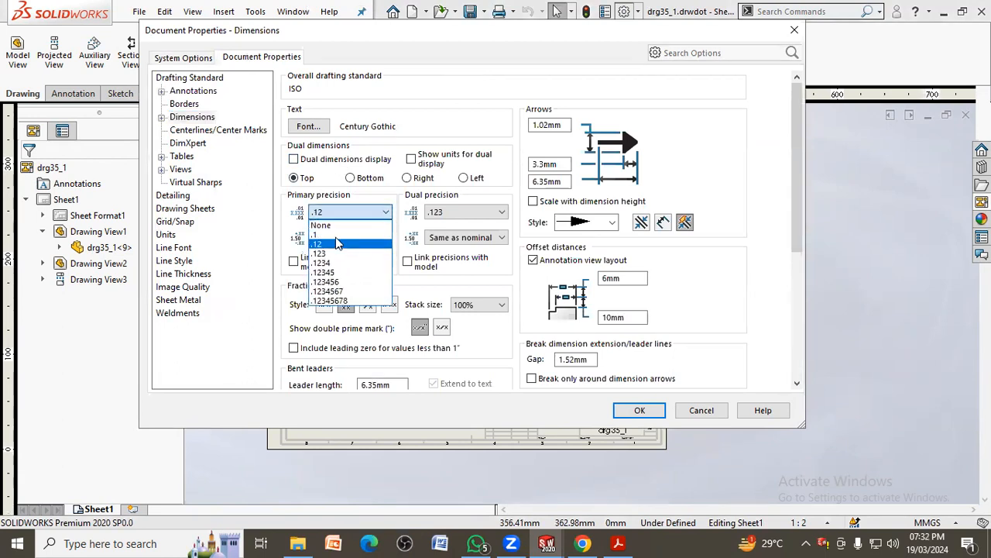
left_click(352, 226)
left_click(547, 201)
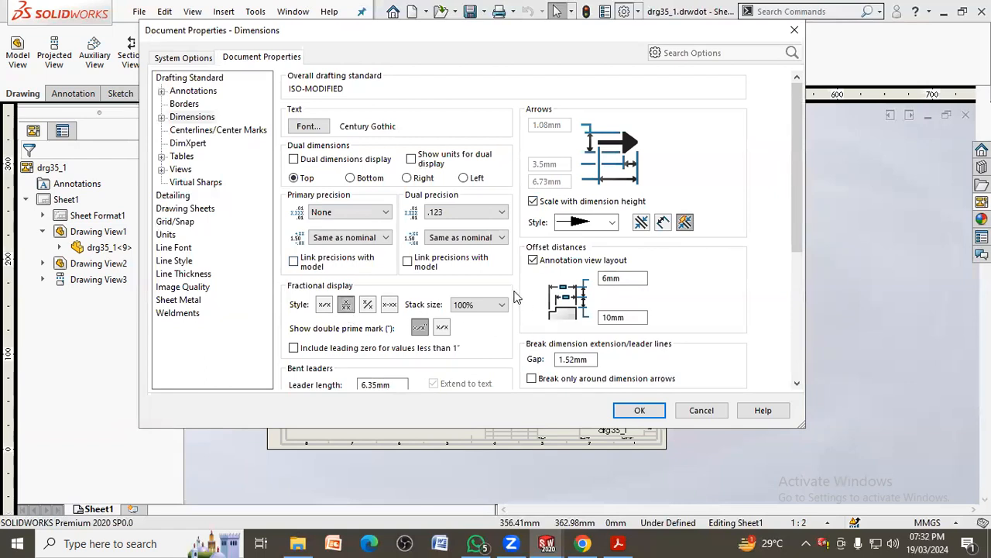
Set the default dimension tolerance to Symmetric with 0.02 mm and a tolerance font scale of .5 instead of the dimension size
scroll(517, 297, "down", 3)
left_click(547, 360)
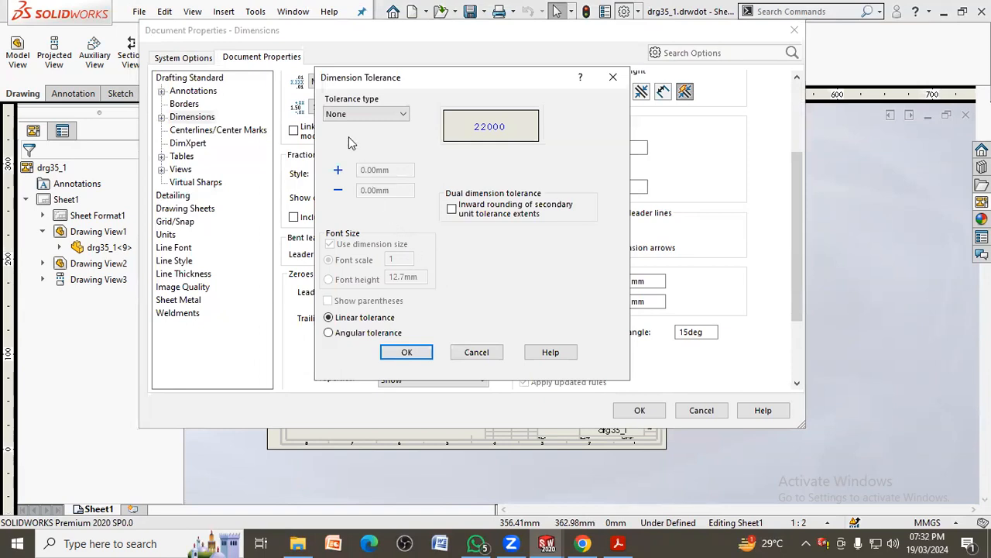
left_click(365, 114)
left_click(363, 163)
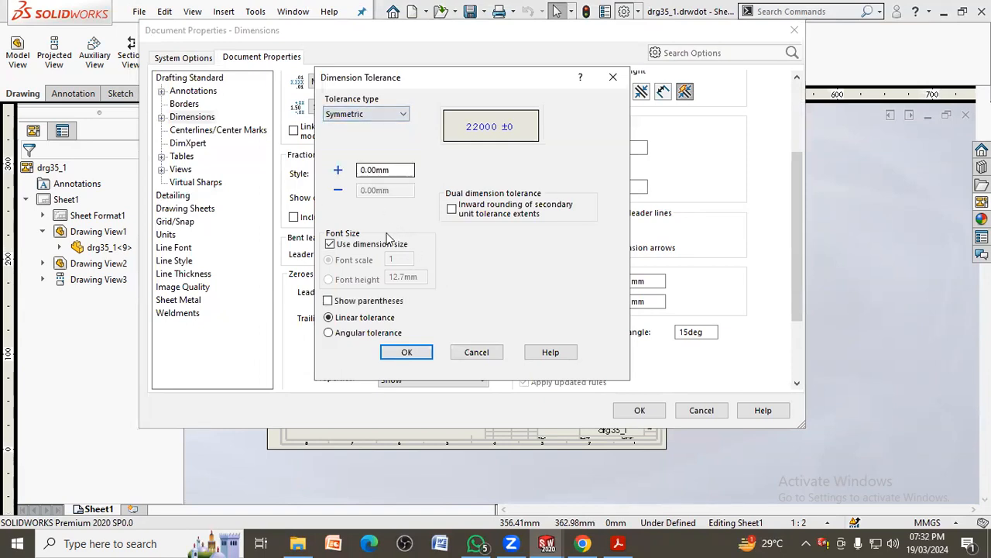
left_click_drag(399, 170, 201, 174)
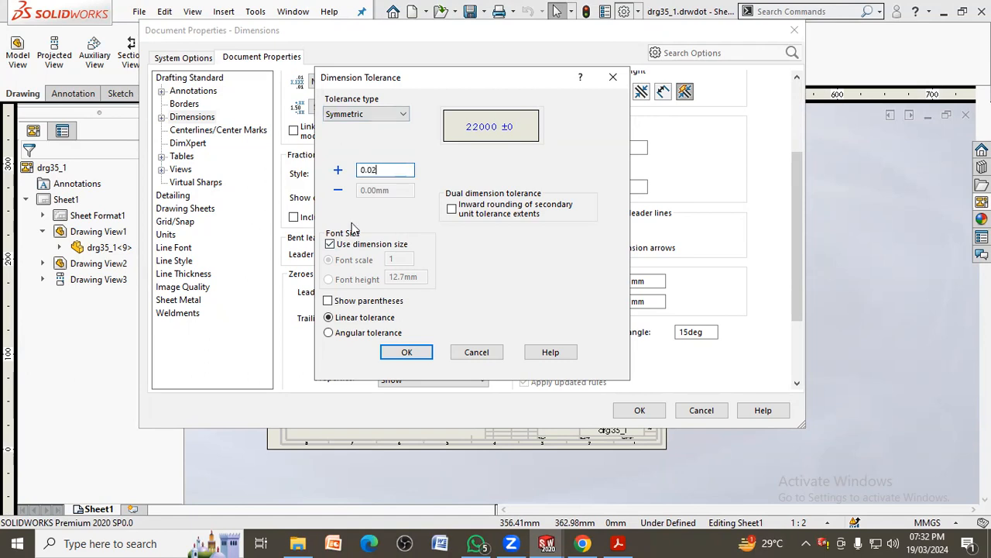
type("0.02")
left_click(330, 244)
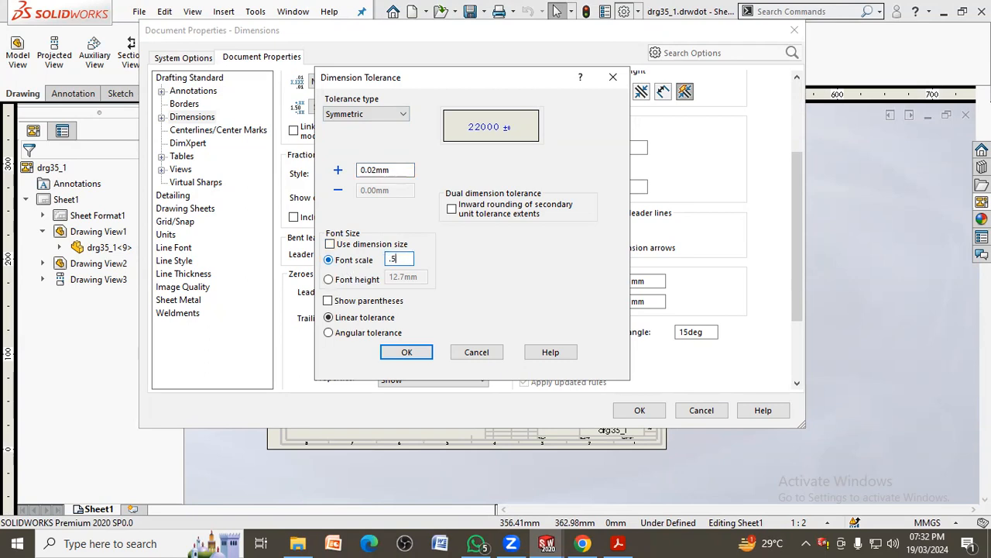
key("Return")
Review the remaining document property pages, including DimXpert, tables, views, virtual sharps and drawing sheets, and recheck the dimension and annotation settings
left_click(191, 132)
left_click(187, 144)
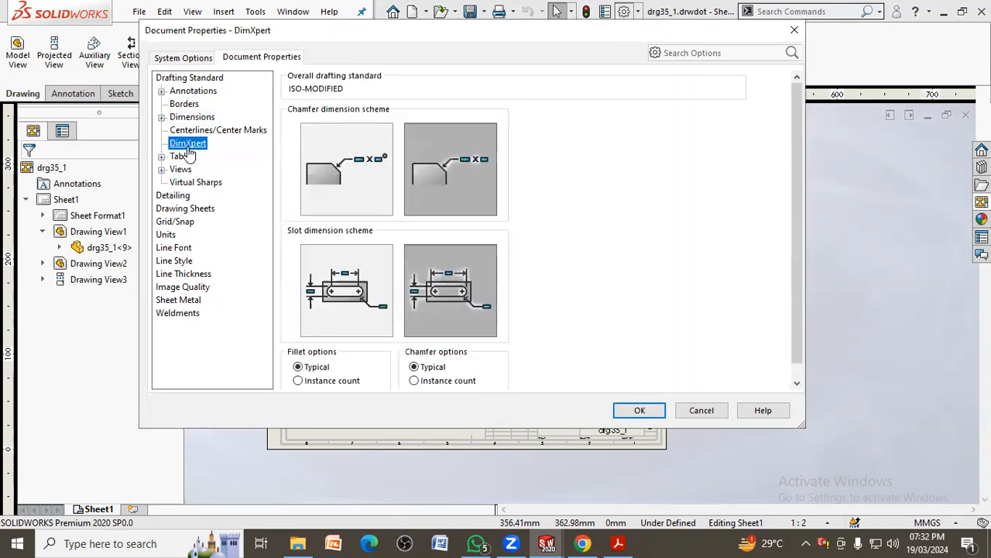
left_click(181, 156)
left_click(181, 169)
left_click(195, 182)
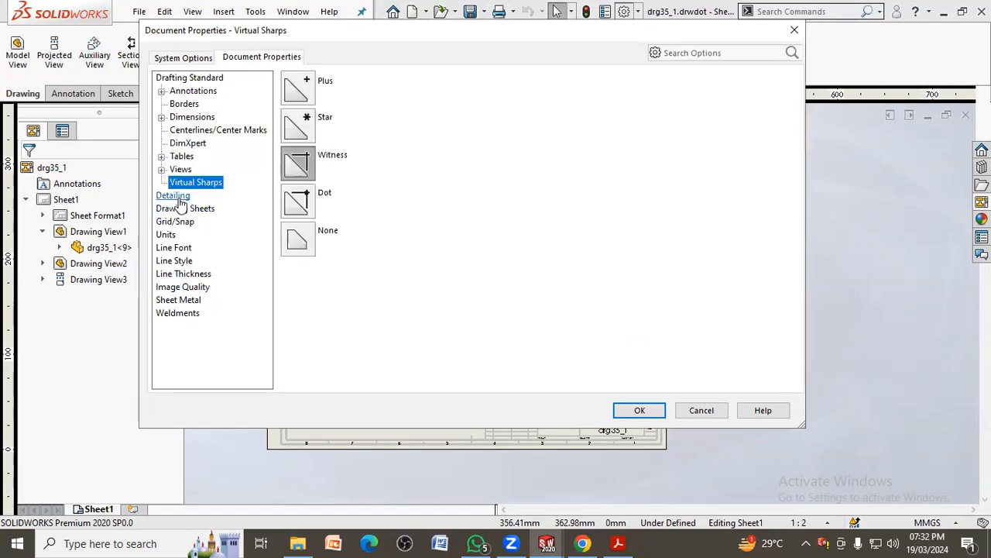
left_click(186, 209)
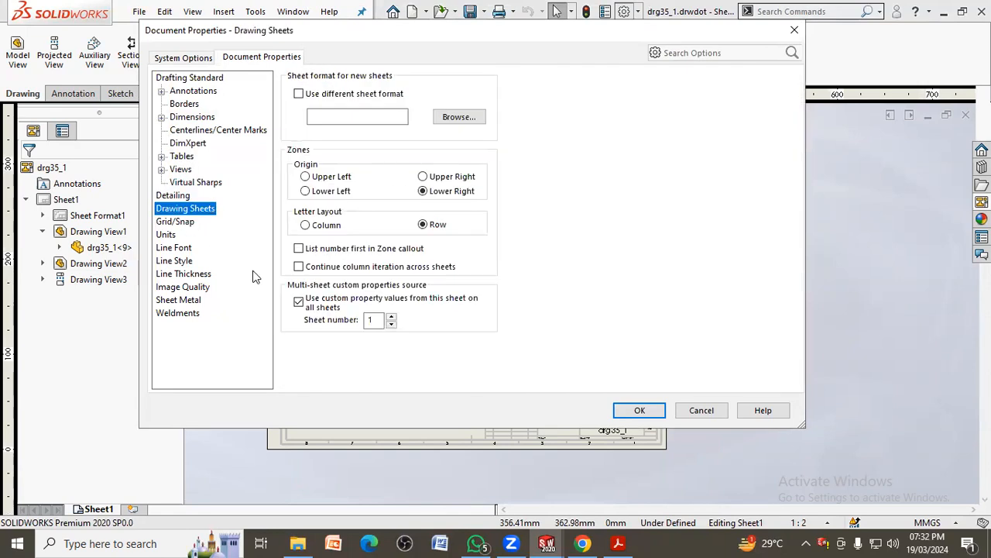
left_click(194, 118)
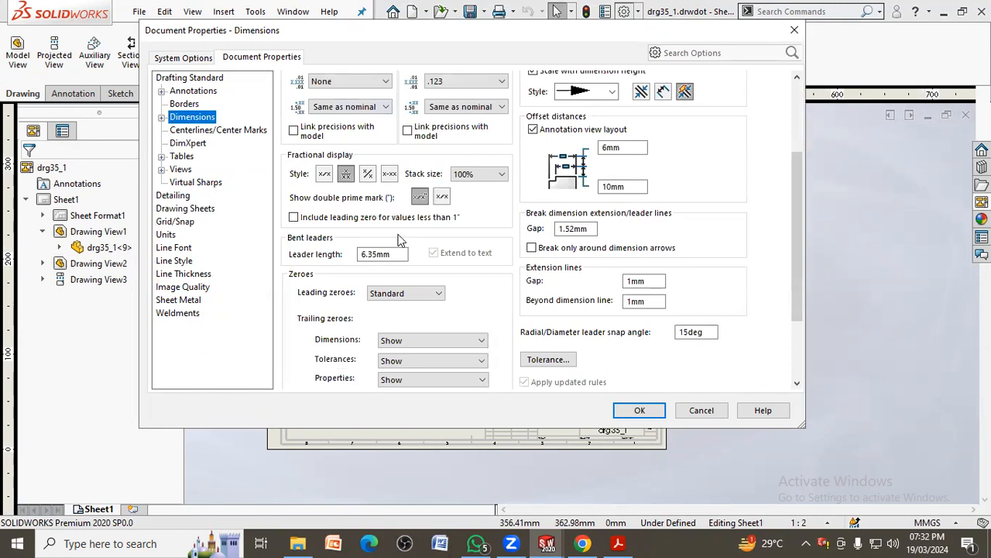
scroll(400, 241, "up", 3)
left_click(194, 91)
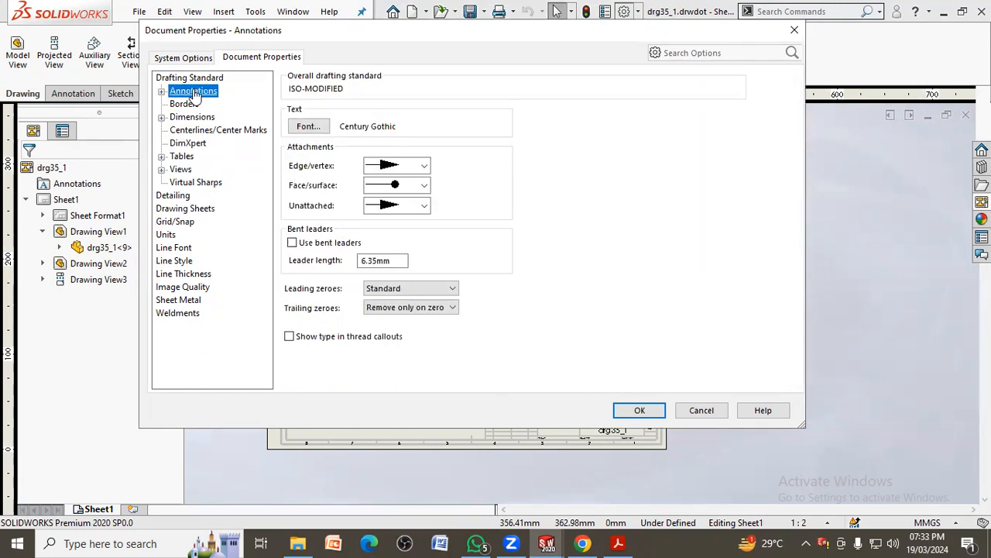
Set the document's dimension font to Arial with the Bold style
left_click(191, 118)
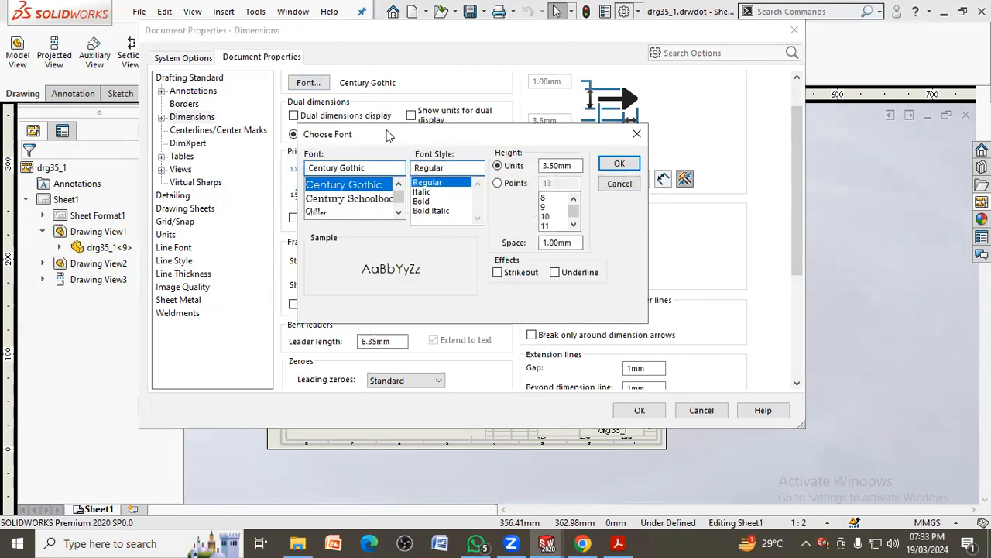
left_click(422, 200)
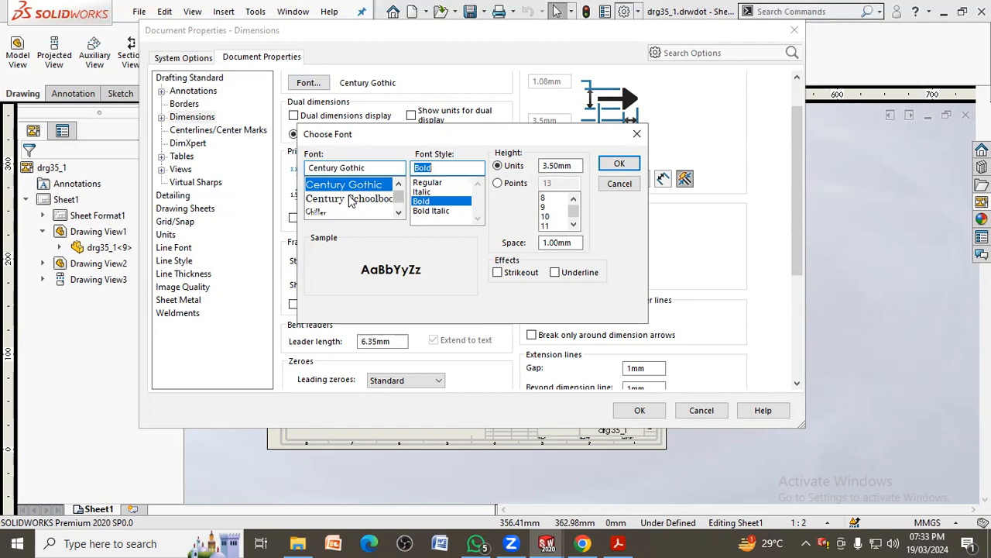
left_click(399, 213)
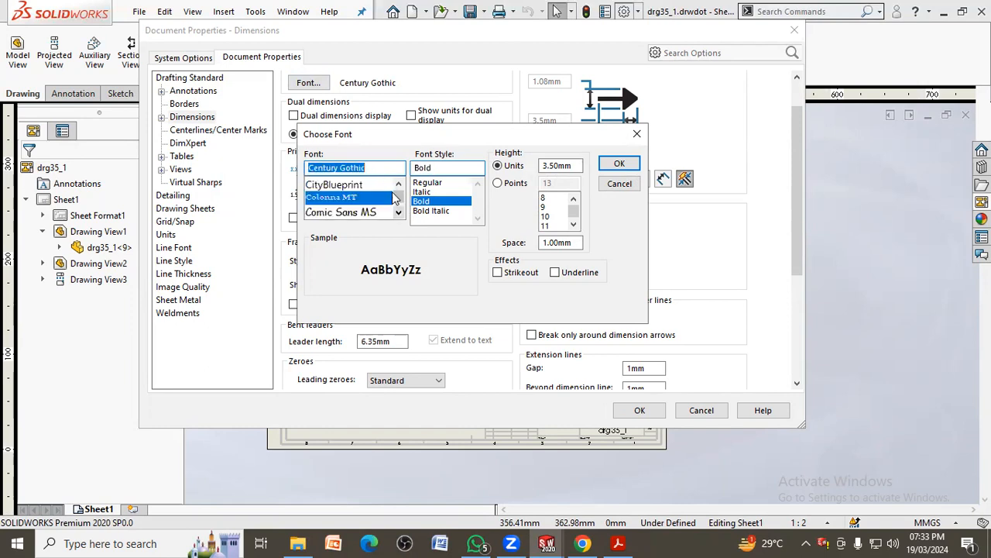
left_click(400, 213)
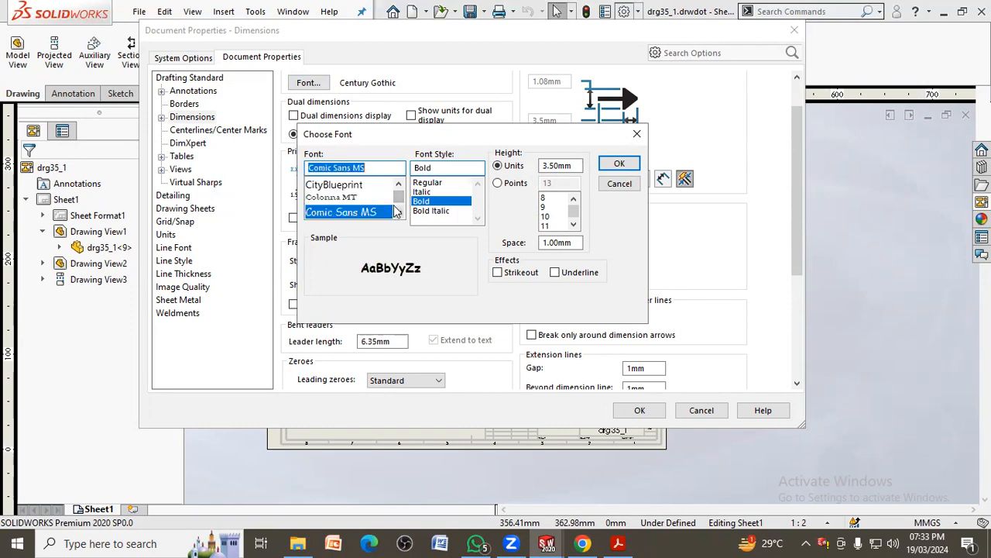
left_click(399, 213)
left_click(399, 213)
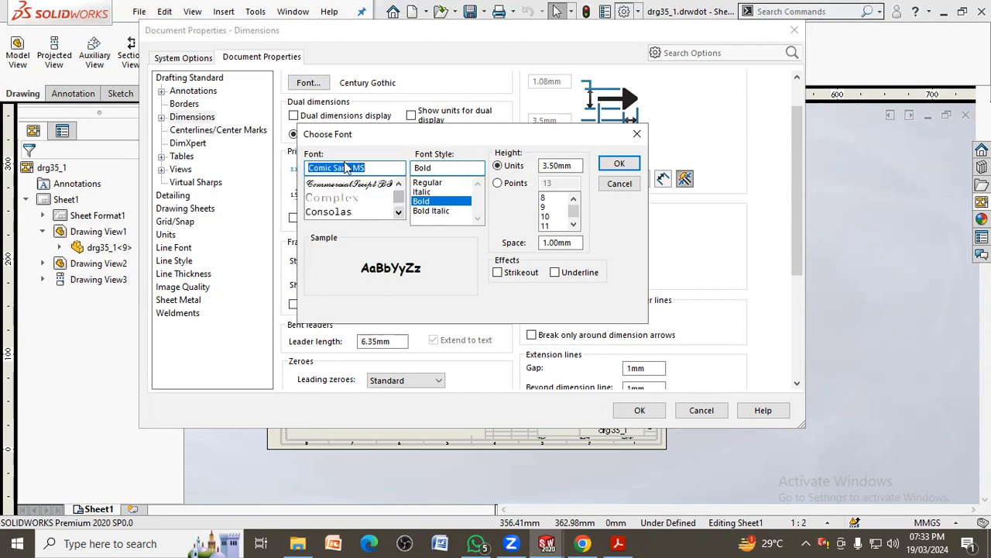
type("a")
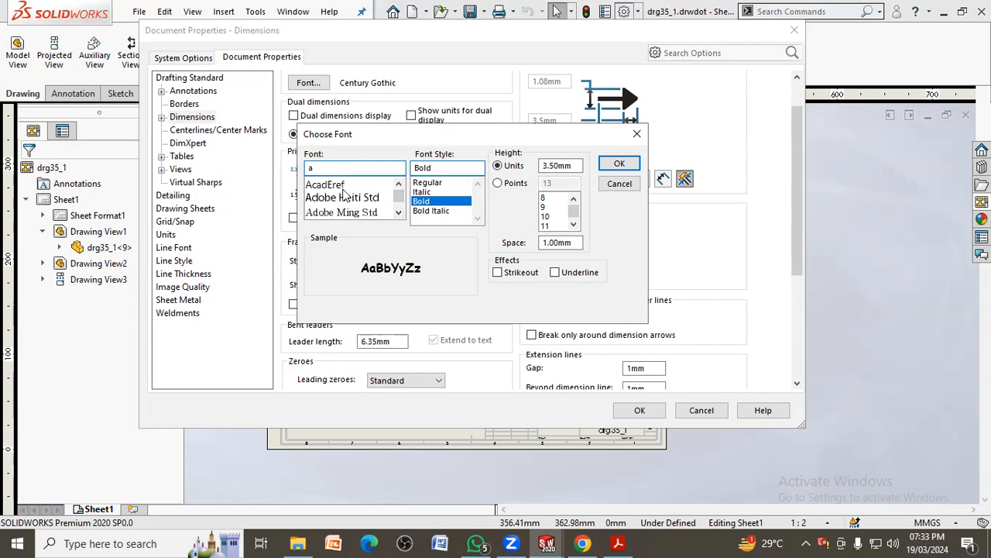
type("ri")
left_click(323, 185)
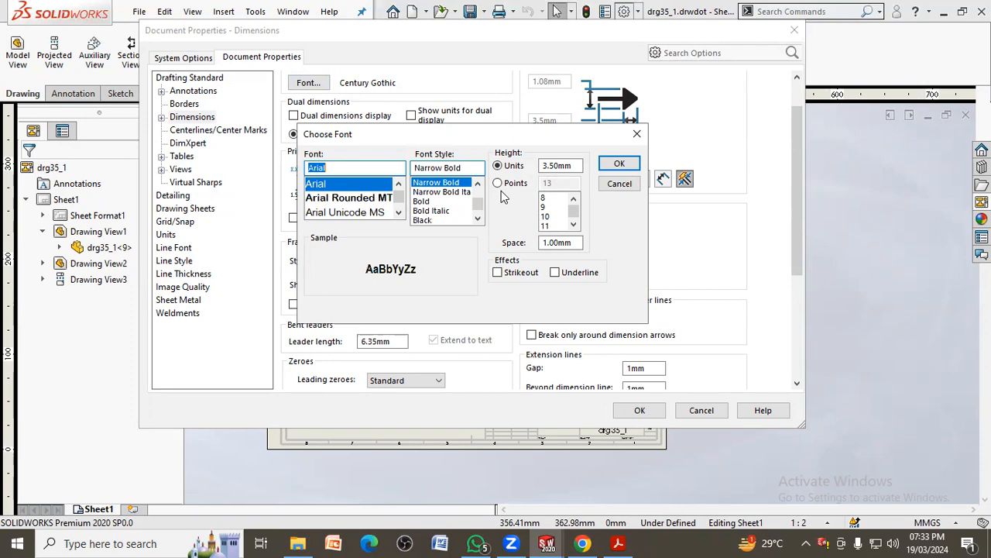
left_click(424, 202)
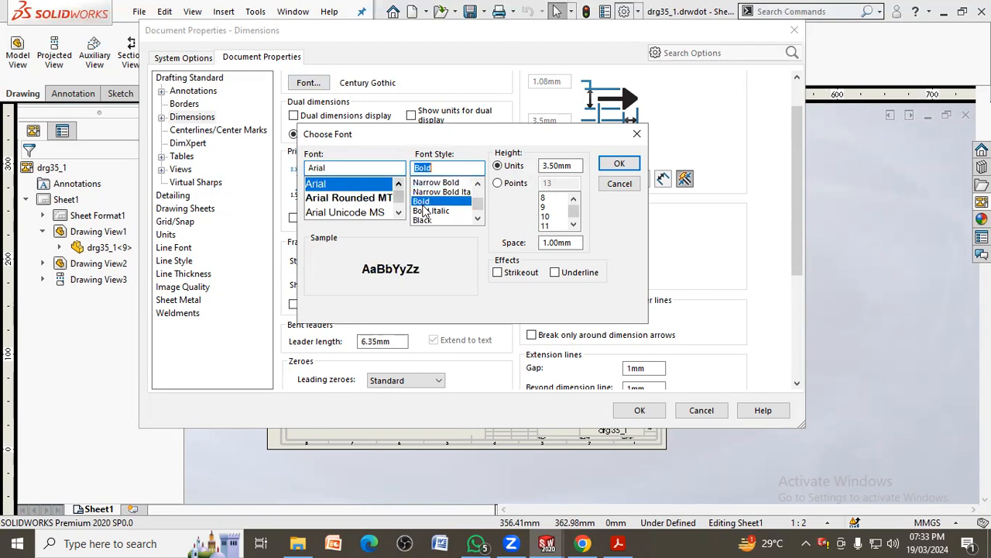
Set the dimension font height to 18 points and apply the document properties
left_click(499, 184)
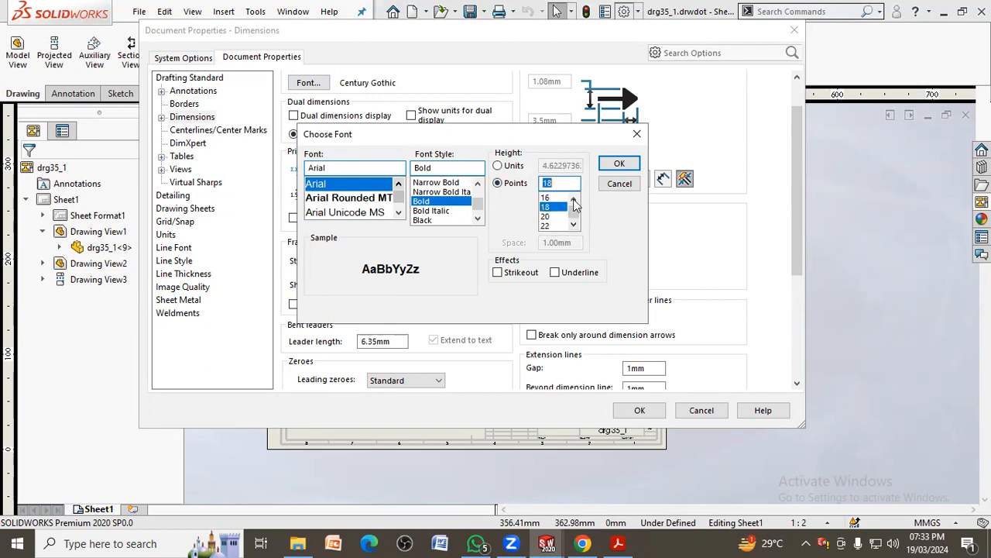
left_click(619, 165)
left_click(640, 409)
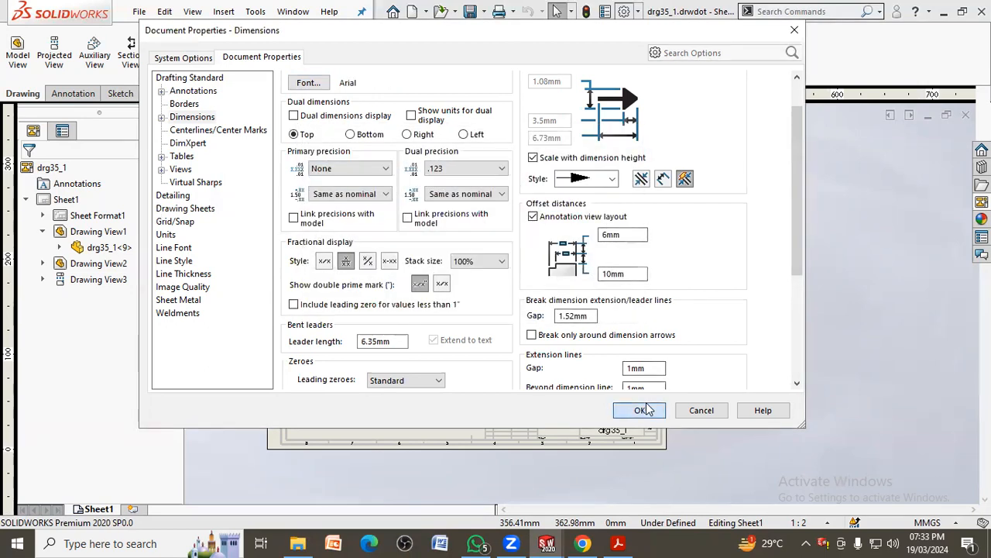
scroll(465, 349, "down", 2)
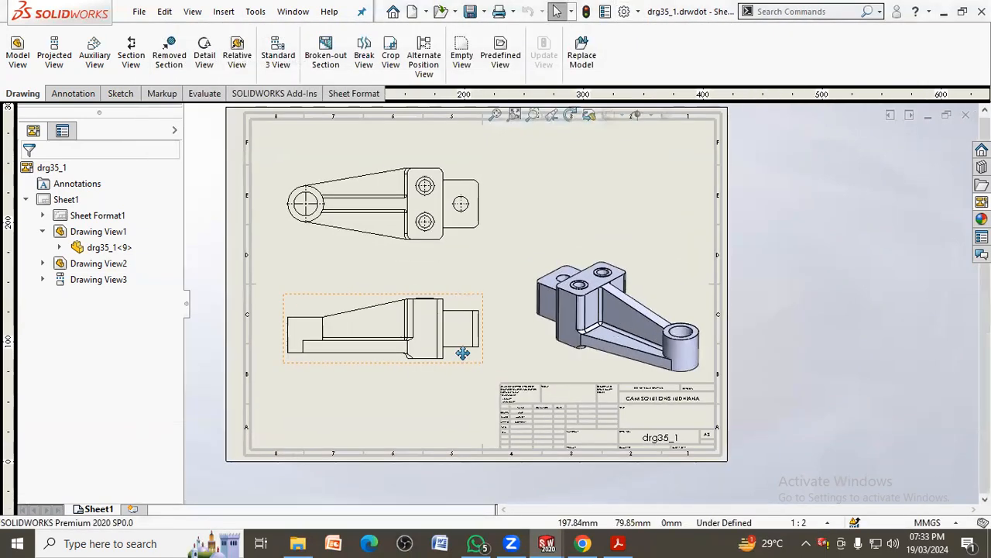
mouse_move(563, 246)
middle_mouse_down()
mouse_move(545, 283)
mouse_move(565, 261)
mouse_move(601, 280)
middle_mouse_up()
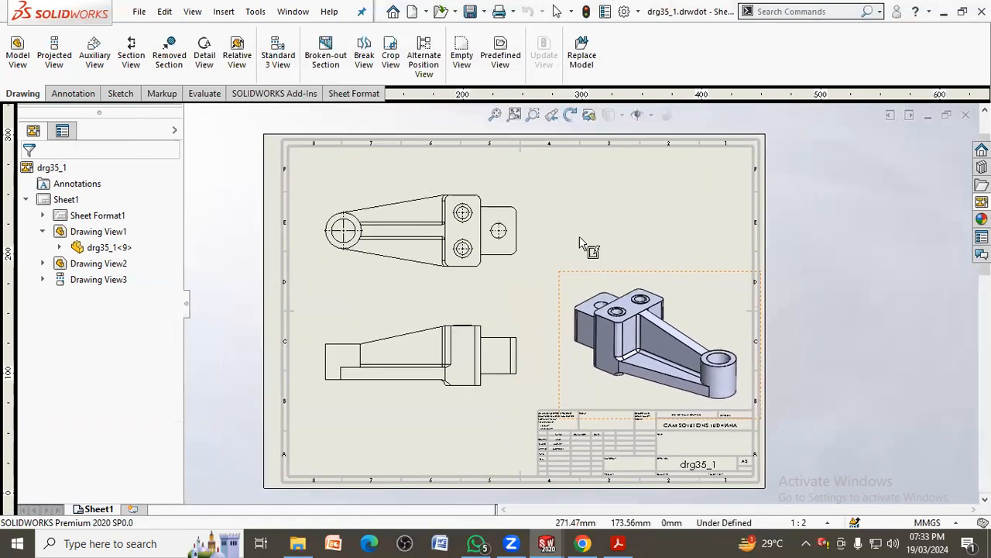
left_click(515, 114)
left_click(586, 171)
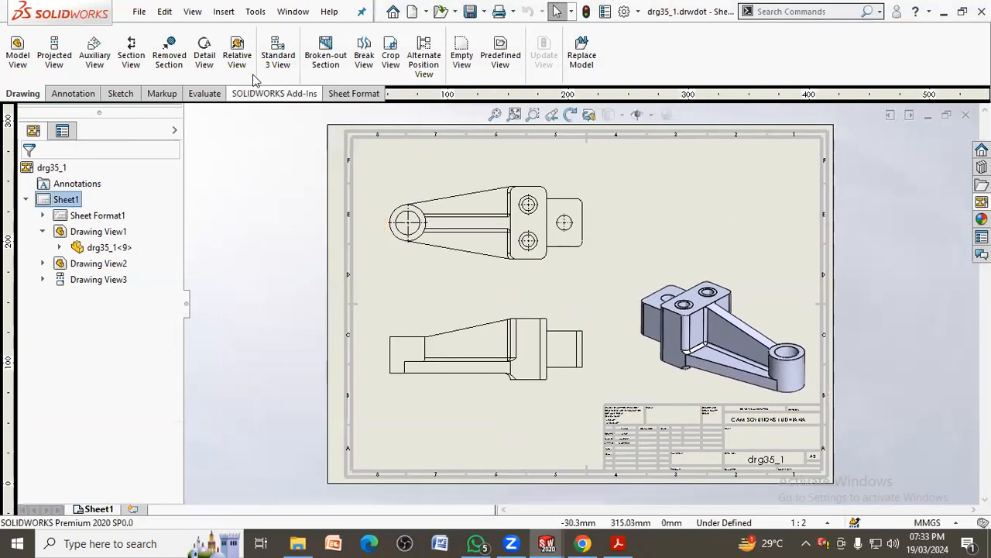
Save the drawing as a drawing template (*.drwdot) named new_temp in the templates folder, accepting the removal of models from its views
left_click(140, 12)
left_click(163, 128)
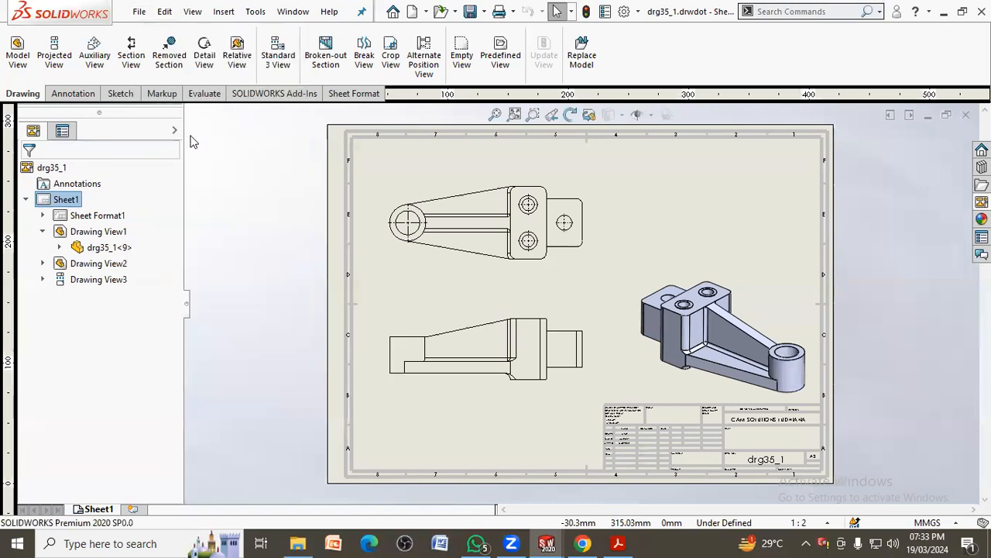
left_click(495, 310)
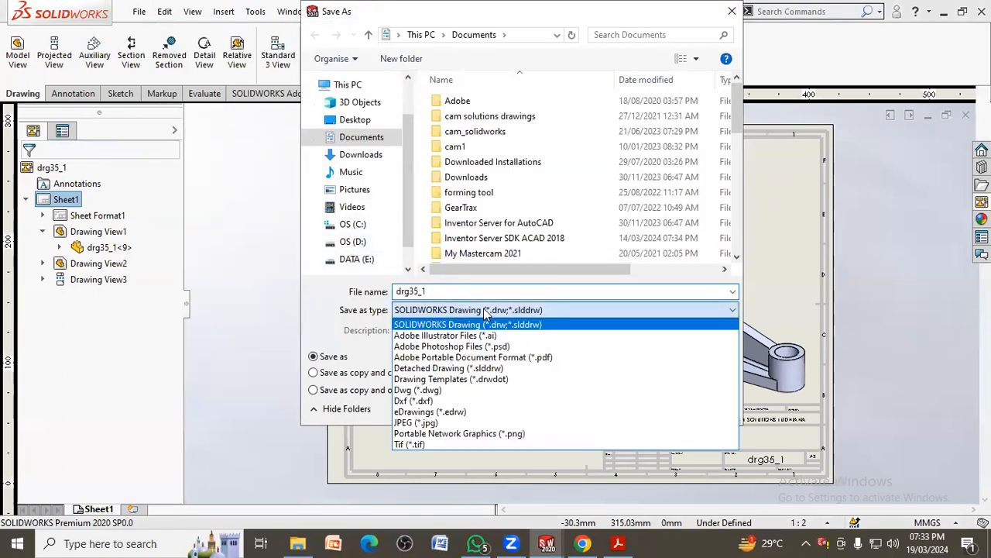
left_click(501, 357)
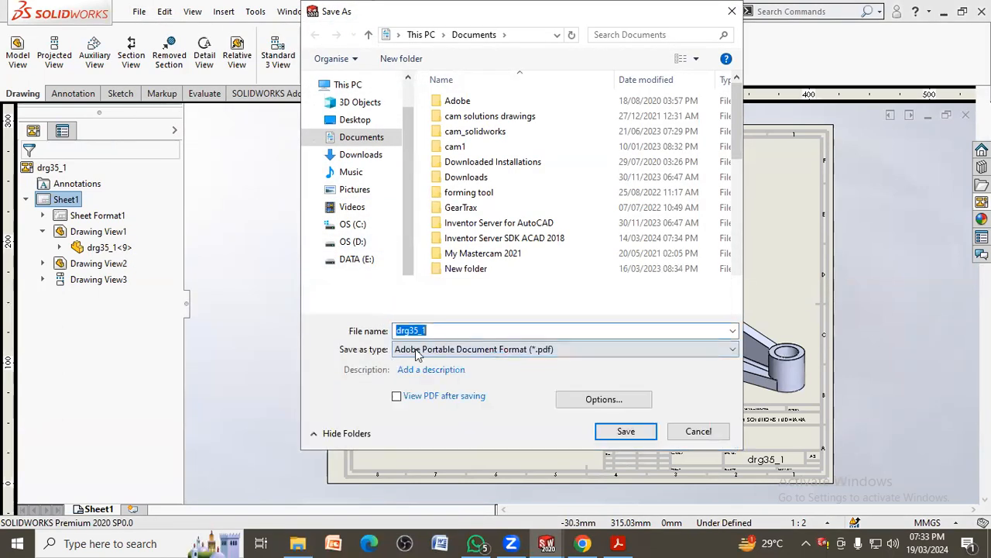
left_click(472, 355)
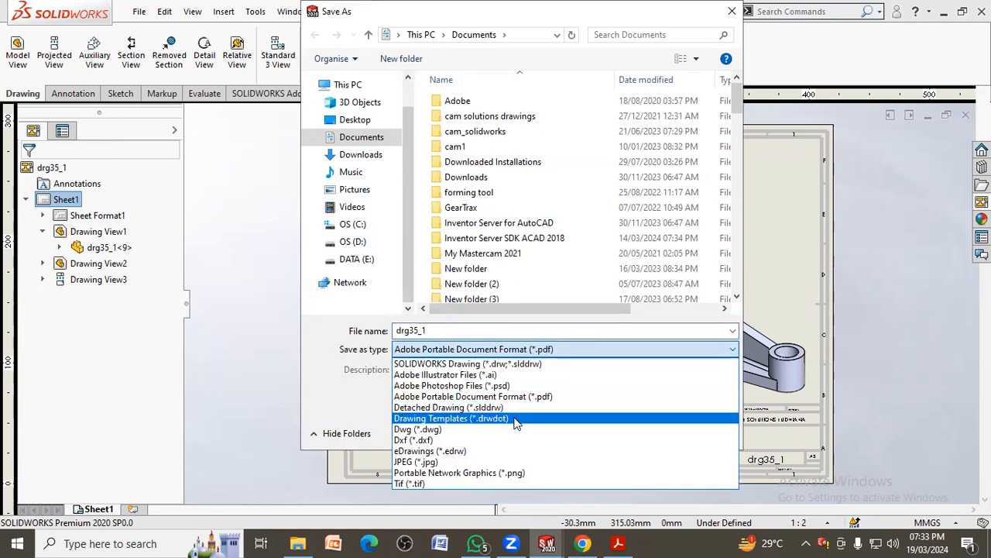
left_click(515, 415)
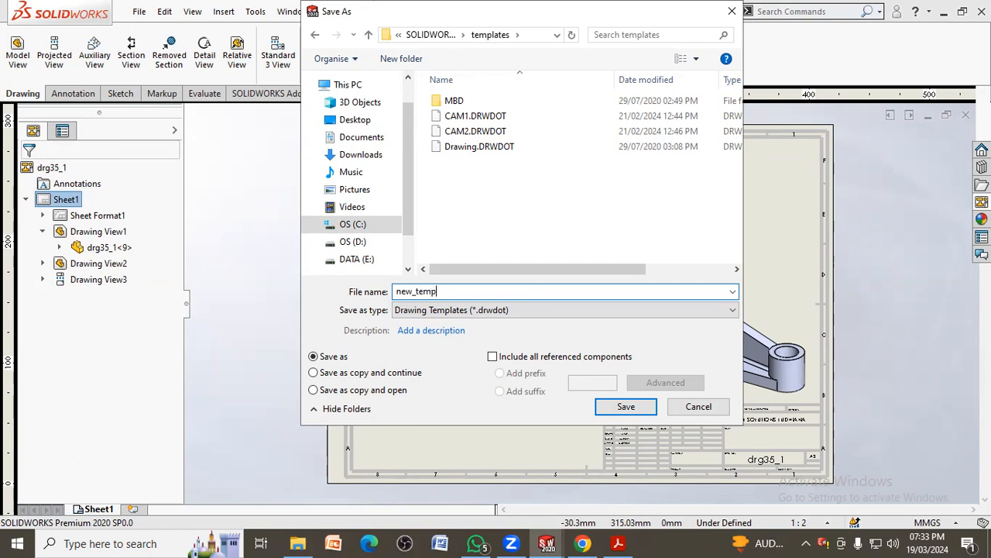
left_click(626, 406)
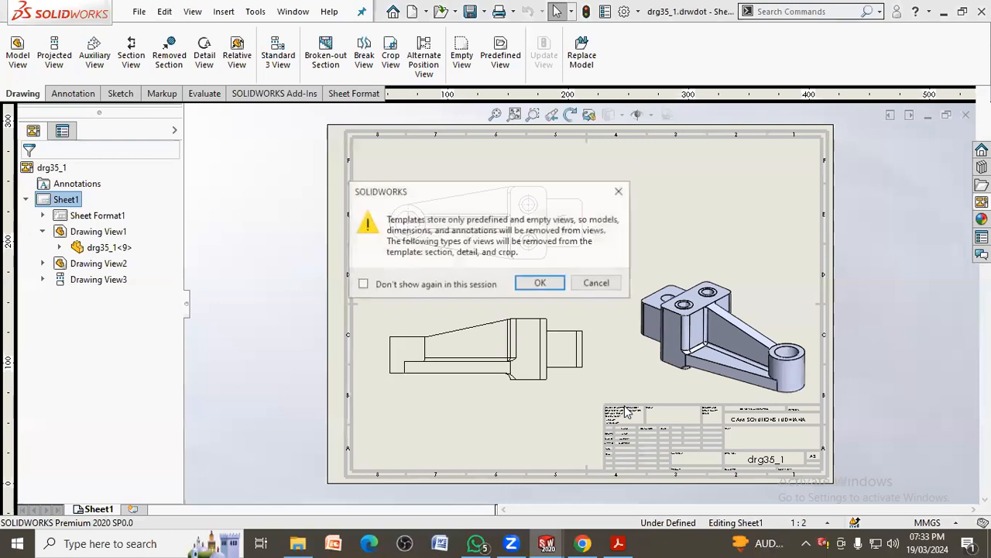
left_click(542, 287)
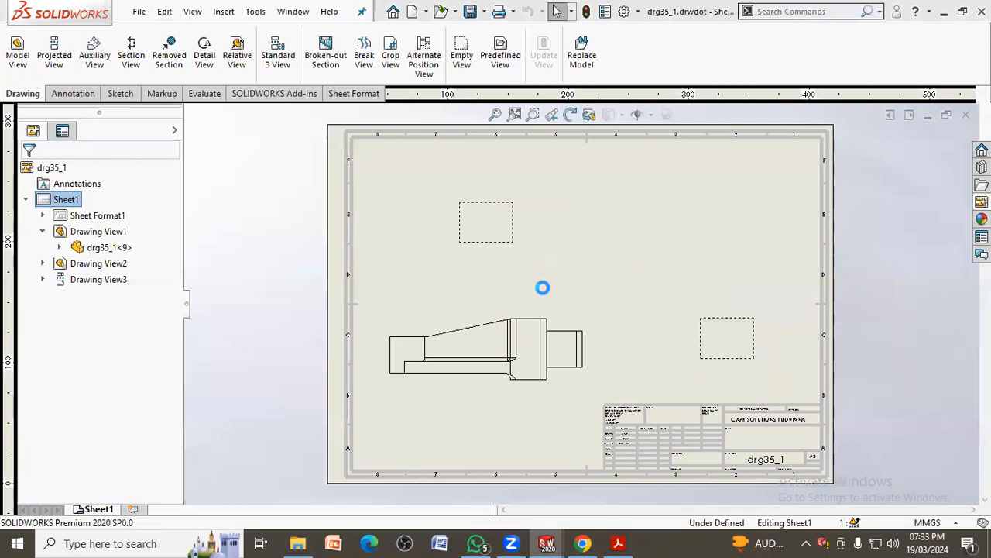
mouse_move(574, 304)
middle_mouse_down()
mouse_move(531, 279)
mouse_move(541, 292)
middle_mouse_up()
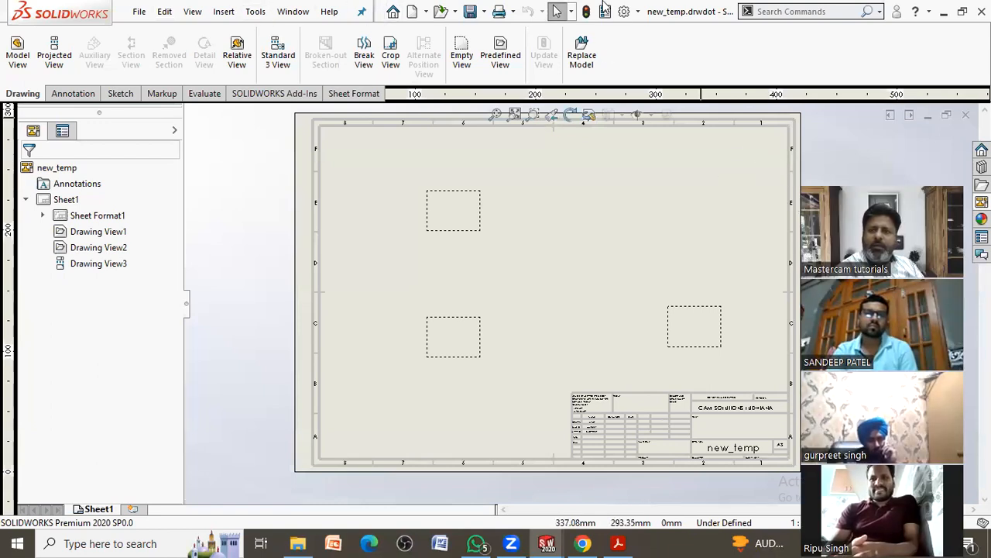
Set new_temp as the default drawing template in the system options and apply the change
left_click(623, 11)
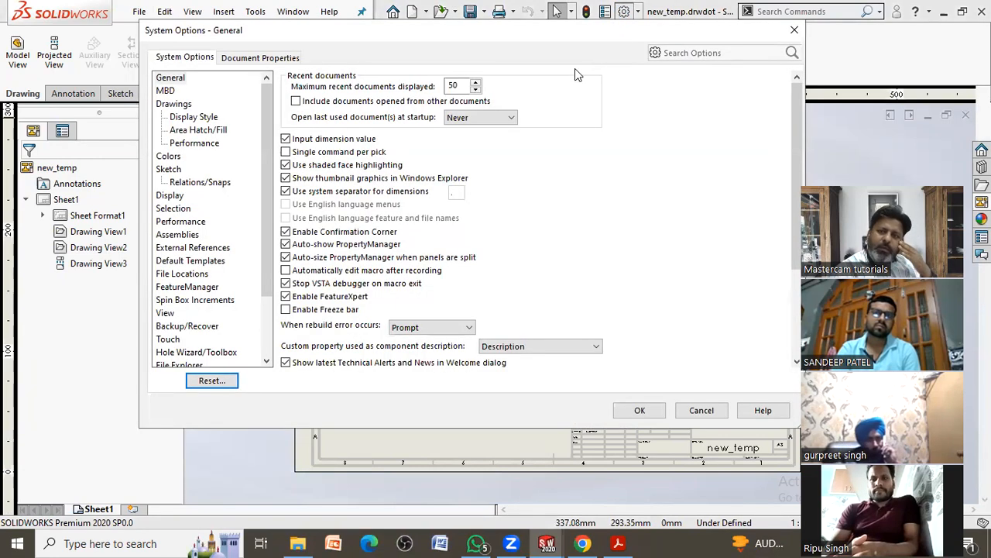
left_click(206, 265)
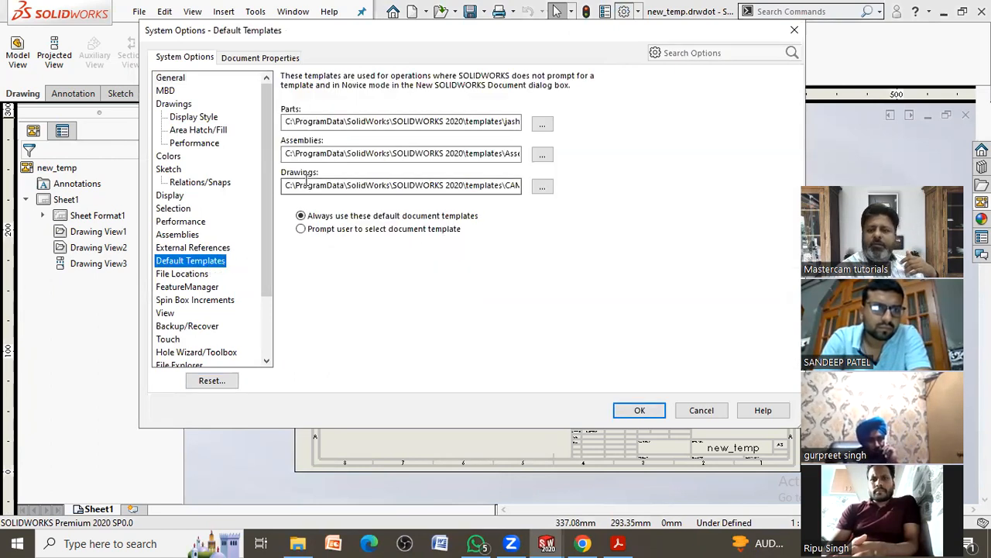
left_click(542, 186)
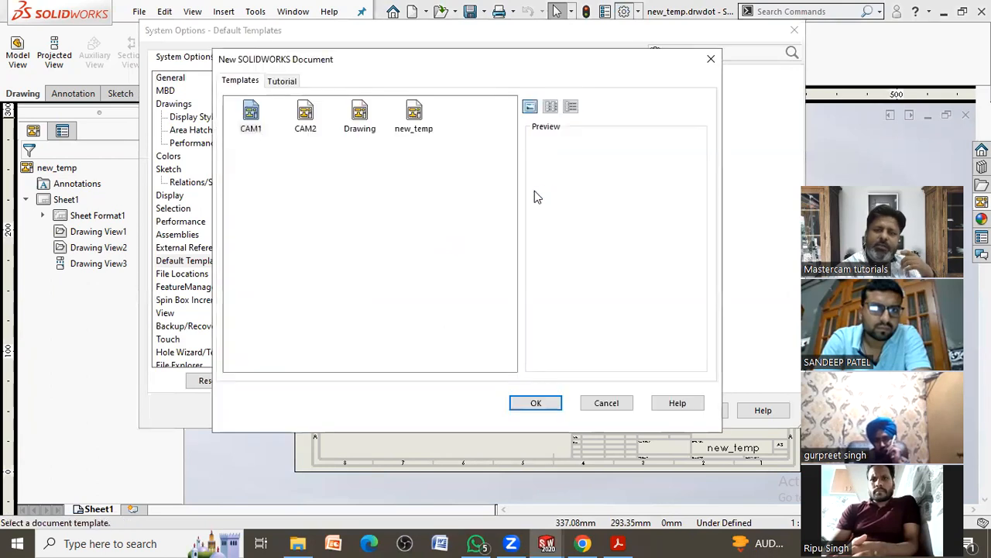
left_click(423, 128)
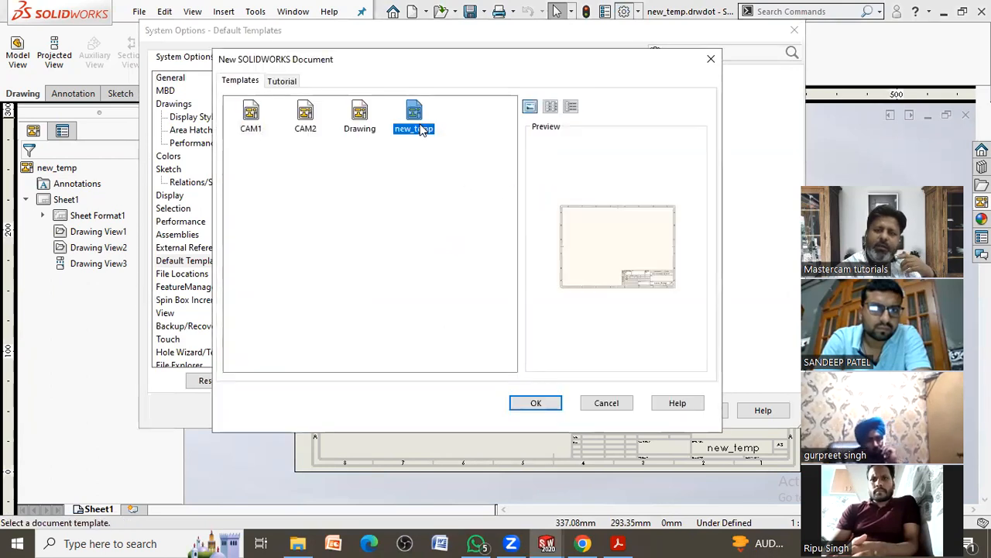
left_click(544, 404)
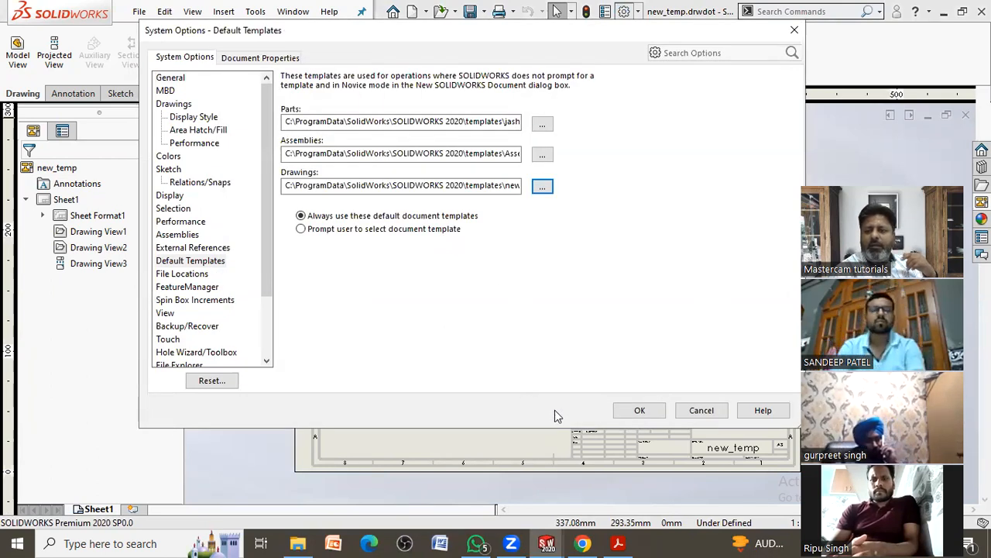
left_click(640, 410)
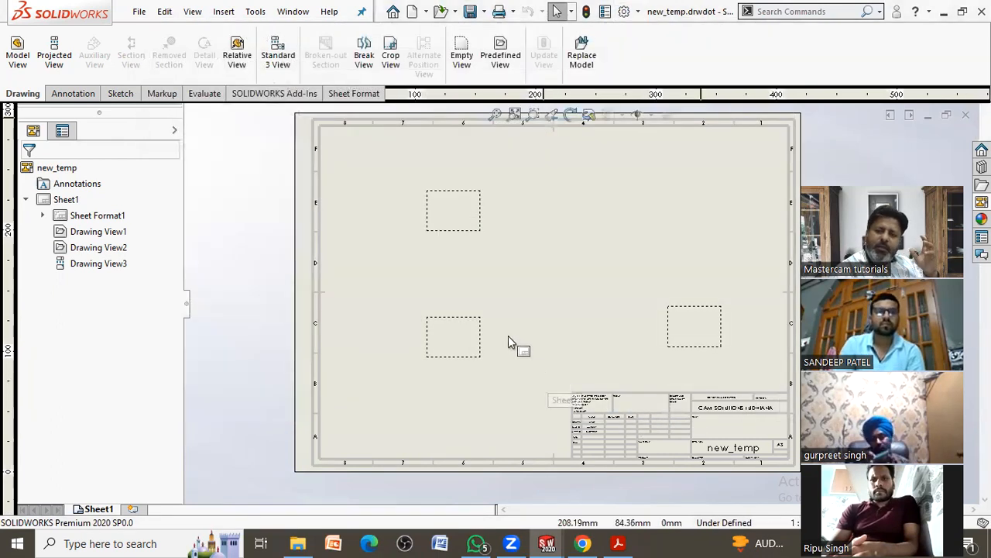
Switch to the bracket part drg35_1 and make a new drawing from it
left_click(495, 319)
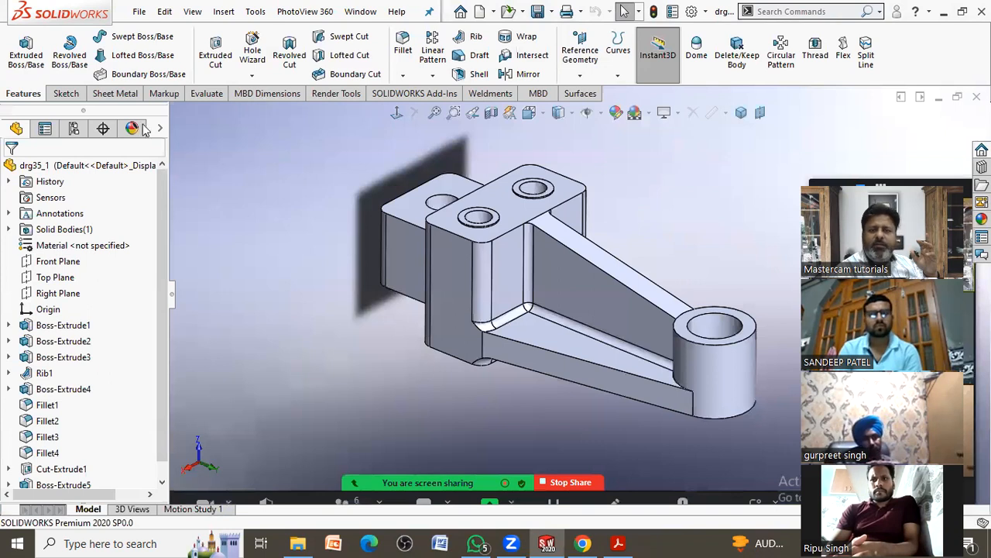
left_click(139, 11)
left_click(166, 127)
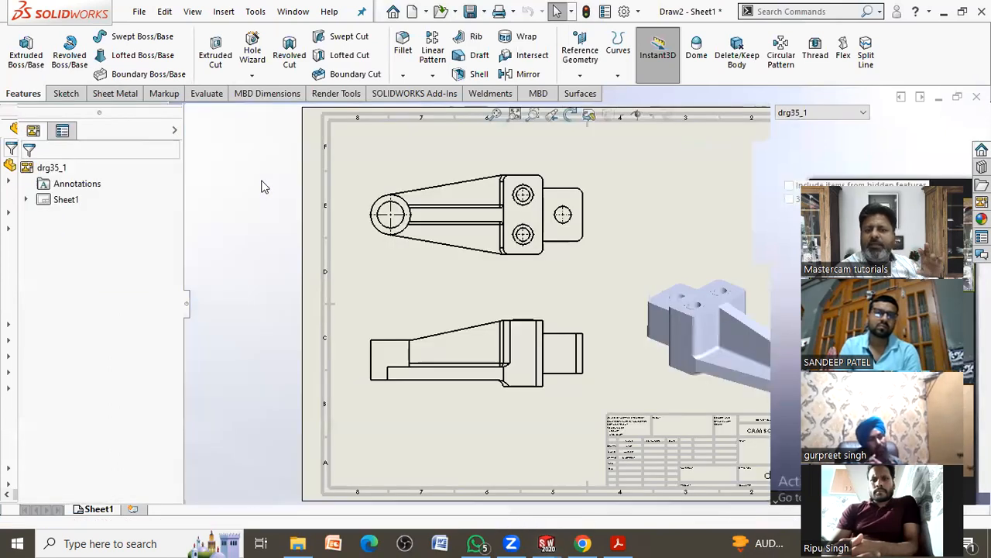
Set the isometric view's display style to Shaded With Edges
scroll(310, 210, "up", 3)
scroll(624, 299, "down", 2)
mouse_move(570, 277)
middle_mouse_down()
mouse_move(487, 260)
mouse_move(526, 273)
middle_mouse_up()
scroll(485, 272, "down", 1)
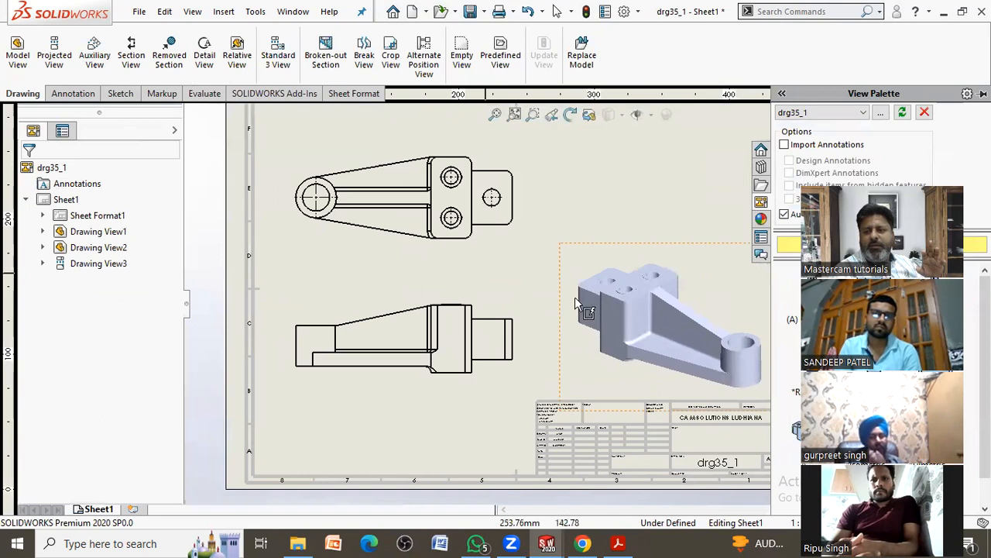
left_click(563, 322)
left_click(111, 217)
left_click(110, 223)
left_click_drag(172, 265, 175, 377)
left_click(111, 369)
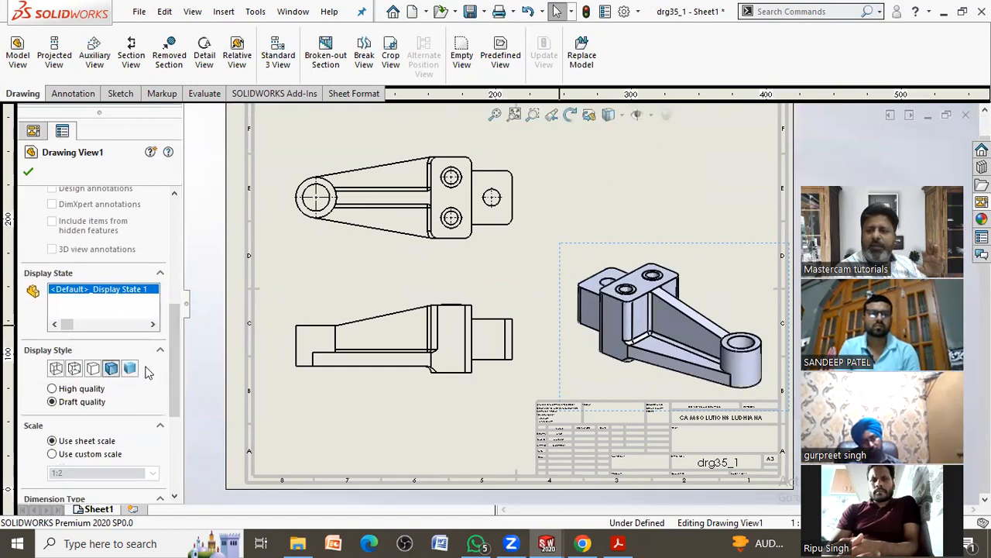
left_click(215, 328)
middle_click_drag(256, 290, 268, 275)
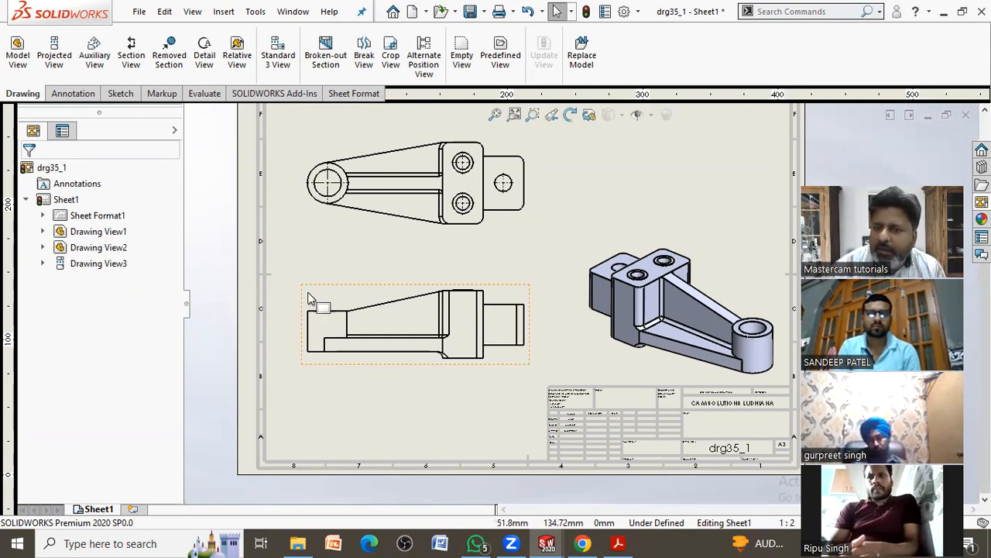
Switch to the PDF reader to check the bracket's dimensioned reference sketch, then return to the SOLIDWORKS drawing
scroll(336, 250, "up", 5)
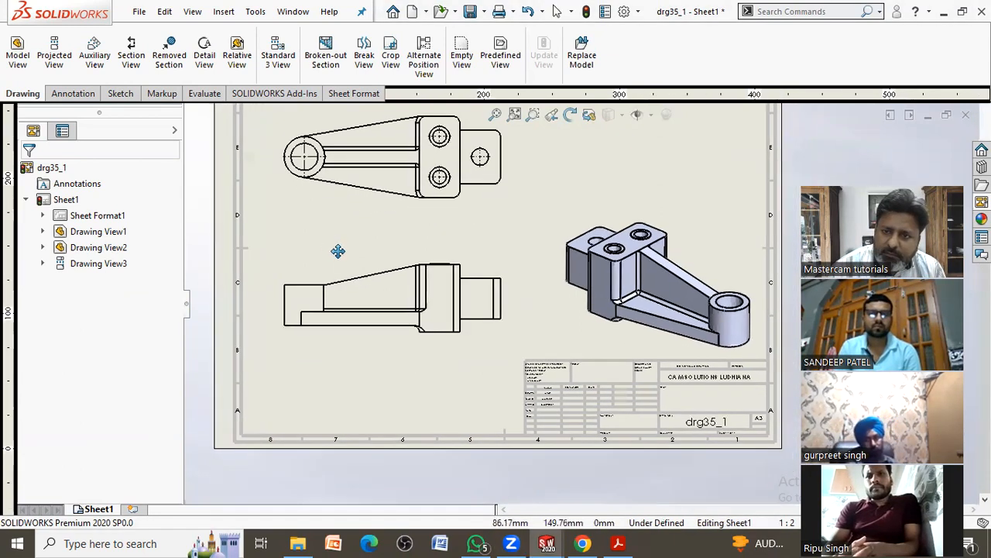
scroll(701, 310, "down", 3)
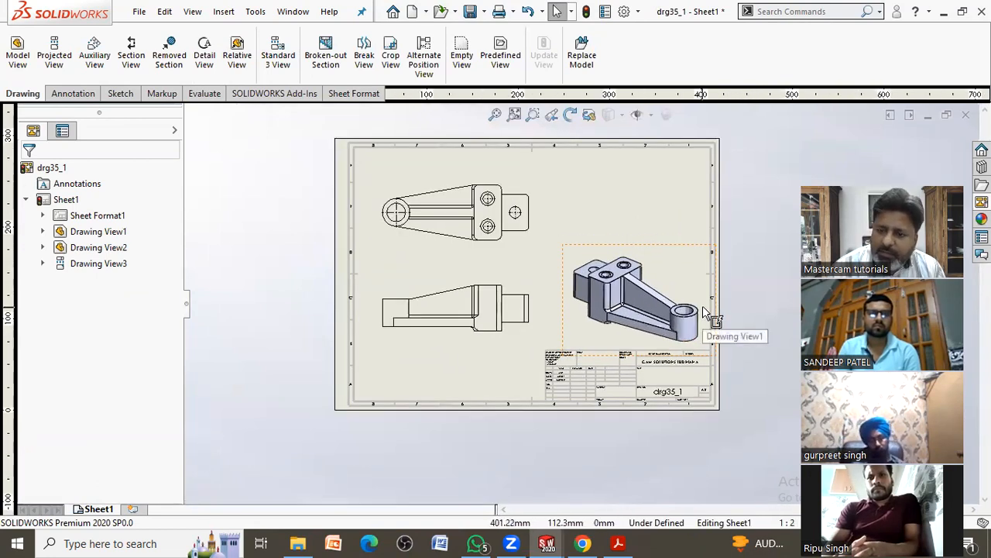
left_click(618, 543)
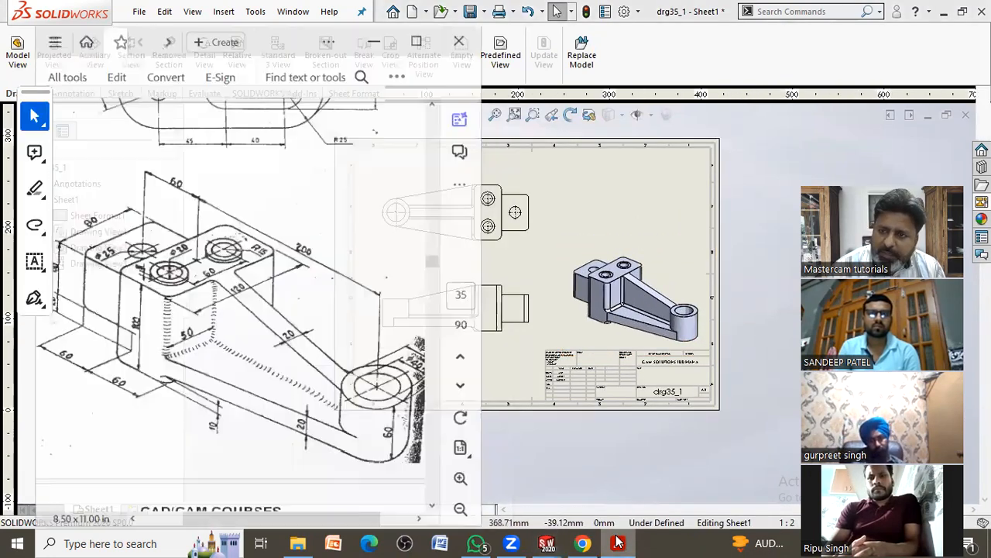
left_click(456, 167)
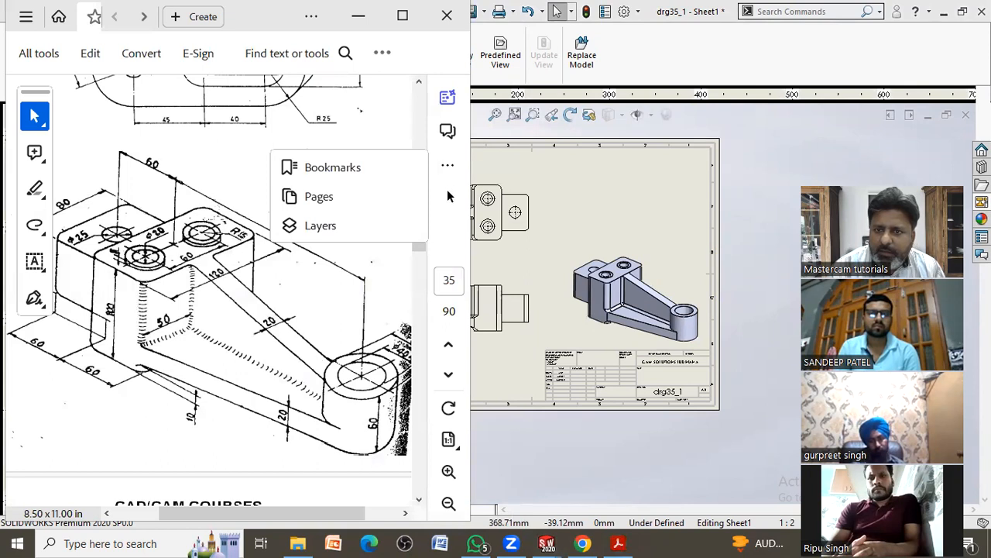
left_click(335, 230)
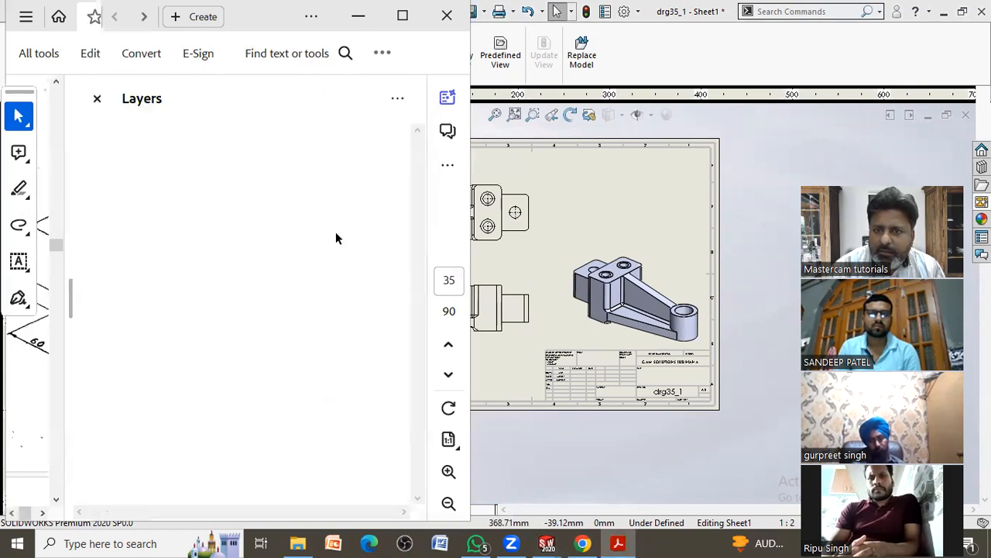
left_click(97, 98)
left_click(358, 15)
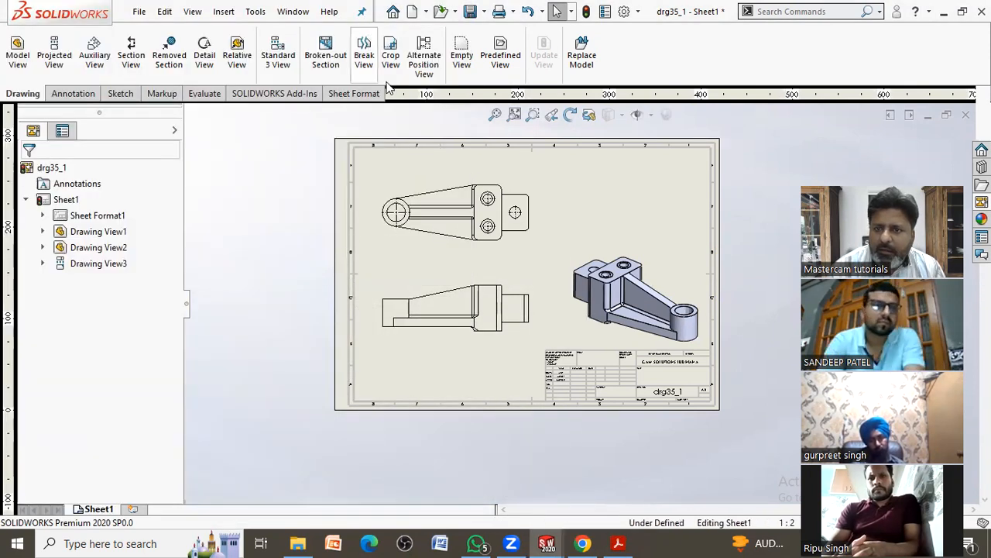
Insert the model's dimensions with Model Items, using Selected feature as the source, by picking the bracket's features in the two orthographic views
scroll(438, 279, "up", 2)
left_click(74, 93)
left_click(25, 49)
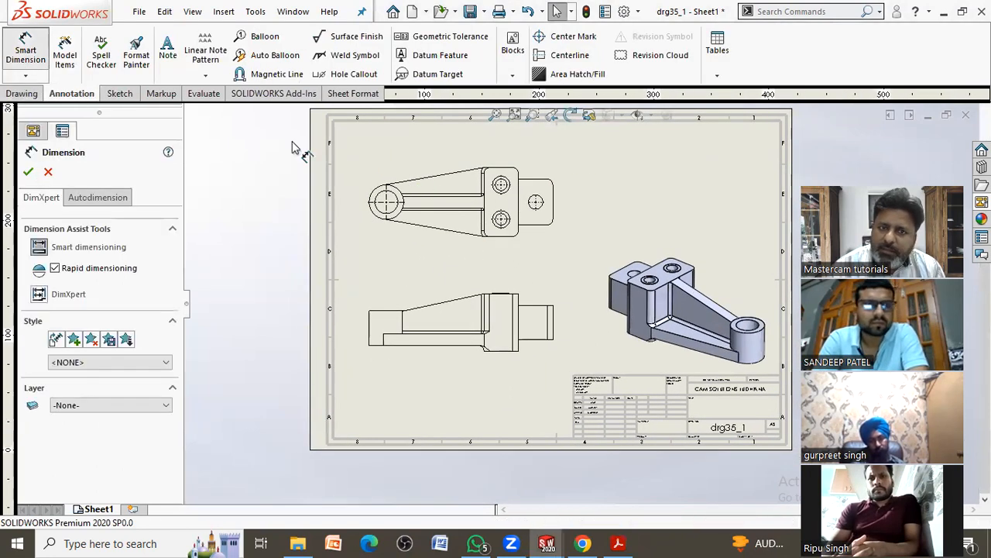
left_click(64, 54)
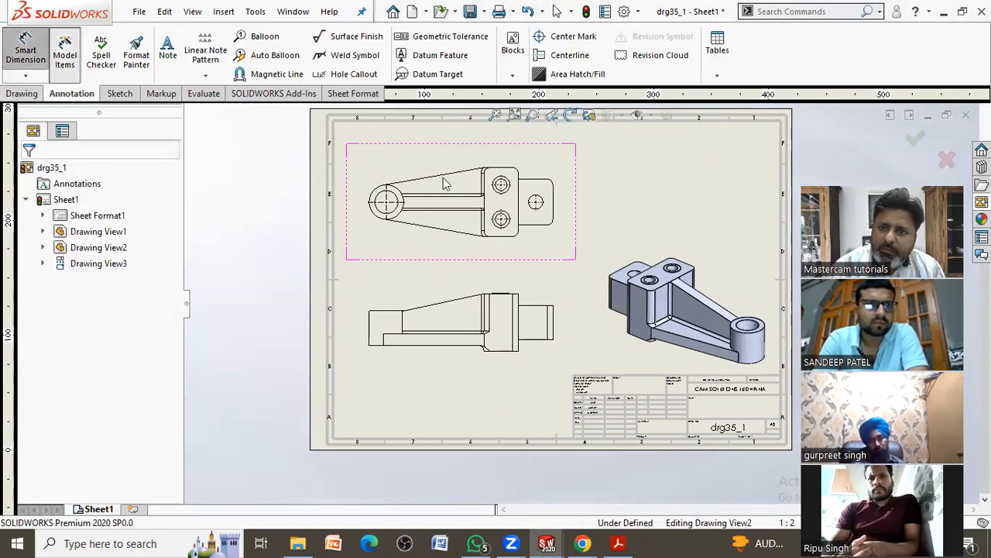
left_click(462, 231)
scroll(446, 273, "down", 2)
scroll(446, 273, "up", 3)
left_click(560, 272)
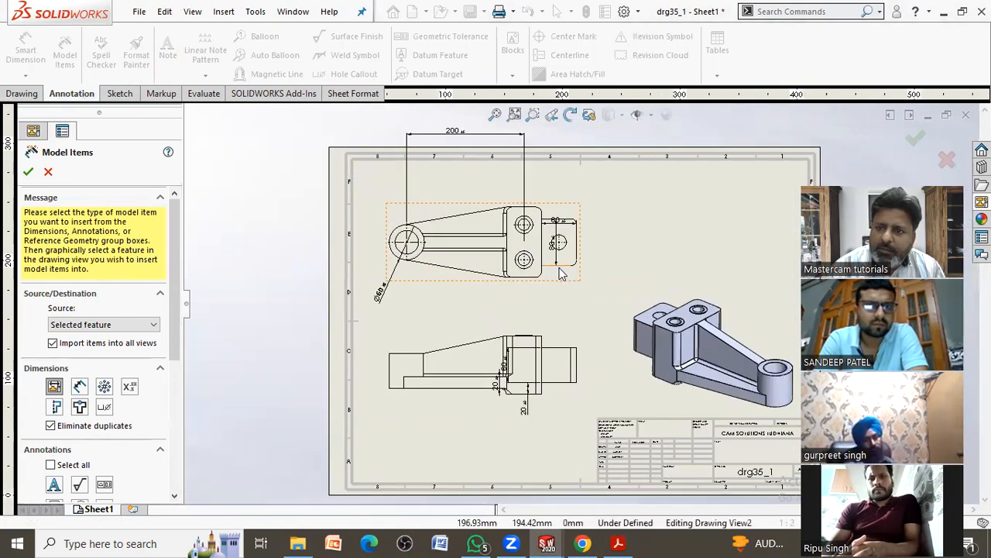
left_click(450, 347)
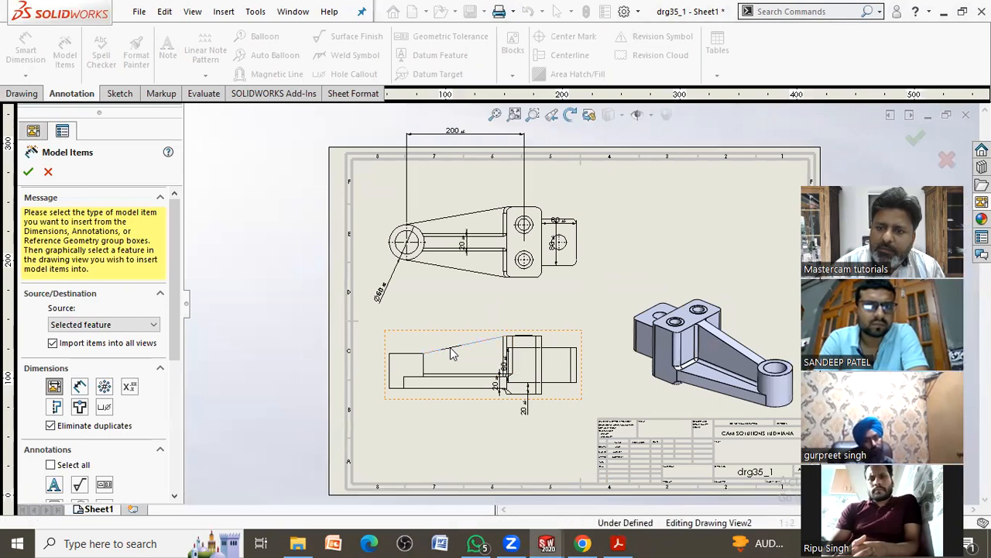
left_click(399, 358)
left_click(28, 171)
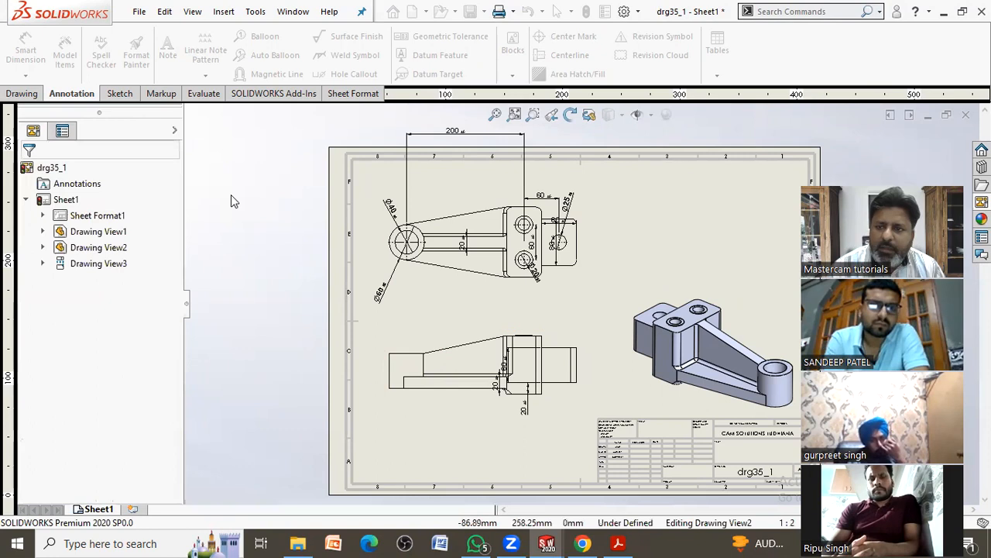
Move the rear block's hole diameter, 80 mm width and 60 mm length dimensions outside its outline in the plan view
scroll(586, 197, "down", 5)
left_click_drag(586, 209, 630, 322)
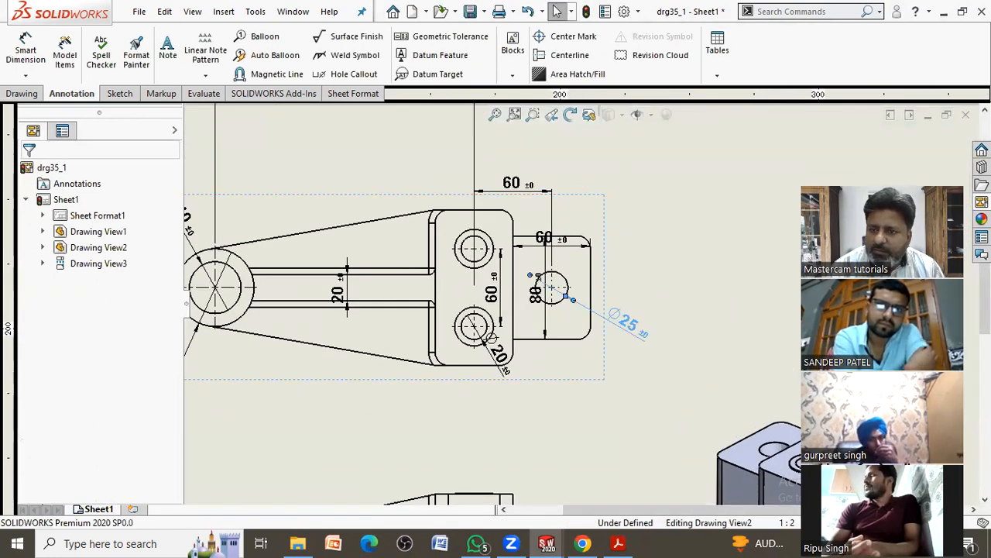
left_click(534, 293)
left_click_drag(543, 287, 669, 300)
mouse_move(552, 236)
left_mouse_down()
mouse_move(587, 165)
mouse_move(554, 212)
mouse_move(559, 371)
left_mouse_up()
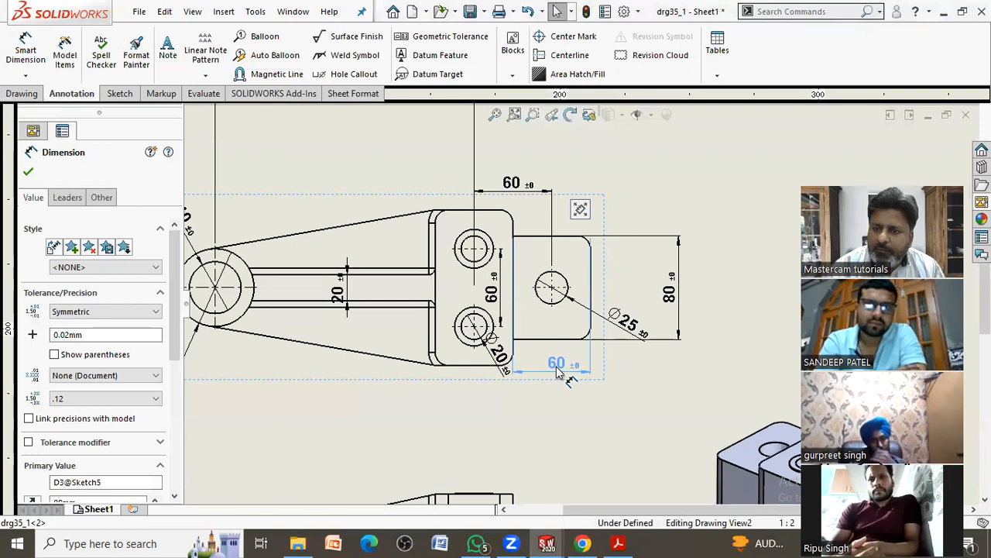
left_click(601, 393)
Reposition the 20 mm rib width and the boss's outer diameter dimensions beside the boss in the plan view
scroll(580, 311, "up", 1)
left_click_drag(375, 302, 211, 325)
left_click_drag(222, 389, 233, 362)
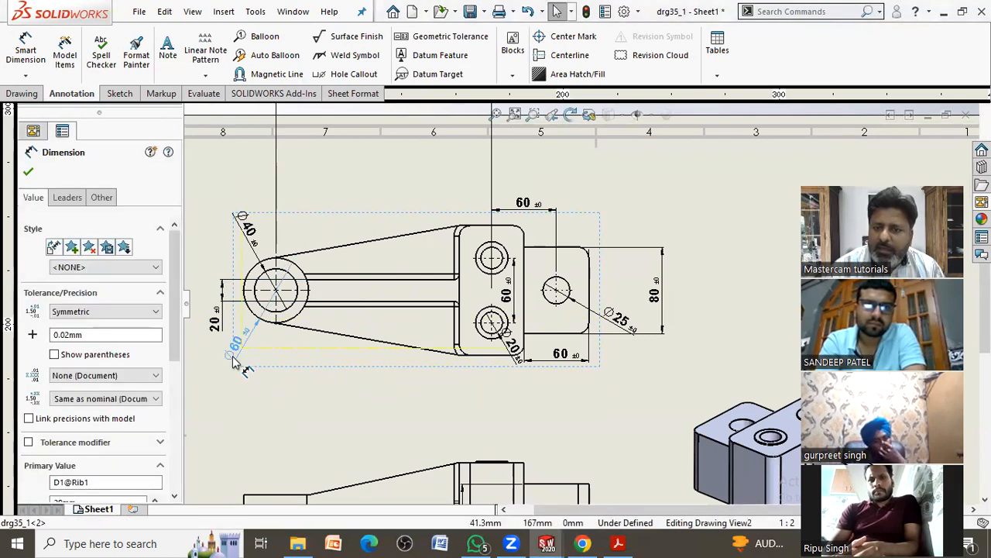
left_click(404, 378)
Open the drawing's layer settings and add three new layers
scroll(421, 288, "up", 4)
scroll(412, 403, "down", 3)
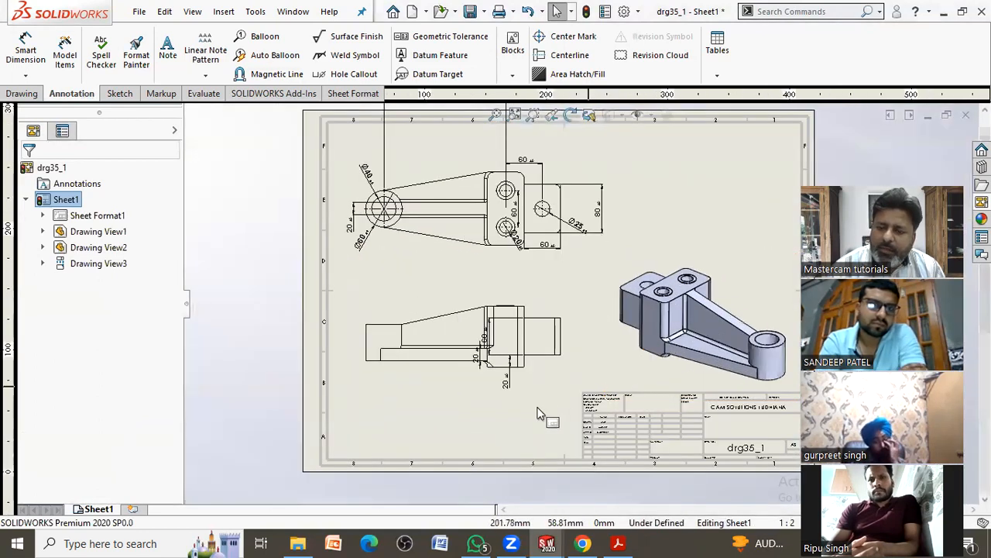
right_click(412, 403)
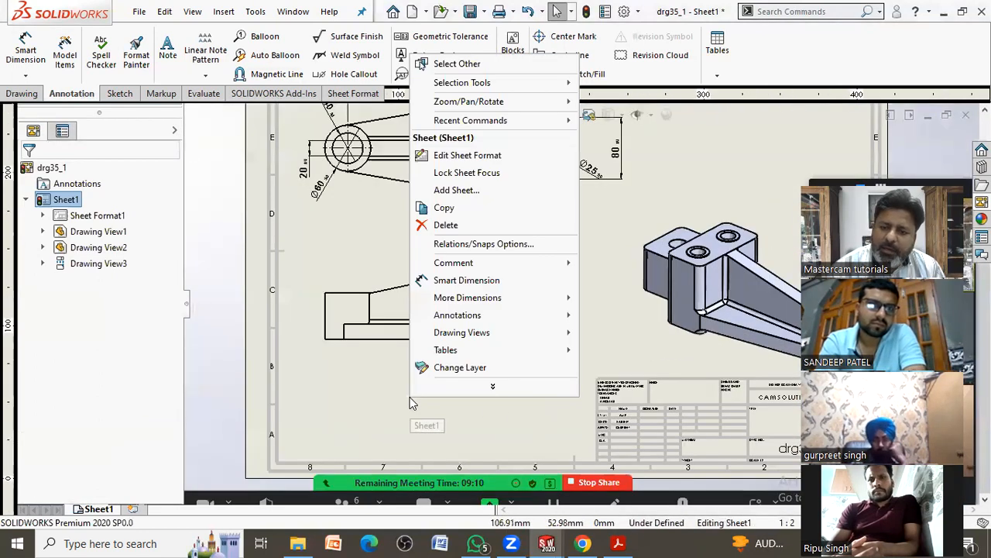
left_click(461, 371)
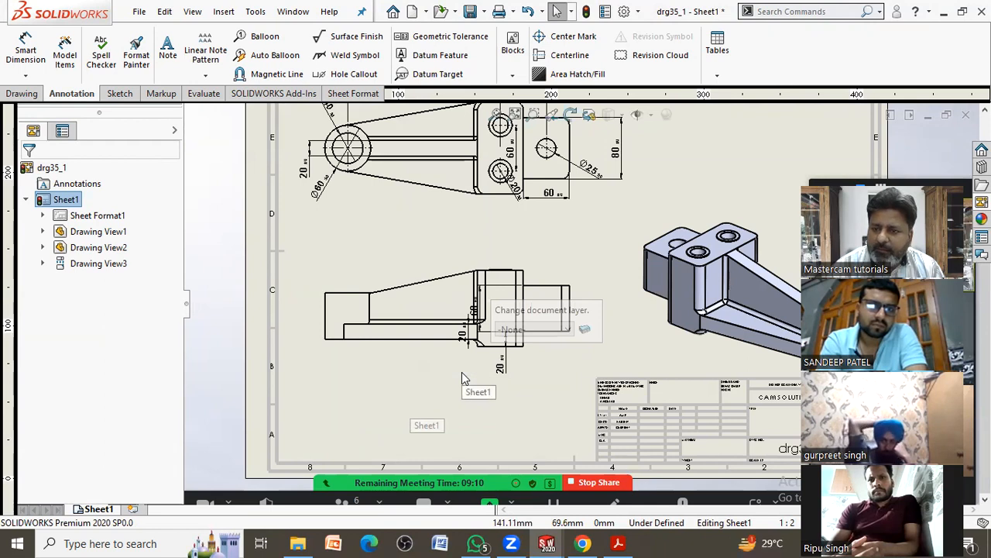
left_click(584, 331)
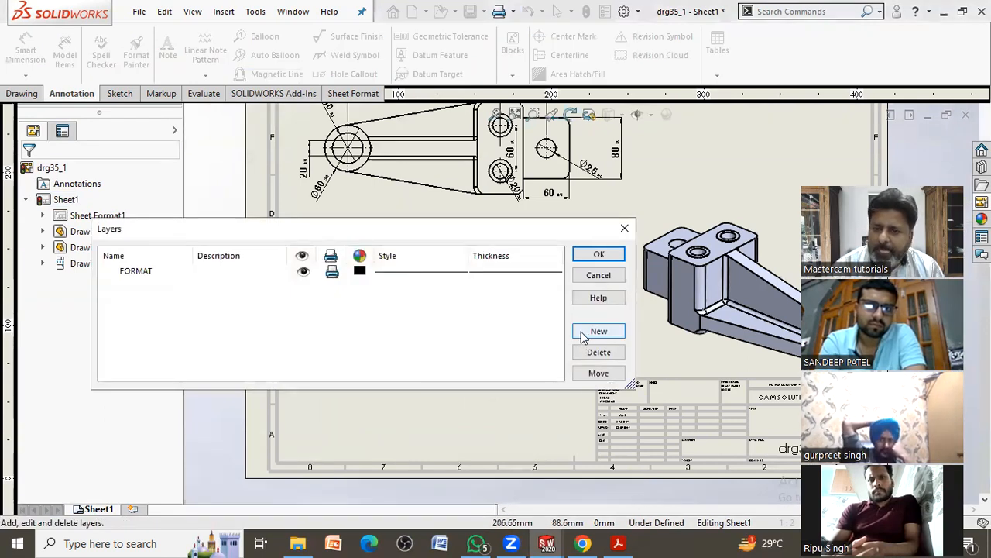
left_click(600, 331)
left_click(600, 330)
left_click(608, 331)
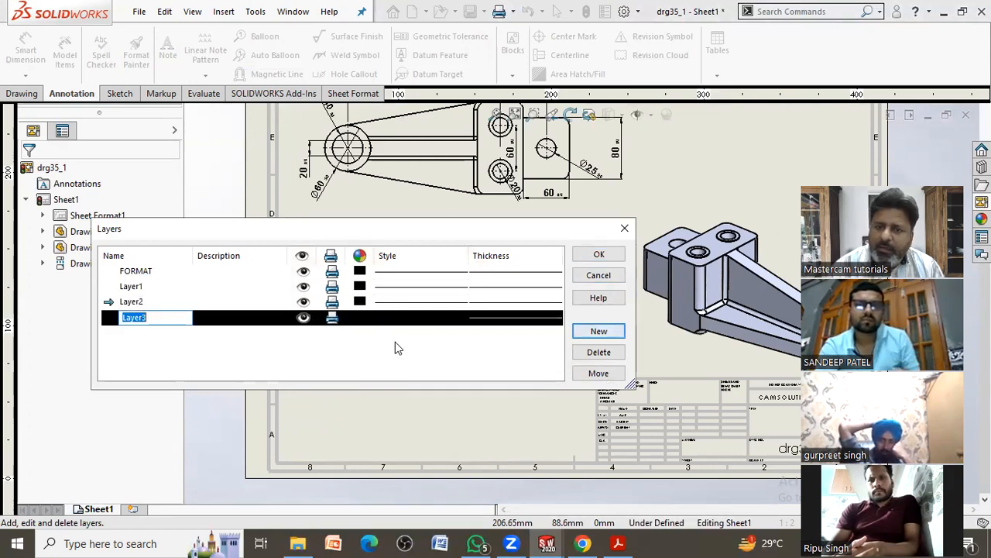
Set the colour of Layer1 to orange and Layer2 to blue
left_click(360, 286)
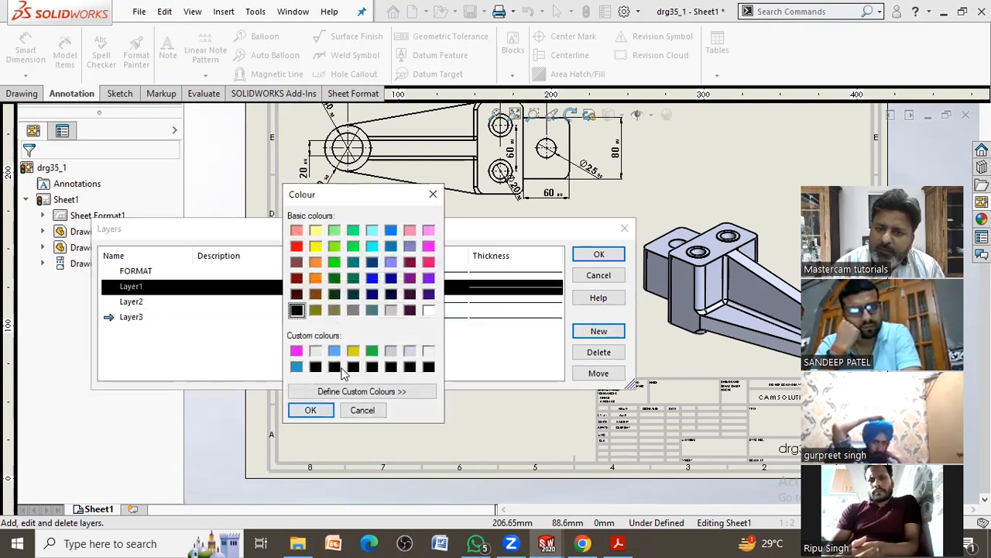
left_click(315, 263)
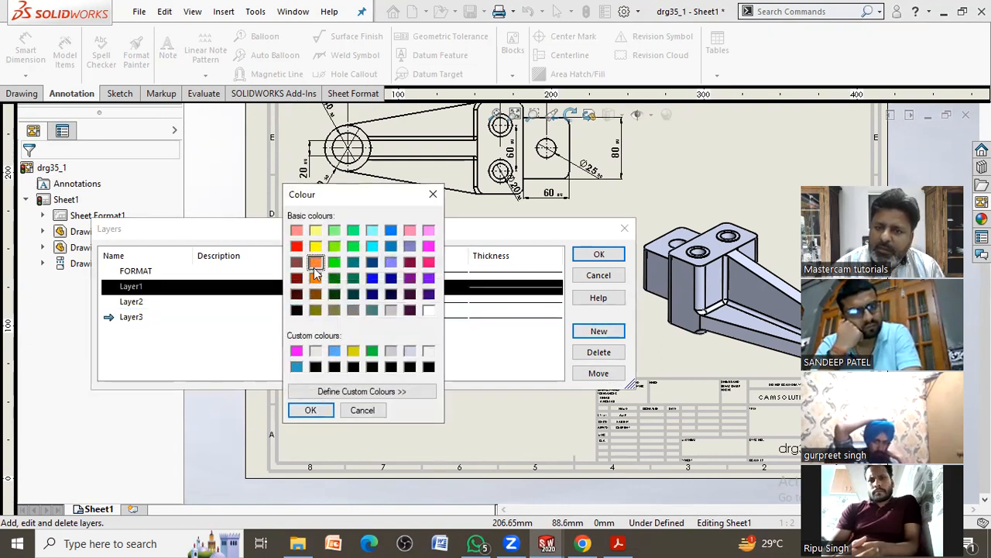
left_click(327, 411)
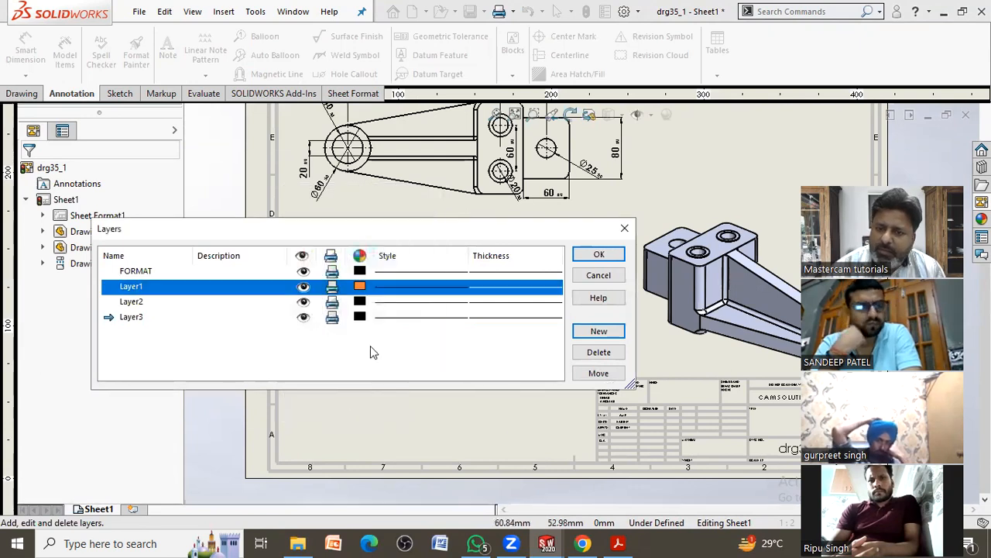
left_click(361, 301)
left_click(373, 279)
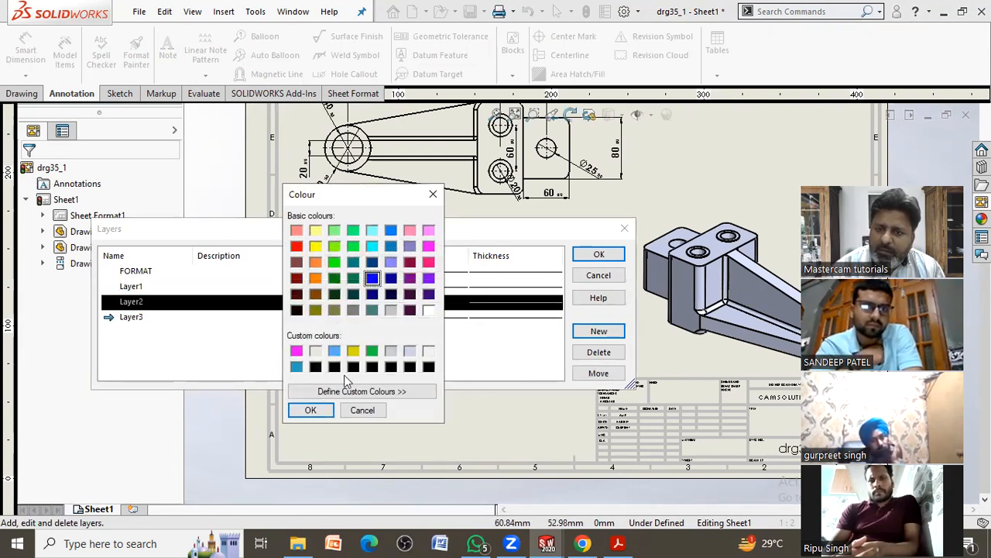
left_click(310, 410)
Set the colour of Layer3 to bright pink
left_click(359, 316)
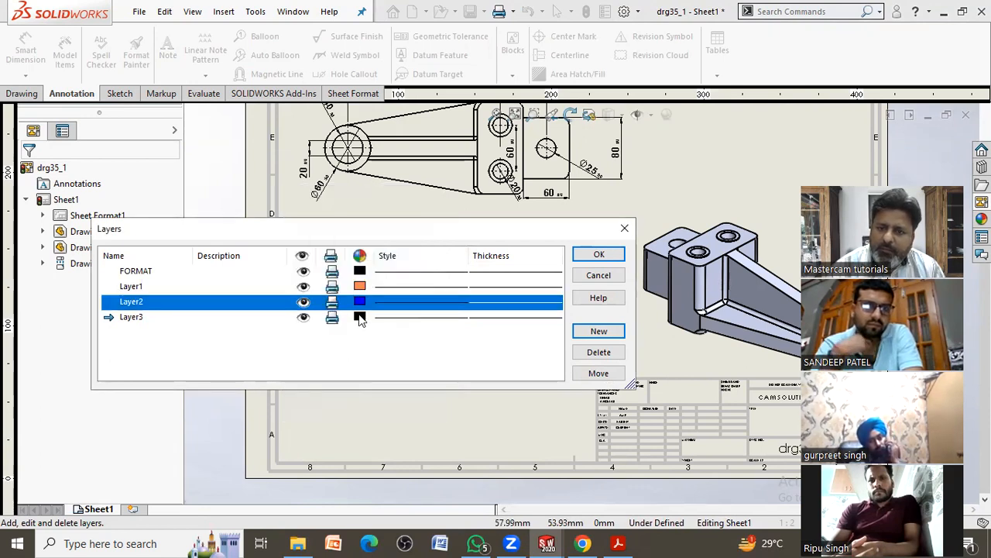
left_click(429, 263)
left_click(310, 410)
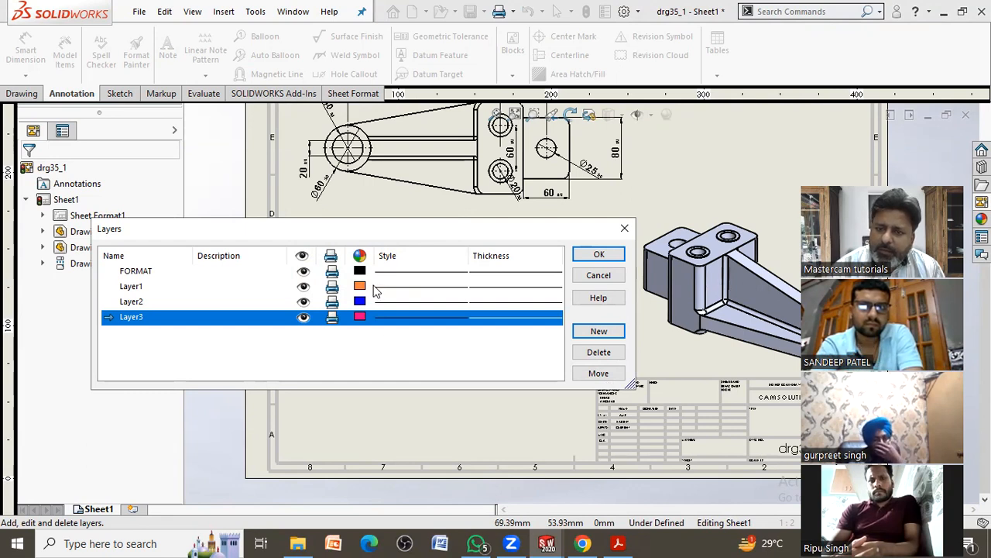
Add a fourth new layer, Layer4, and set its colour to maroon
left_click(597, 331)
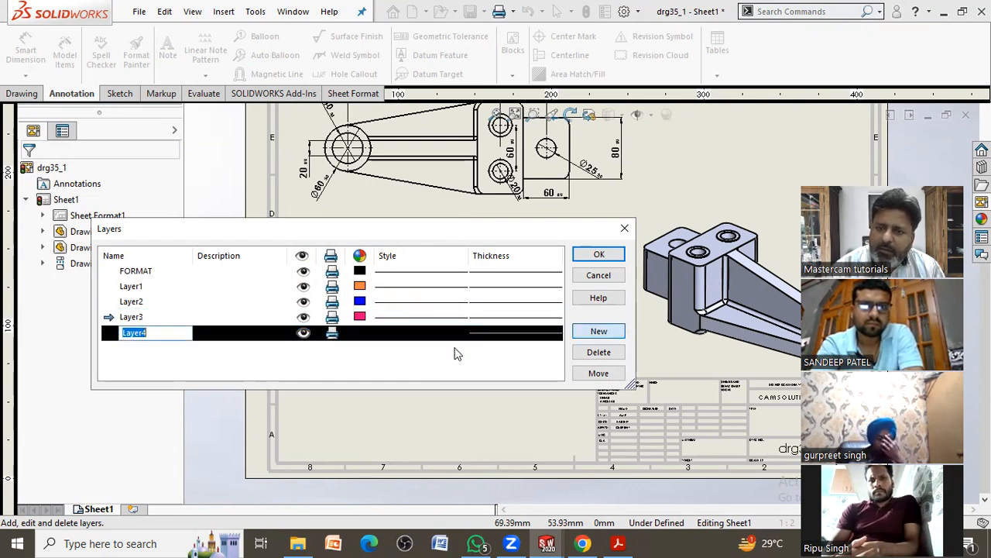
left_click(359, 331)
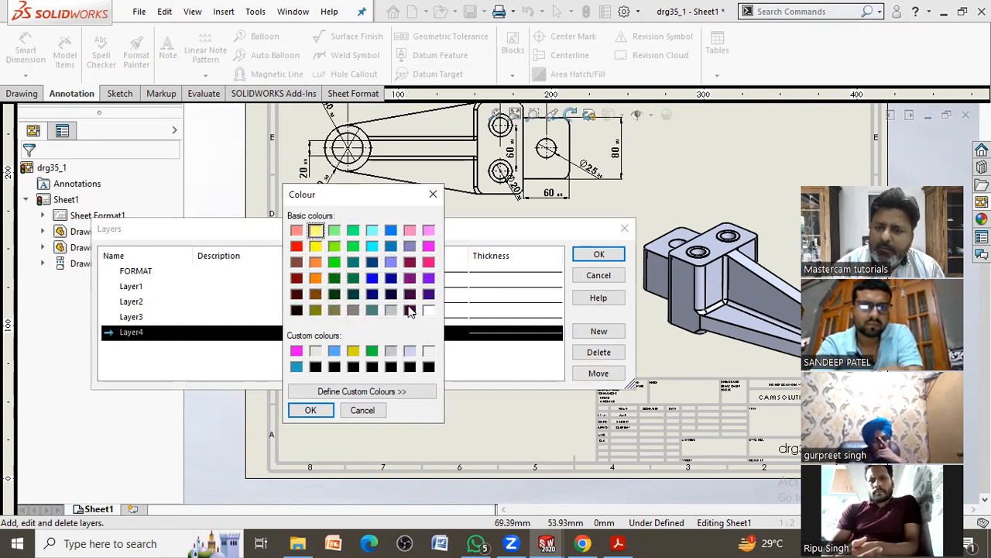
left_click(410, 262)
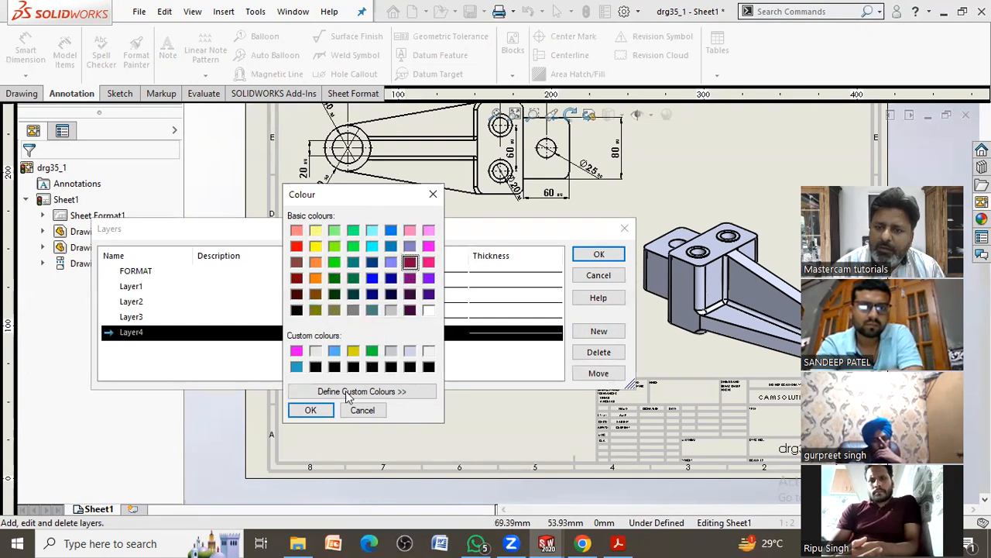
left_click(310, 410)
Rename the orange layer as drg and the blue layer as dim
left_click(154, 288)
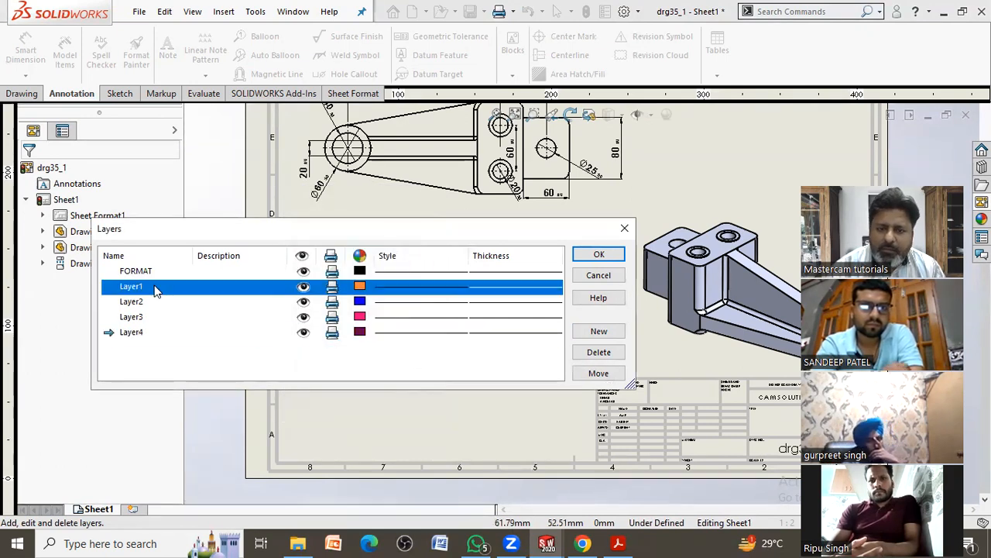
left_click(154, 287)
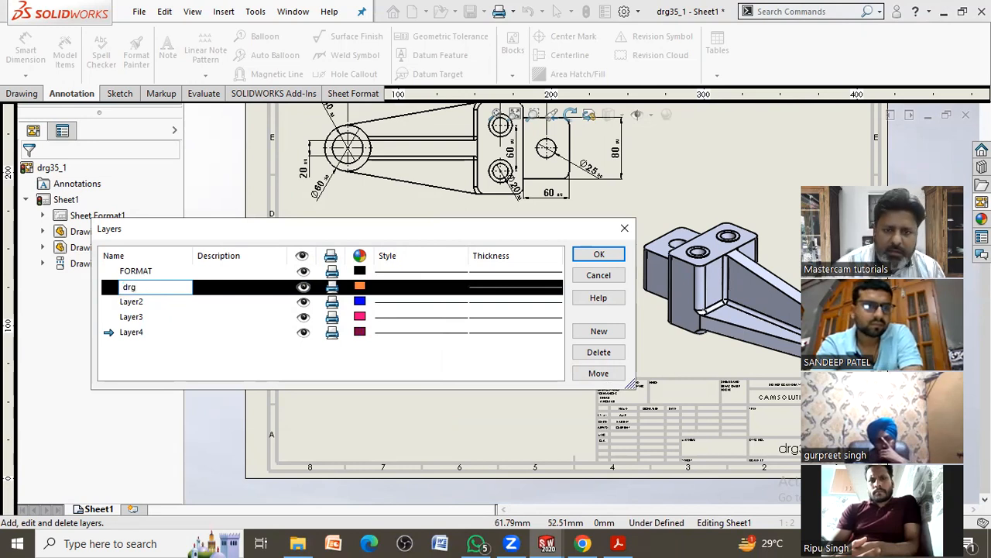
left_click(132, 302)
left_click(147, 301)
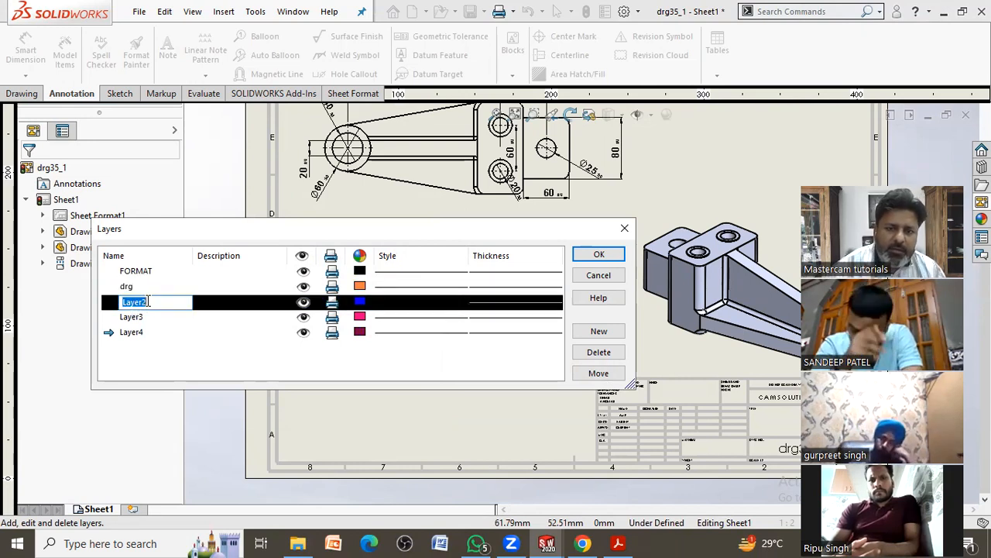
type("di")
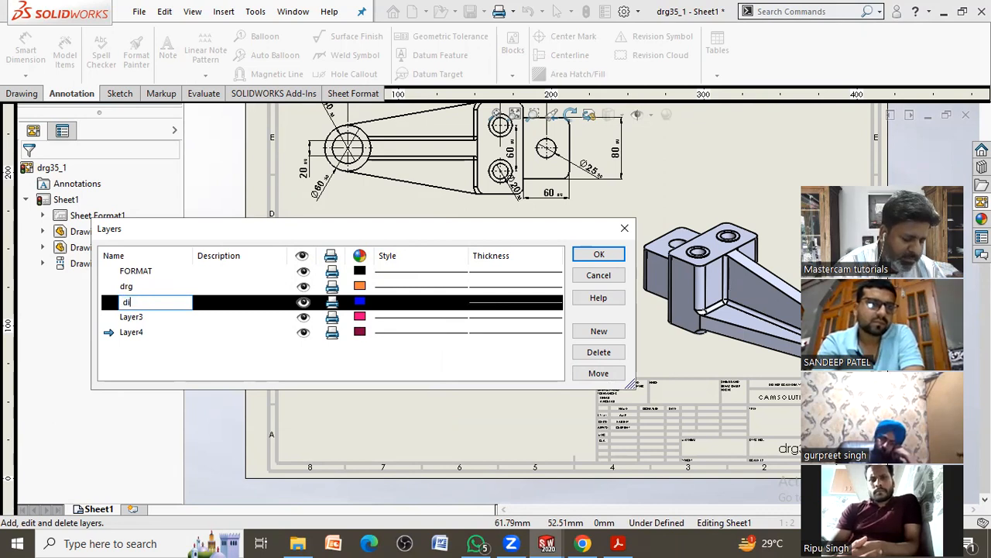
type("m")
Rename the pink layer as center and the maroon layer as hidden, and accept the layer settings
left_click(137, 320)
left_click(143, 318)
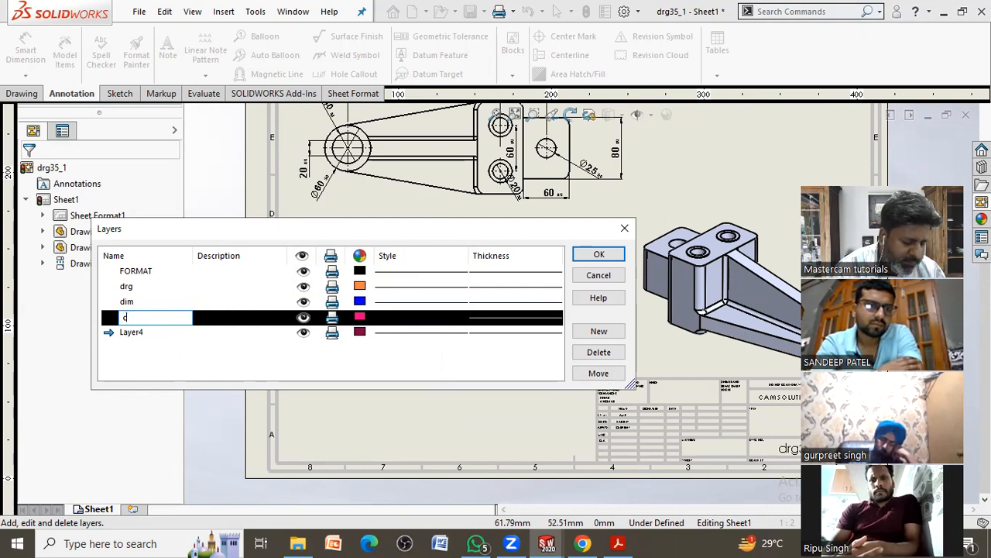
type("t")
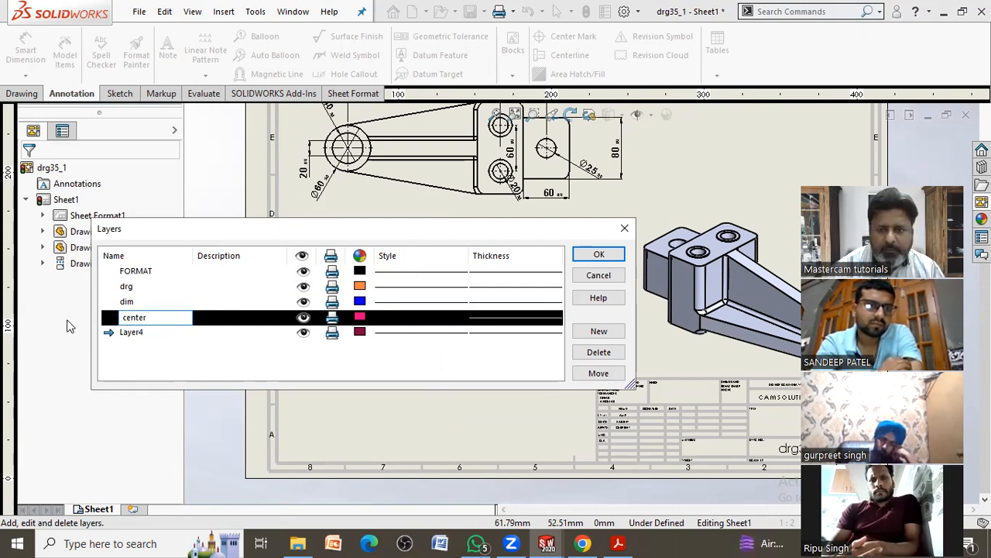
type("er")
left_click(147, 335)
left_click(147, 333)
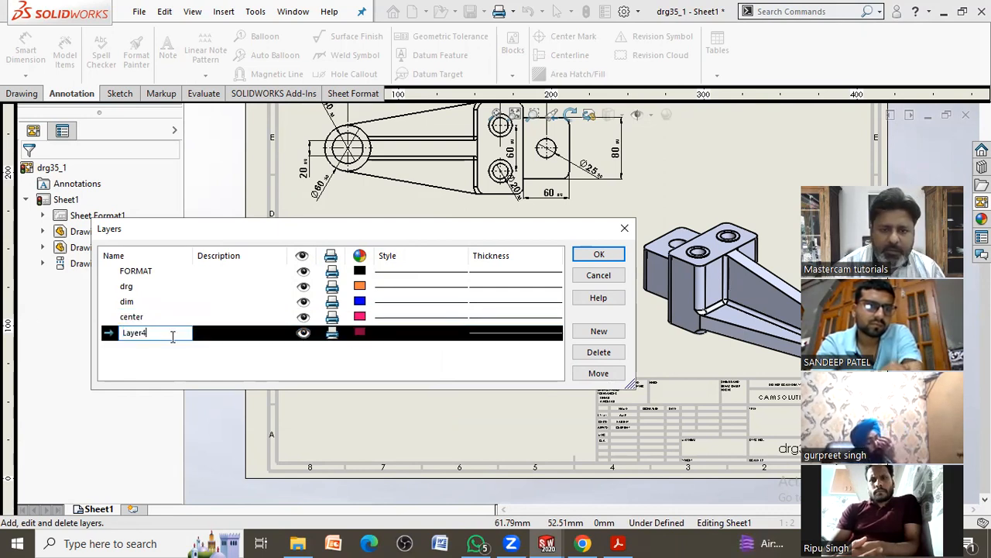
type("hidden")
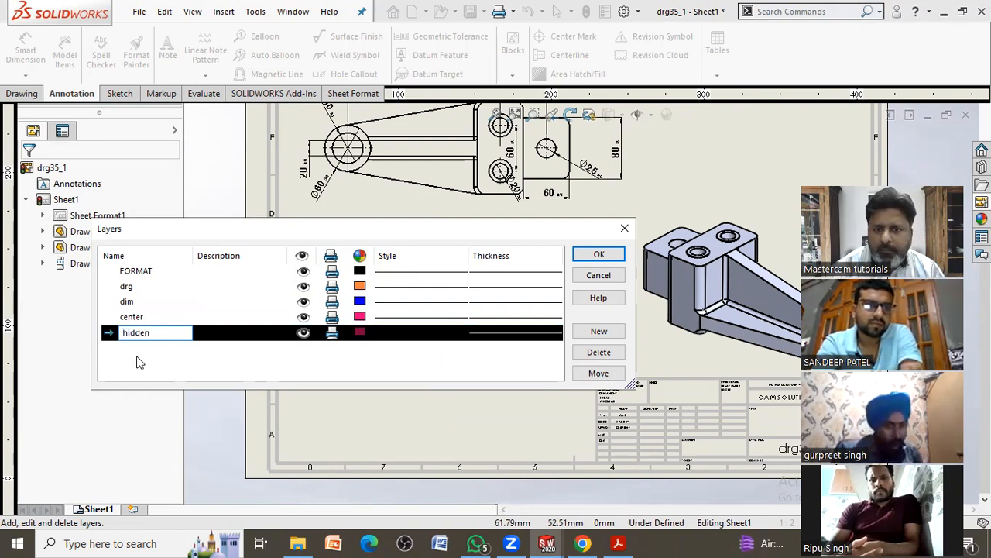
key("Return")
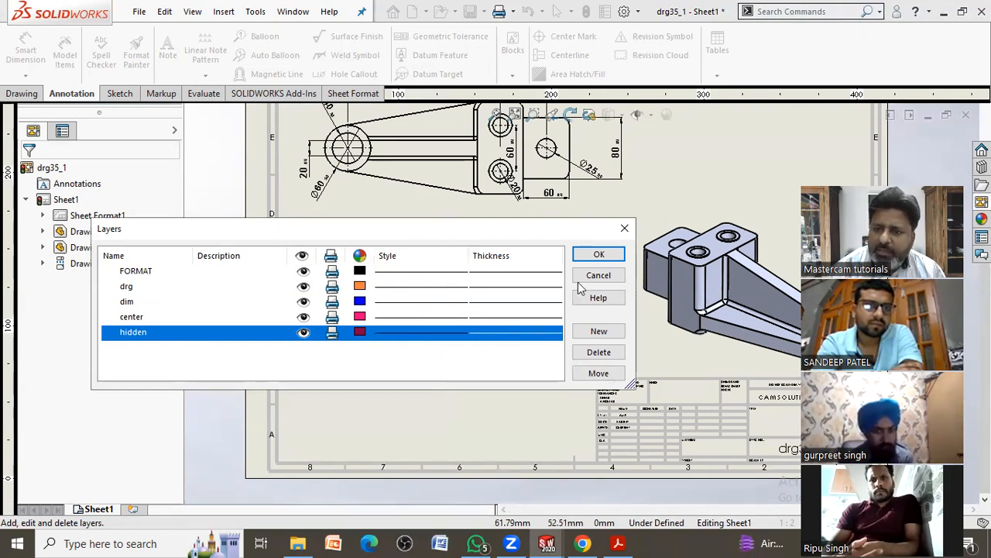
left_click(598, 254)
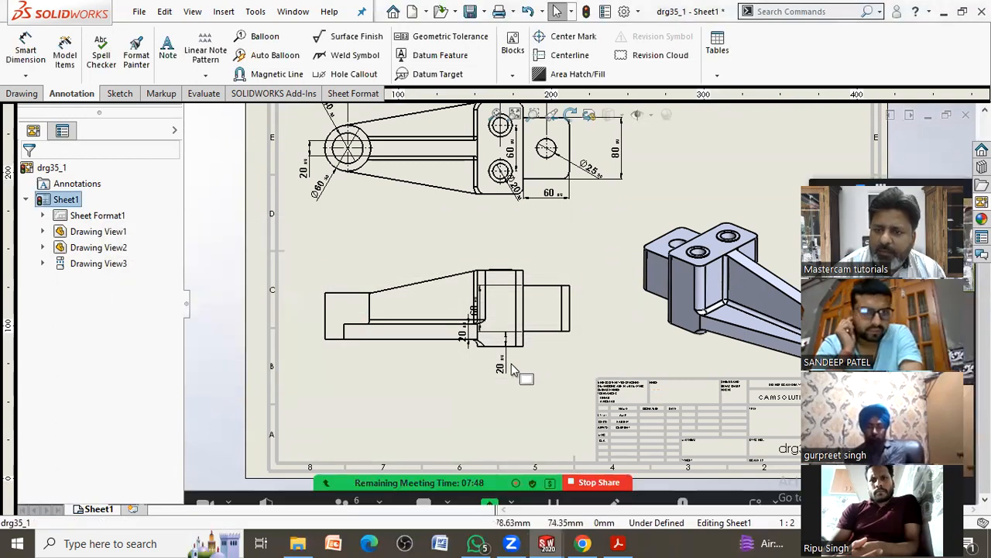
Assign the 20 mm dimension below the side view to the dim layer
left_click(501, 368)
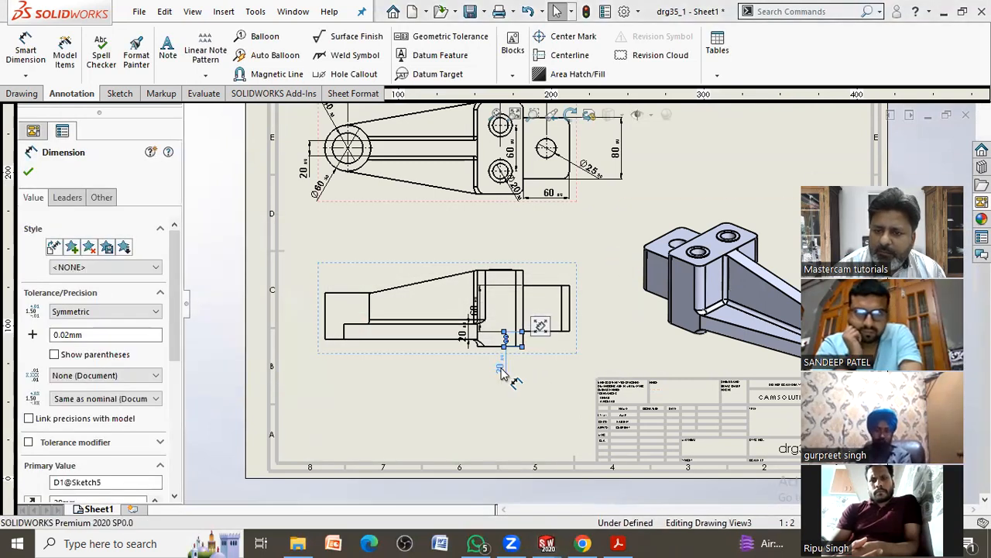
right_click(502, 368)
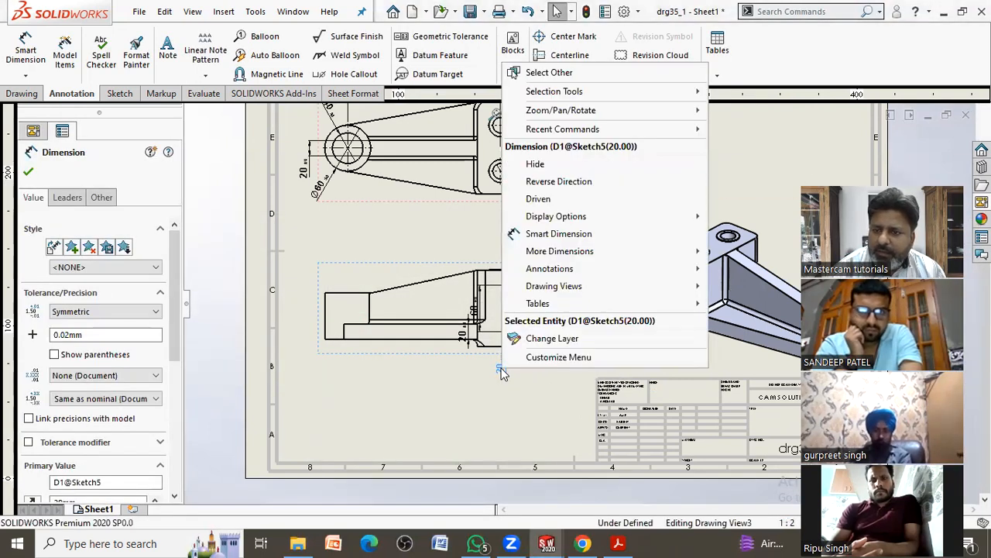
left_click(546, 339)
left_click(616, 301)
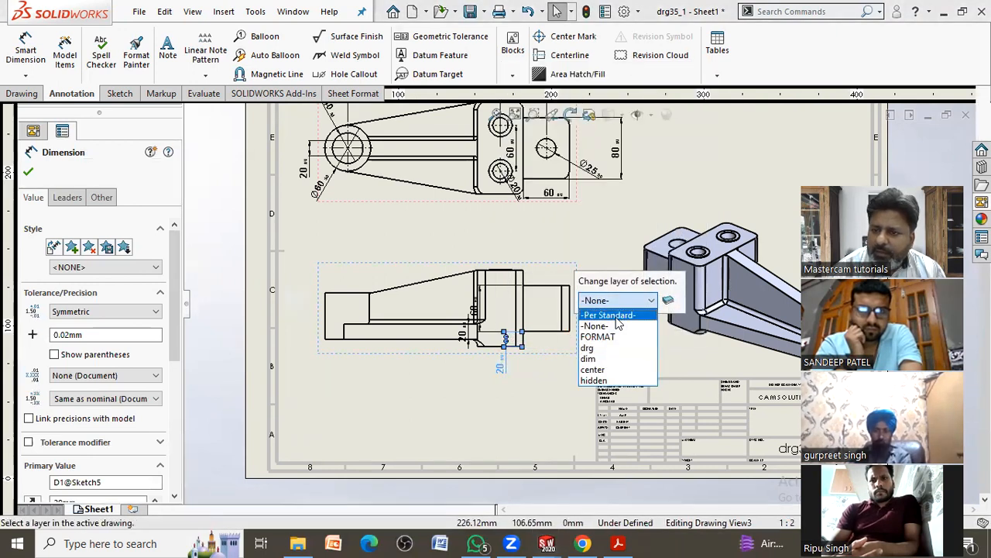
left_click(622, 359)
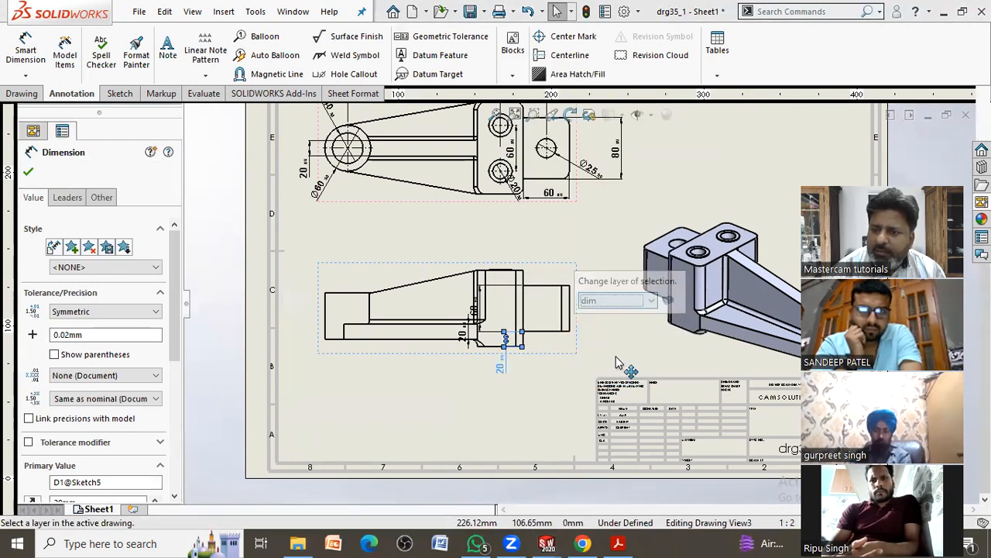
left_click(539, 396)
scroll(528, 376, "down", 1)
mouse_move(525, 376)
middle_mouse_down()
mouse_move(467, 379)
mouse_move(473, 417)
middle_mouse_up()
scroll(473, 405, "up", 2)
scroll(486, 336, "down", 1)
mouse_move(514, 324)
middle_mouse_down()
mouse_move(486, 348)
mouse_move(487, 329)
middle_mouse_up()
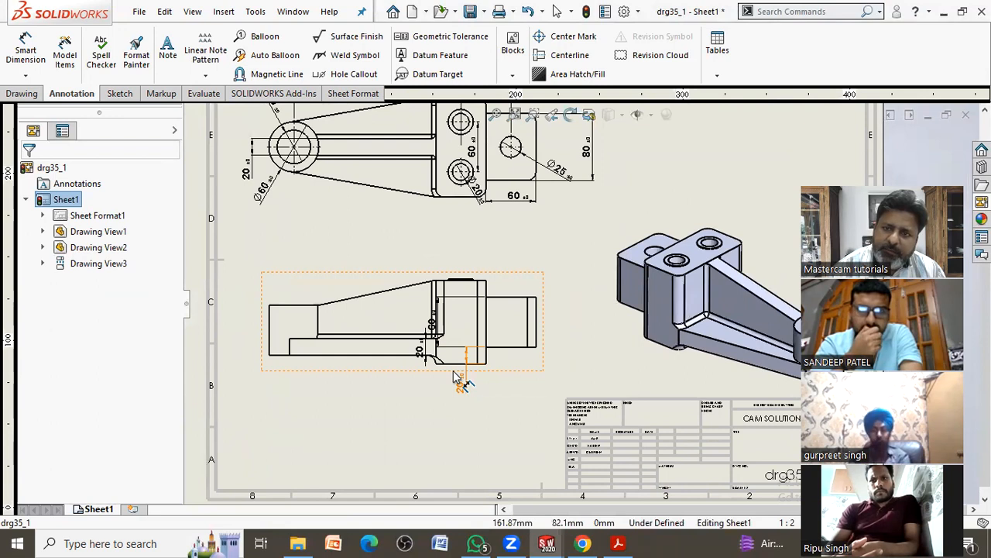
Try to change the layer of the 60 mm length dimension below the plan view's rear block
left_click(520, 206)
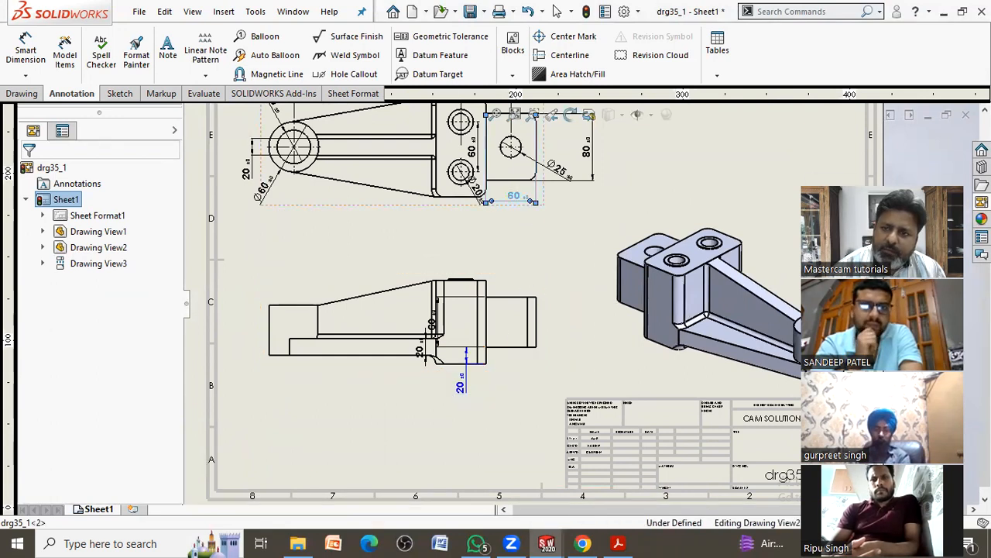
right_click(523, 206)
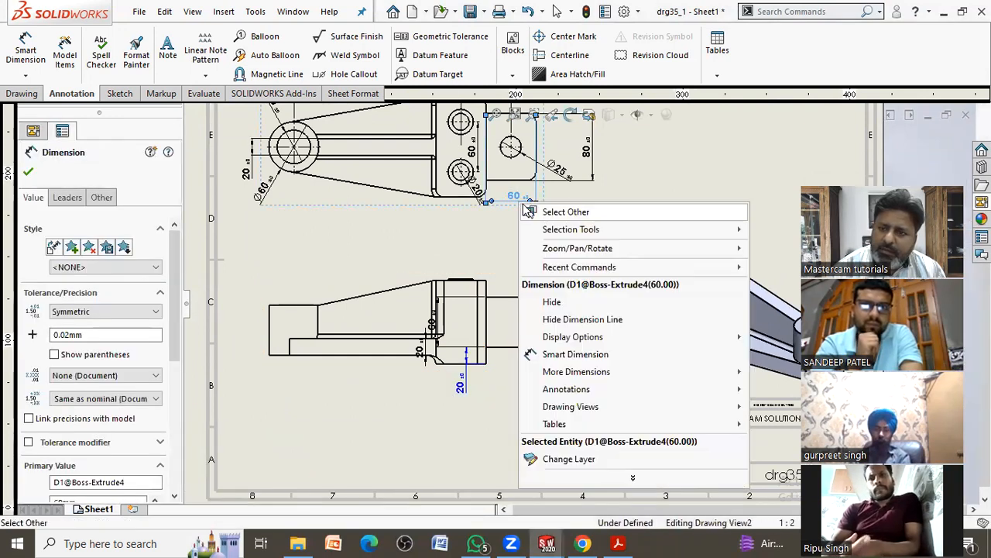
left_click(582, 463)
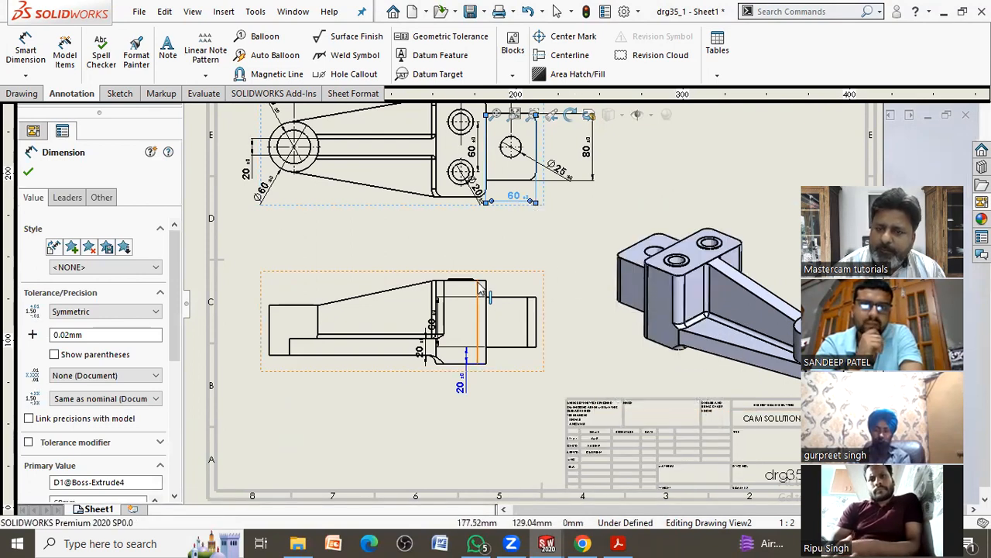
Assign the plan view of the bracket to the drg layer
key("f")
left_click(392, 287)
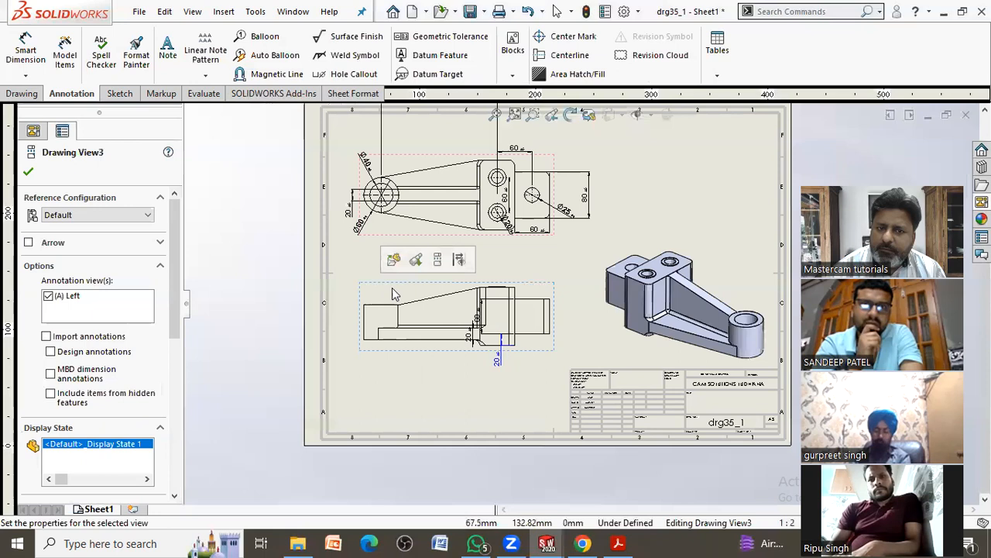
left_click(443, 226)
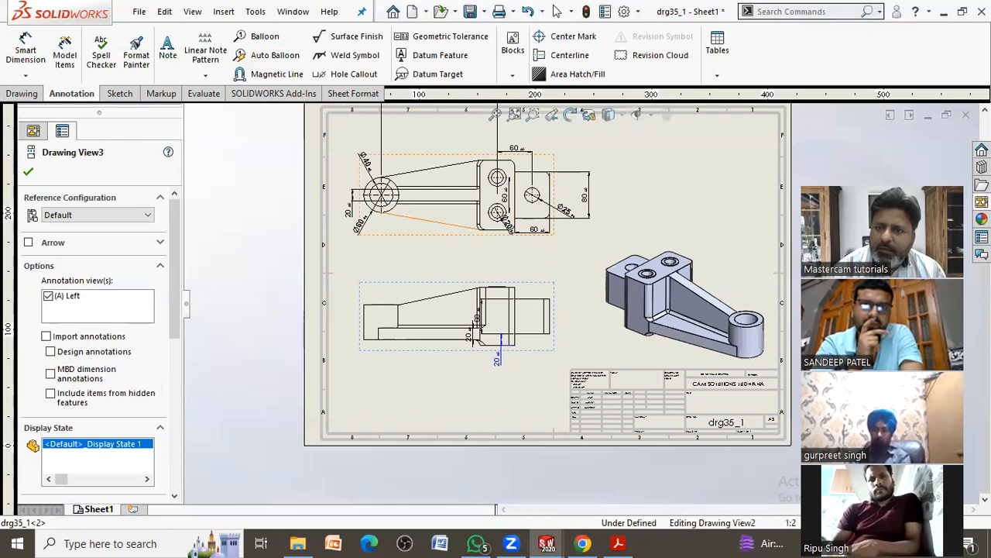
right_click(443, 226)
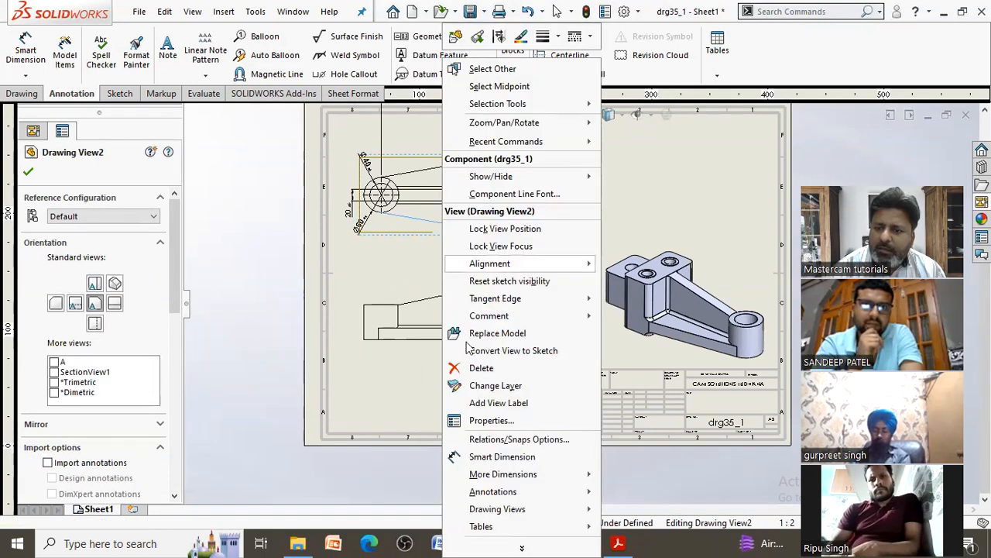
left_click(490, 388)
left_click(565, 345)
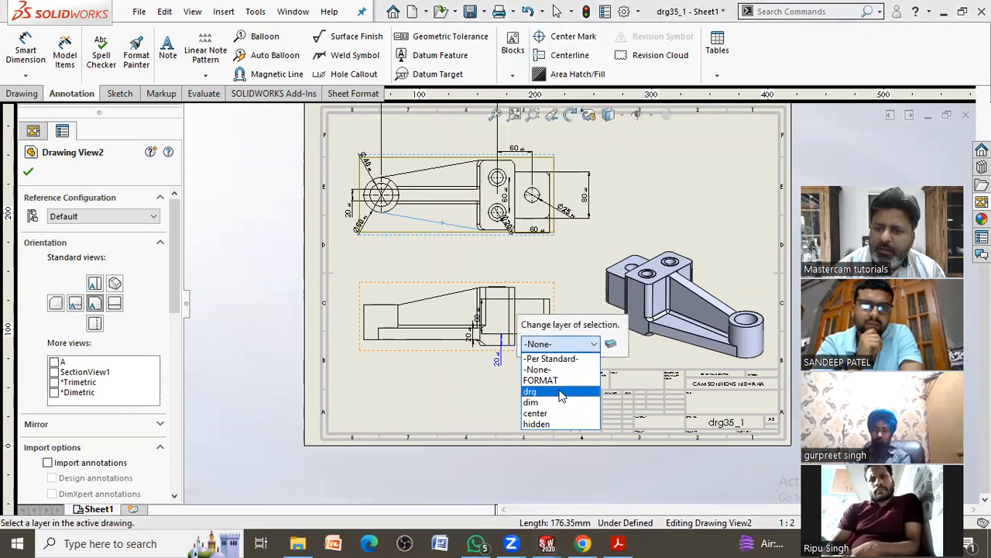
left_click(559, 391)
left_click(482, 405)
scroll(505, 268, "down", 1)
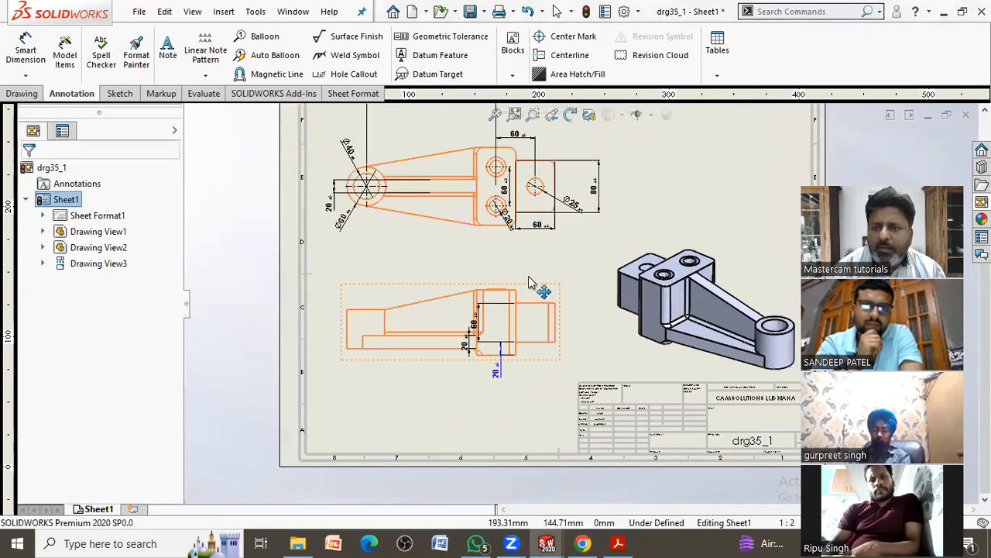
scroll(519, 283, "down", 1)
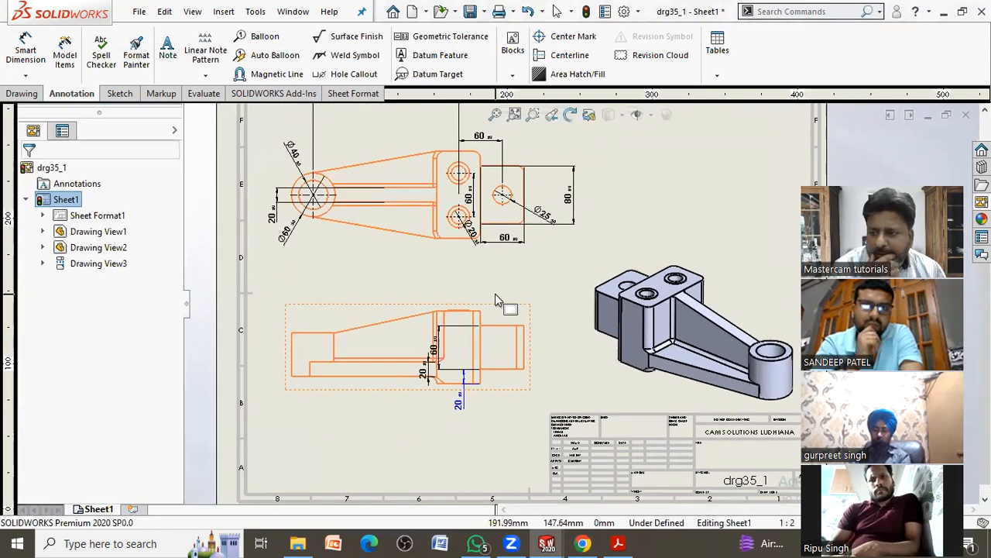
Assign the dimensions and center marks around the two-hole block and rear block in the plan view to the dim layer
scroll(500, 295, "up", 3)
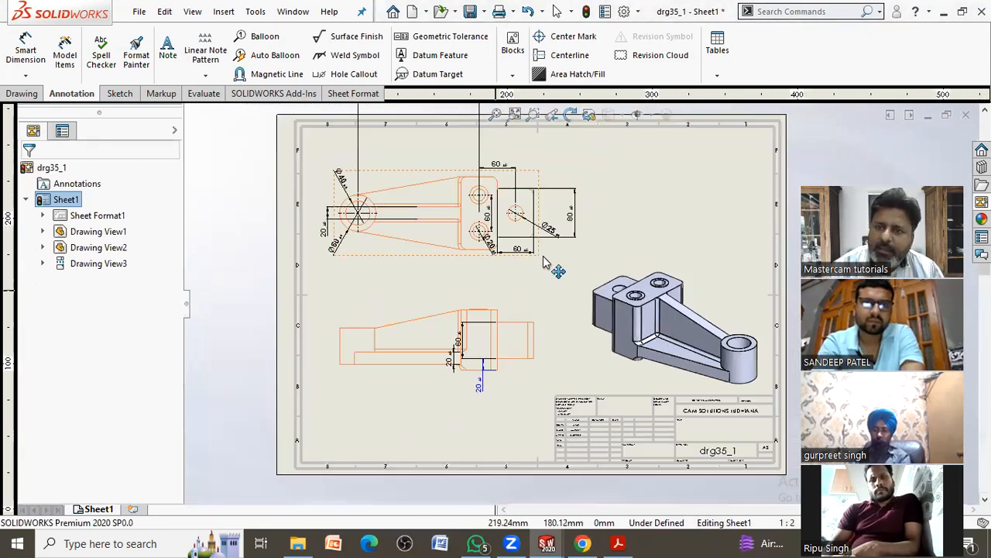
scroll(515, 240, "down", 3)
left_click_drag(489, 203, 692, 344)
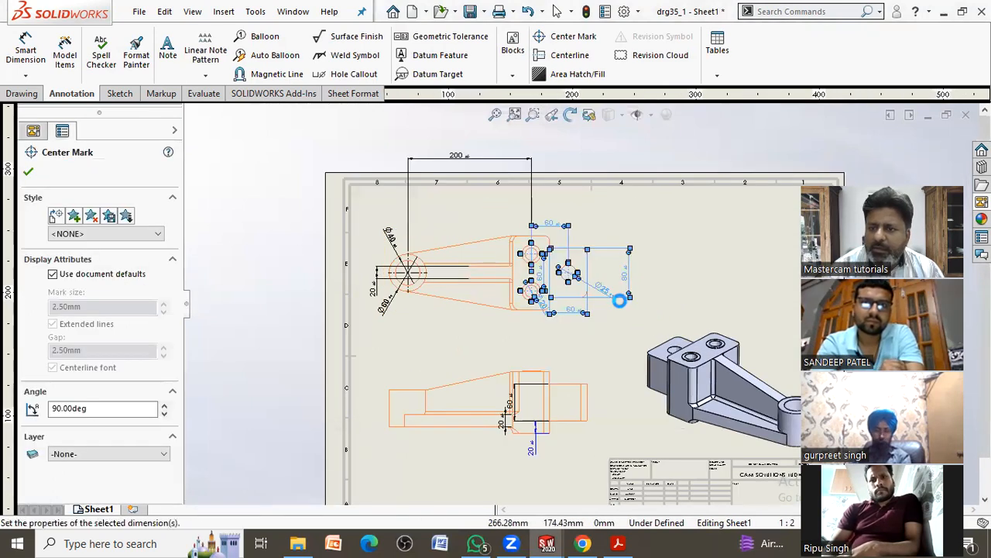
right_click(618, 305)
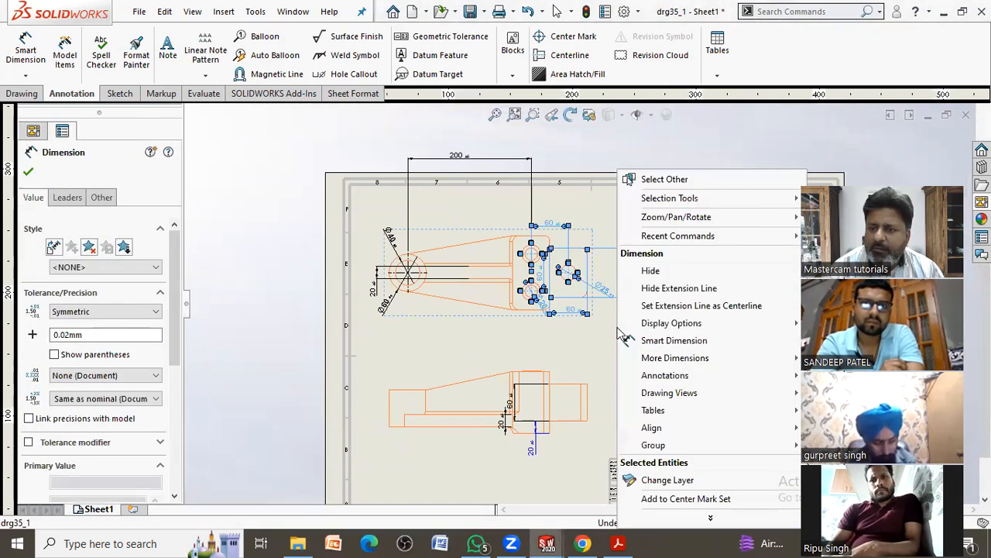
left_click(637, 478)
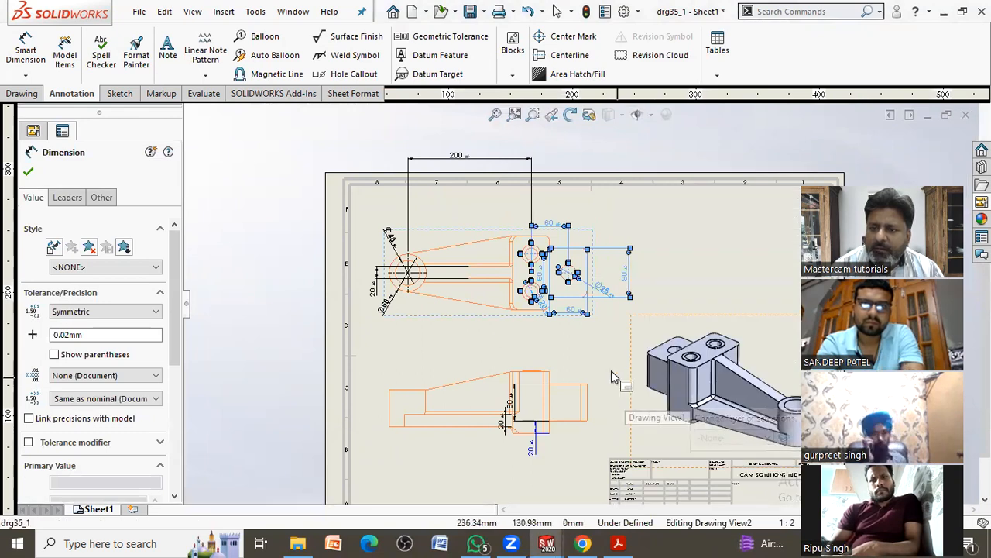
scroll(588, 302, "up", 3)
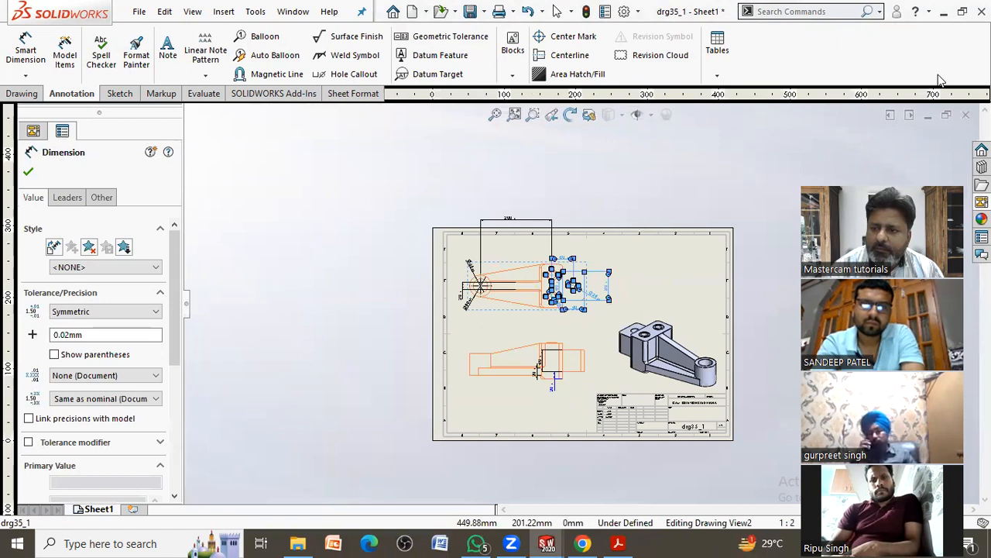
right_click(589, 303)
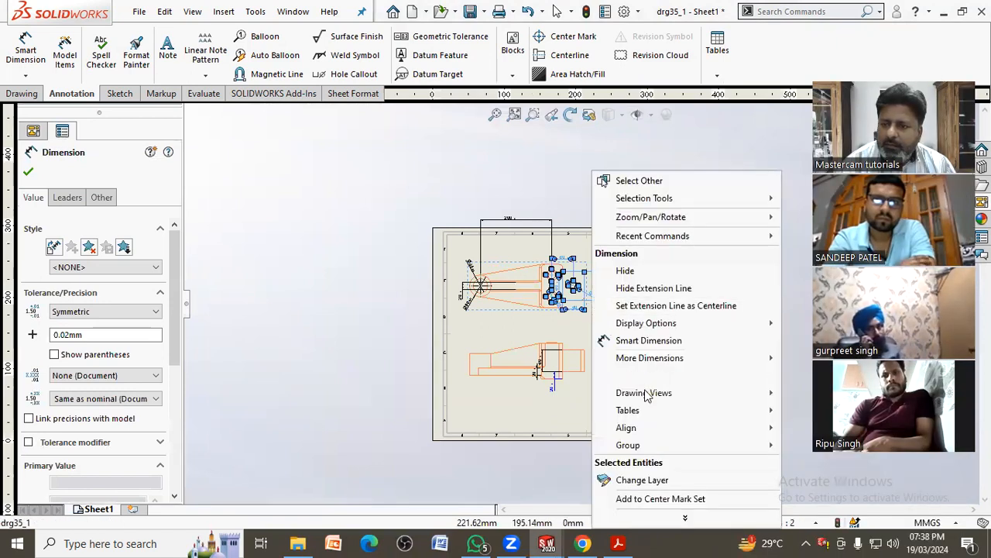
left_click(642, 479)
left_click(728, 441)
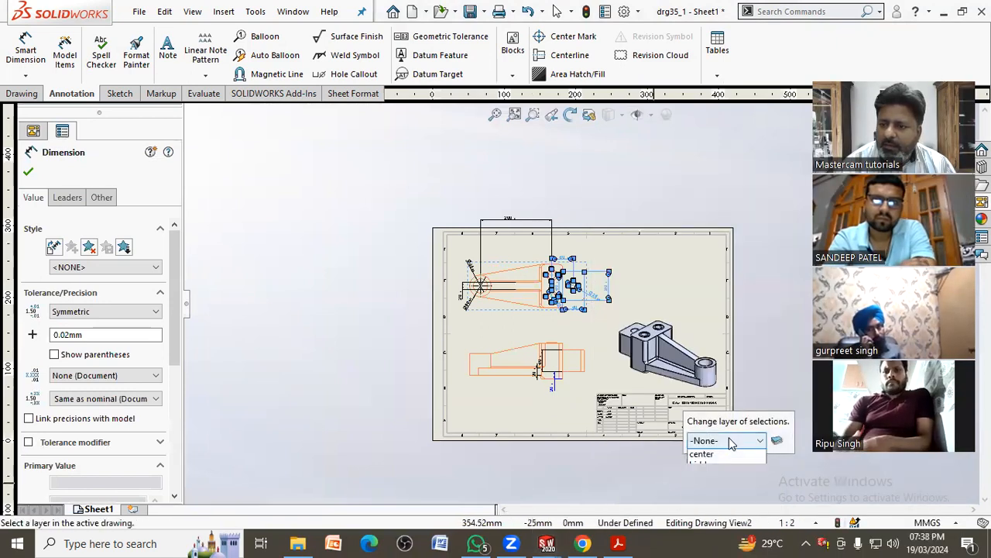
left_click(713, 498)
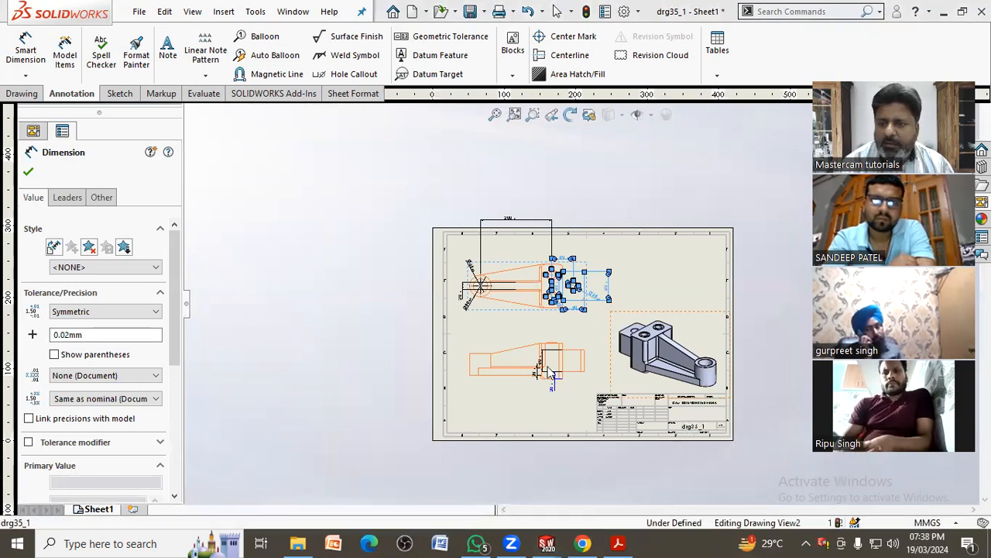
left_click(28, 172)
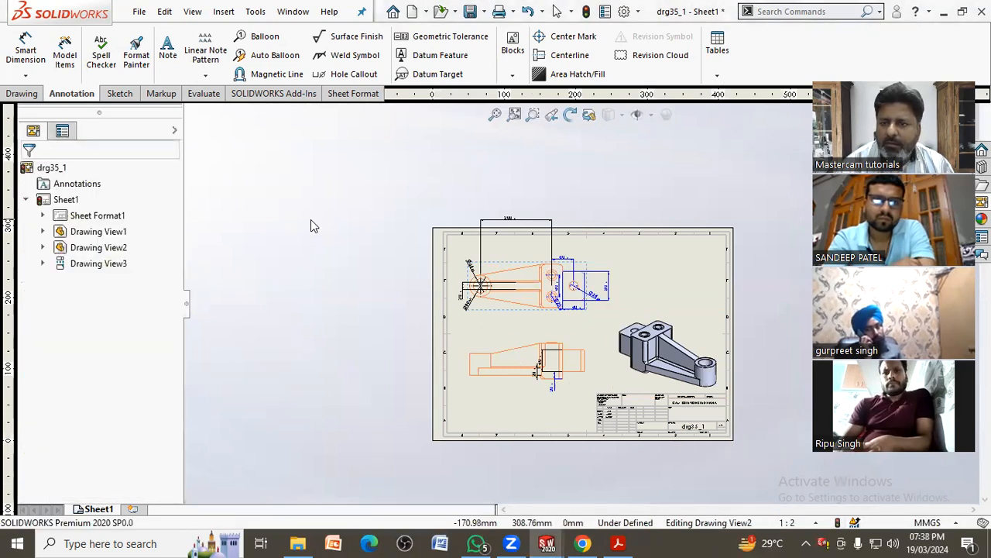
Assign the plan view's dimensions and center mark around the round boss, plus the 200 mm dimension, to the dim layer
scroll(565, 291, "down", 6)
scroll(594, 269, "up", 2)
left_click_drag(239, 230, 371, 381)
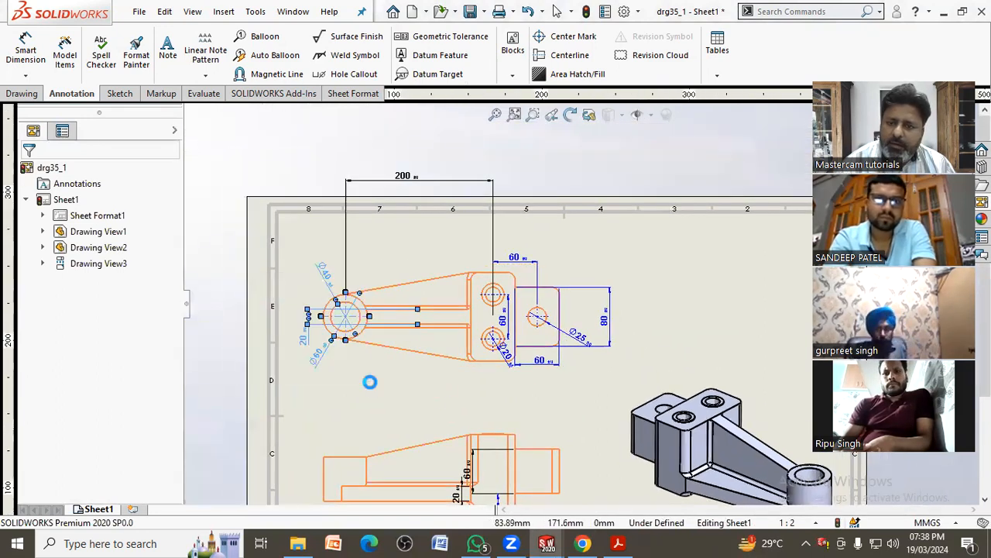
left_click(397, 179, "ctrl")
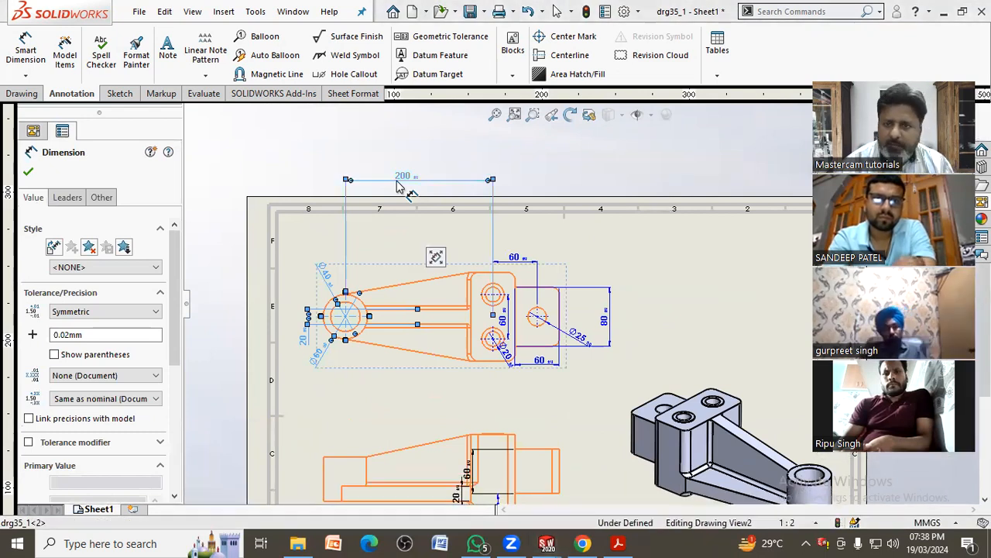
right_click(399, 184)
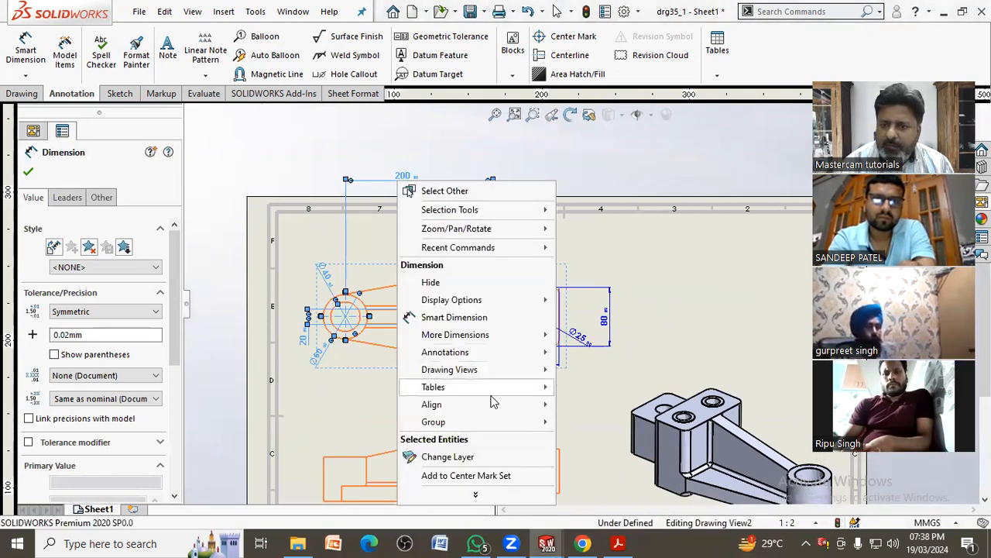
left_click(476, 457)
left_click(540, 411)
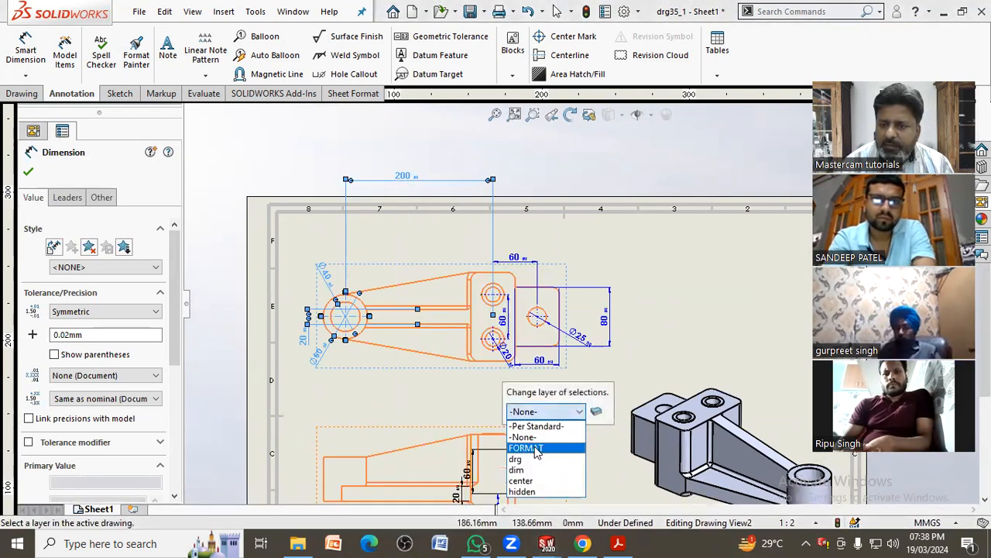
left_click(518, 469)
left_click(352, 377)
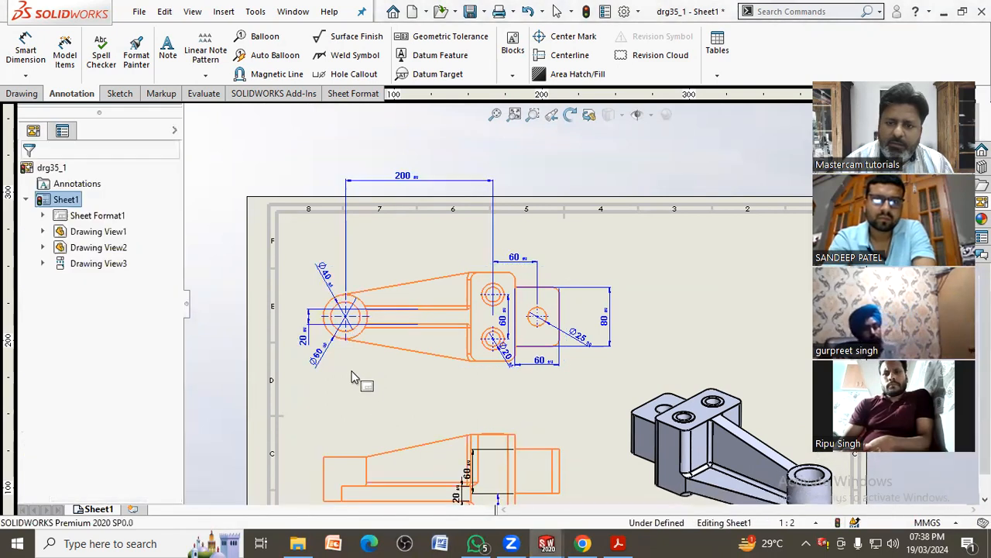
Change the display style of the side view so that its hidden lines are shown
key("f")
left_click(430, 350)
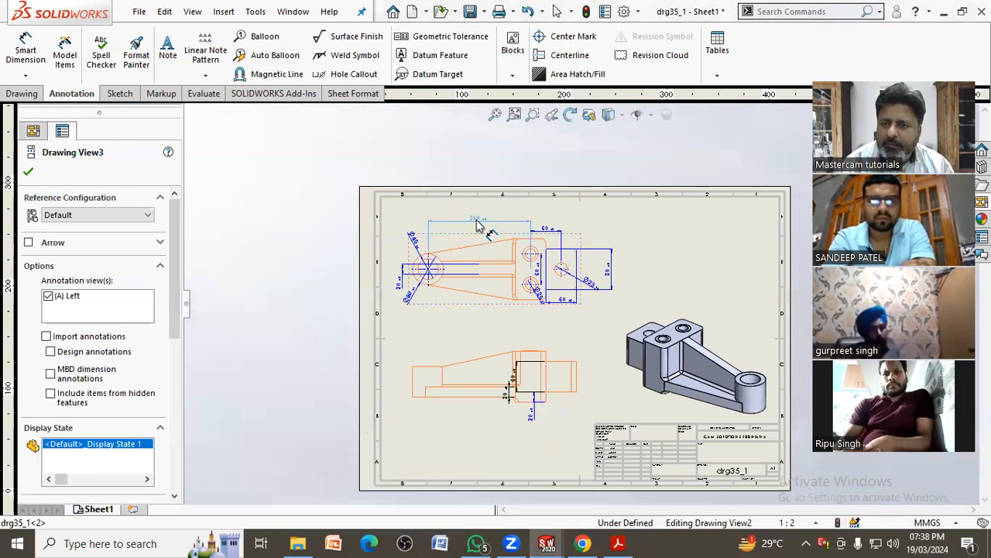
left_click(524, 316)
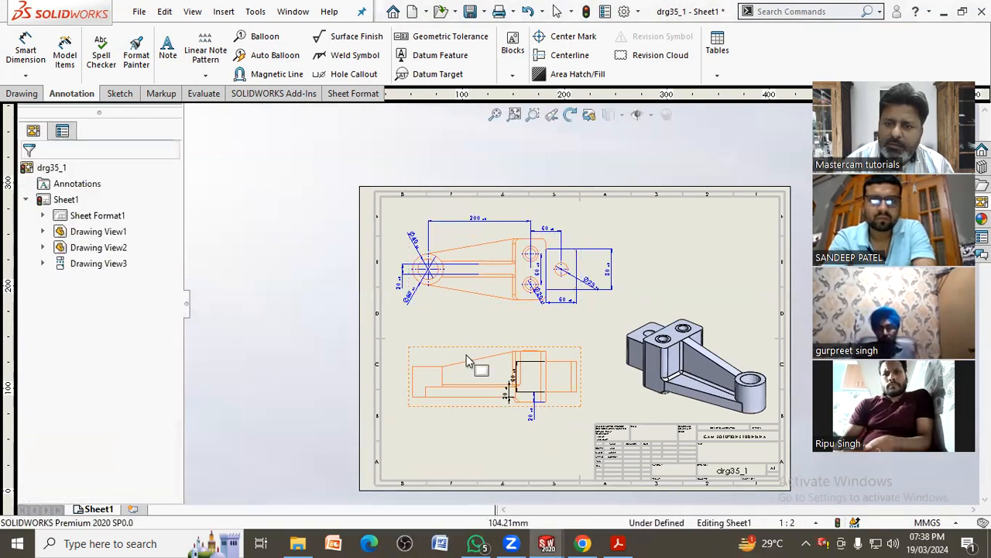
scroll(166, 271, "down", 3)
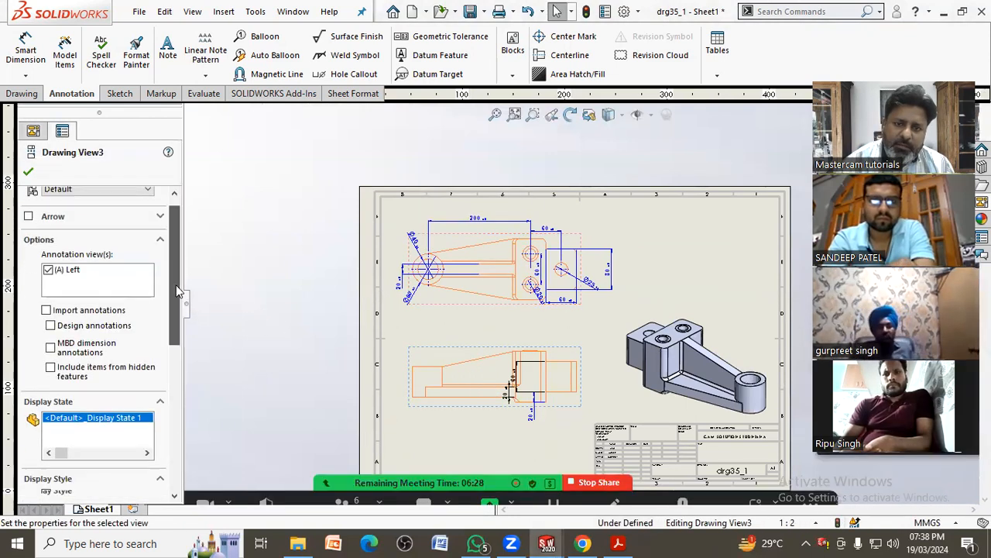
left_click(312, 396)
scroll(478, 366, "up", 3)
scroll(472, 364, "up", 2)
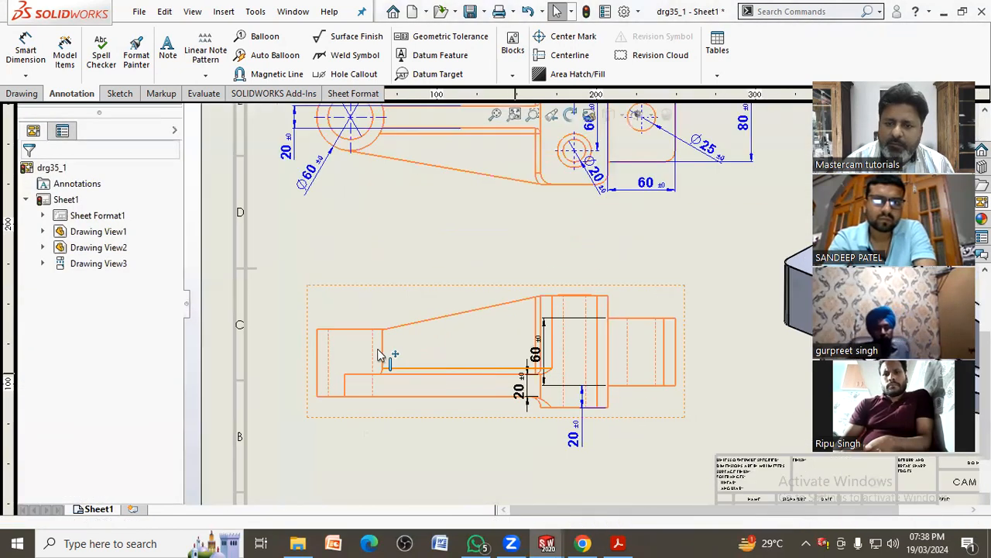
Try to assign the hidden line of the boss hole in the side view to the hidden layer
left_click(374, 352)
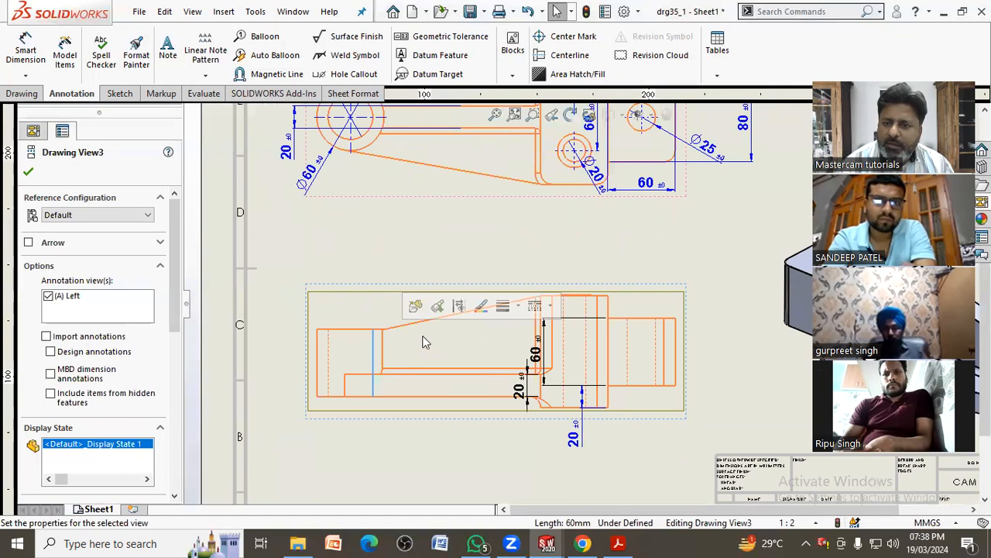
right_click(377, 379)
left_click(404, 384)
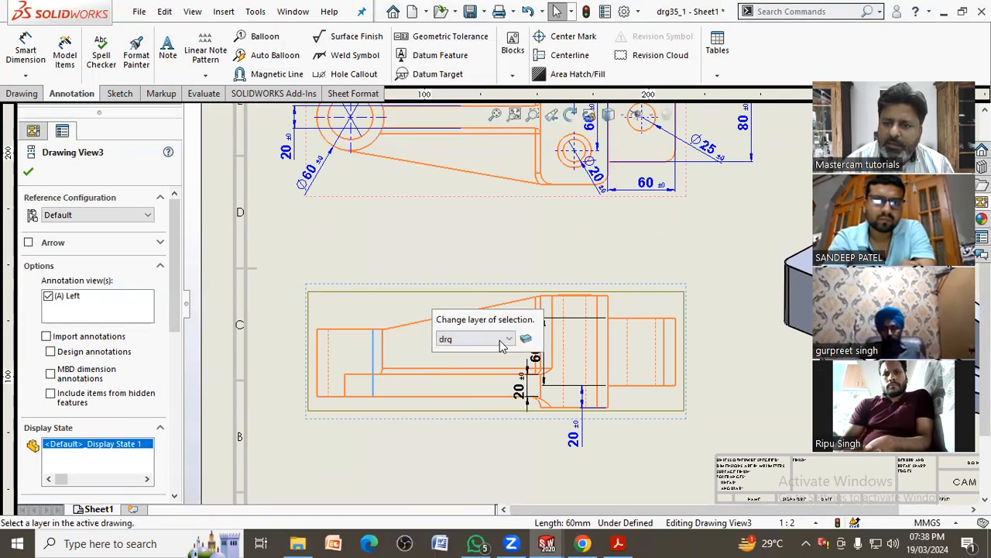
left_click(480, 339)
left_click(457, 419)
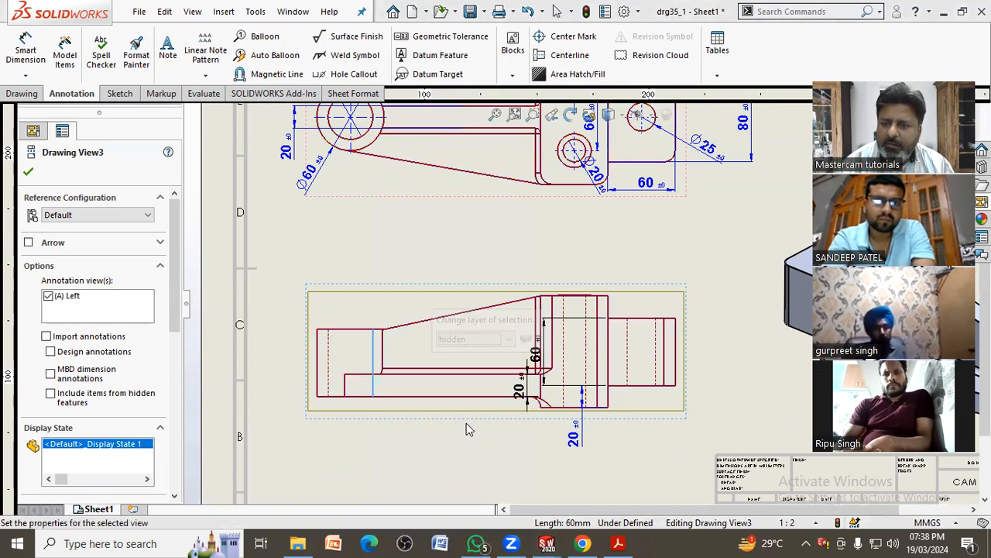
left_click(368, 436)
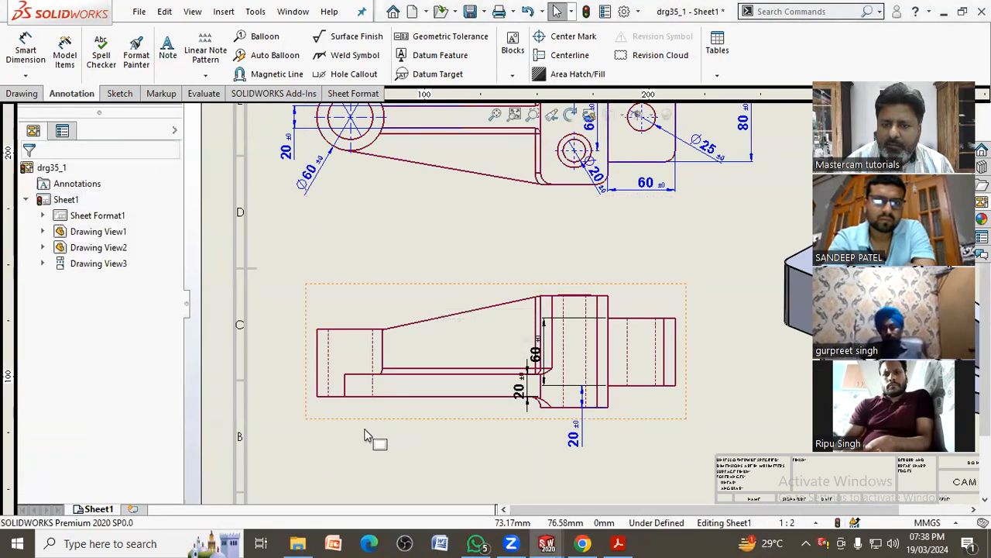
Assign the side view back to the drg layer
left_click(419, 403)
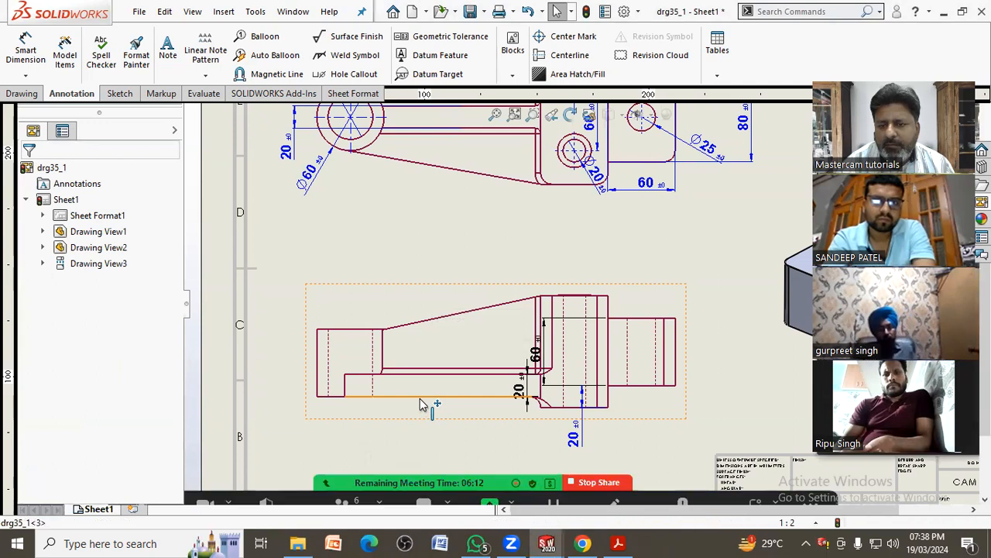
right_click(420, 402)
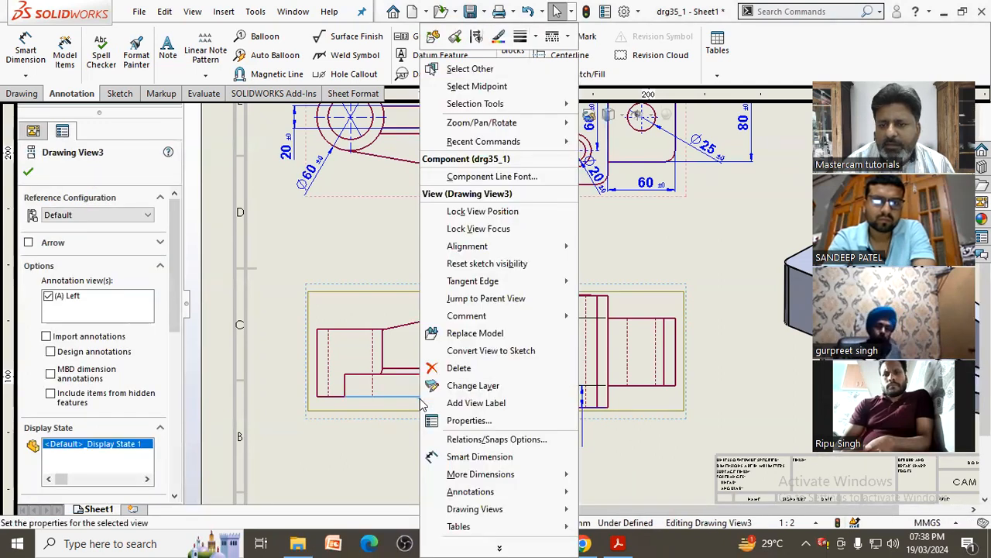
left_click(475, 389)
left_click(577, 346)
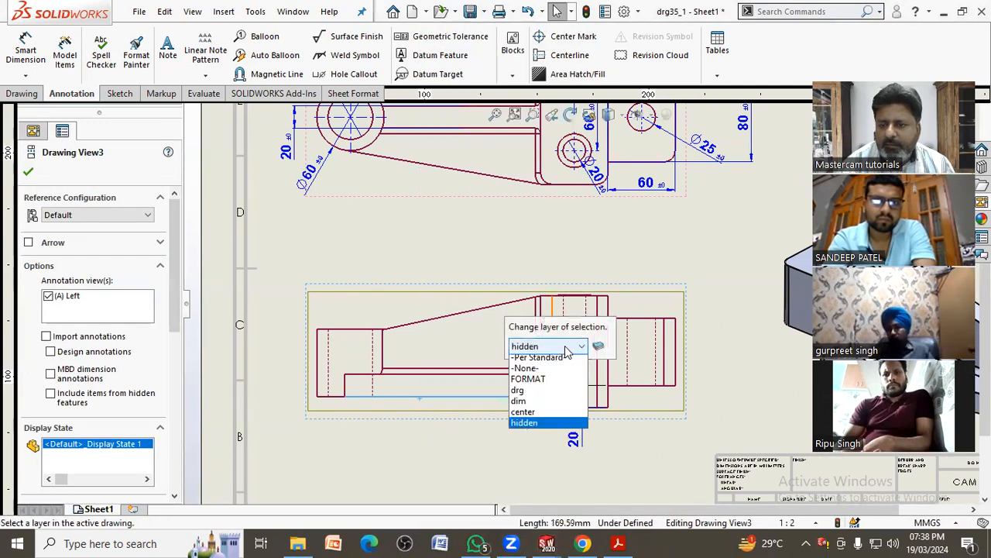
left_click(540, 395)
left_click(440, 434)
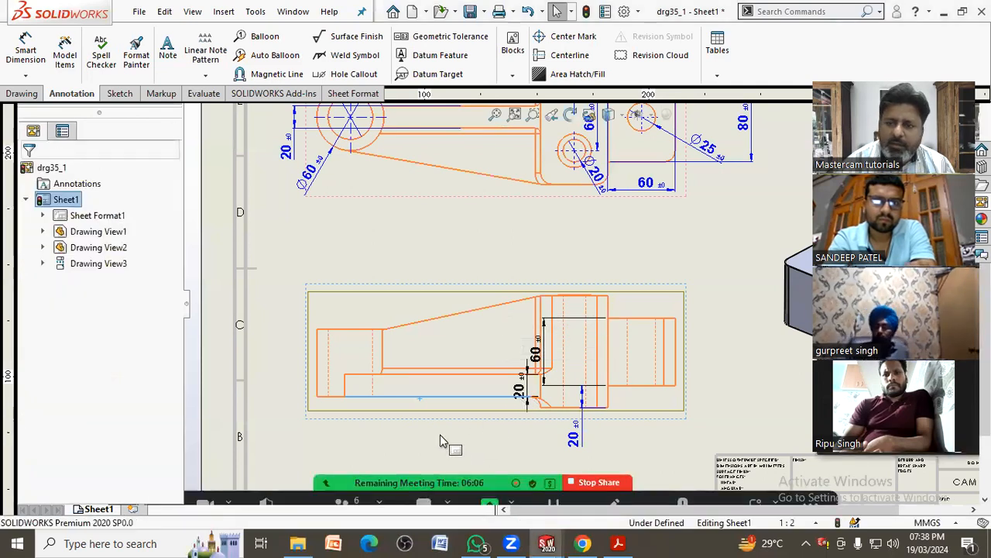
Save the drawing as a PDF named drg35_1 in Documents, updating the views before saving and accepting the PDF export options
scroll(434, 437, "up", 5)
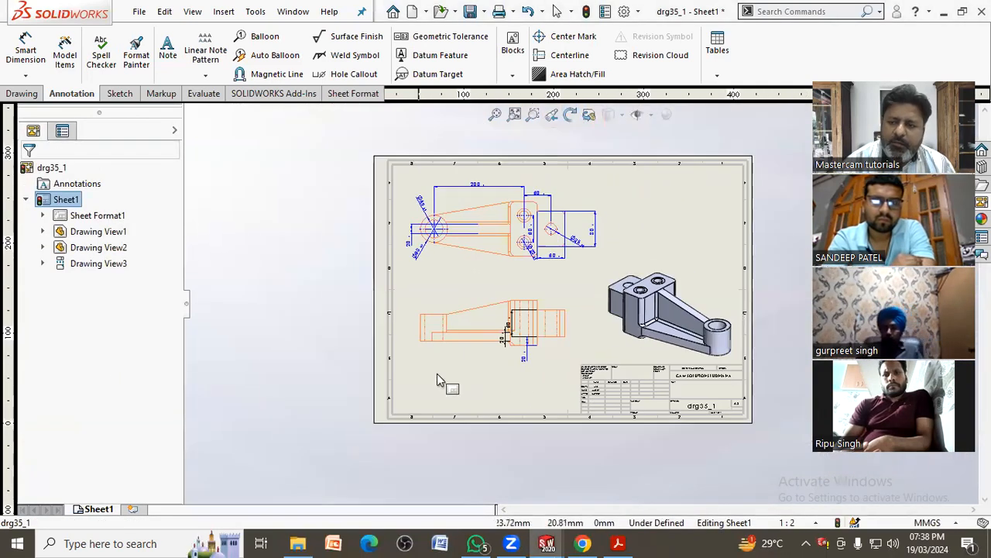
mouse_move(526, 345)
middle_mouse_down()
mouse_move(461, 345)
mouse_move(435, 371)
mouse_move(450, 378)
middle_mouse_up()
scroll(439, 372, "down", 1)
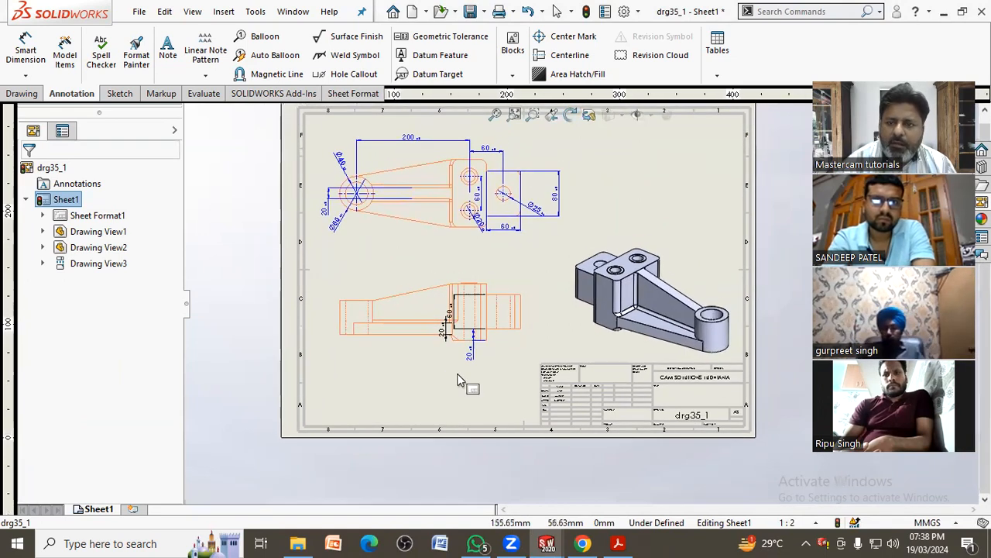
middle_click_drag(527, 296, 484, 312)
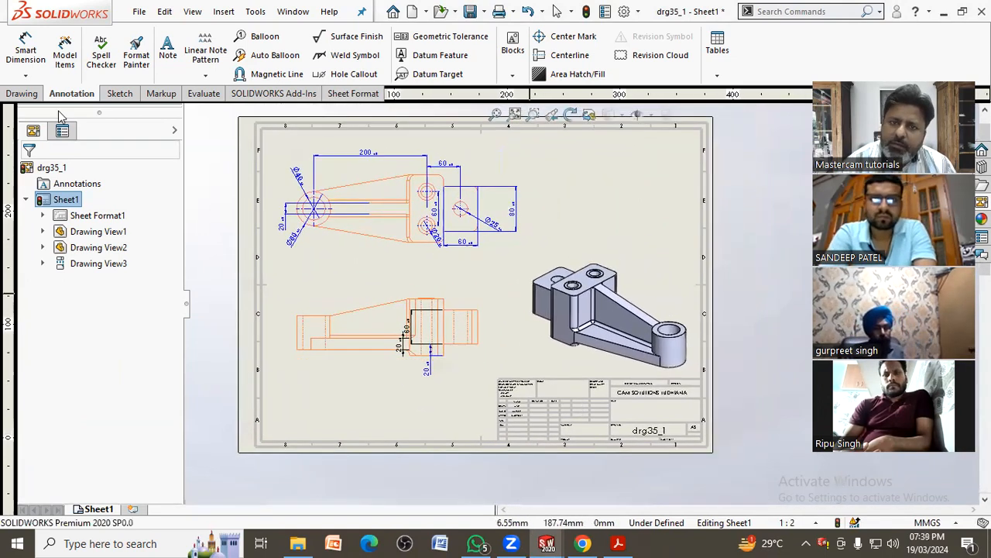
left_click(140, 12)
left_click(164, 129)
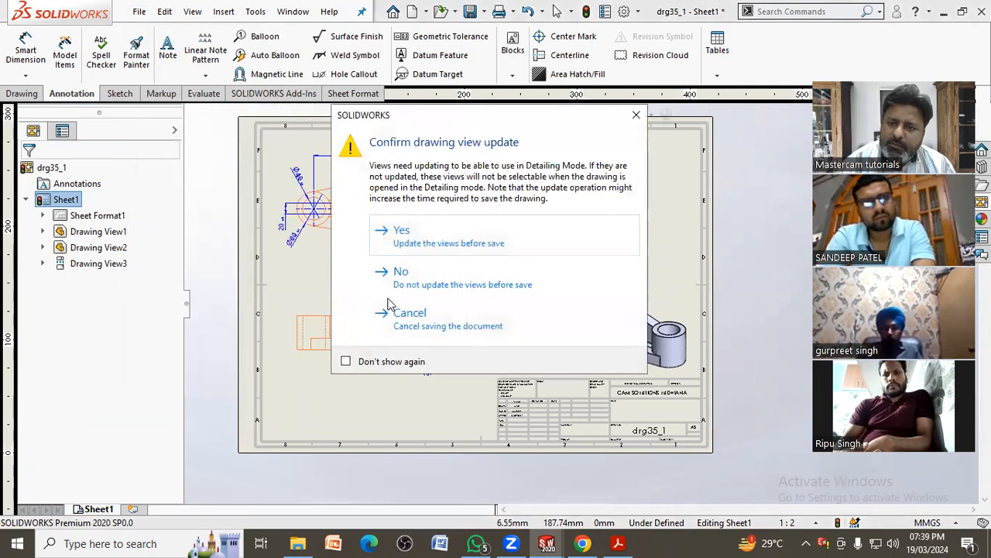
left_click(419, 250)
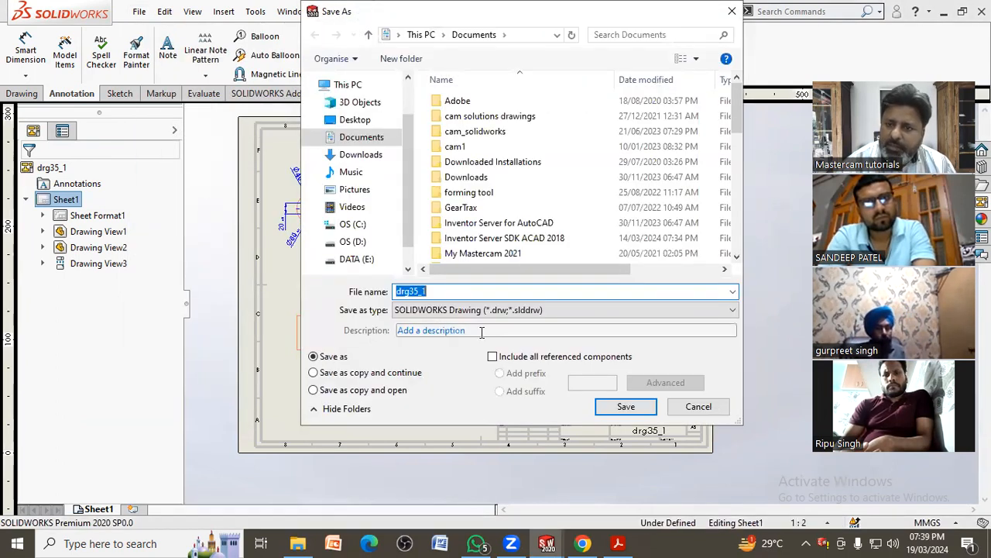
left_click(477, 310)
left_click(493, 357)
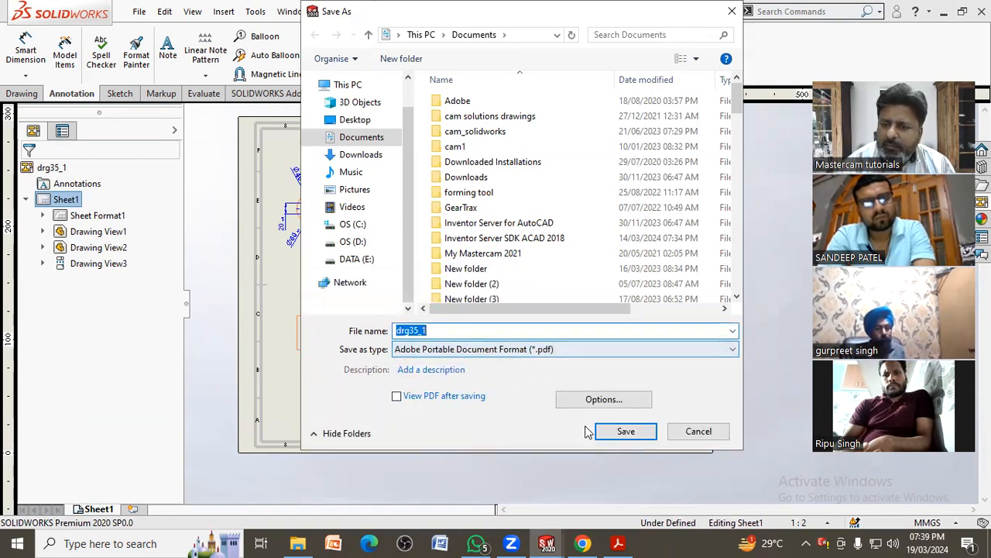
left_click(604, 399)
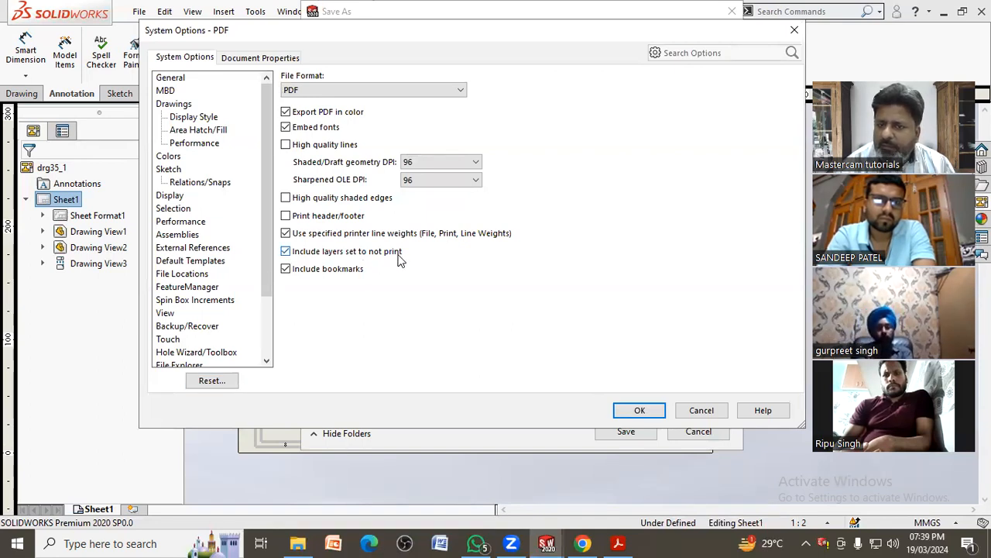
left_click(634, 413)
left_click(604, 436)
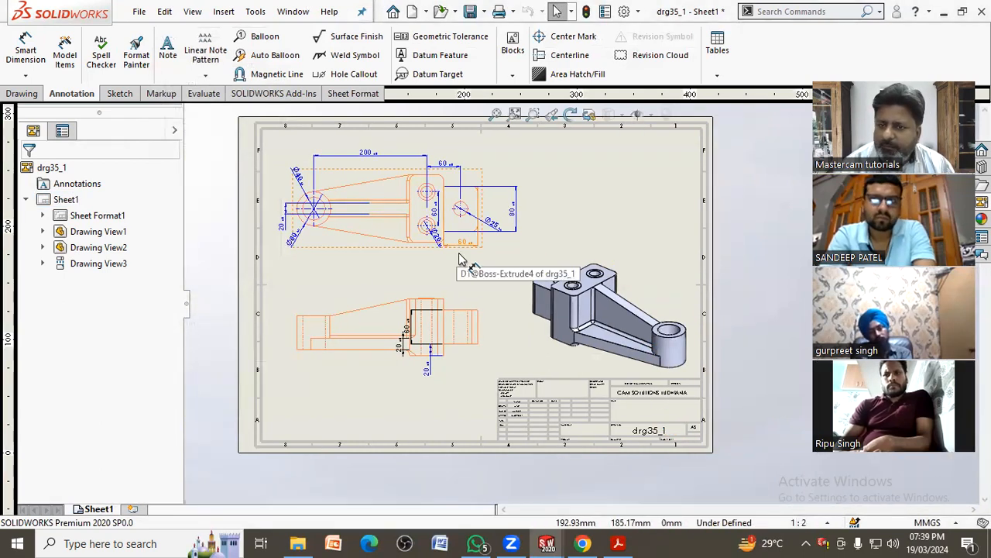
Prepare to save the drawing in Documents as drg35_1, choosing Dwg as the file format
left_click(146, 12)
left_click(184, 129)
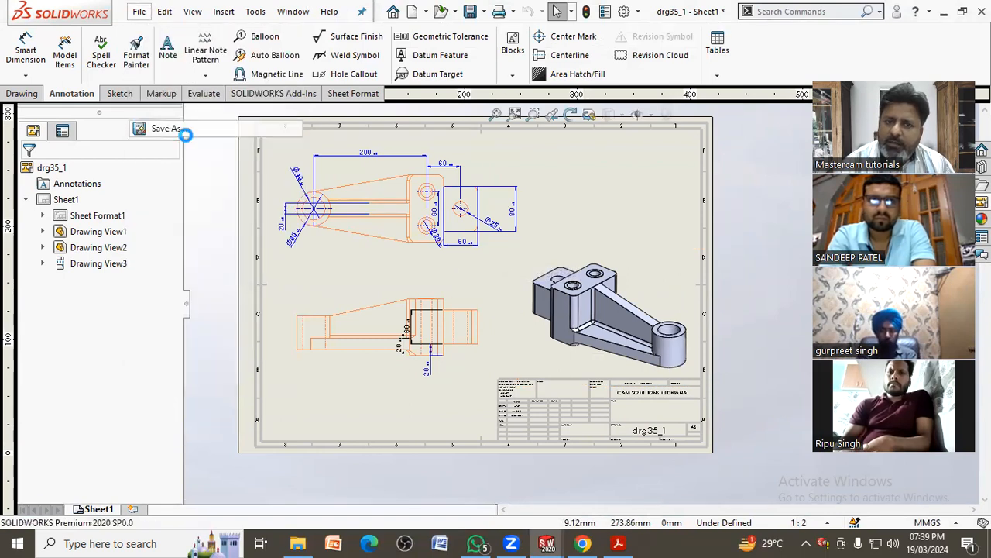
left_click(398, 232)
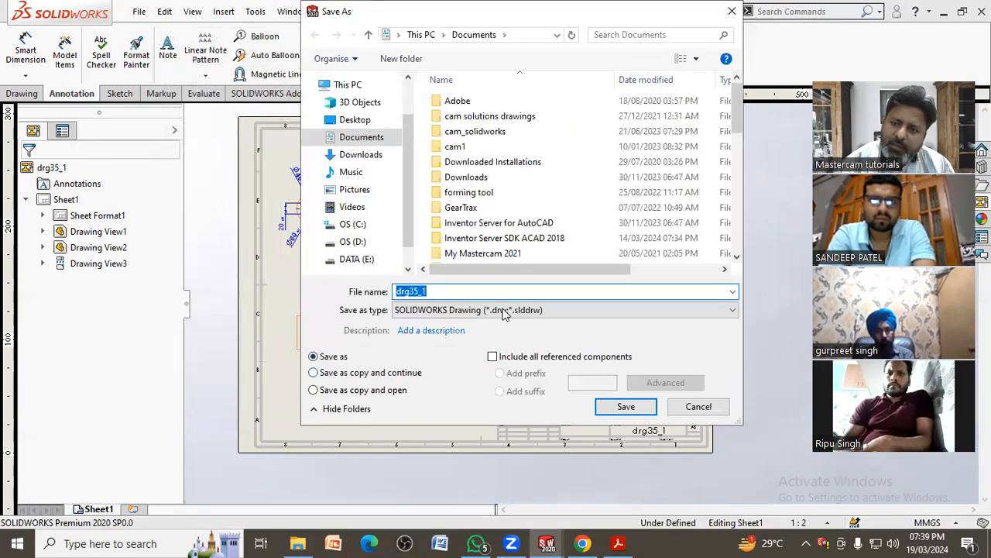
left_click(503, 309)
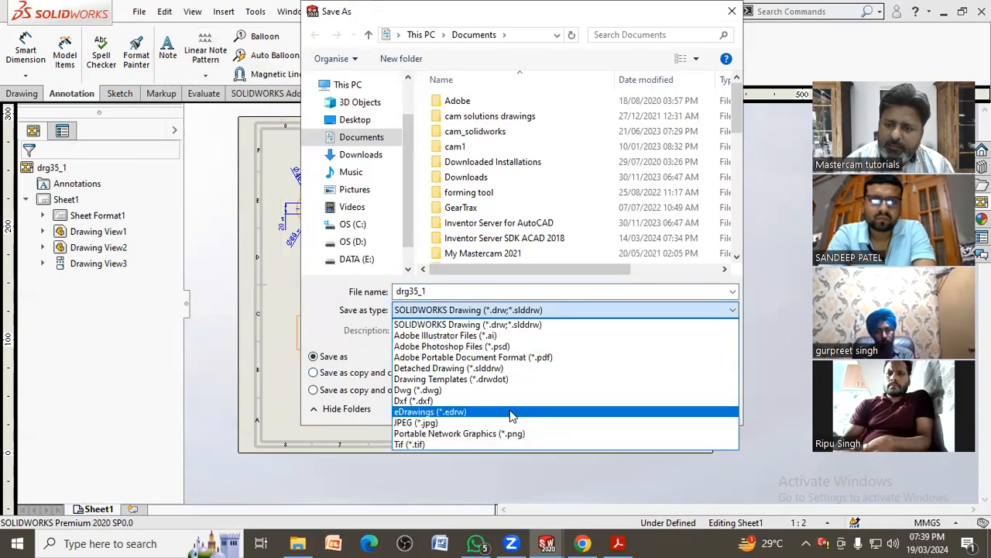
left_click(504, 391)
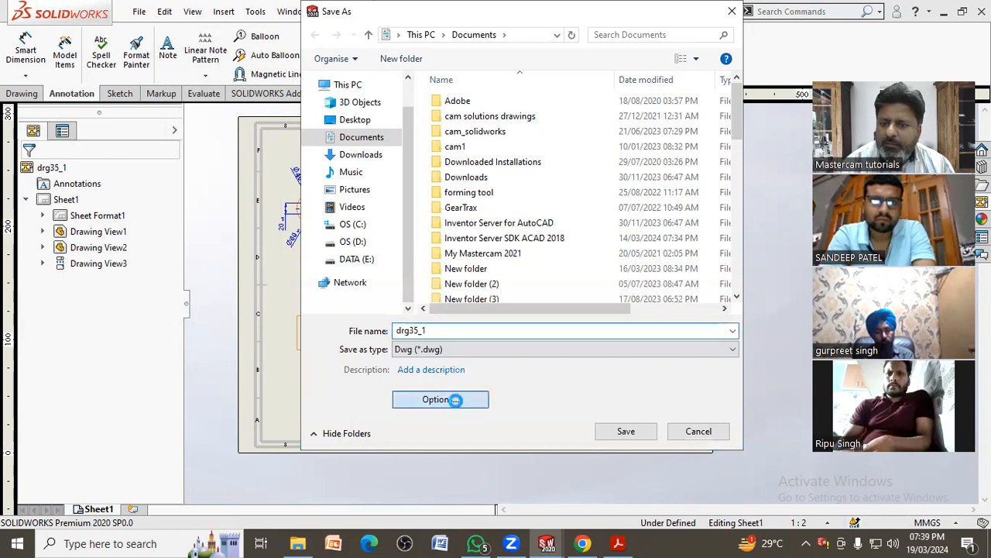
Turn off the 1:1 scale output in the DWG export options, keep AutoCAD Standard Styles for the lines, and save the file
left_click(442, 400)
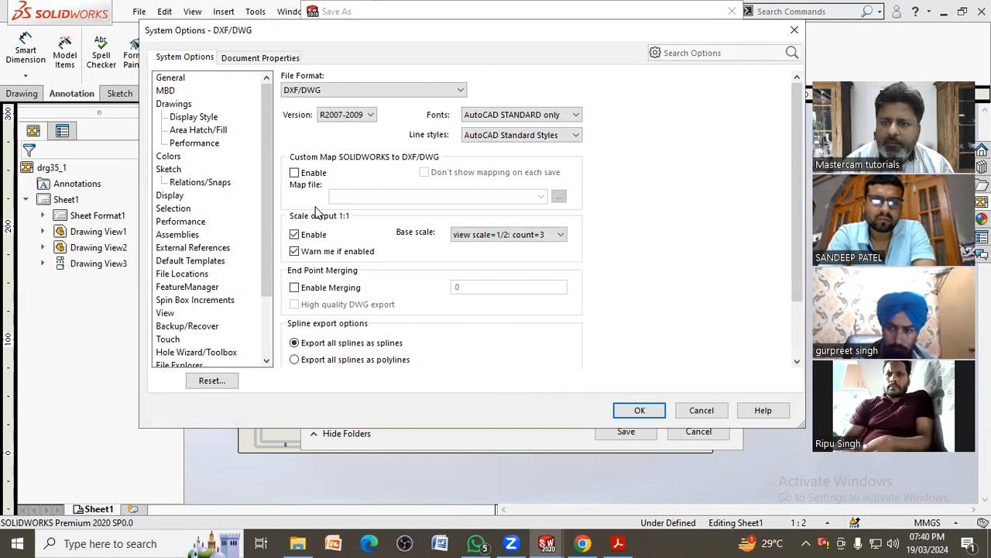
left_click(552, 235)
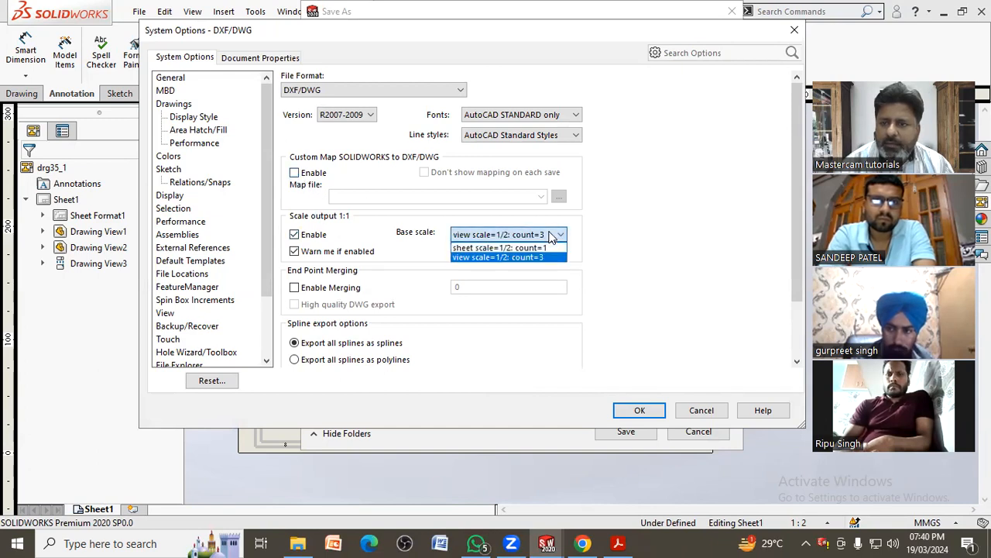
left_click(549, 236)
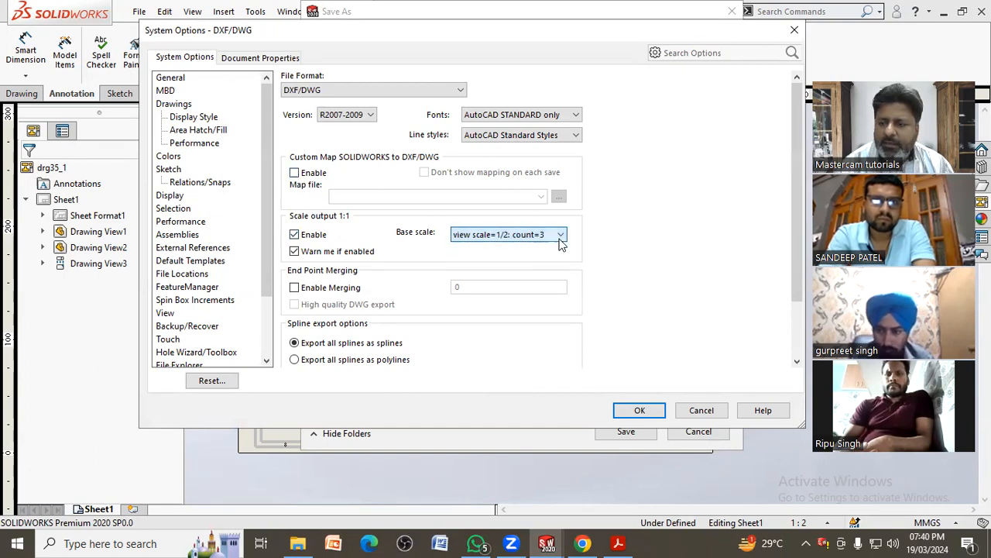
left_click(295, 235)
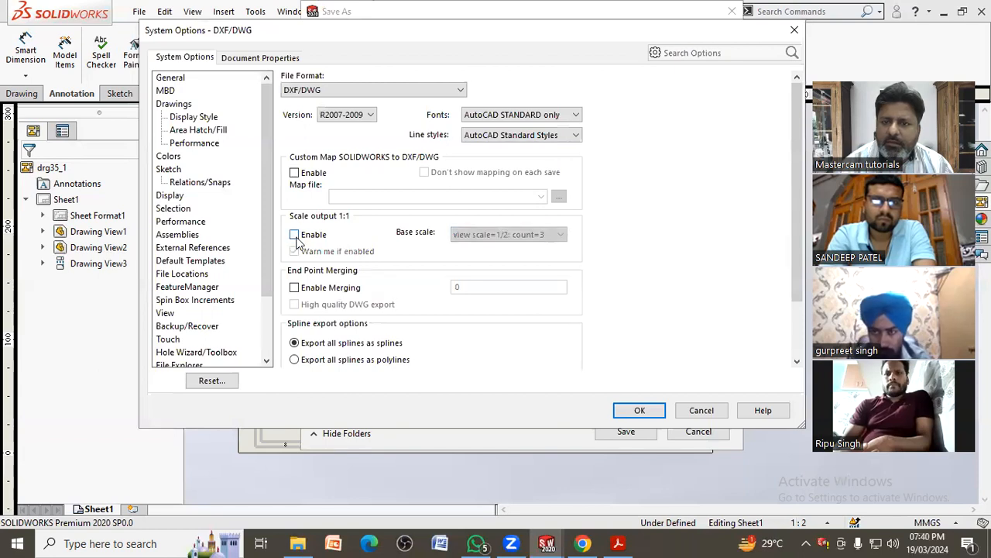
left_click(530, 136)
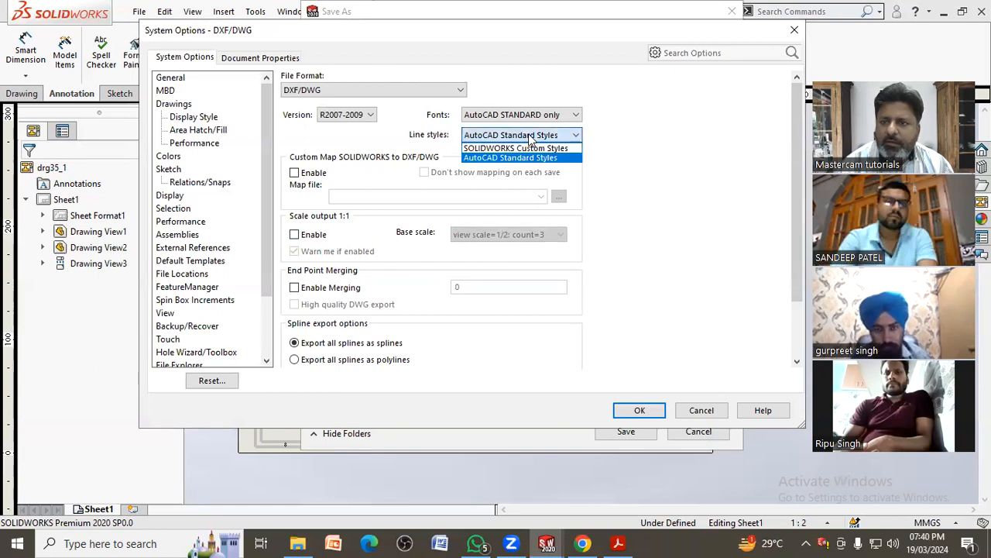
left_click(530, 136)
left_click(639, 411)
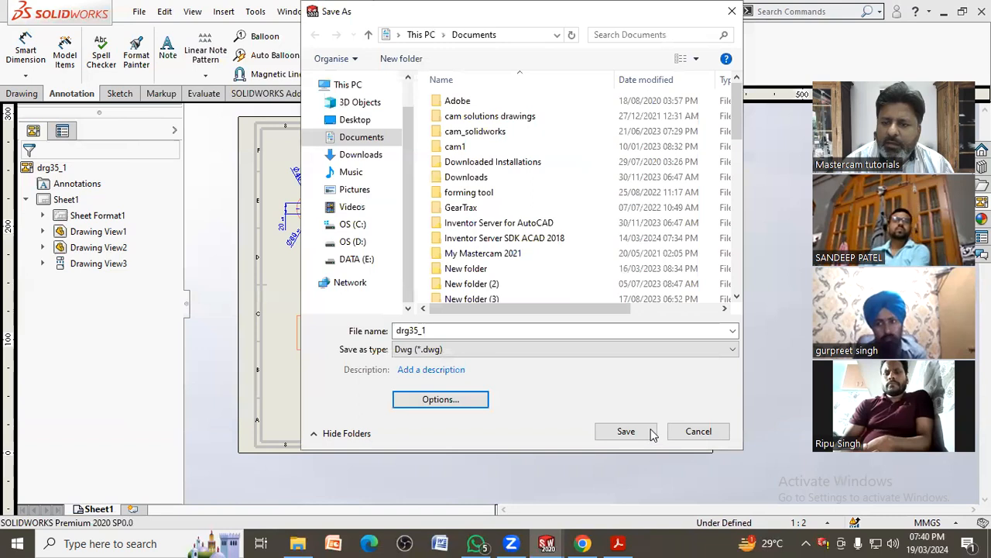
left_click(648, 435)
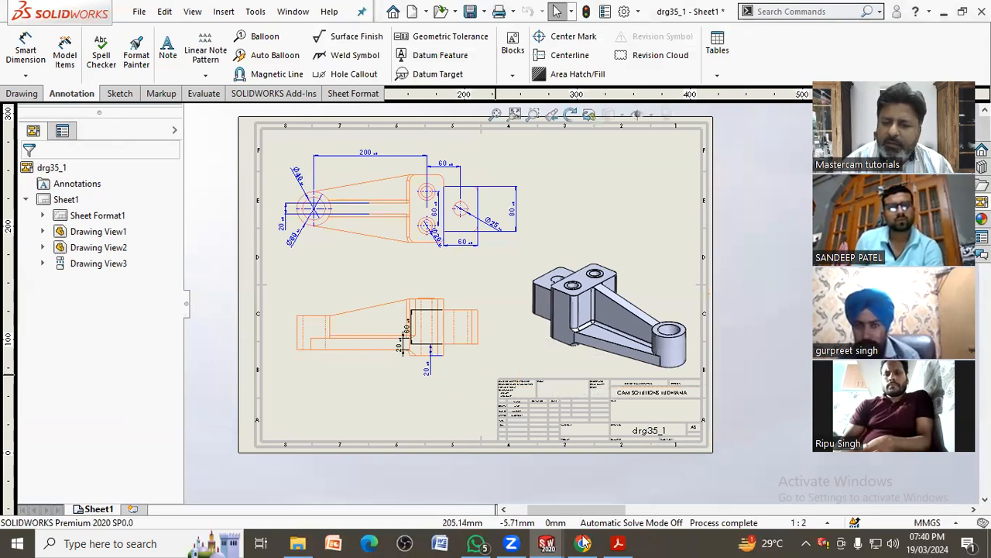
left_click(617, 543)
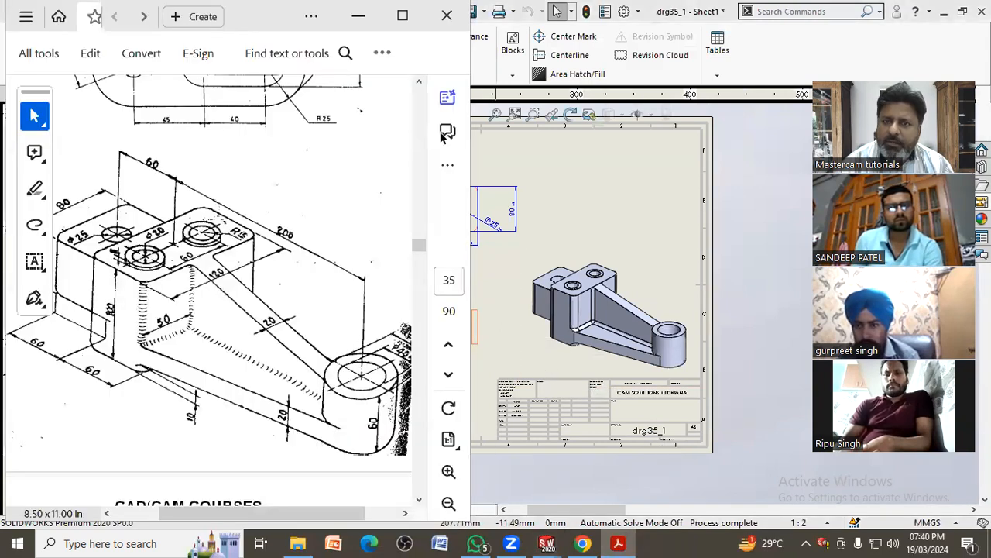
left_click(309, 542)
left_click(400, 186)
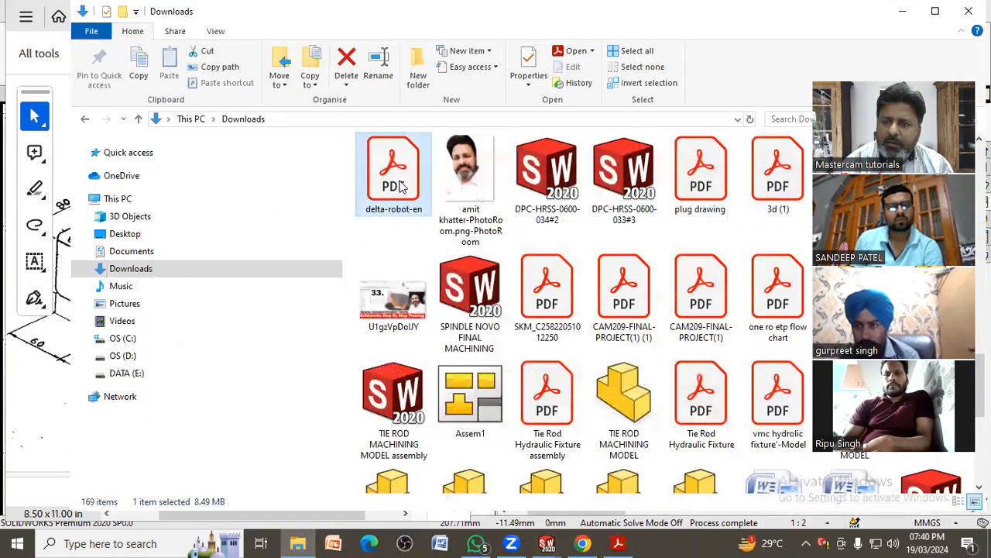
left_click(617, 543)
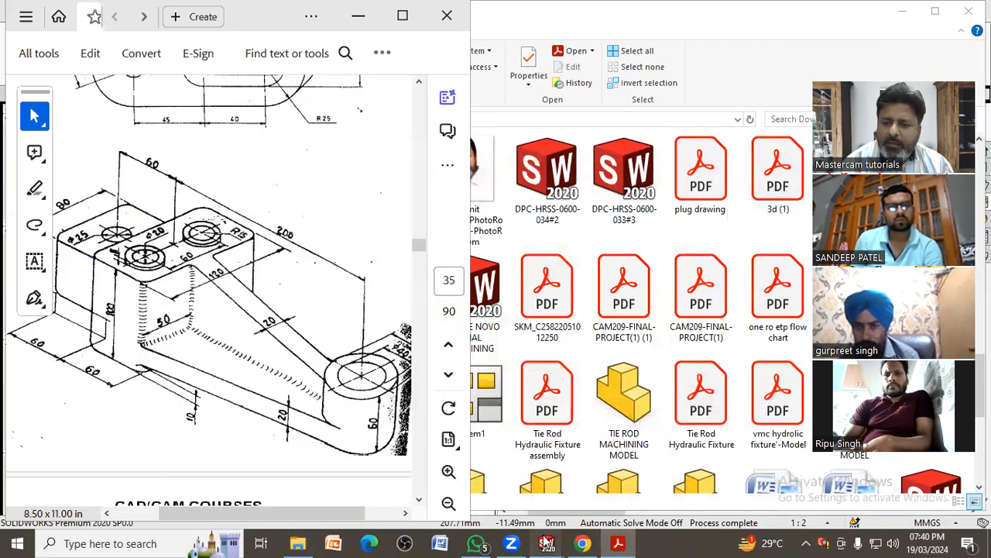
mouse_move(546, 543)
left_click(608, 474)
Check which folder the drawing gets saved to, without saving it again
left_click(138, 10)
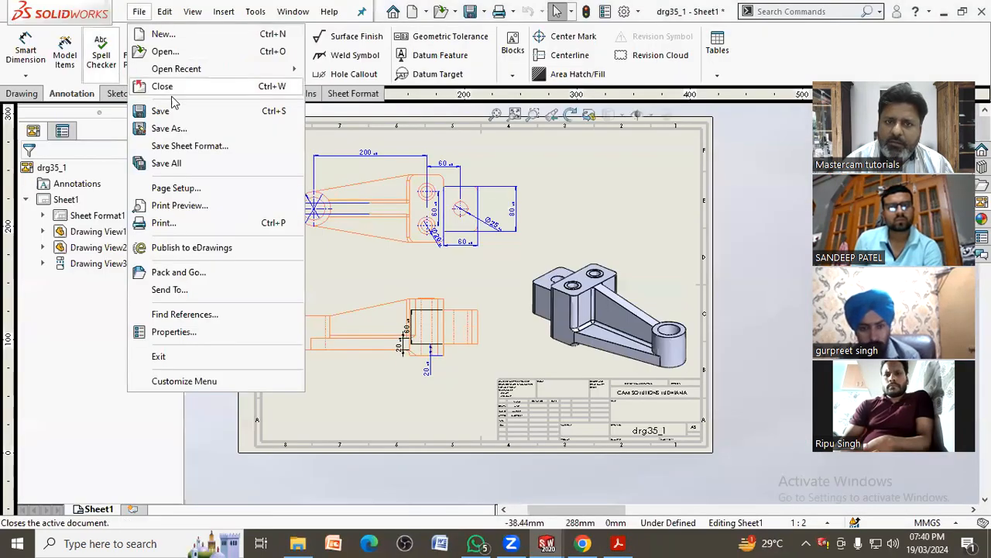
left_click(169, 128)
left_click(424, 247)
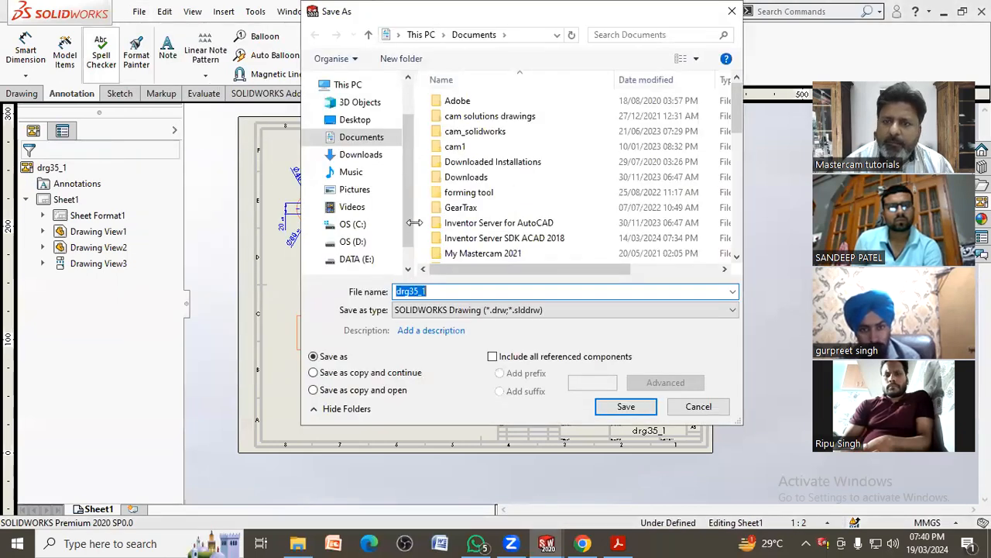
left_click(686, 409)
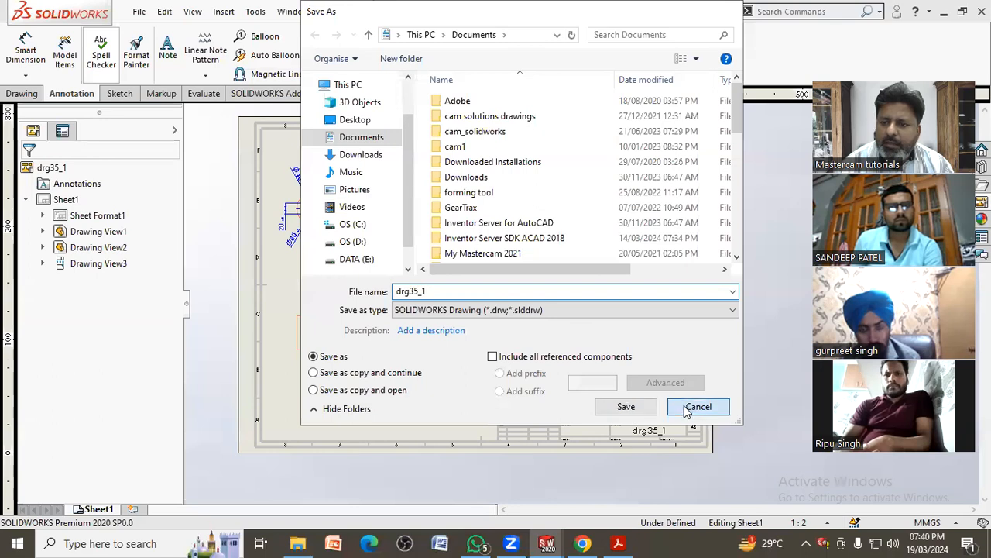
Switch to File Explorer and look through the Documents folder for the files starting with drg
left_click(299, 543)
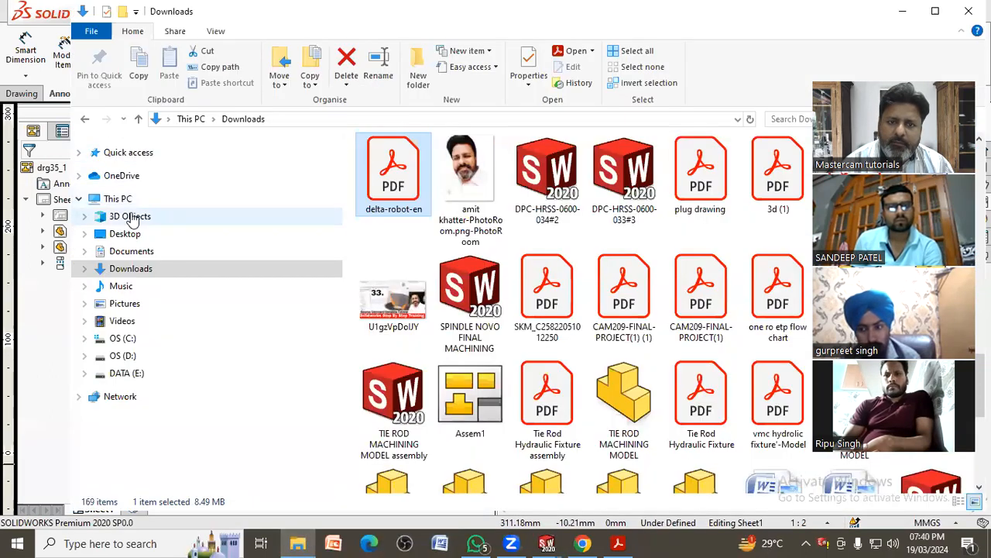
left_click(132, 251)
left_click(518, 358)
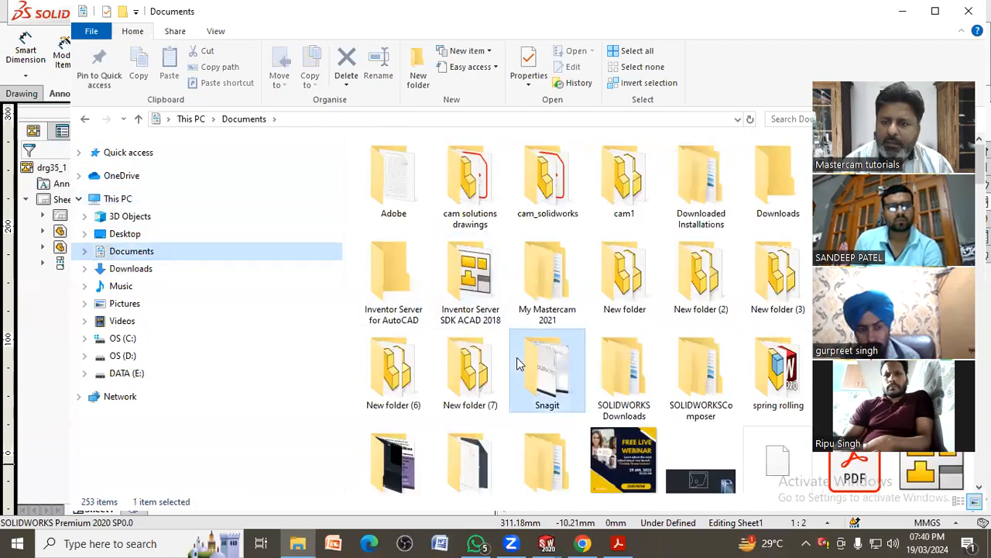
type("drg")
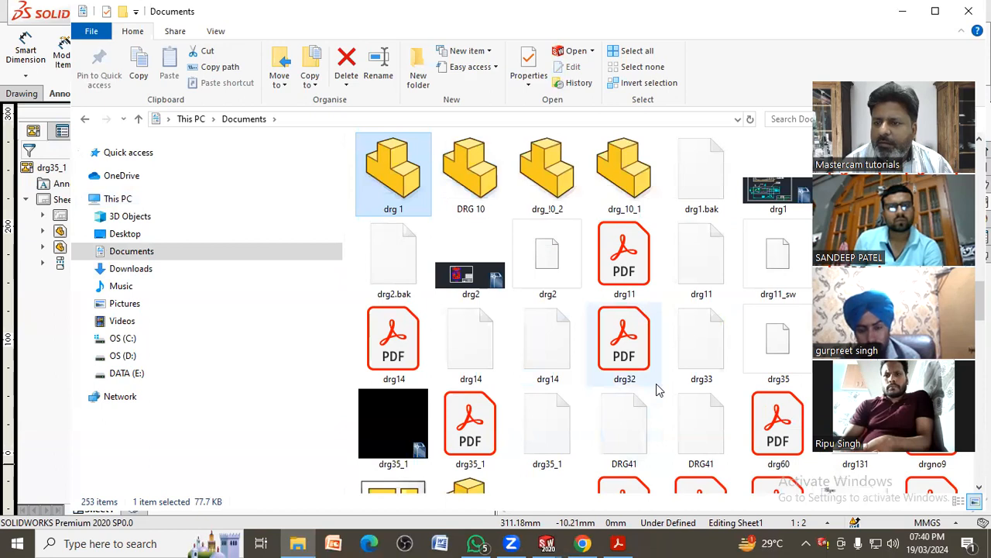
scroll(656, 383, "down", 5)
scroll(697, 360, "up", 2)
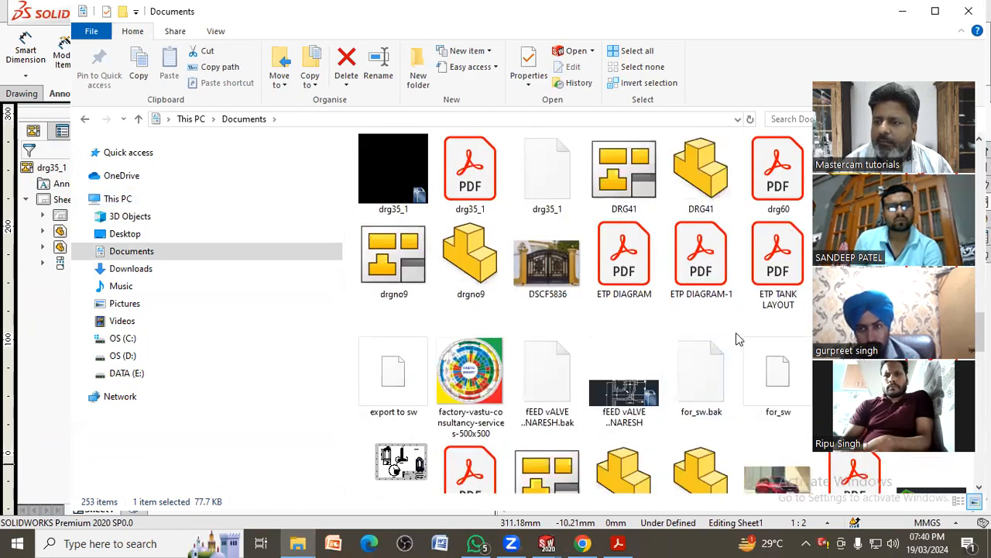
List the Documents files with their details and find the exported drg35_1 files
left_click(959, 501)
scroll(615, 378, "down", 9)
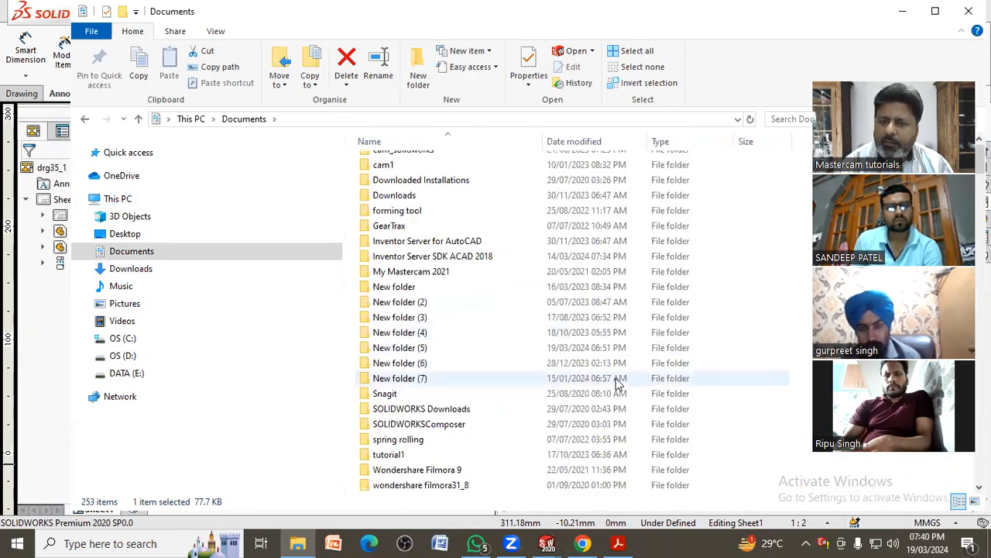
scroll(617, 382, "down", 7)
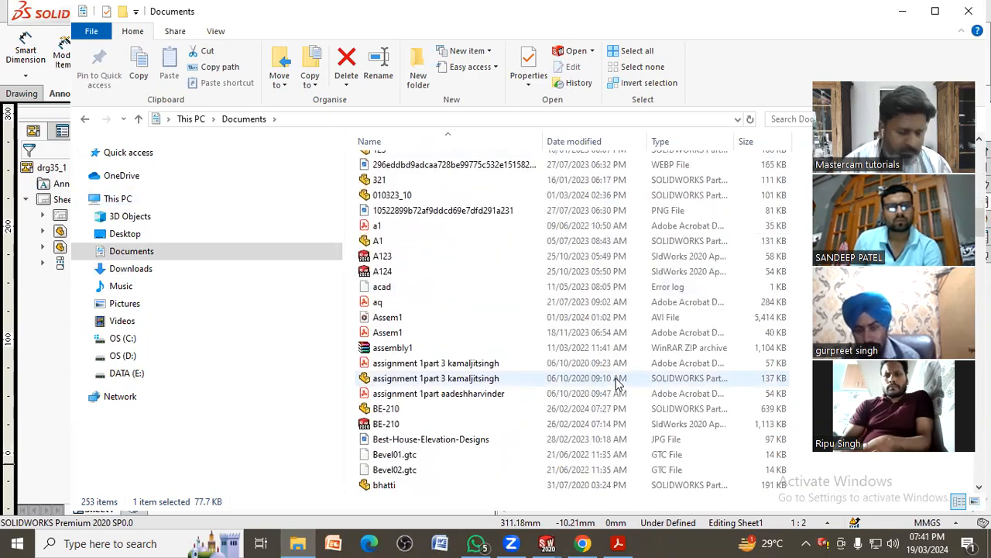
type("df")
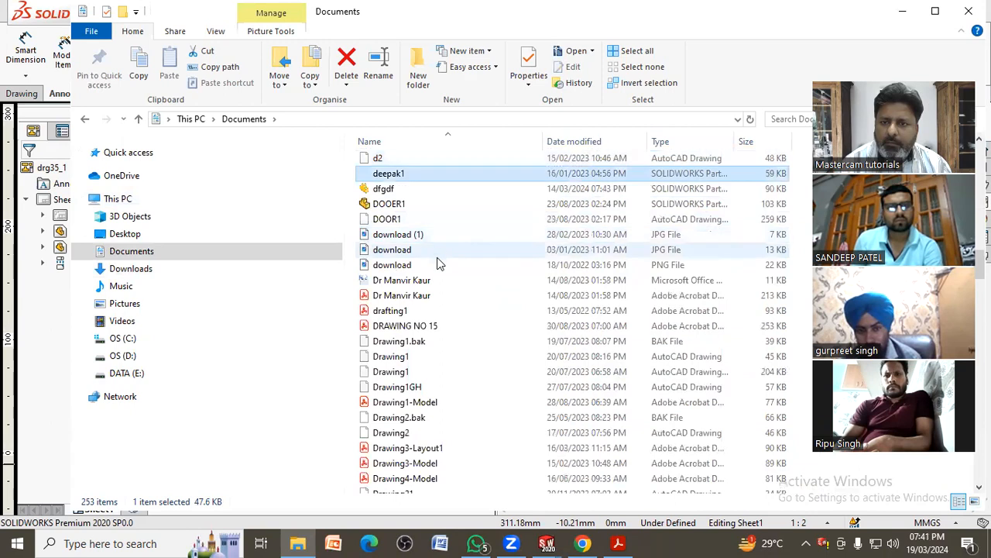
key("Down")
key("Down")
key("Down")
key("Down")
key("Down")
key("Down")
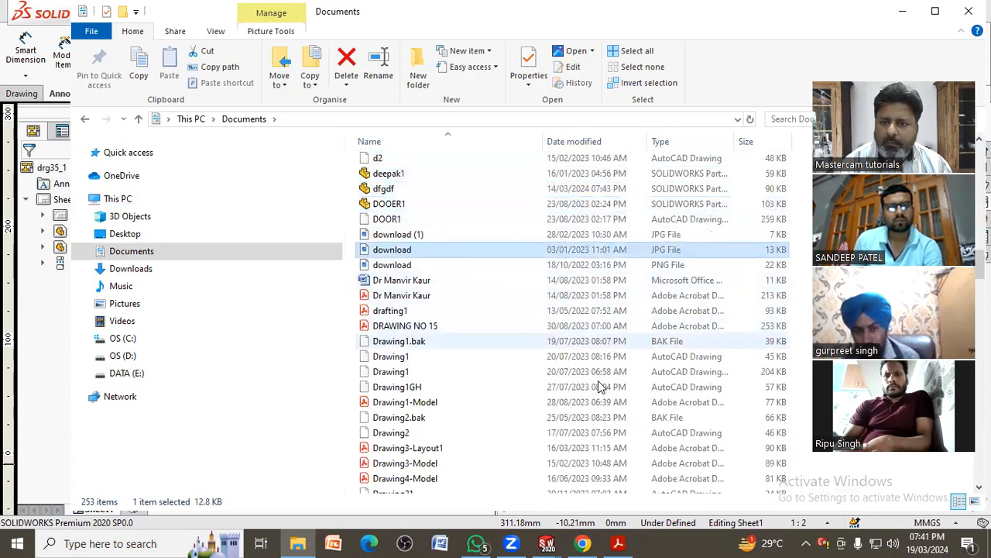
scroll(599, 380, "down", 2)
scroll(599, 385, "down", 6)
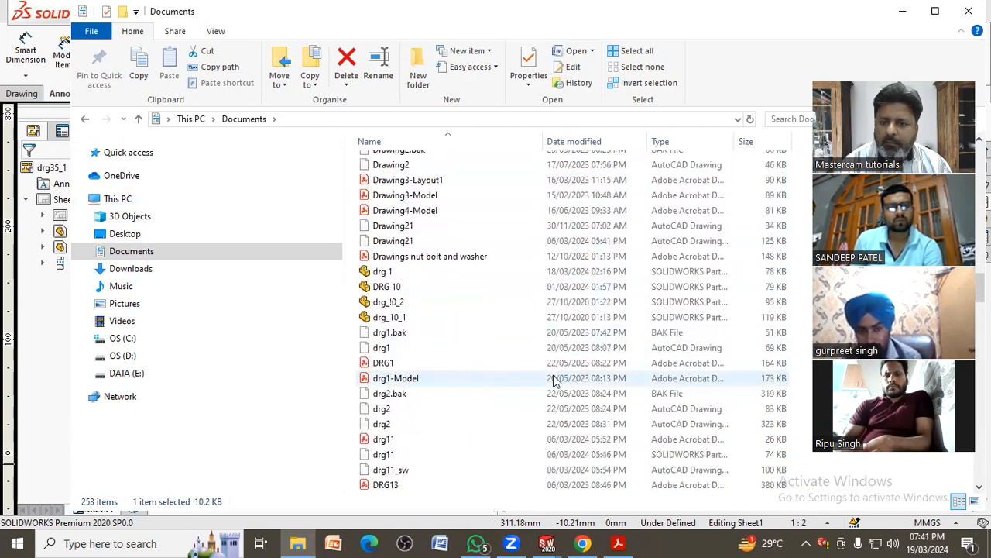
scroll(465, 356, "down", 4)
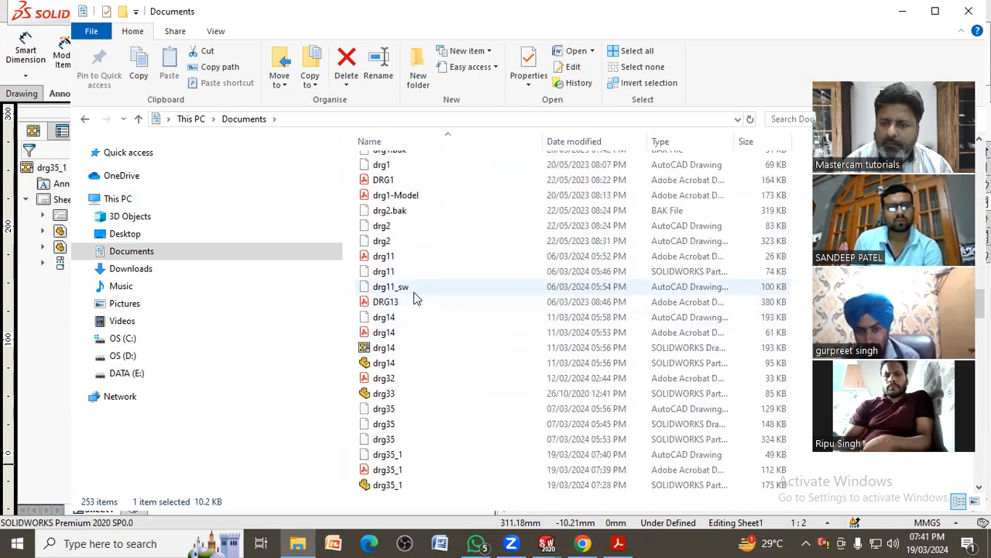
scroll(415, 300, "down", 1)
Open the drg35_1 PDF from the Documents folder in Adobe Acrobat
left_click(412, 337)
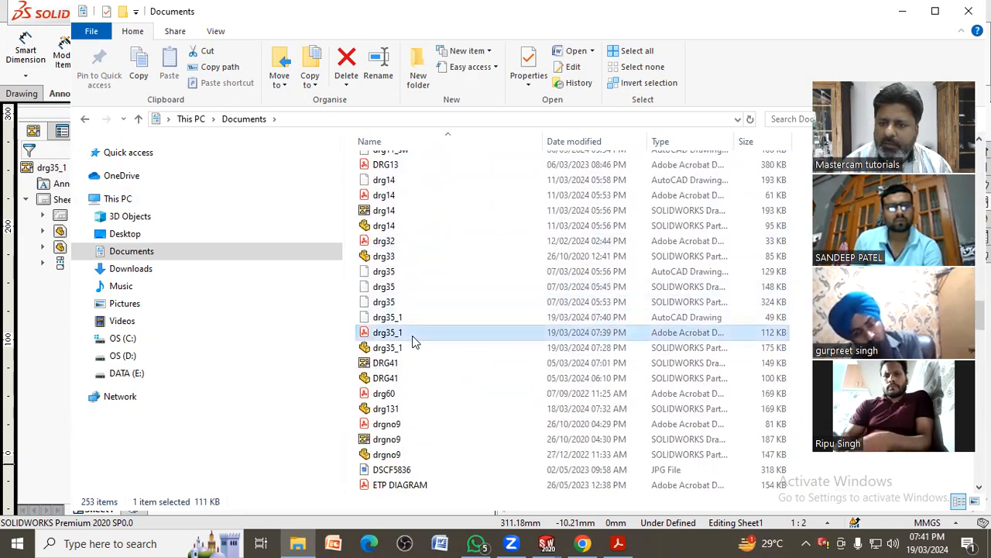
right_click(410, 338)
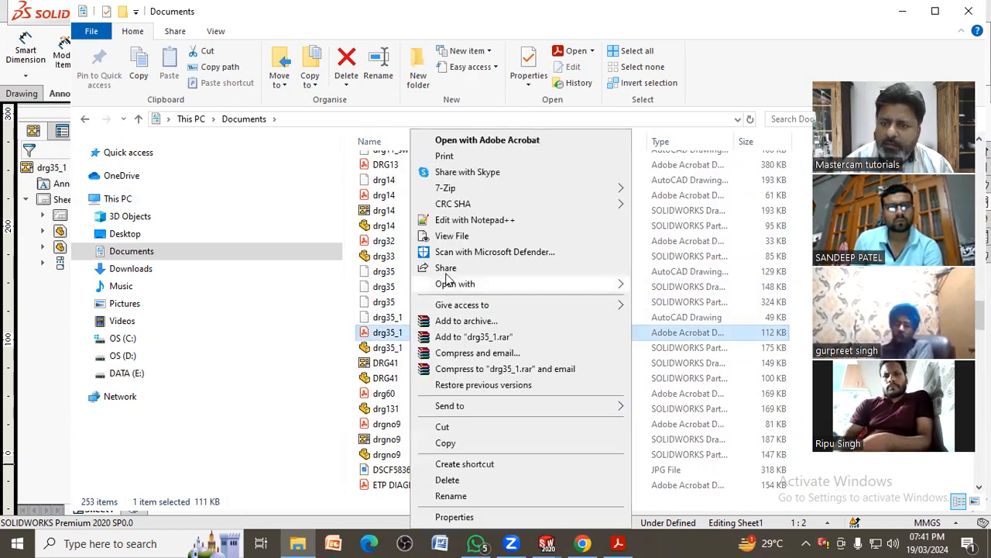
mouse_move(463, 286)
left_click(662, 286)
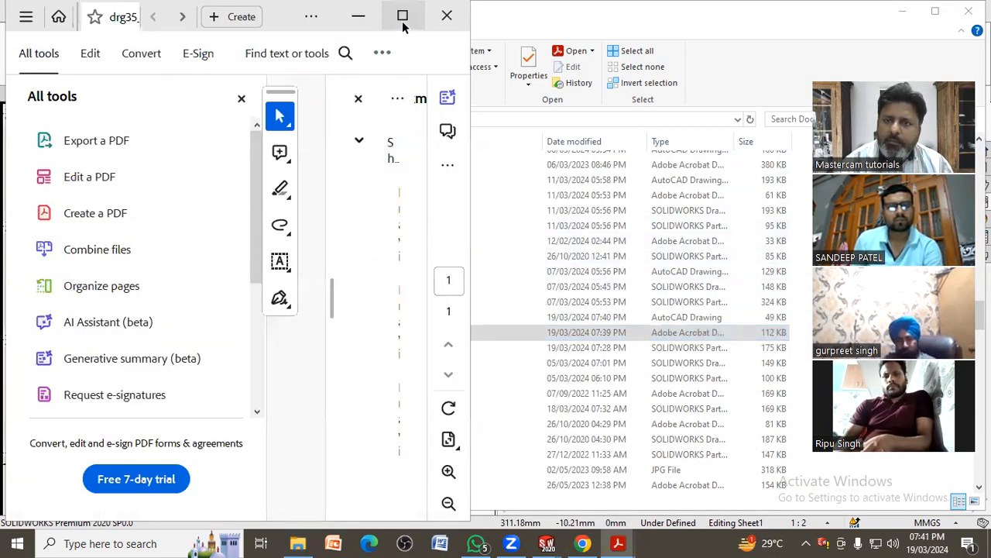
Maximize the PDF viewer and hide its tools and bookmarks so the drawing sheet gets the full space
left_click(403, 23)
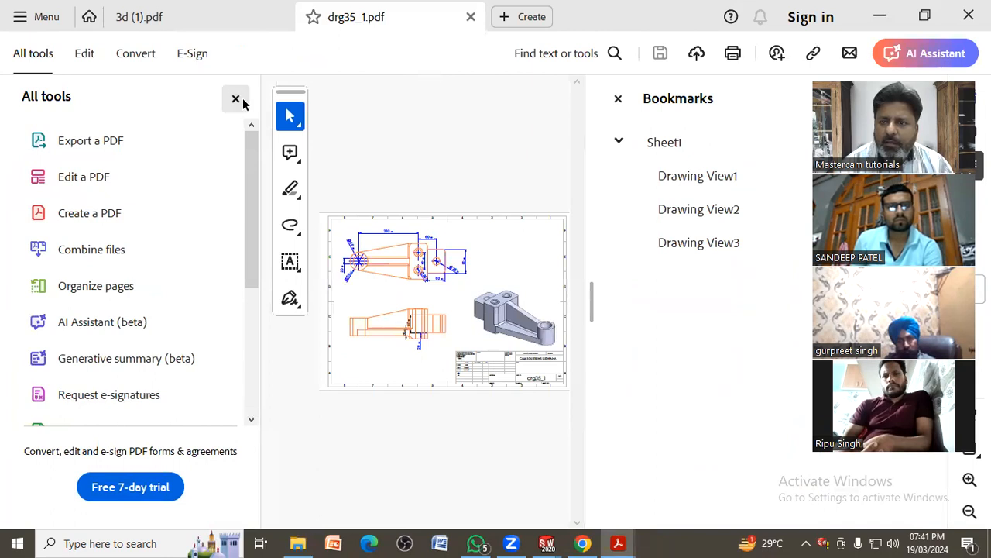
left_click(237, 99)
left_click(618, 98)
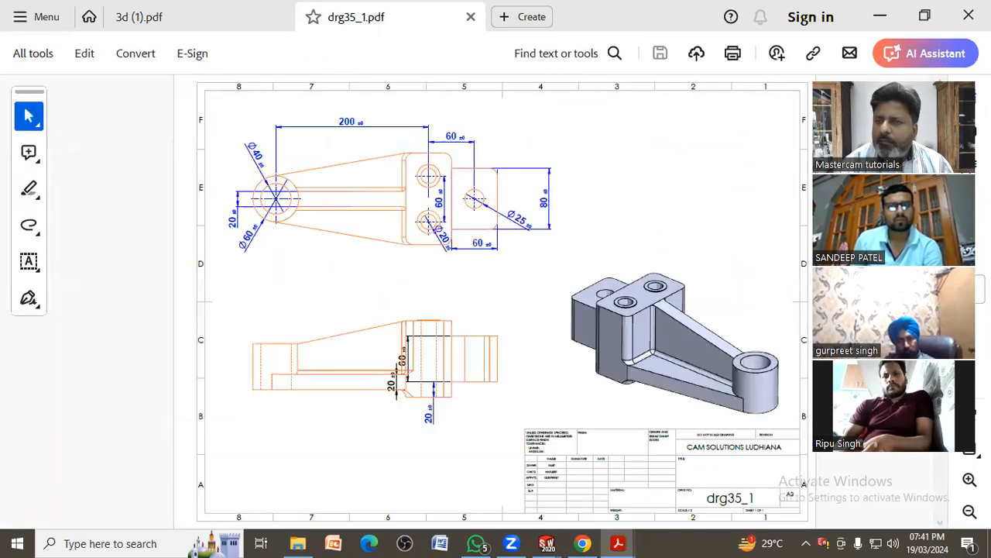
Examine the layers stored in the exported PDF, then hide the layer list again
left_click_drag(945, 84, 180, 60)
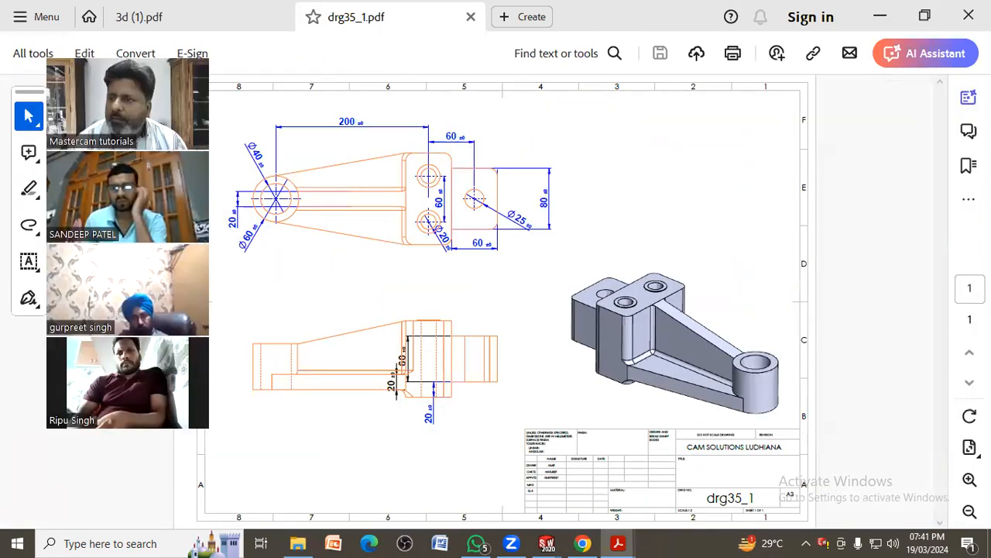
left_click(969, 199)
left_click(885, 226)
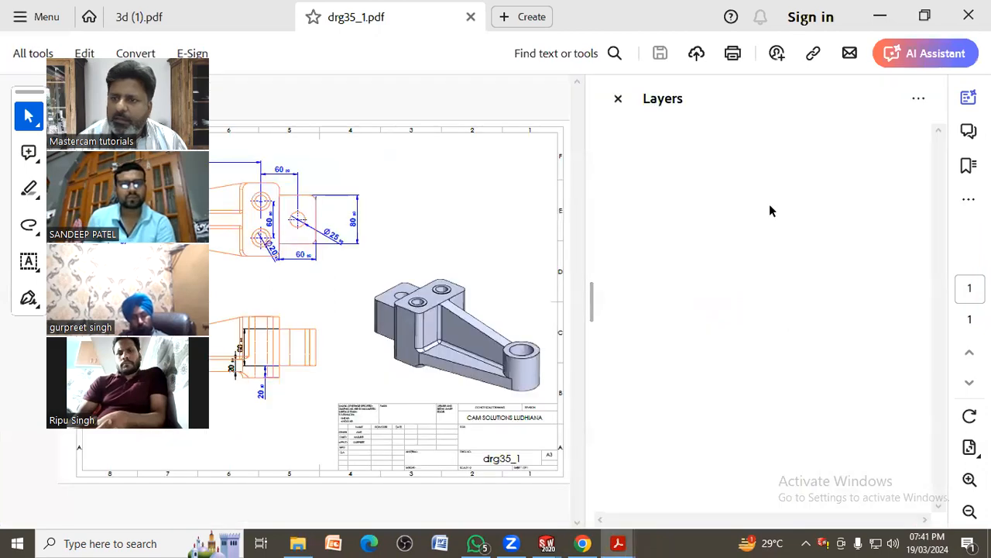
left_click(618, 99)
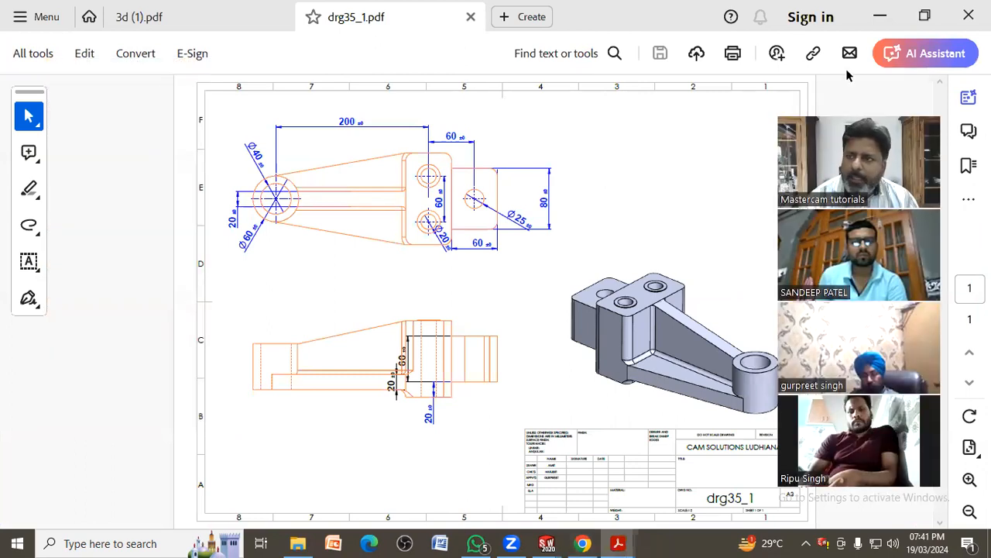
Minimize the PDF viewer and the Documents window to return to the drg35_1 drawing in SOLIDWORKS
left_click(880, 15)
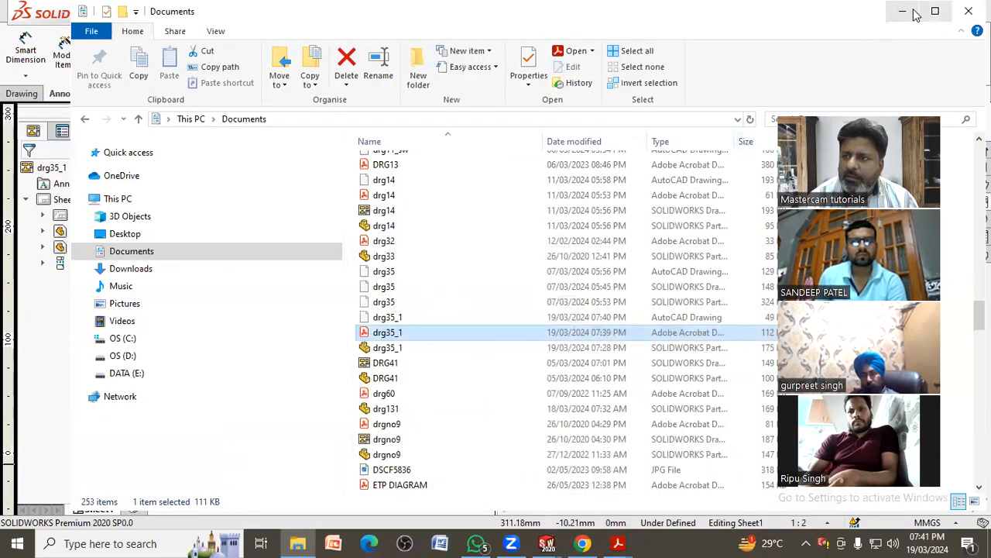
left_click(914, 12)
scroll(417, 375, "up", 4)
middle_click_drag(415, 372, 437, 378)
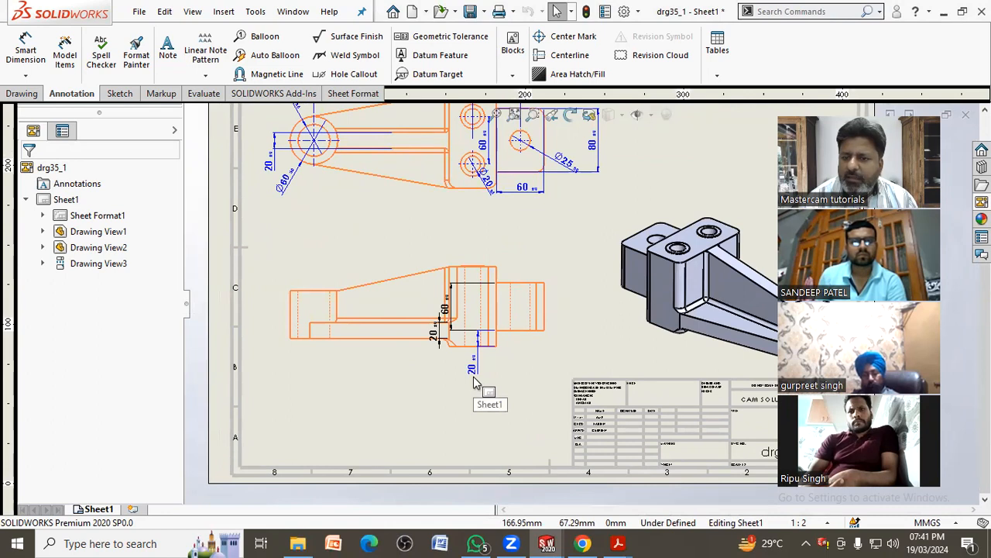
Hide the dim layer of the drawing to find dimensions that are assigned to another layer
right_click(476, 382)
left_click(511, 353)
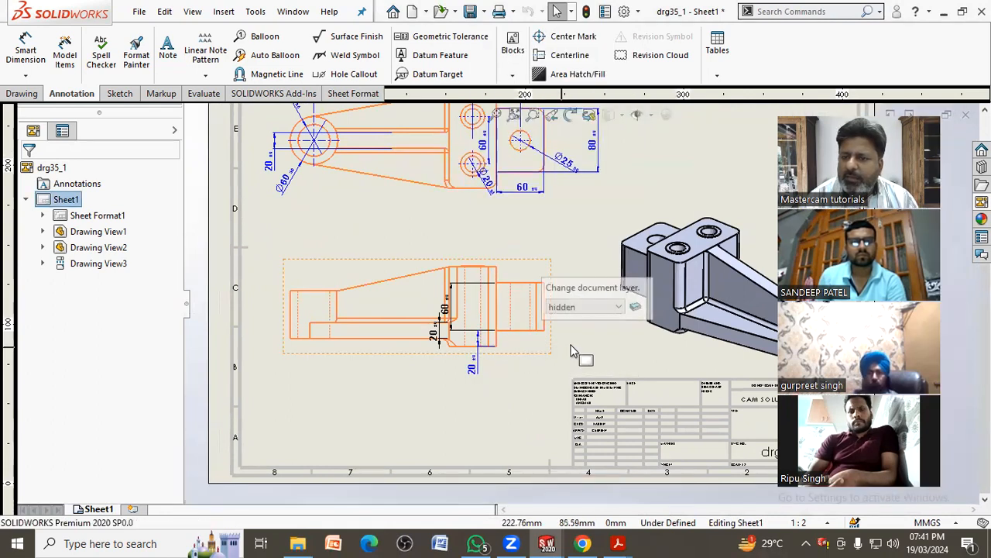
left_click(634, 307)
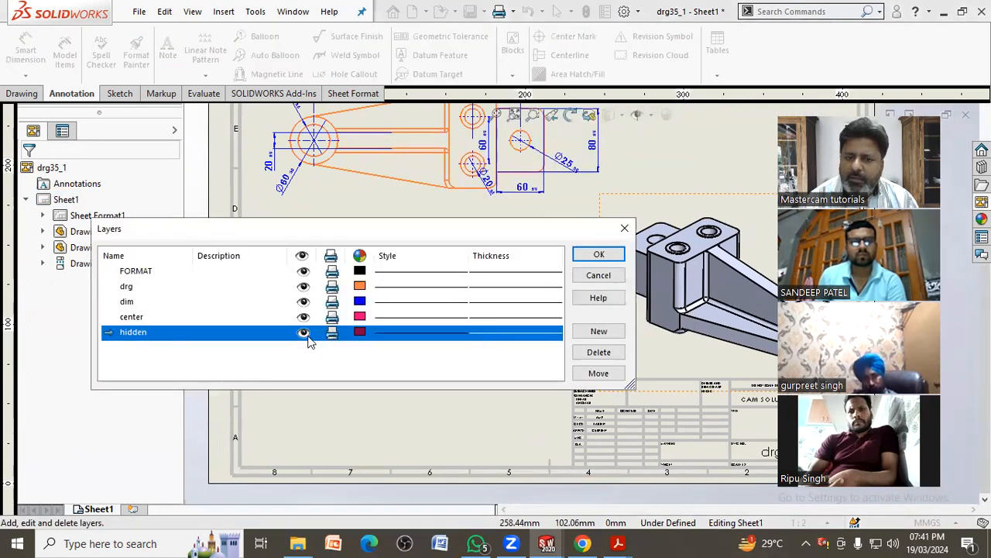
left_click(303, 301)
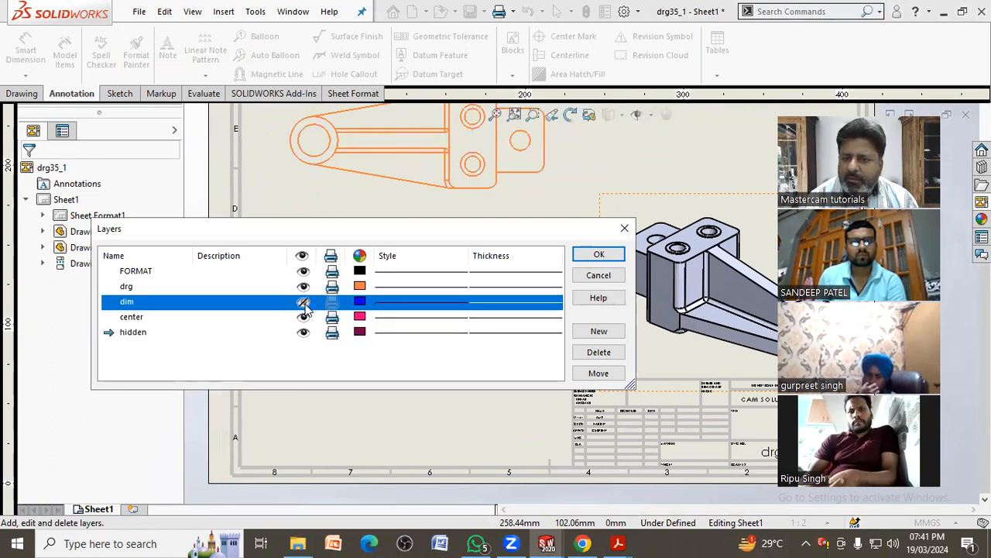
left_click(598, 255)
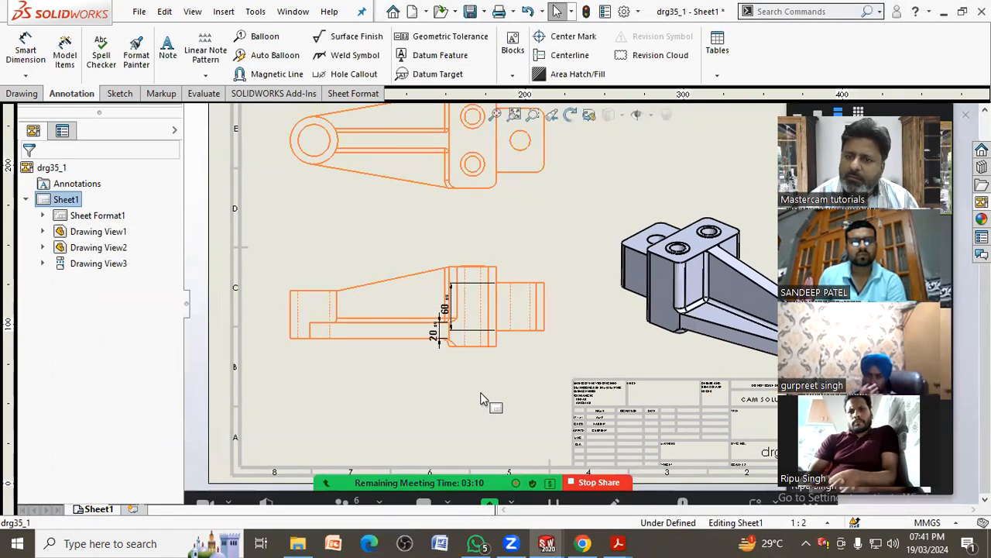
Assign the two still visible dimensions, 60 and 20, in the lower bracket view to the dim layer
left_click(403, 364)
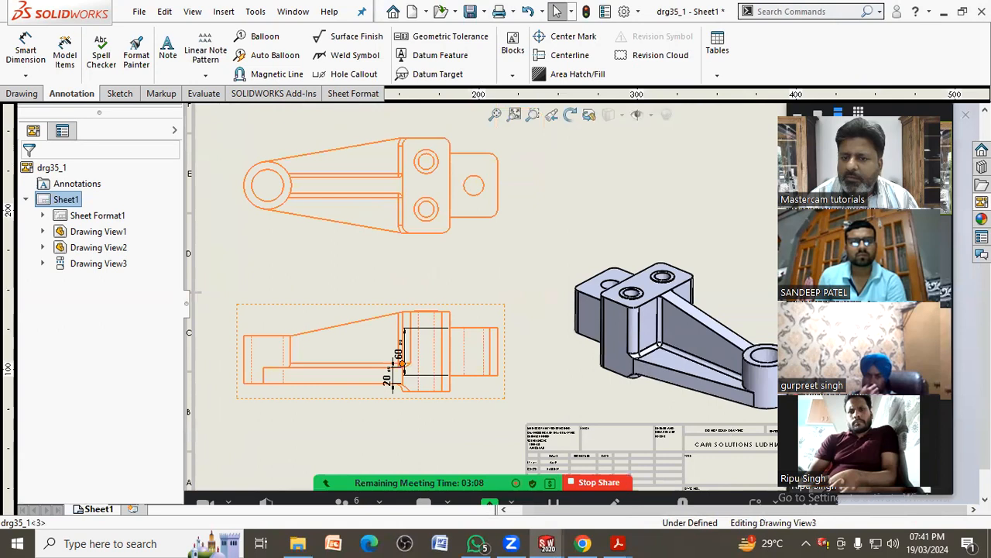
left_click(309, 276)
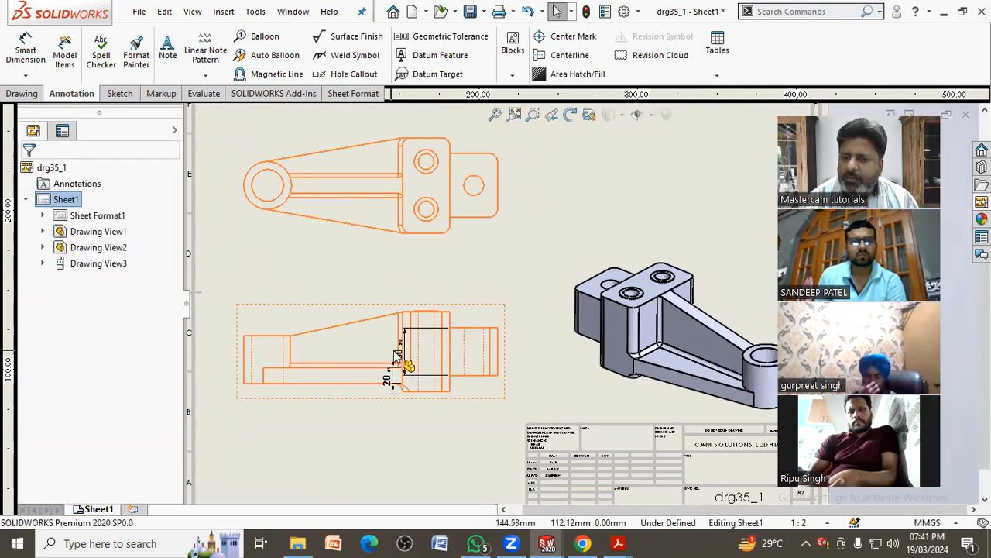
left_click(388, 378)
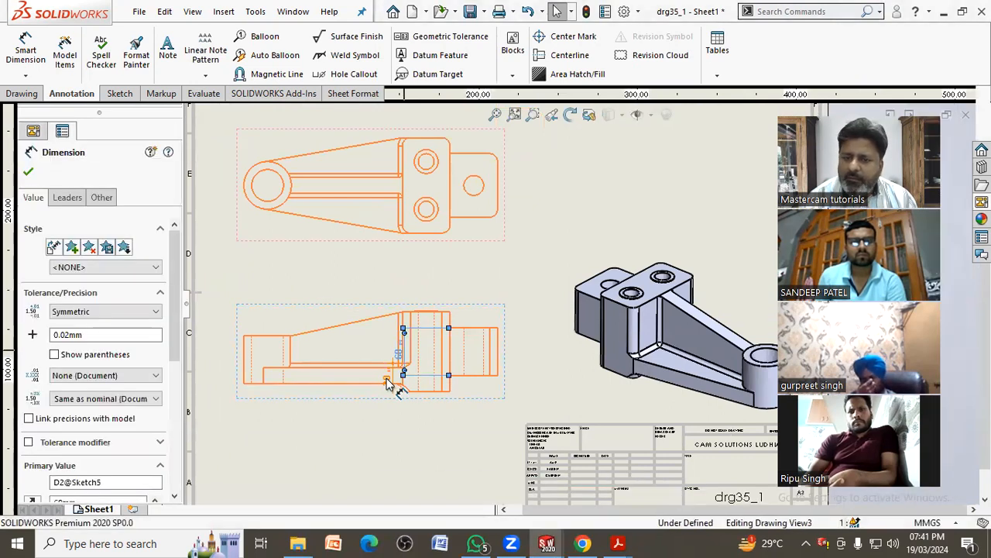
right_click(391, 381)
left_click(433, 349)
left_click(535, 305)
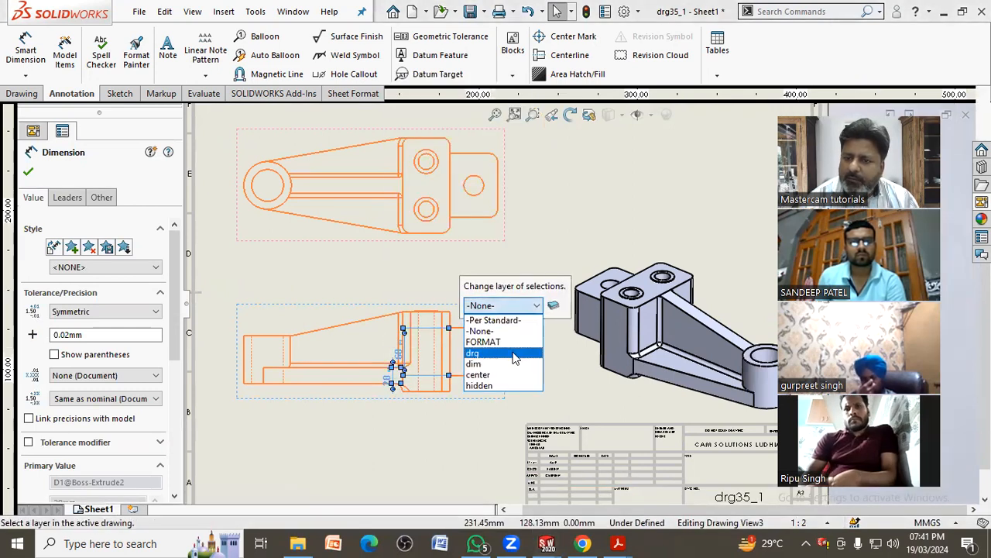
left_click(504, 356)
left_click(533, 380)
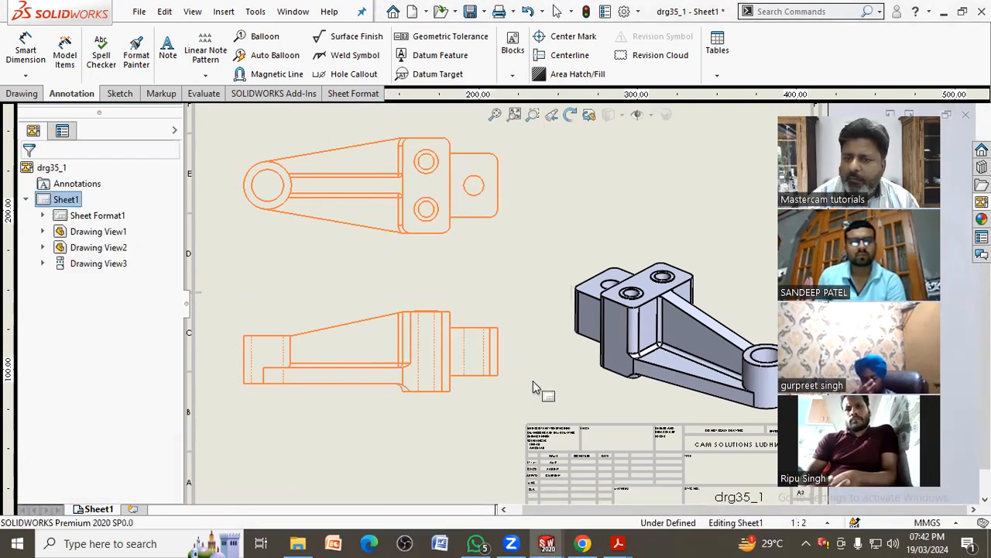
Make the dim layer visible again in the layer properties of the drawing
key("f")
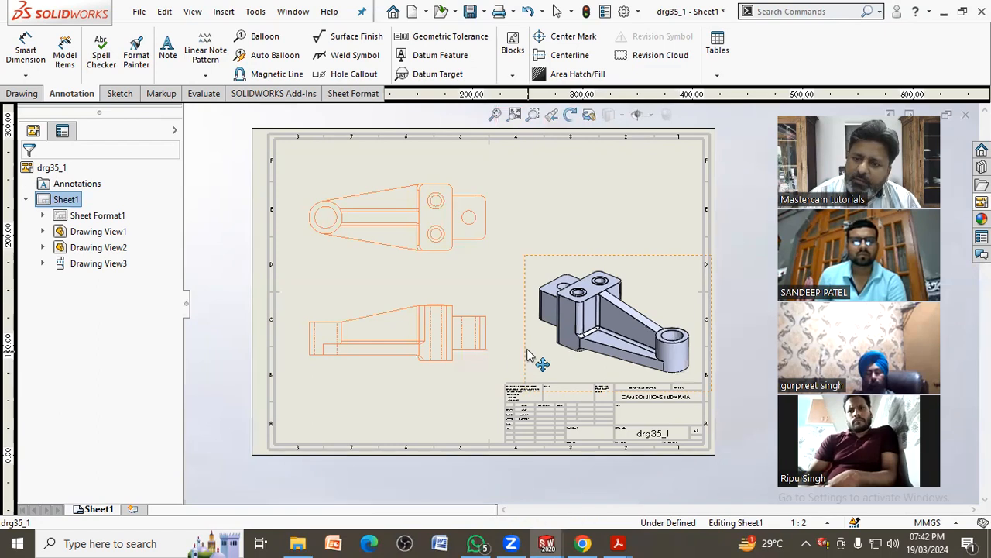
left_click(453, 376)
right_click(469, 382)
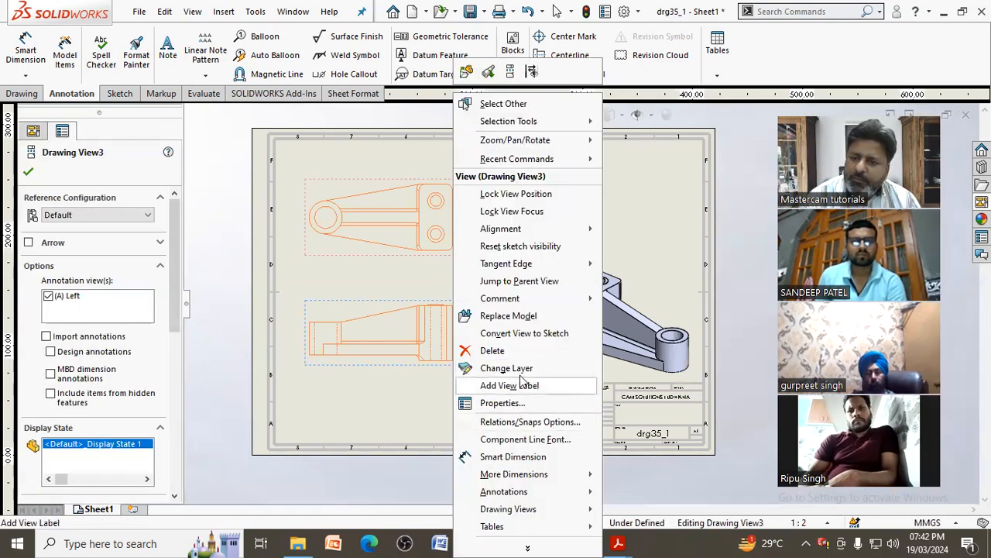
left_click(503, 367)
left_click(605, 335)
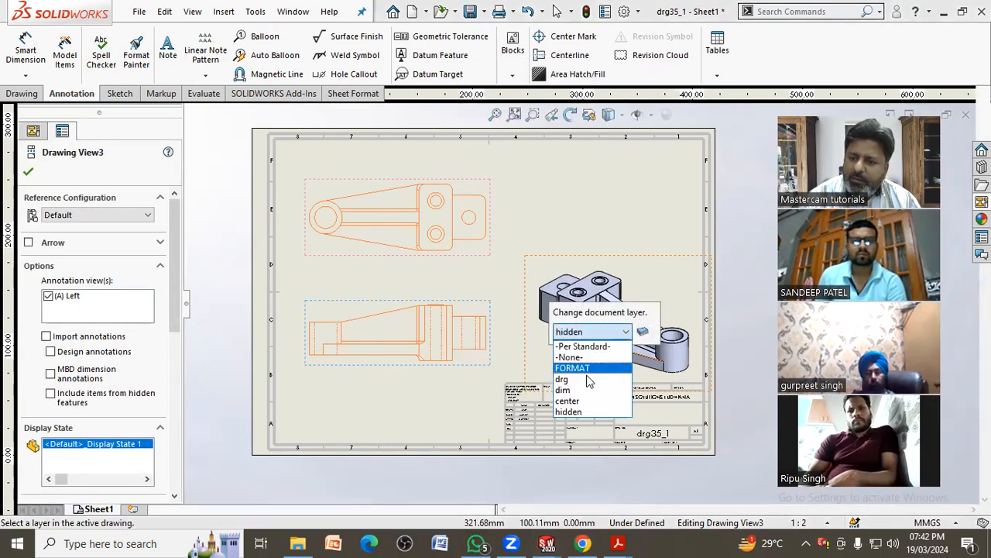
left_click(645, 335)
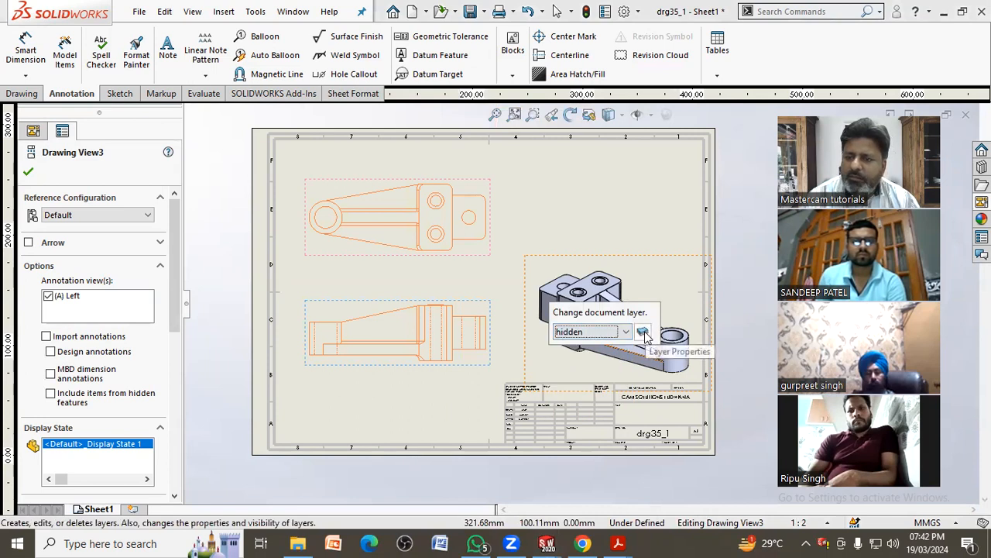
left_click(644, 332)
left_click(303, 301)
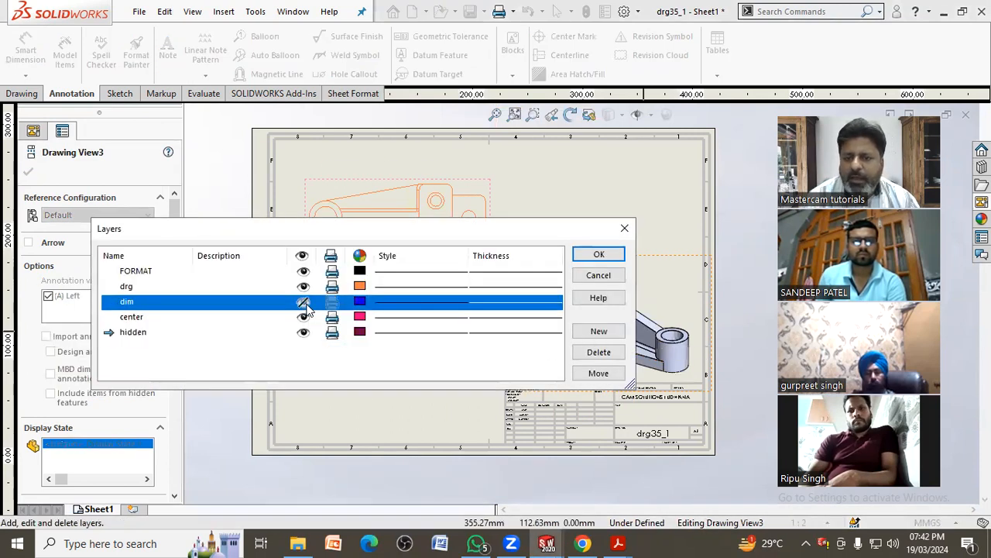
left_click(337, 353)
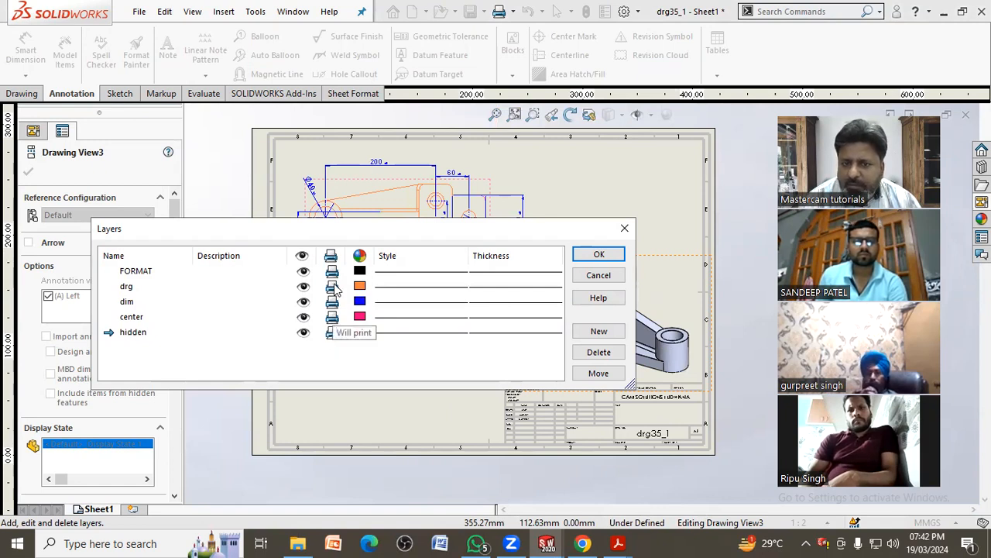
Set the drg layer not to print and apply the layer settings
left_click(333, 285)
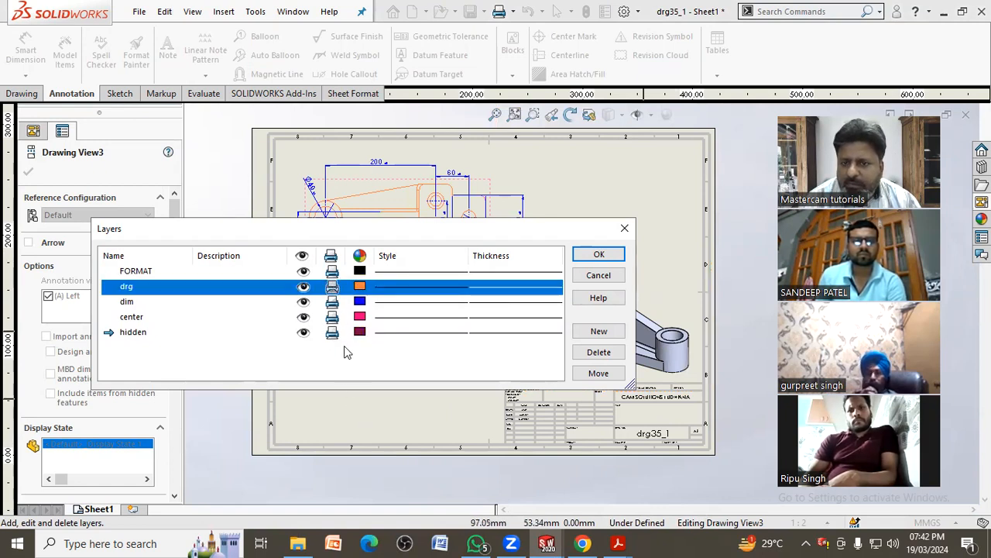
left_click(344, 346)
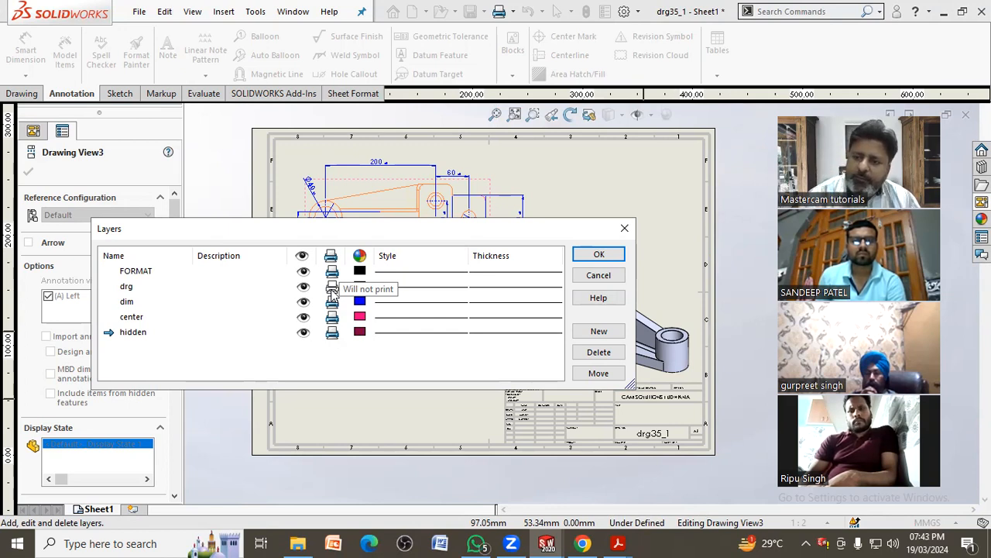
left_click(596, 258)
left_click(627, 237)
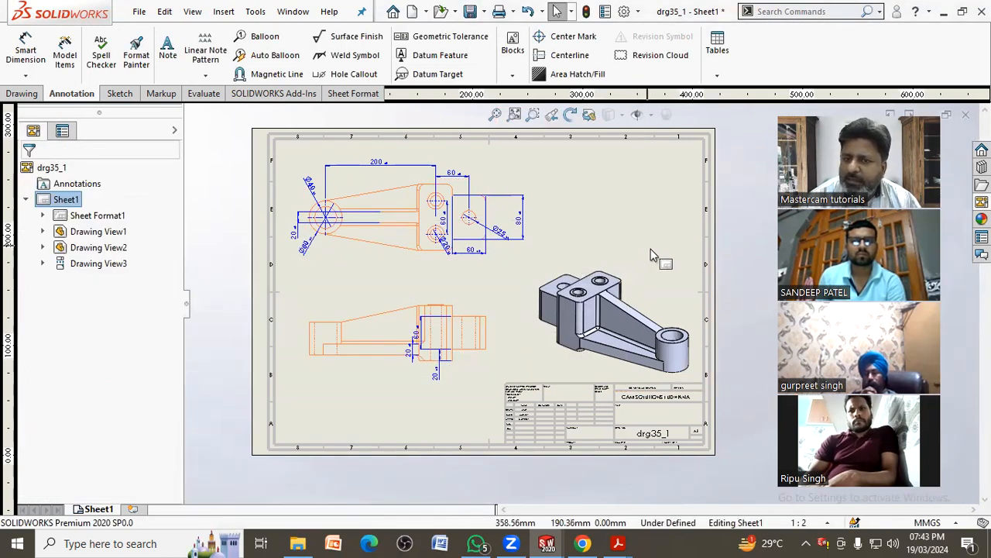
Move the tab's 60 mm length dimension in the upper bracket view from below the tab to above it
scroll(353, 230, "down", 4)
scroll(464, 271, "down", 1)
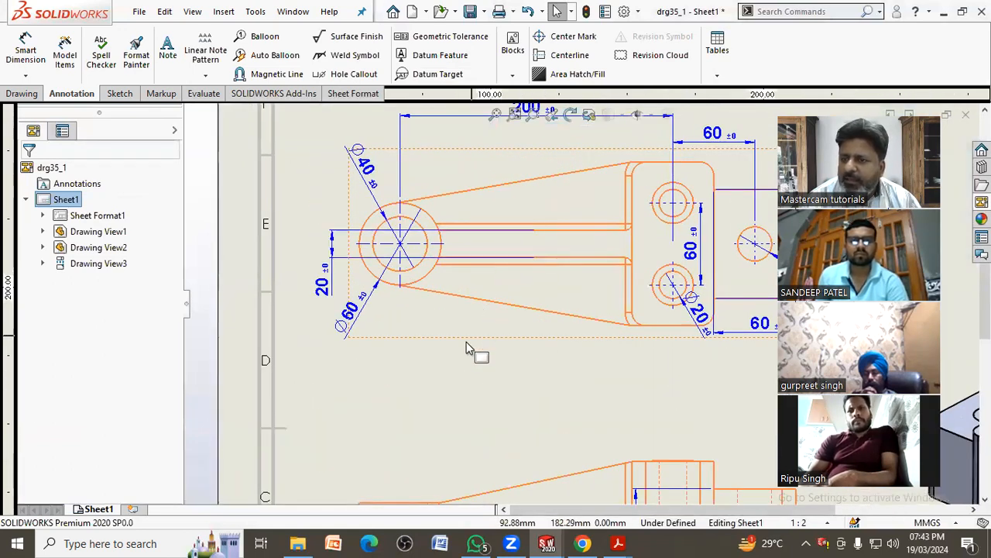
middle_click_drag(466, 349, 411, 354, "ctrl")
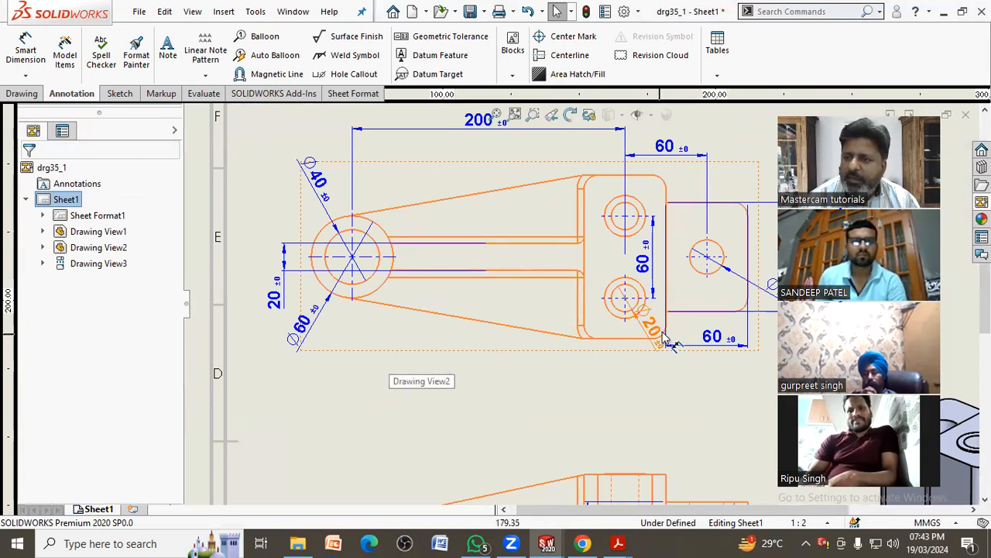
left_click(714, 337)
left_click_drag(732, 163, 718, 172)
left_click(620, 382)
Reposition the lower view's dimensions, placing the 60 mm one beyond the tab and both 20 mm ones below the outline
scroll(621, 383, "up", 1)
mouse_move(614, 382)
middle_mouse_down()
mouse_move(531, 348)
mouse_move(512, 350)
mouse_move(532, 336)
mouse_move(497, 252)
middle_mouse_up()
scroll(511, 350, "up", 1)
mouse_move(453, 360)
left_mouse_down()
mouse_move(593, 343)
mouse_move(588, 354)
left_mouse_up()
left_click_drag(434, 385, 385, 432)
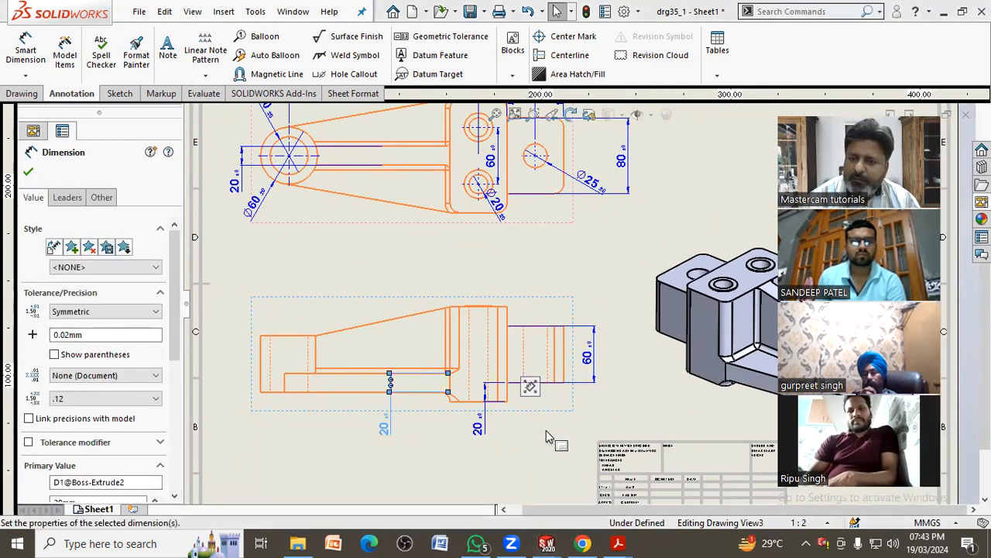
left_click_drag(481, 428, 532, 425)
left_click(628, 372)
mouse_move(628, 372)
middle_mouse_down()
mouse_move(545, 339)
mouse_move(528, 370)
middle_mouse_up()
scroll(541, 353, "up", 3)
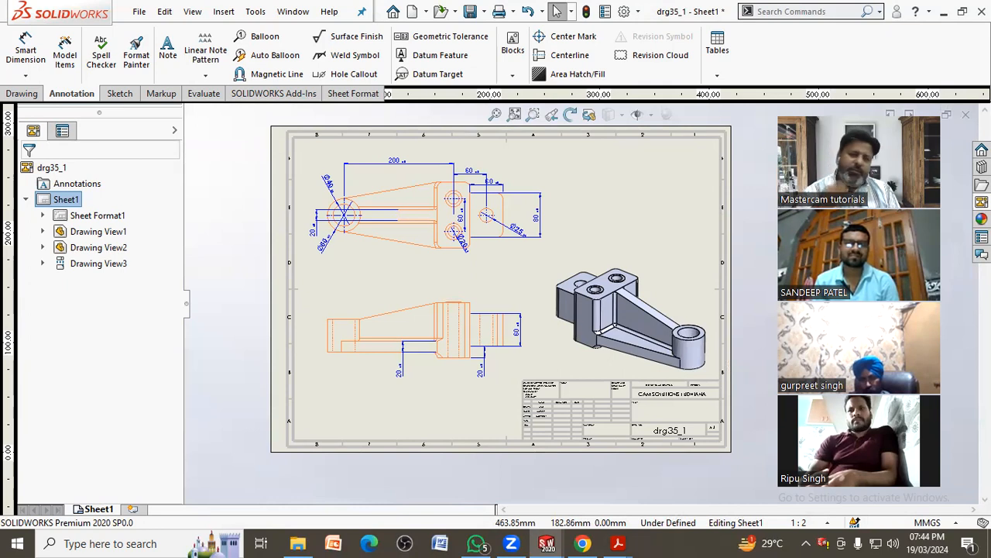
scroll(542, 271, "down", 1)
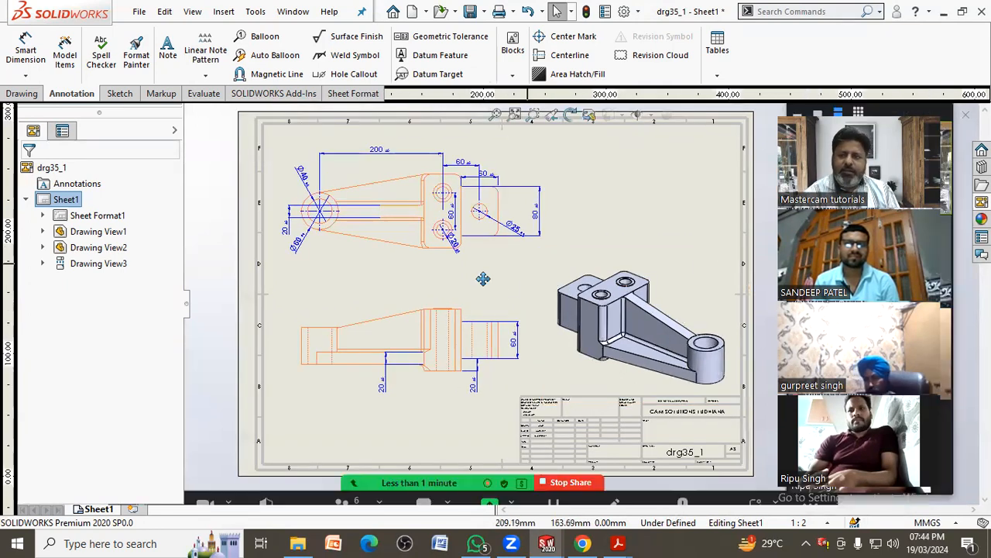
scroll(481, 285, "down", 1)
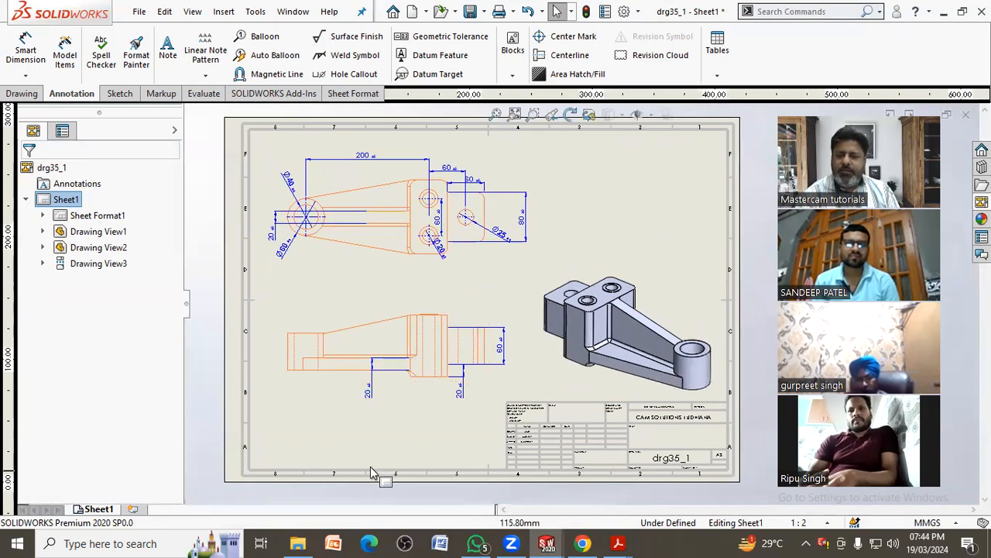